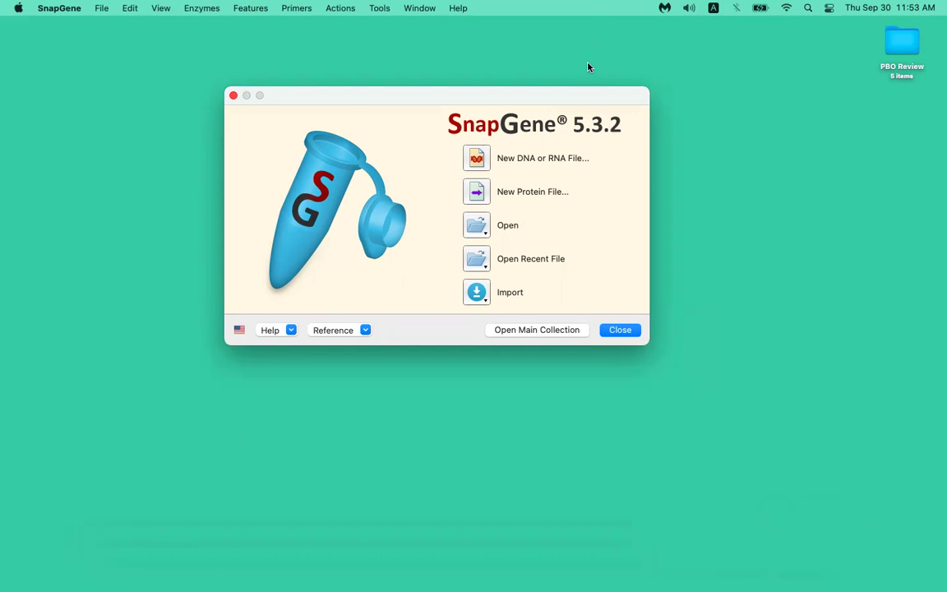
# - Open the file "cox1 in tuna and its diet.rtf" from the PBO Review desktop folder in TextEdit
pyautogui.moveTo(597, 99); pyautogui.dragTo(643, 59)
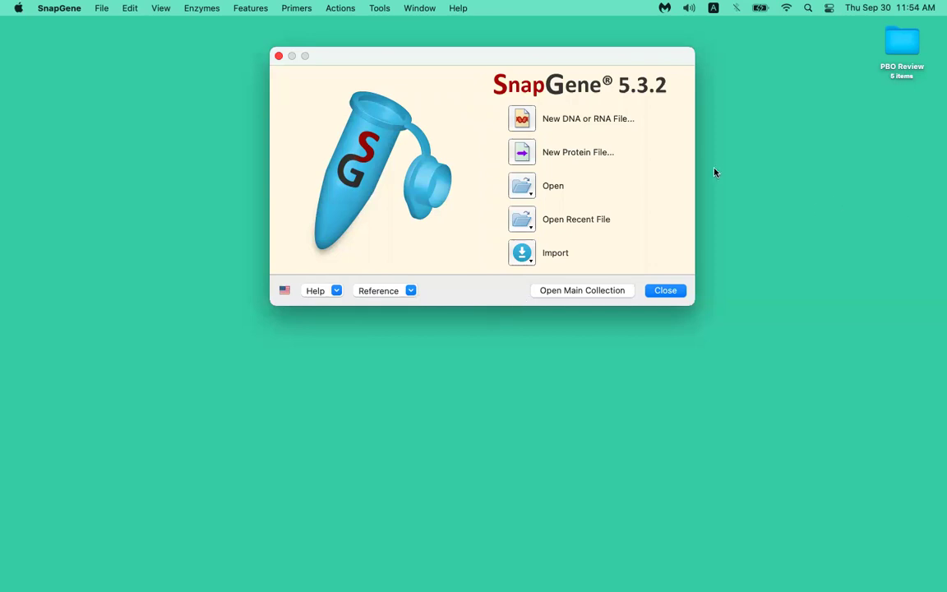
pyautogui.doubleClick(901, 49)
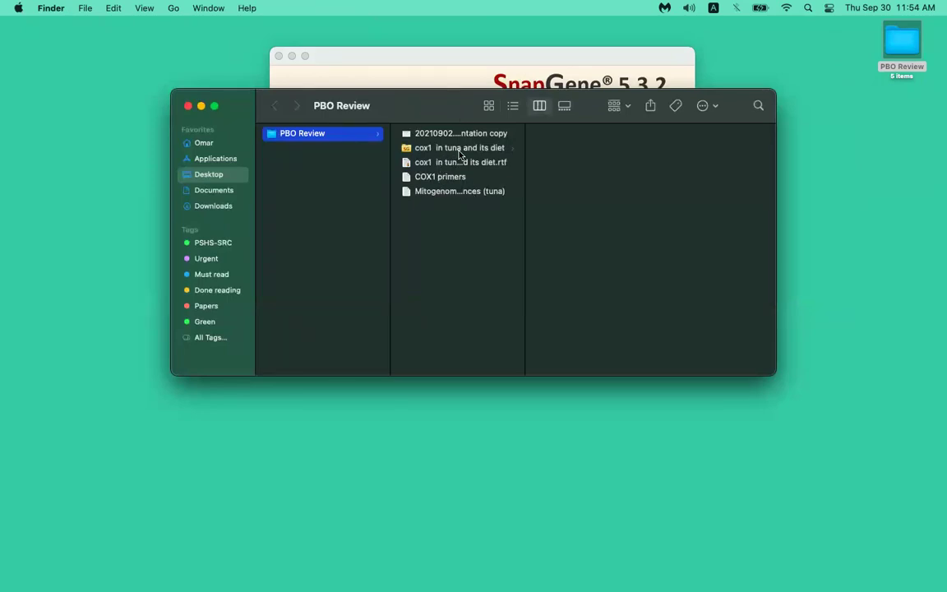
pyautogui.rightClick(455, 164)
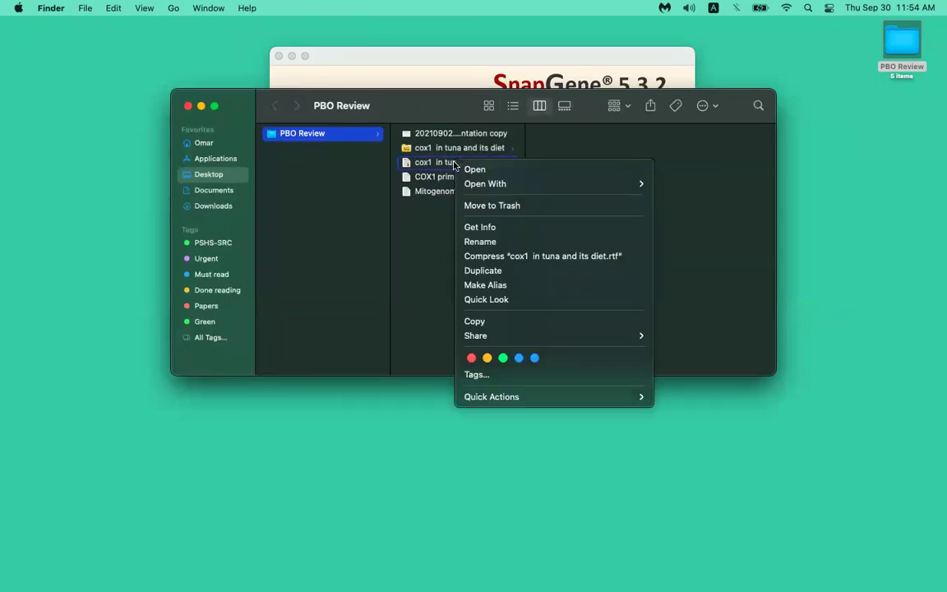
pyautogui.moveTo(598, 186)
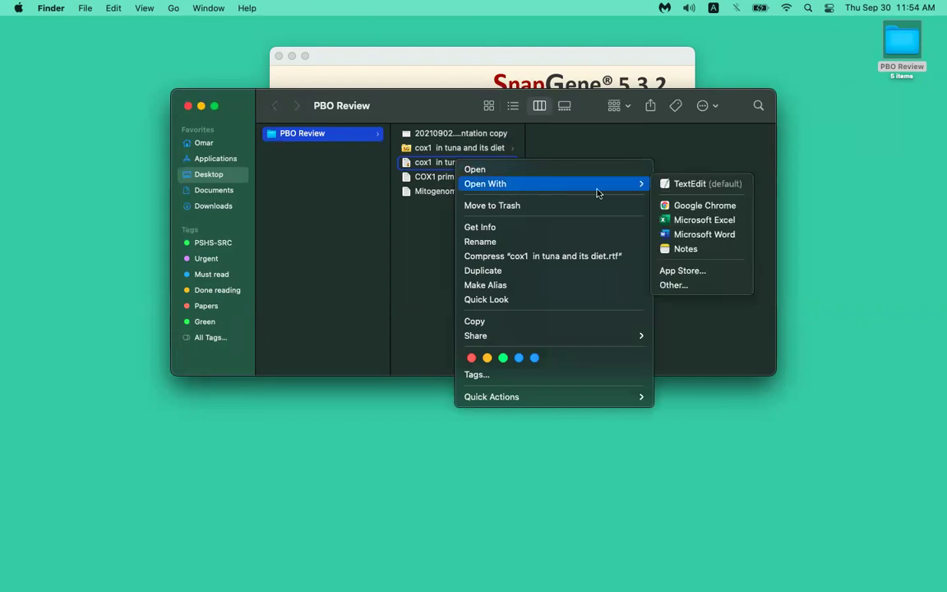
pyautogui.click(707, 185)
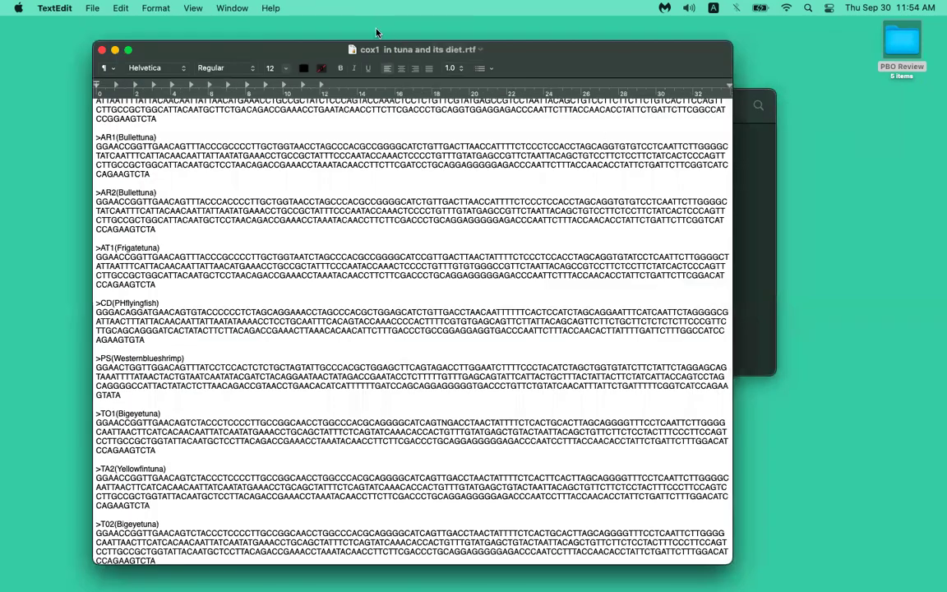
# - Minimize the PBO Review folder window and reposition the cox1 sequence document near the top of the desktop
pyautogui.click(745, 115)
pyautogui.moveTo(249, 185); pyautogui.dragTo(418, 177)
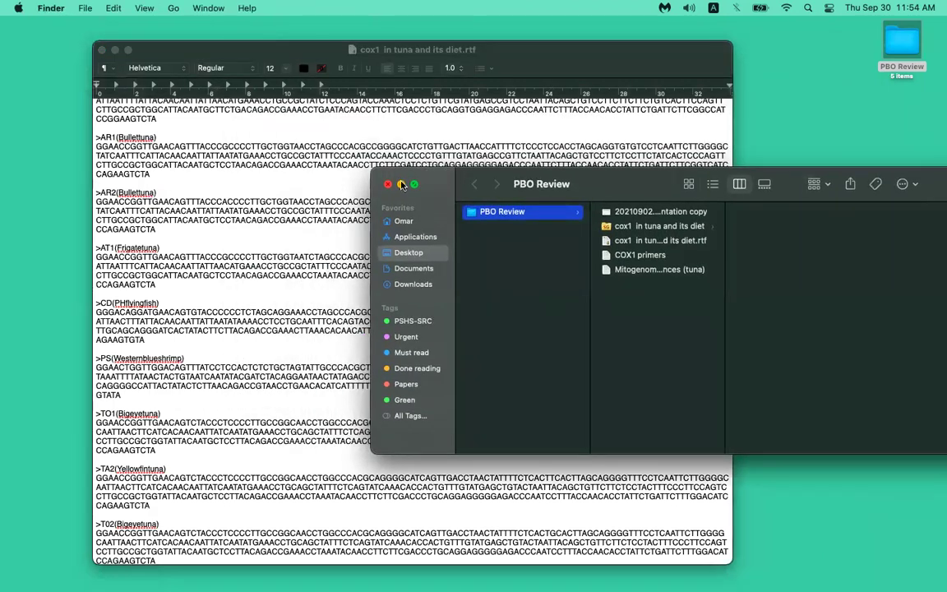
pyautogui.click(401, 184)
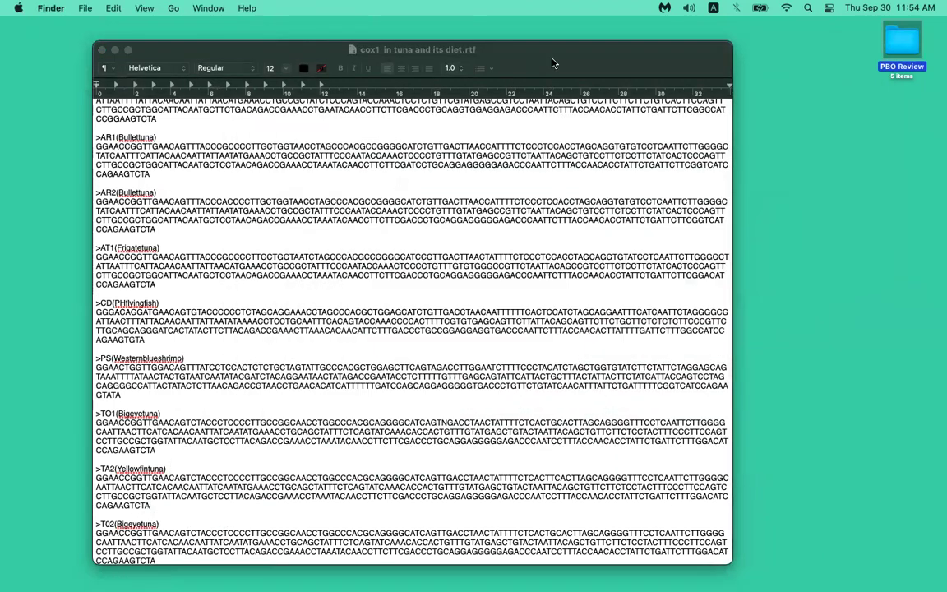
pyautogui.click(559, 61)
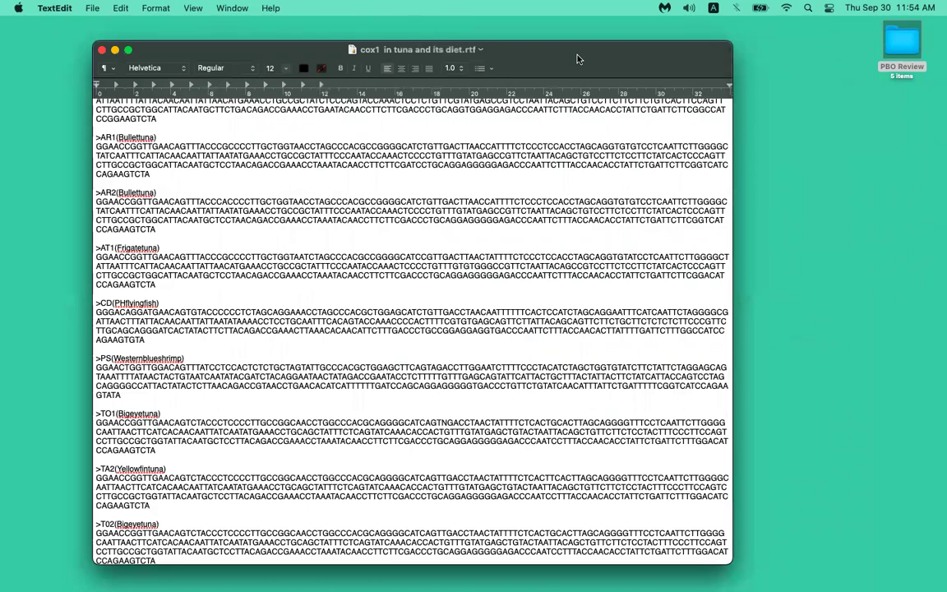
pyautogui.moveTo(577, 59); pyautogui.dragTo(621, 31)
# - Examine the header and nucleotide sequence of the KP1(Skipjack) entry, and look through the document's other sequence entries
pyautogui.scroll(2, 333, 177)
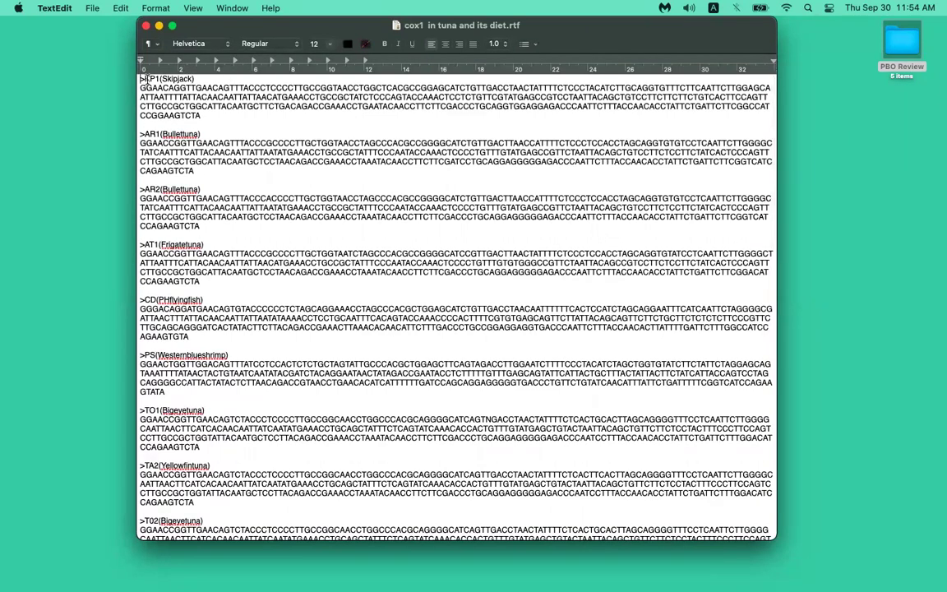
pyautogui.moveTo(140, 78); pyautogui.dragTo(197, 76)
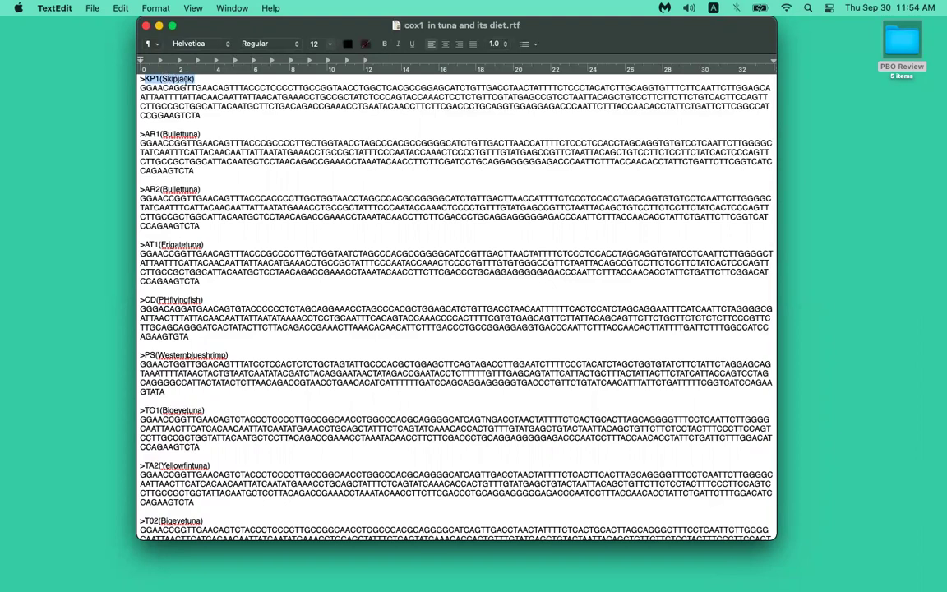
pyautogui.click(198, 80)
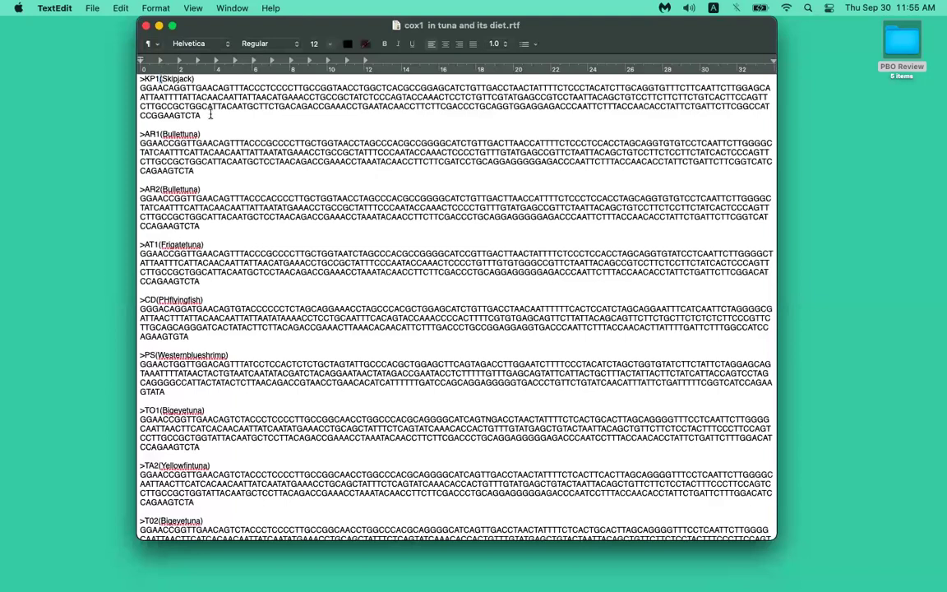
pyautogui.moveTo(181, 107); pyautogui.dragTo(137, 87)
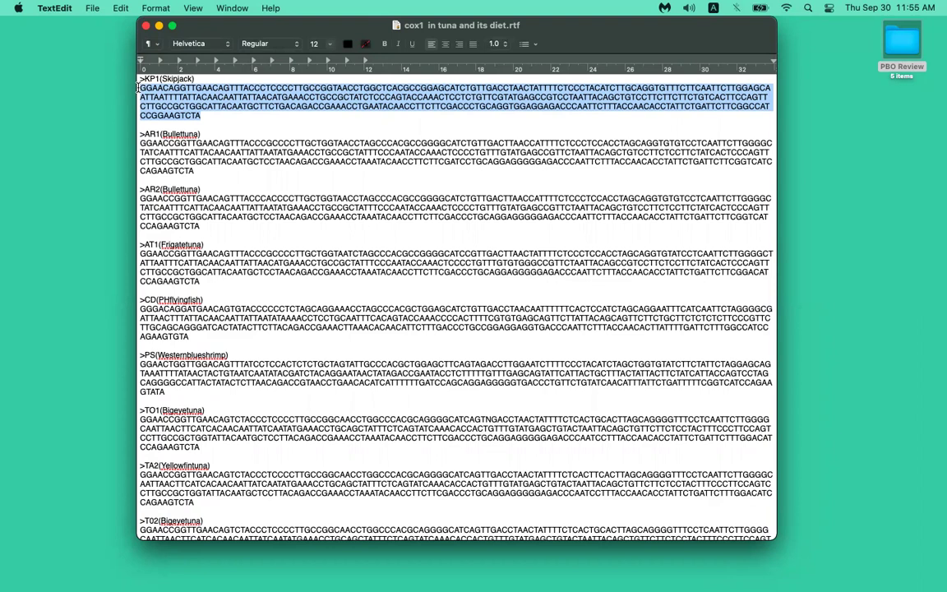
pyautogui.click(162, 97)
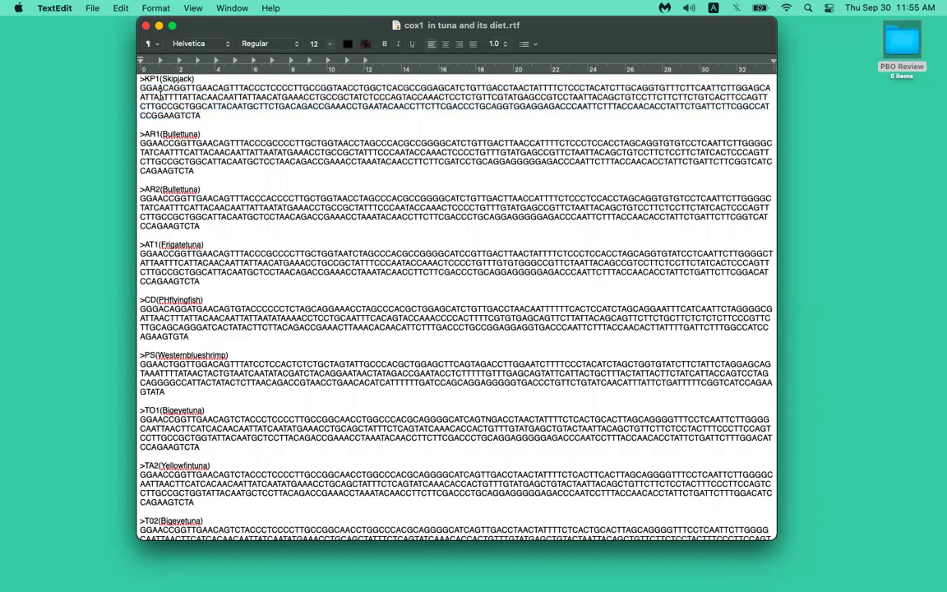
pyautogui.moveTo(144, 88); pyautogui.dragTo(214, 112)
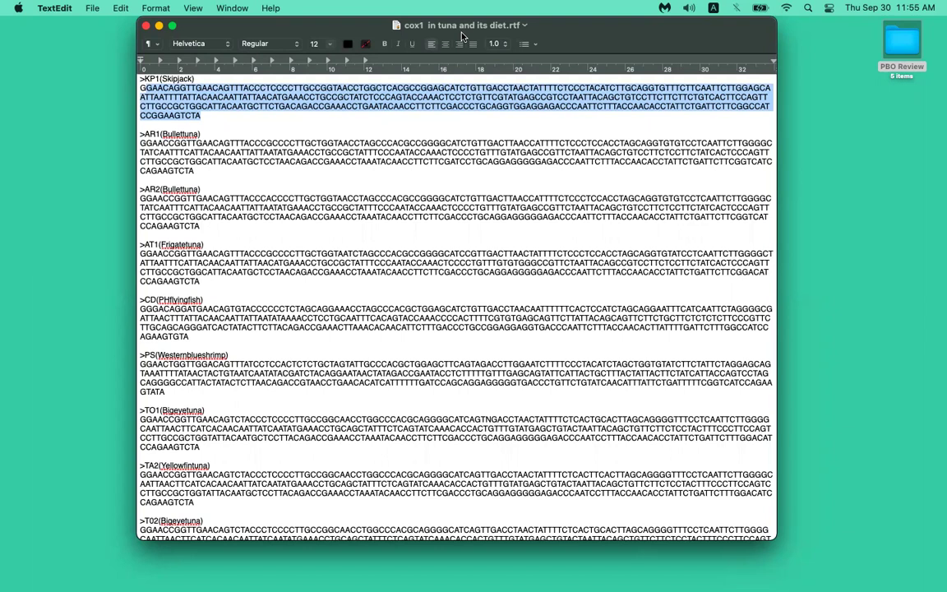
pyautogui.scroll(-20, 241, 353)
pyautogui.scroll(20, 241, 354)
# - Arrange the SnapGene start window beside the narrowed sequence document, and select the whole KP1(Skipjack) entry including its header
pyautogui.moveTo(578, 588)
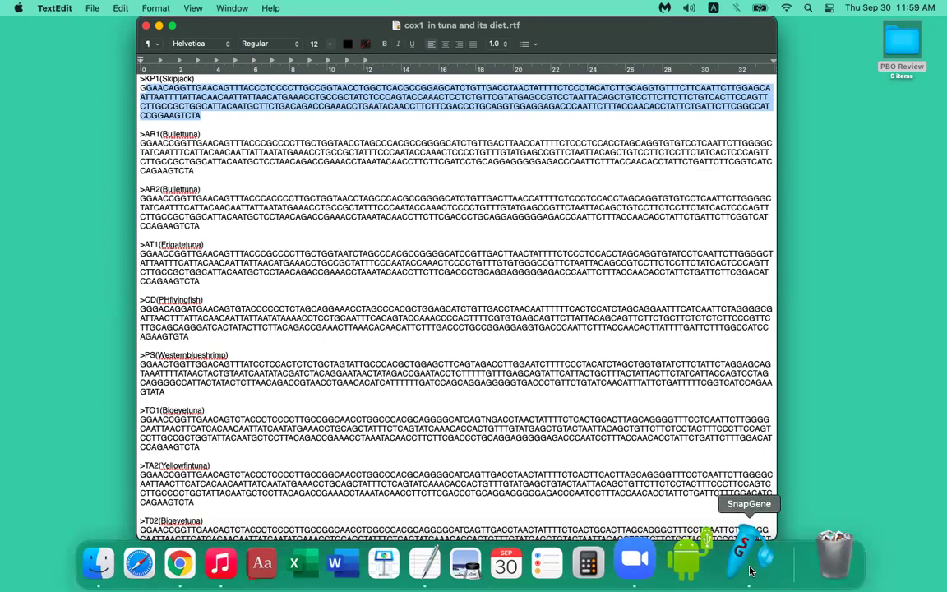
pyautogui.click(749, 570)
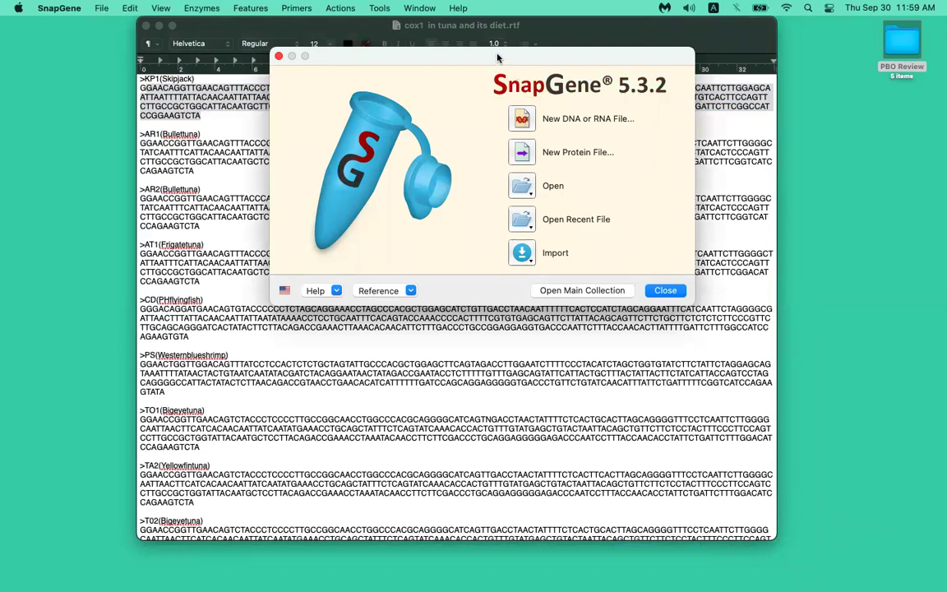
pyautogui.moveTo(623, 54); pyautogui.dragTo(919, 45)
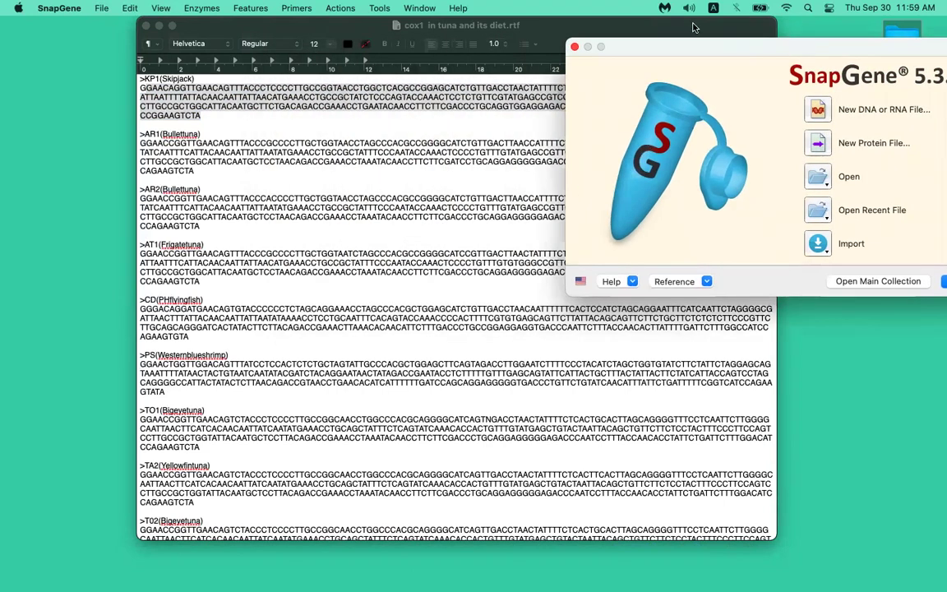
pyautogui.moveTo(693, 28); pyautogui.dragTo(655, 31)
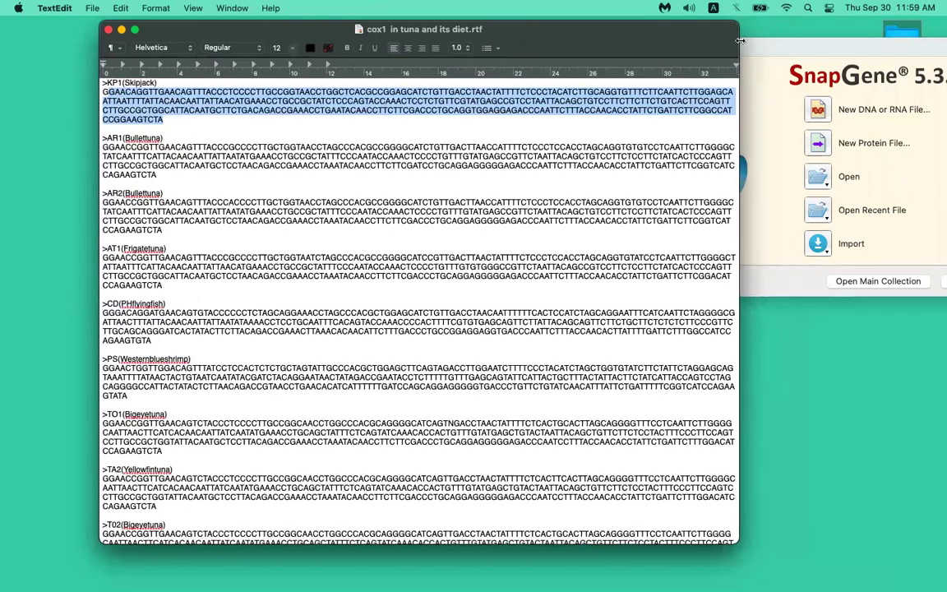
pyautogui.moveTo(739, 39); pyautogui.dragTo(540, 40)
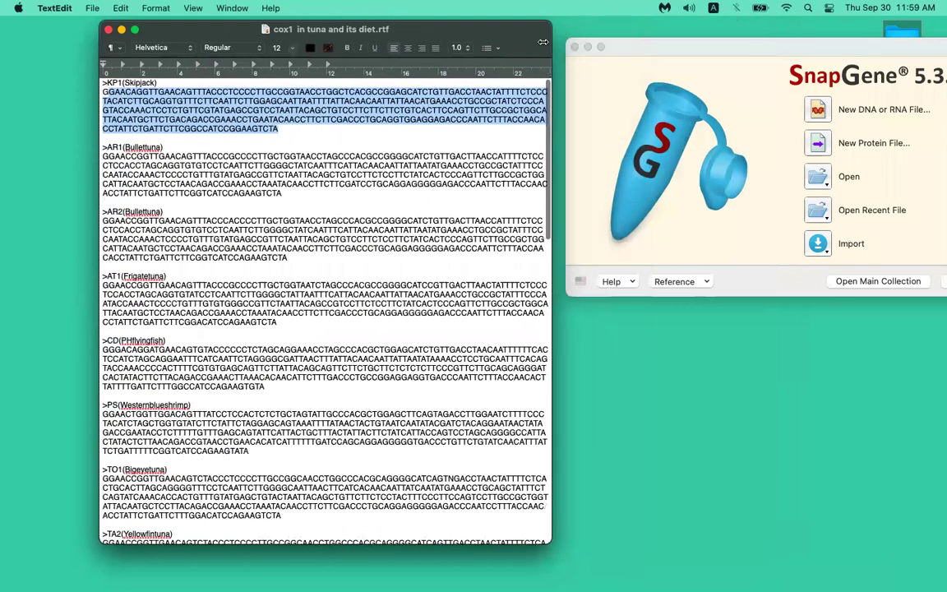
pyautogui.click(246, 193)
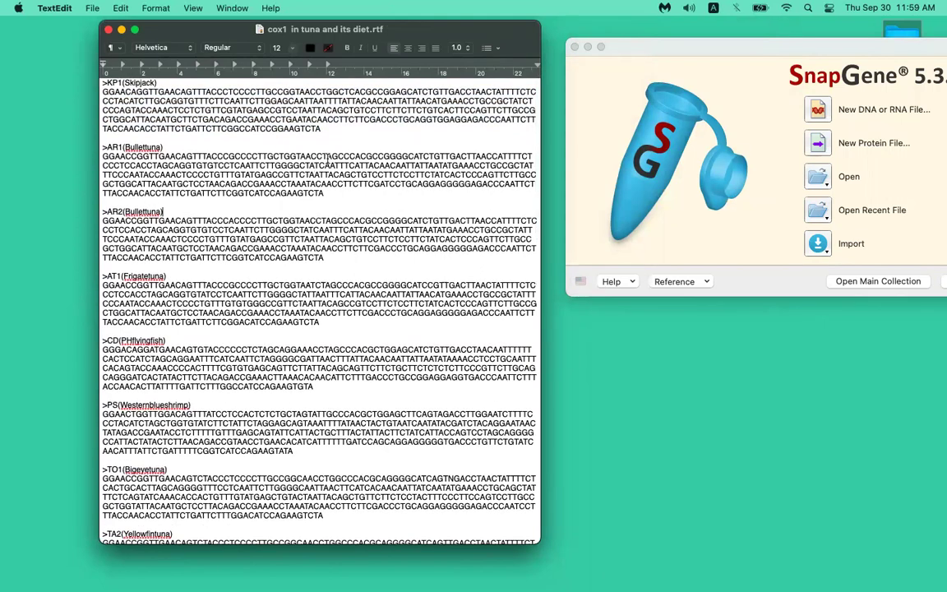
pyautogui.moveTo(330, 129); pyautogui.dragTo(94, 65)
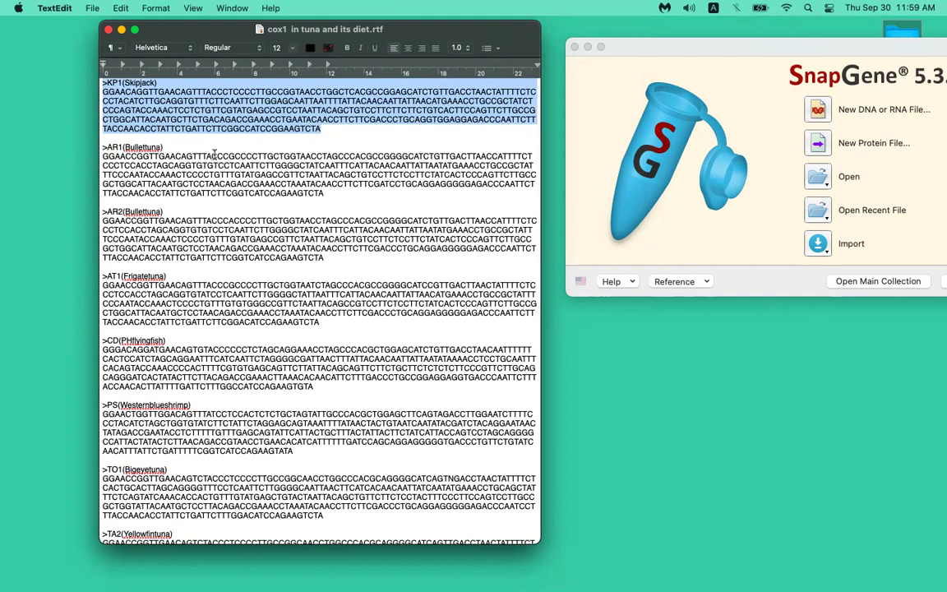
# - Switch to Chrome, open the NCBI home page in a new tab, and dismiss its COVID-19 information banner
pyautogui.moveTo(461, 575)
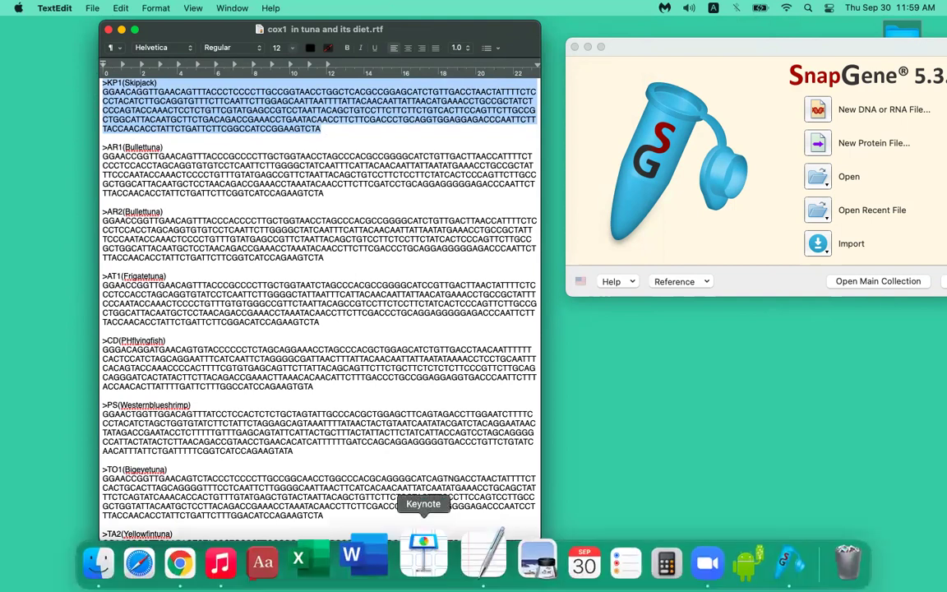
pyautogui.click(205, 559)
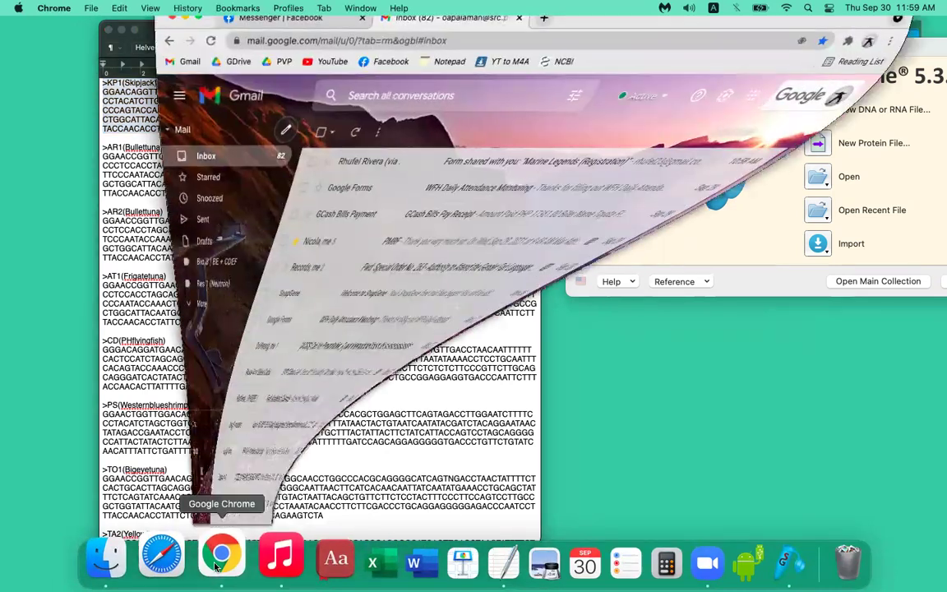
pyautogui.click(544, 34)
pyautogui.write('ncbi')
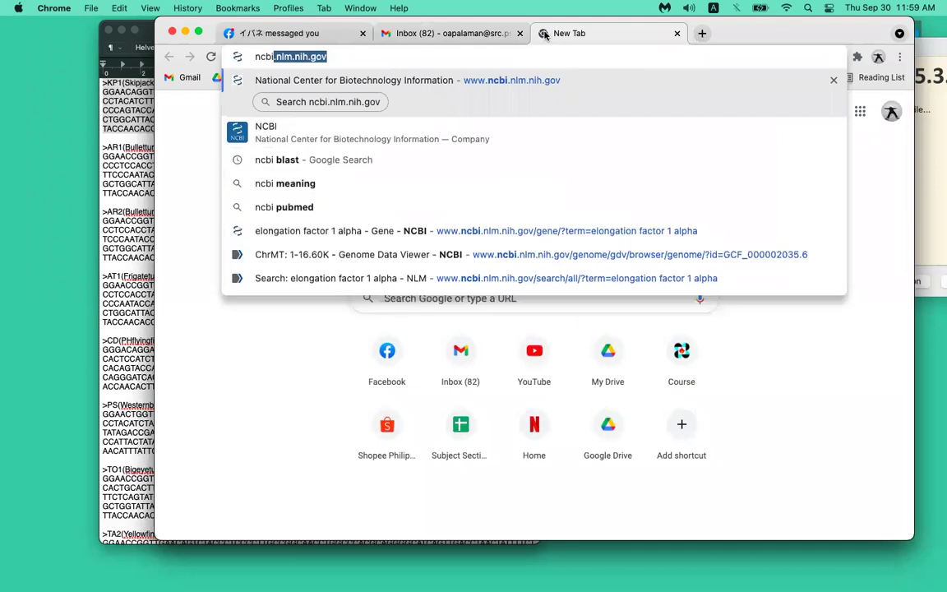
pyautogui.press('Return')
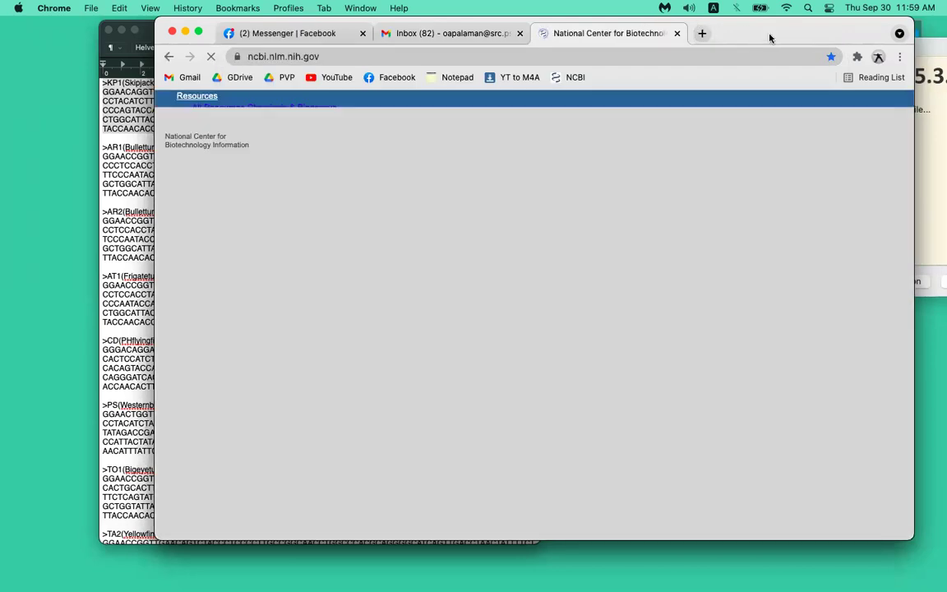
pyautogui.moveTo(769, 37); pyautogui.dragTo(708, 47)
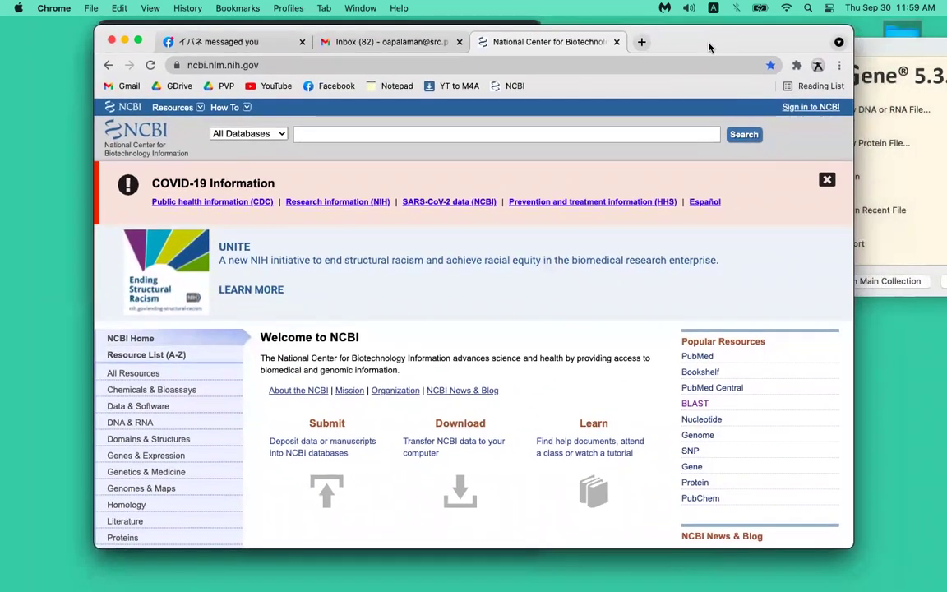
pyautogui.click(827, 177)
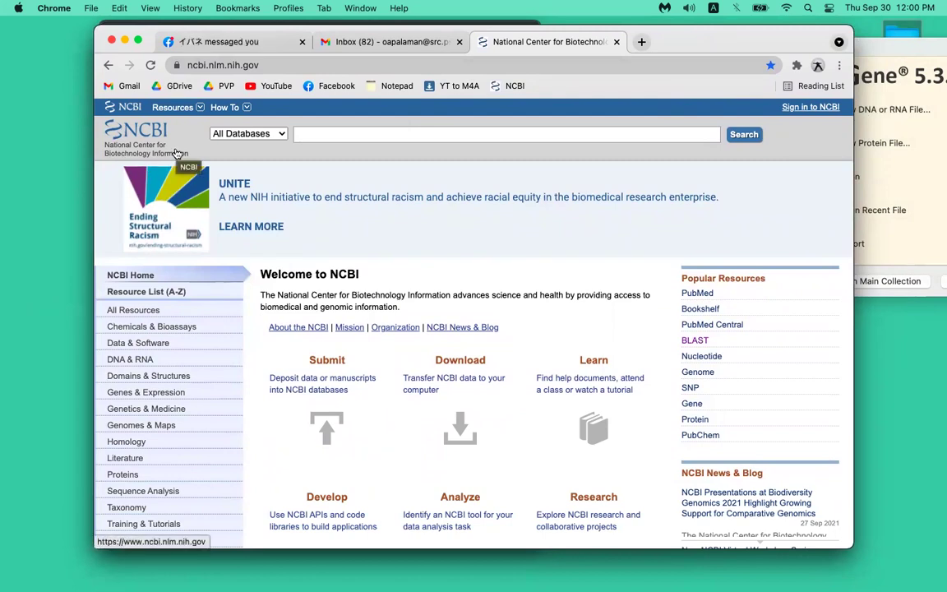
# - Search all NCBI databases for "interleukin 6" and review the result categories across the databases
pyautogui.scroll(-3, 491, 355)
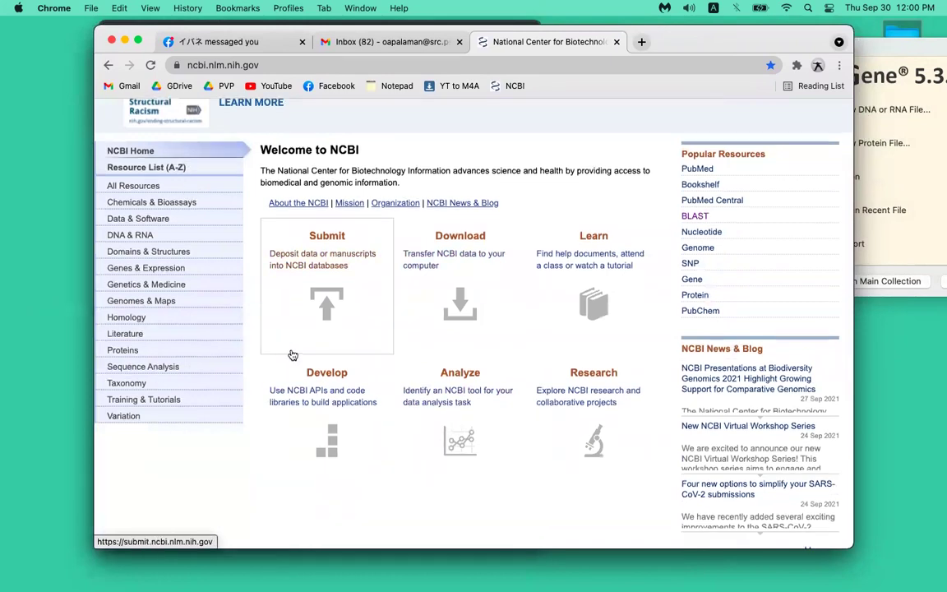
pyautogui.scroll(3, 367, 187)
pyautogui.click(335, 136)
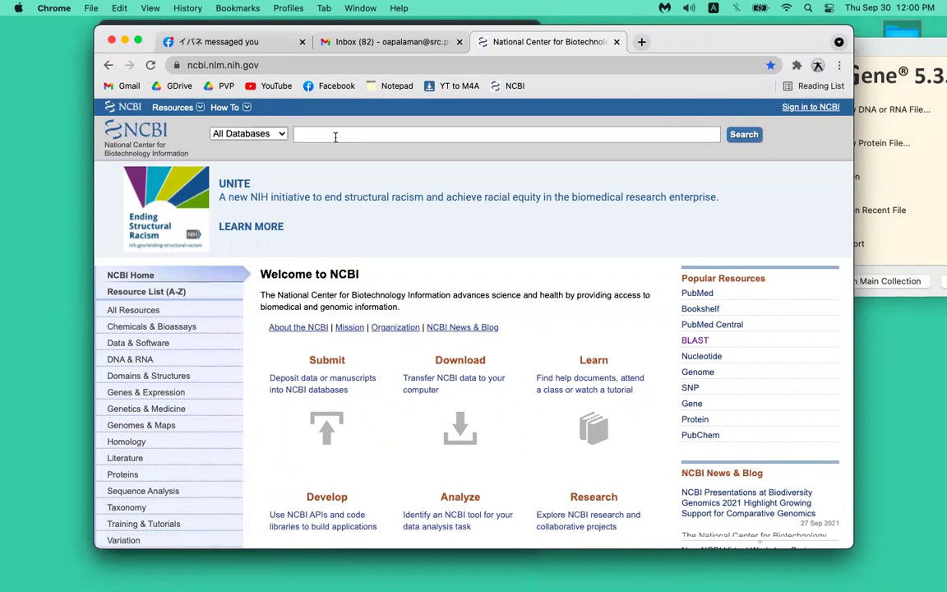
pyautogui.write('interleukin ')
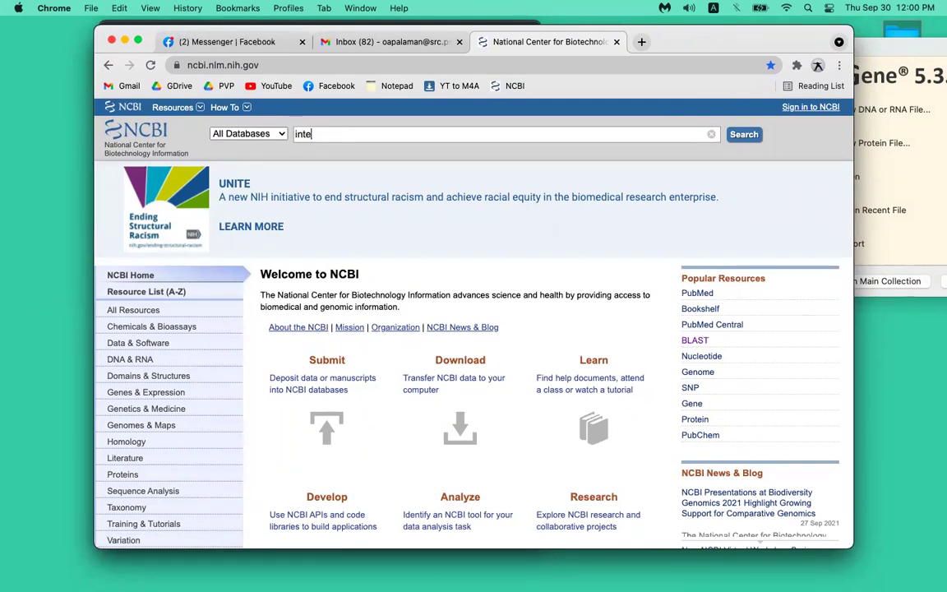
pyautogui.write('6')
pyautogui.press('Return')
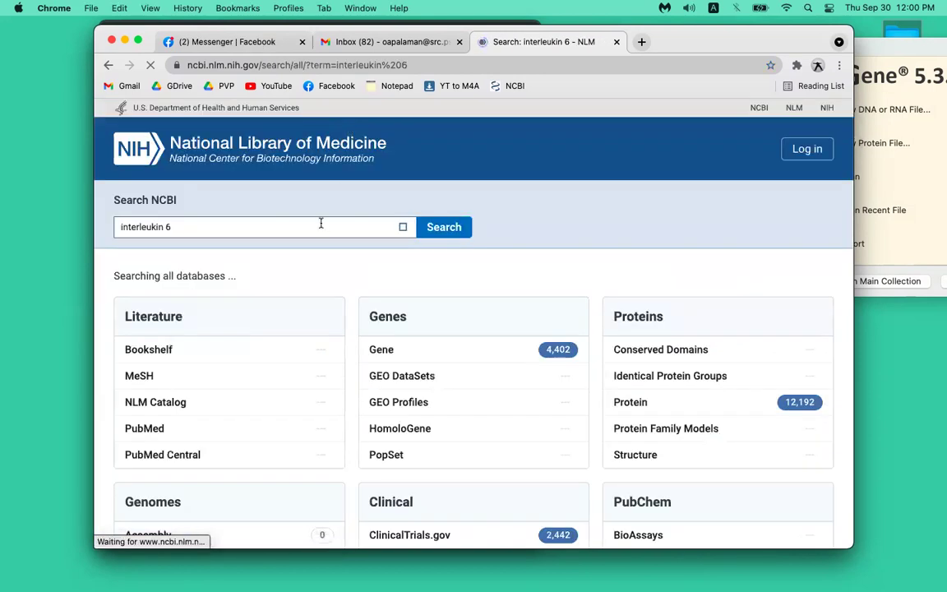
pyautogui.scroll(-3, 206, 274)
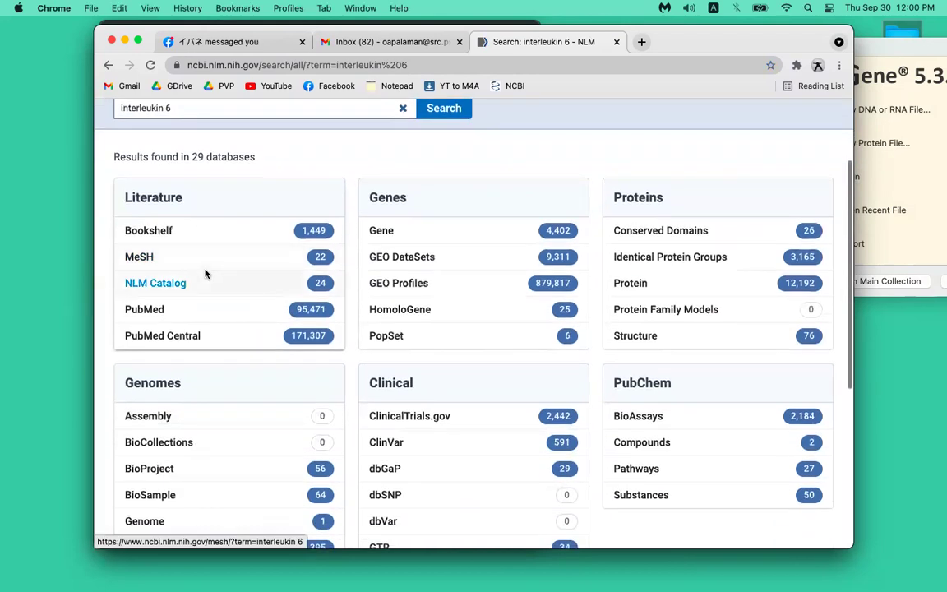
pyautogui.scroll(-1, 206, 274)
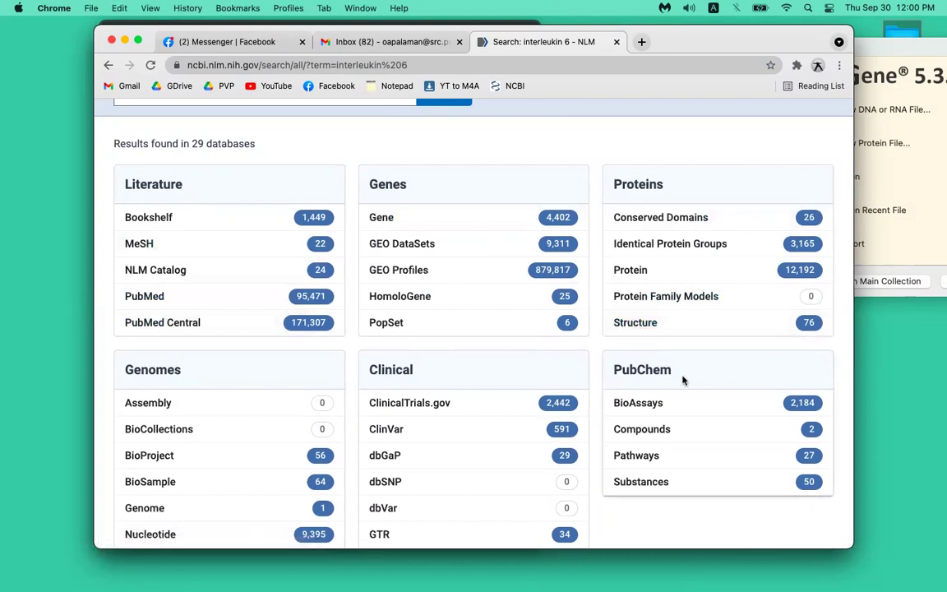
pyautogui.scroll(-5, 444, 279)
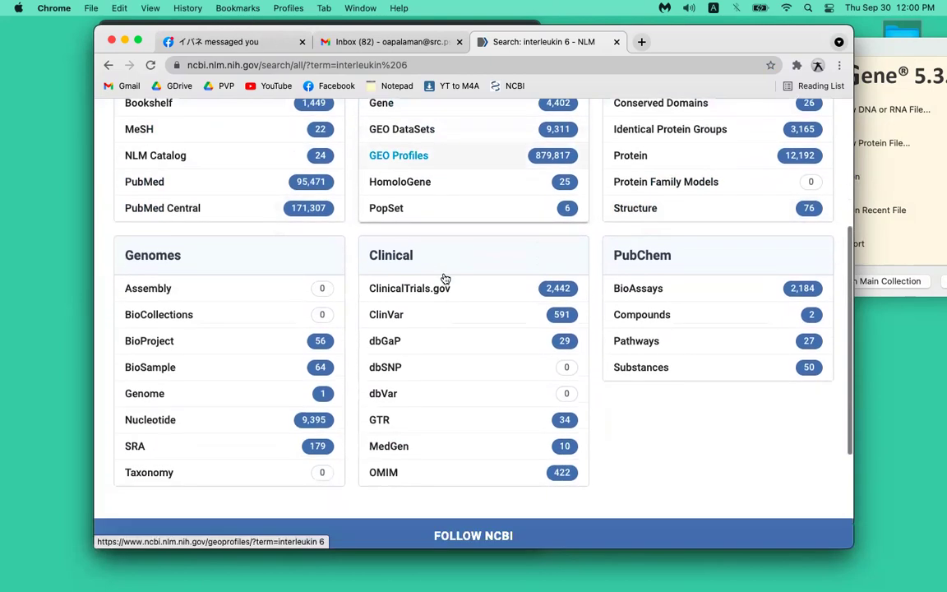
pyautogui.scroll(4, 444, 278)
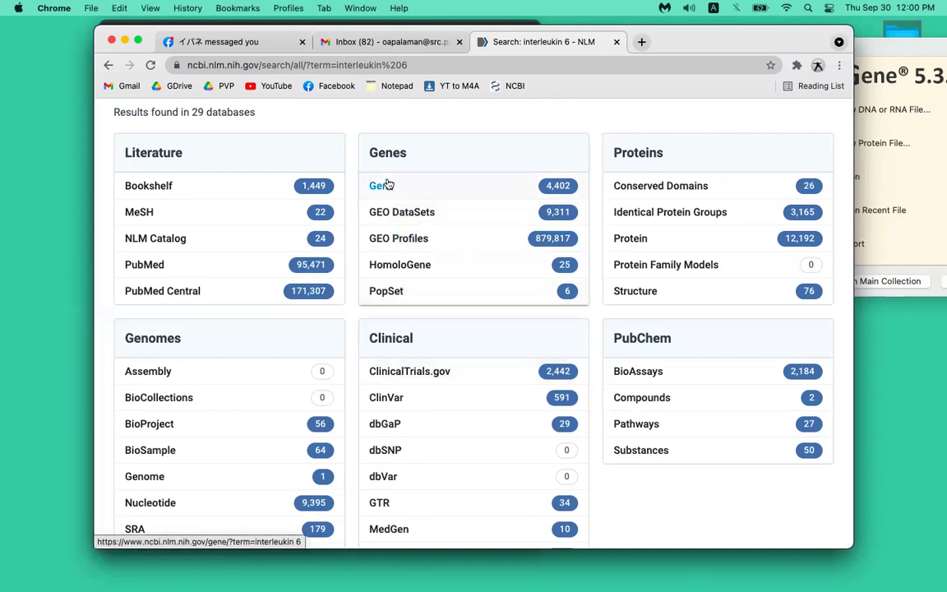
# - Open the Gene database results for interleukin 6, look through the list, and open the human IL6R (interleukin 6 receptor) record
pyautogui.scroll(2, 386, 185)
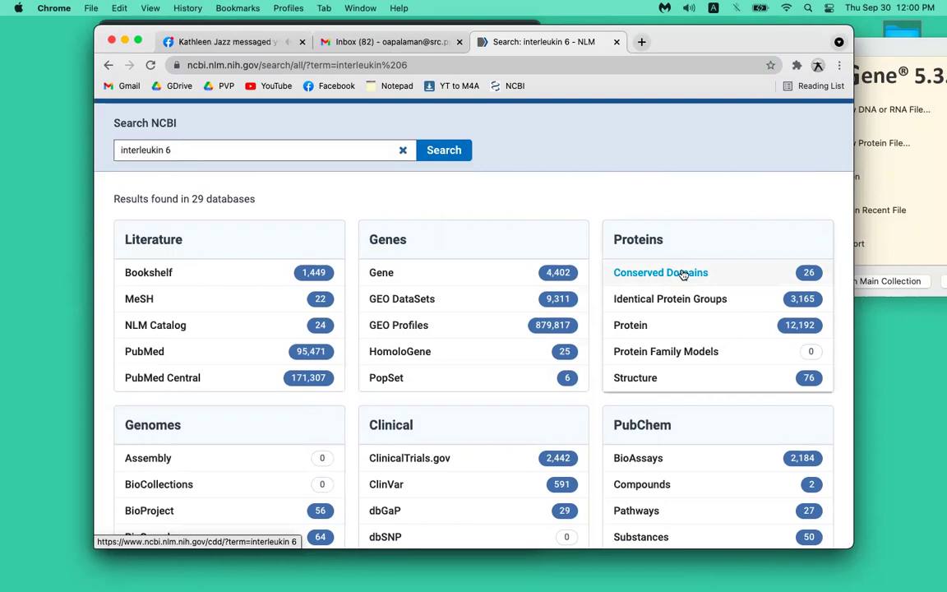
pyautogui.click(396, 274)
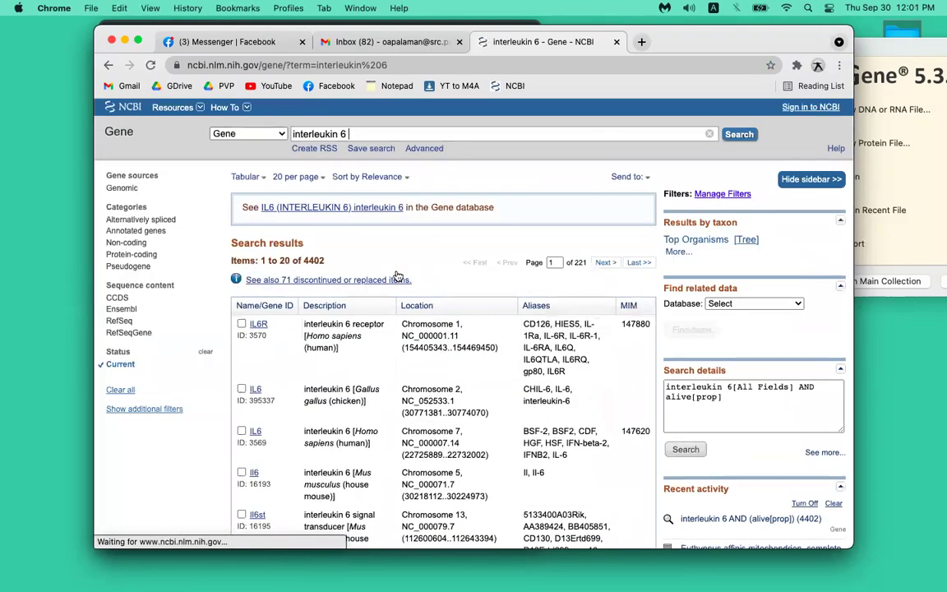
pyautogui.scroll(-3, 397, 275)
pyautogui.scroll(-10, 397, 275)
pyautogui.scroll(5, 394, 281)
pyautogui.scroll(8, 394, 283)
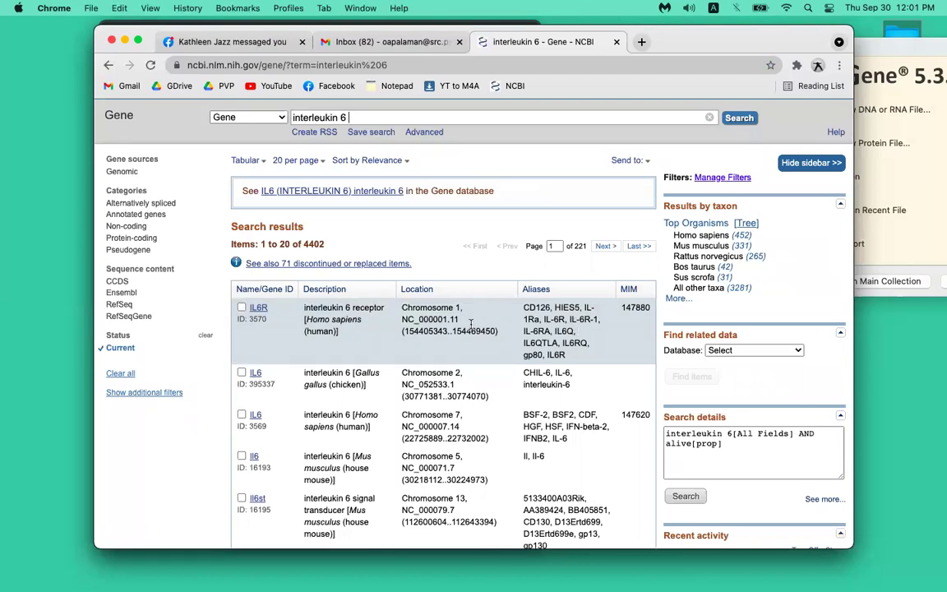
pyautogui.click(260, 308)
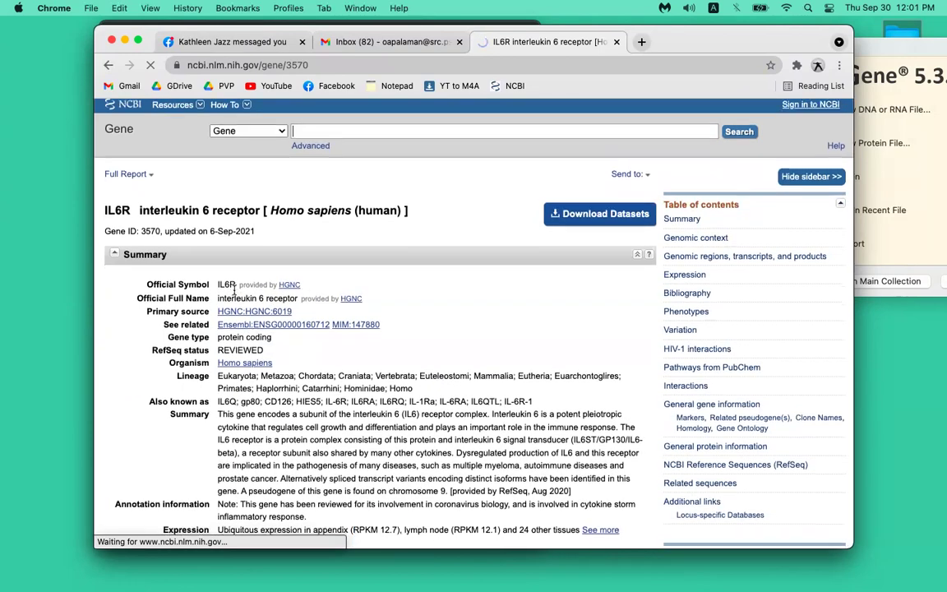
# - Examine the IL6R record's summary, genomic context, genomic regions and transcripts, expression, bibliography and variation sections
pyautogui.scroll(-5, 234, 294)
pyautogui.scroll(-3, 234, 289)
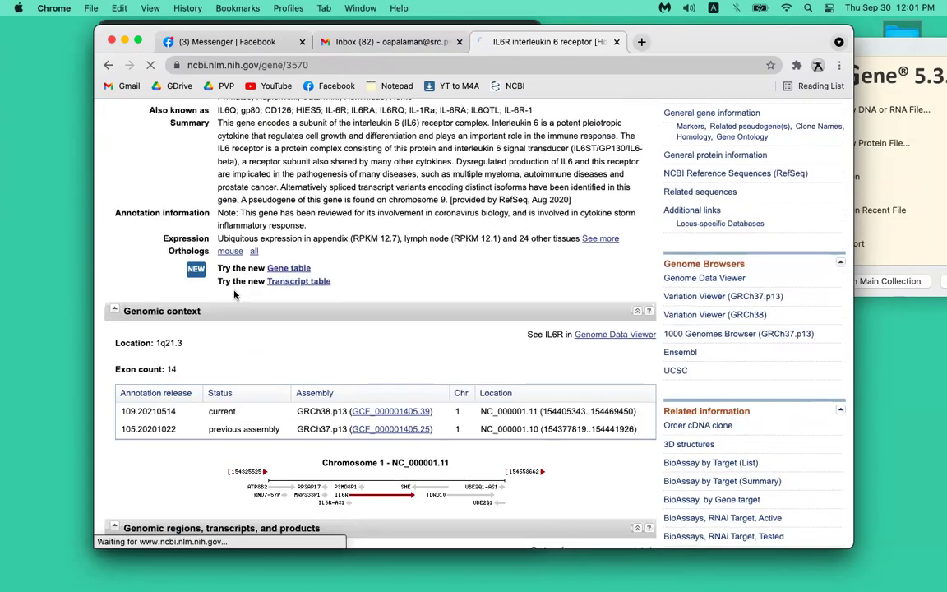
pyautogui.scroll(-4, 234, 292)
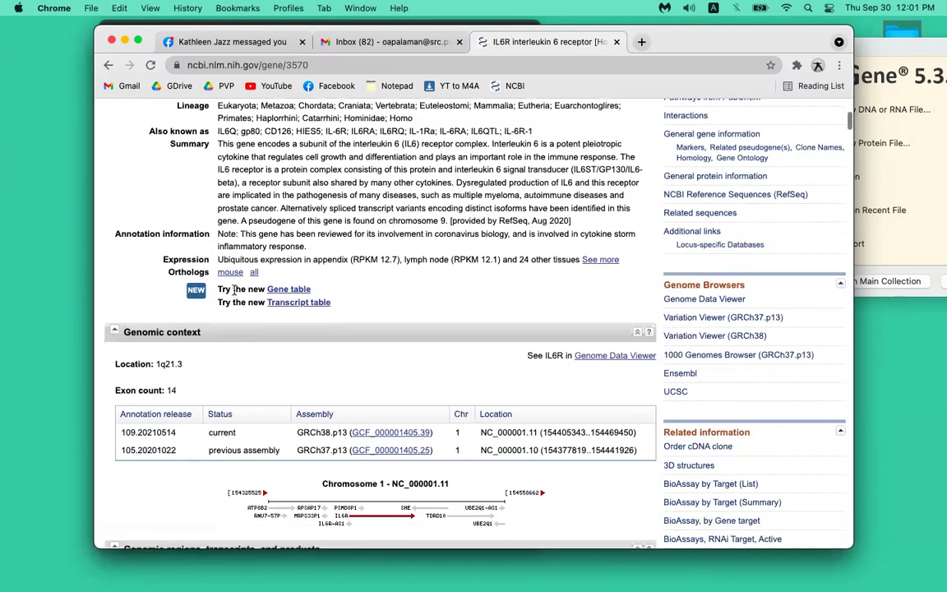
pyautogui.scroll(-5, 234, 294)
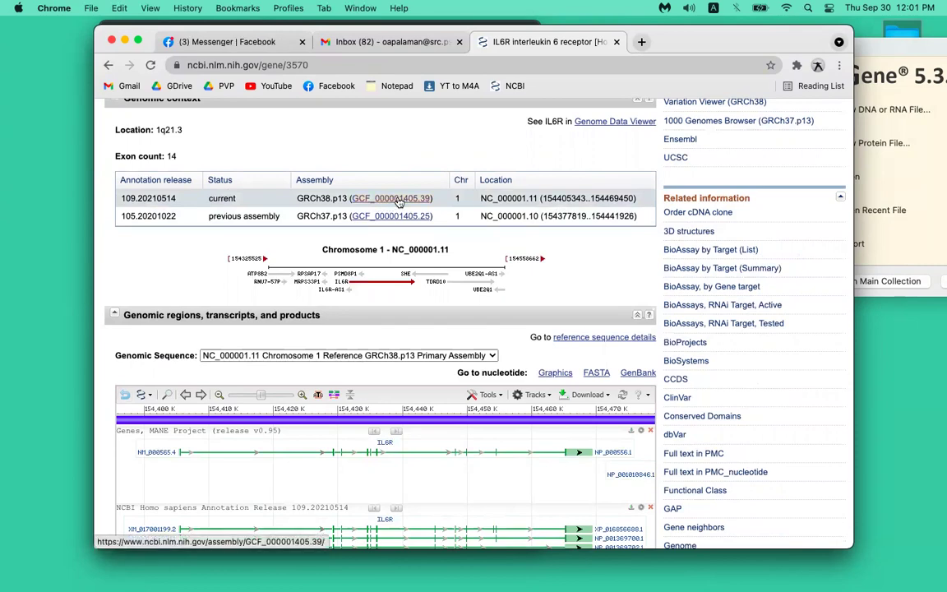
pyautogui.scroll(-5, 391, 200)
pyautogui.scroll(5, 370, 148)
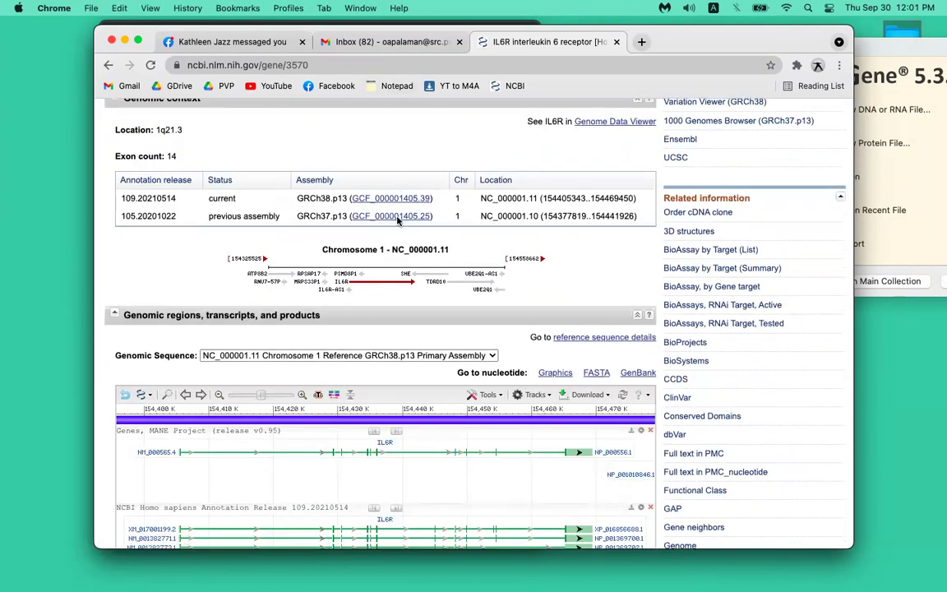
pyautogui.scroll(-10, 419, 329)
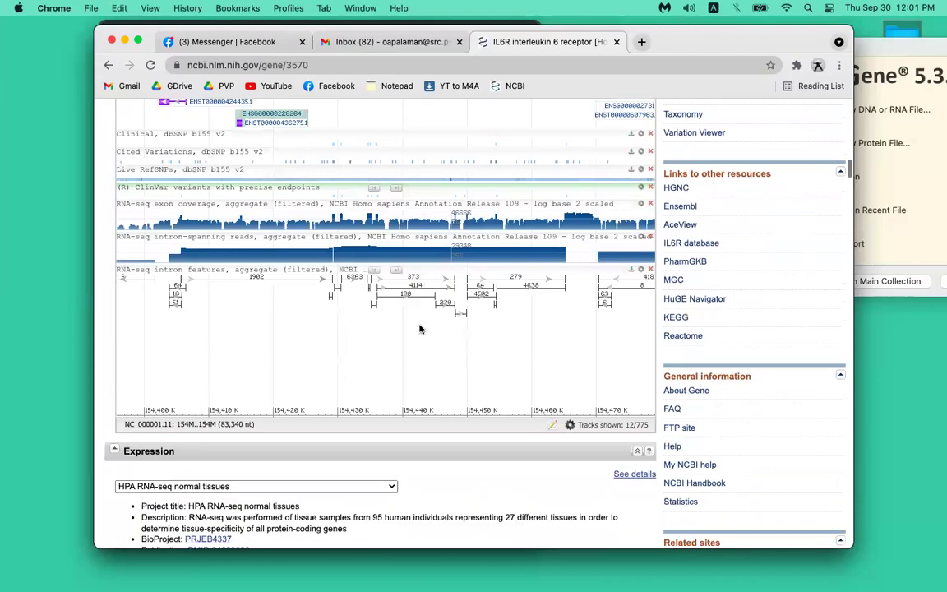
pyautogui.scroll(-15, 419, 329)
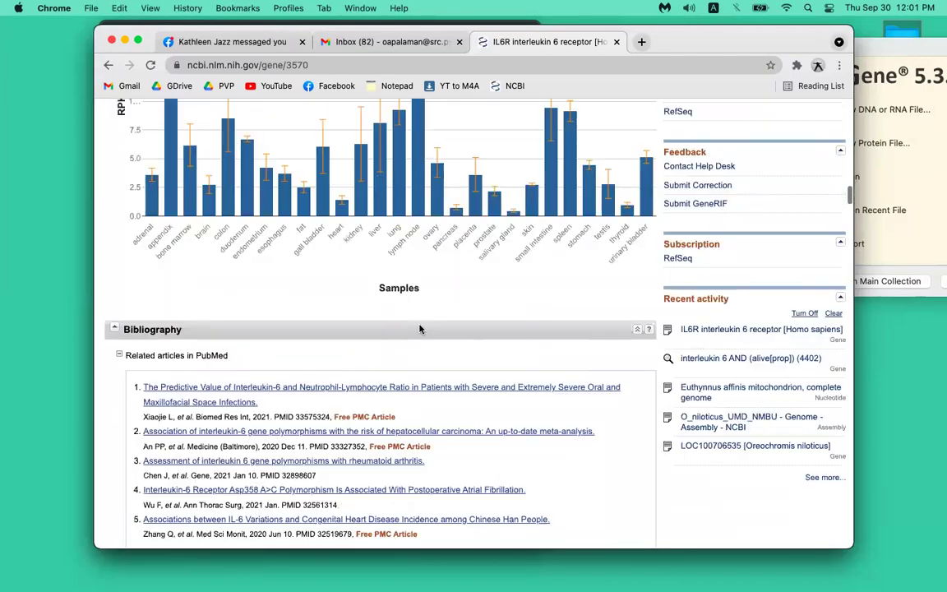
pyautogui.scroll(-15, 420, 329)
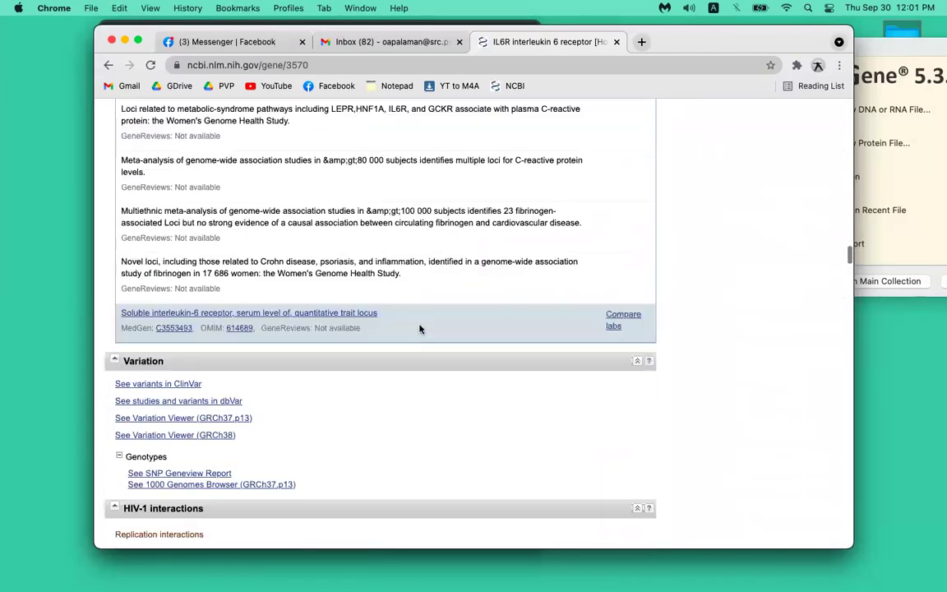
pyautogui.scroll(20, 419, 329)
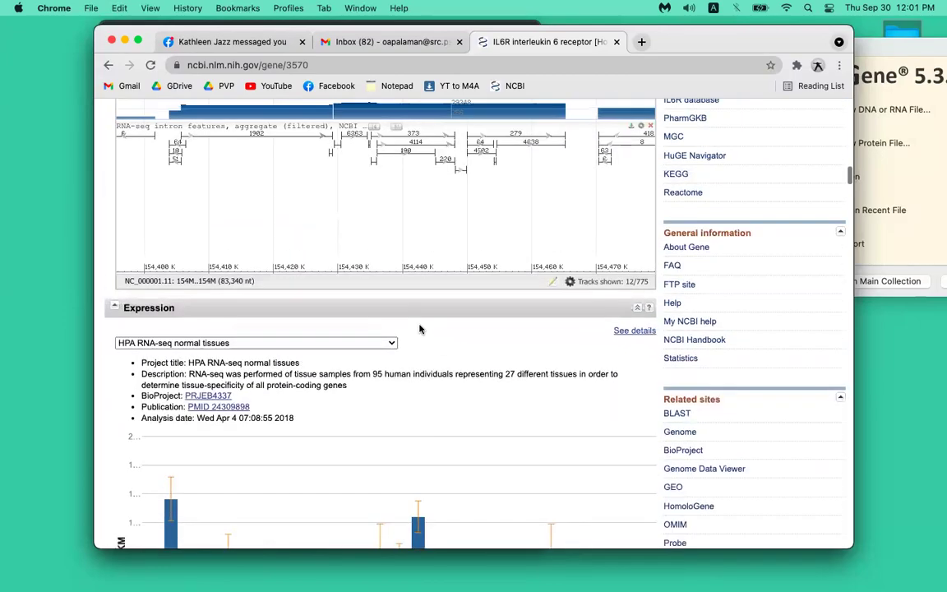
pyautogui.scroll(-3, 419, 329)
pyautogui.scroll(10, 420, 329)
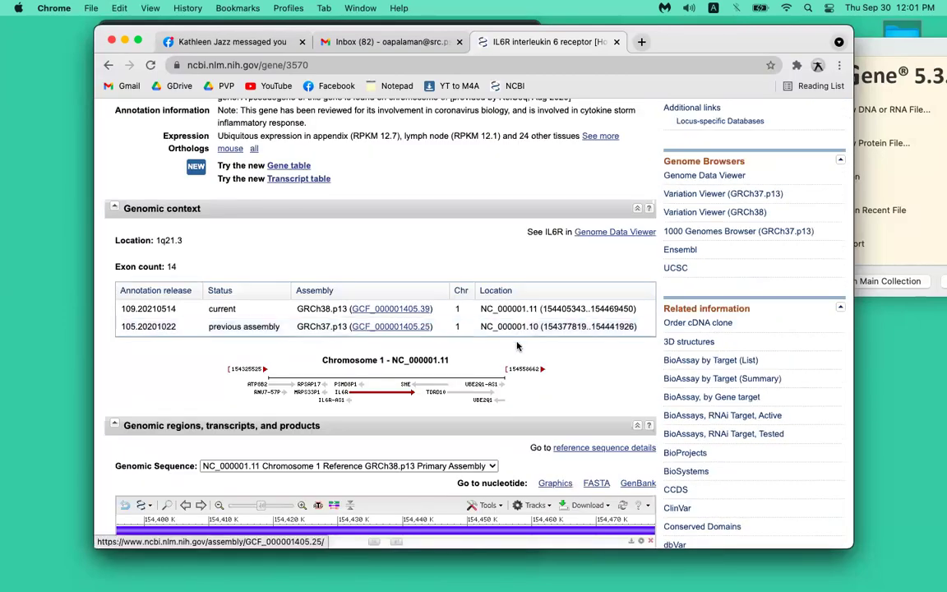
pyautogui.scroll(10, 573, 317)
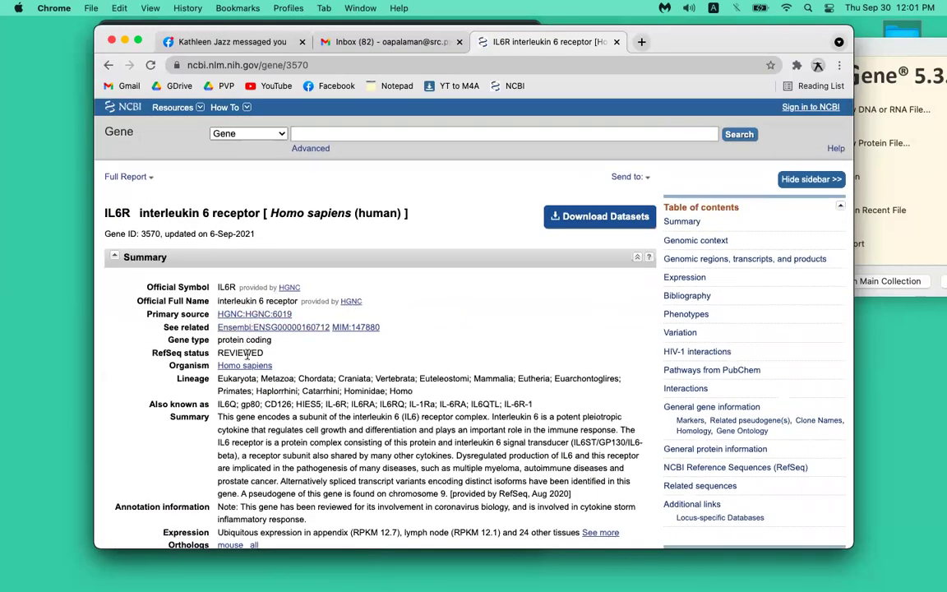
# - Download the IL6R dataset with only Gene Sequences (FASTA) included, using the file name IL6R_datasets.zip
pyautogui.scroll(-2, 248, 371)
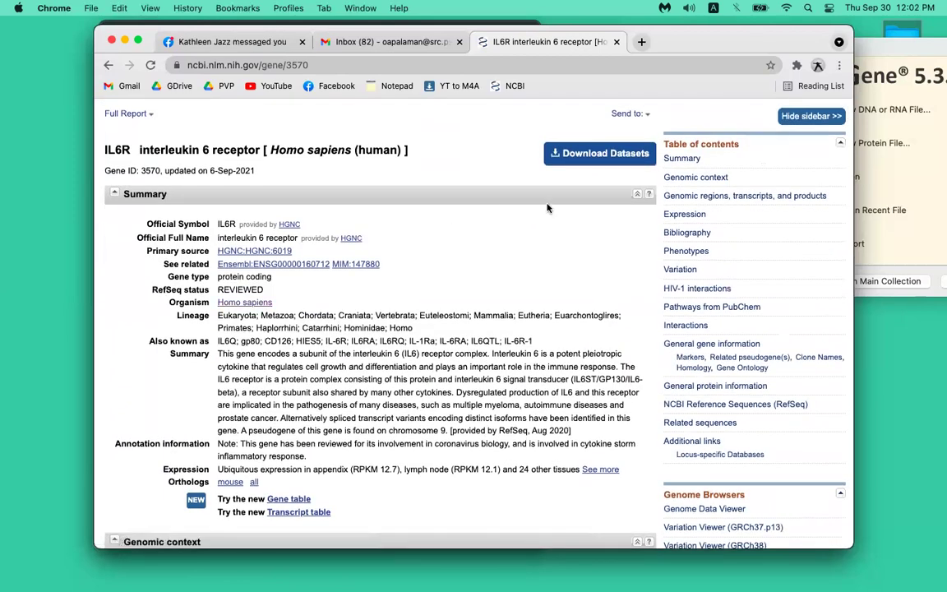
pyautogui.scroll(1, 575, 197)
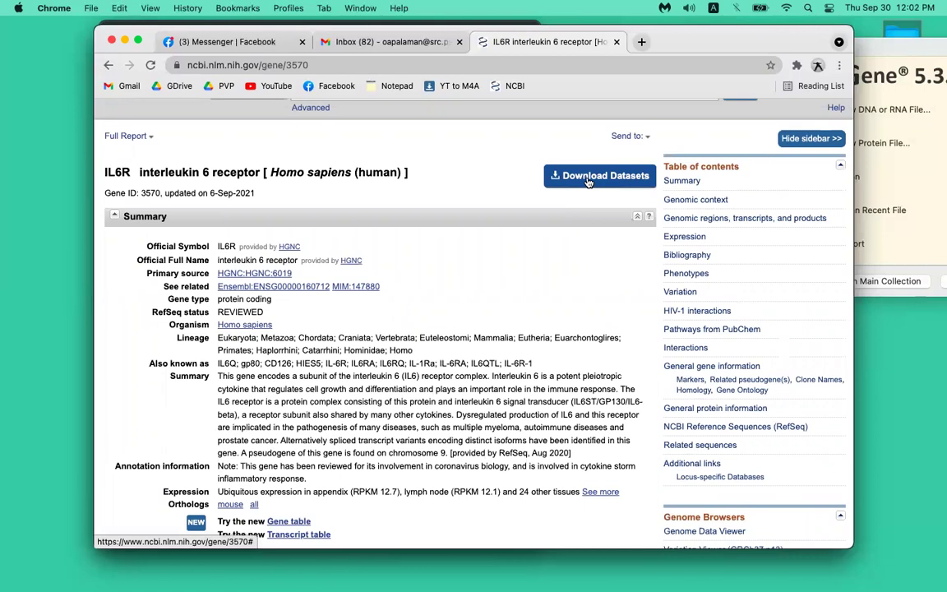
pyautogui.click(588, 177)
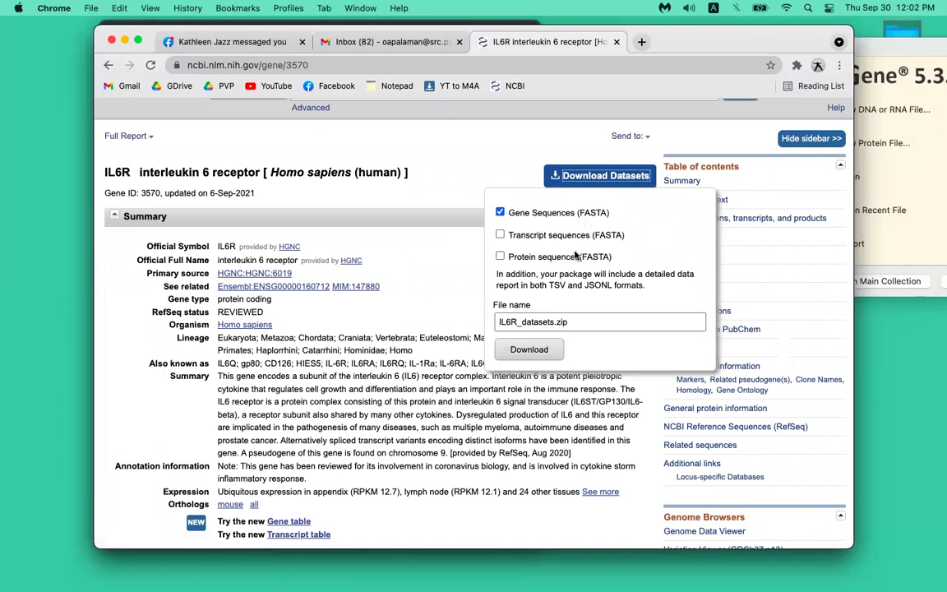
pyautogui.click(545, 359)
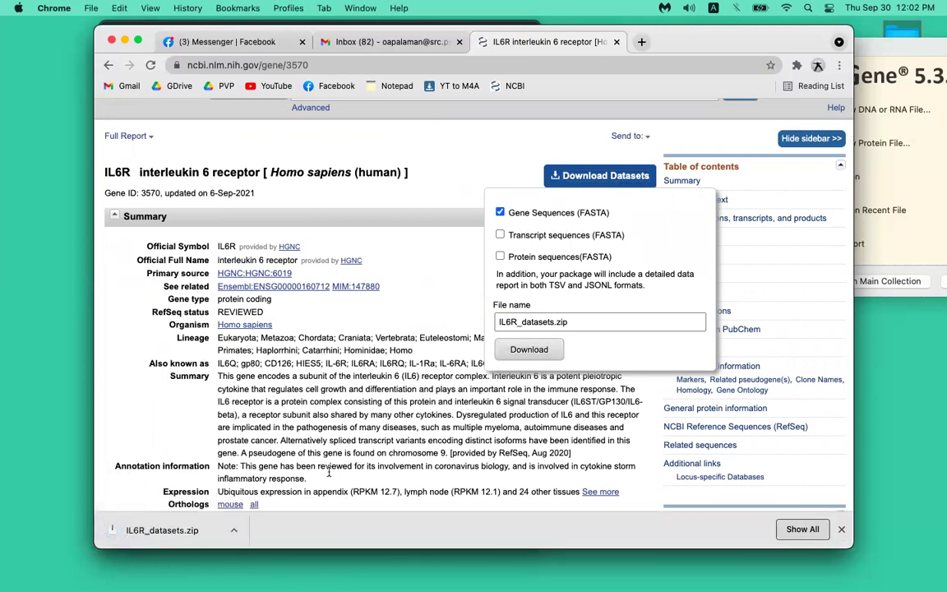
# - Show the downloaded IL6R_datasets.zip in Finder, extract it, and open the data folder inside ncbi_dataset
pyautogui.click(234, 530)
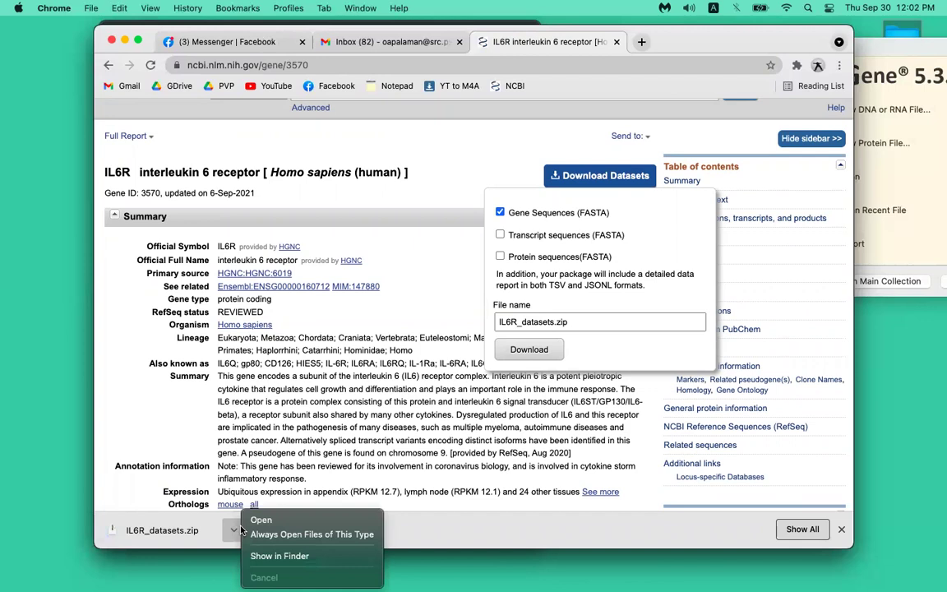
pyautogui.click(280, 556)
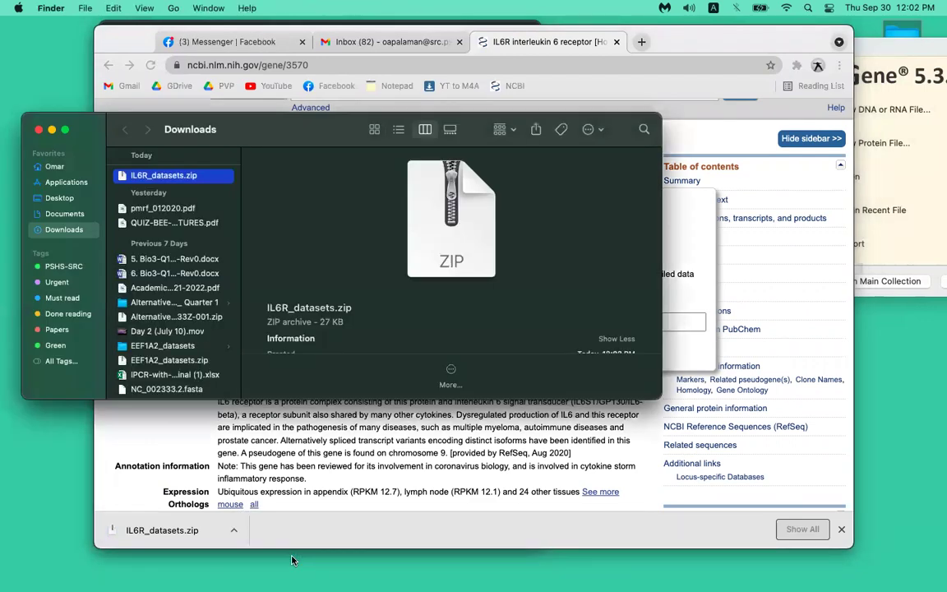
pyautogui.doubleClick(162, 177)
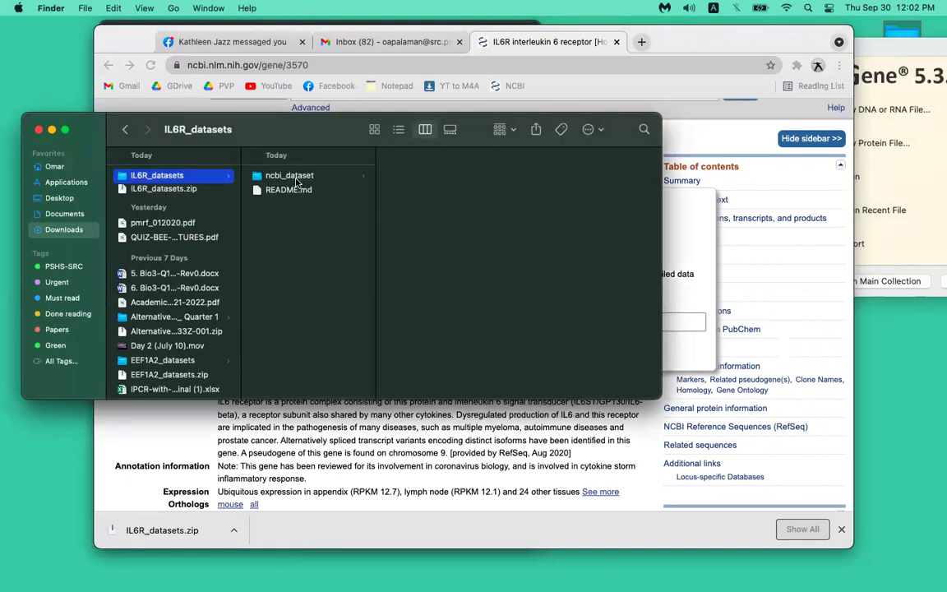
pyautogui.click(298, 180)
pyautogui.click(415, 176)
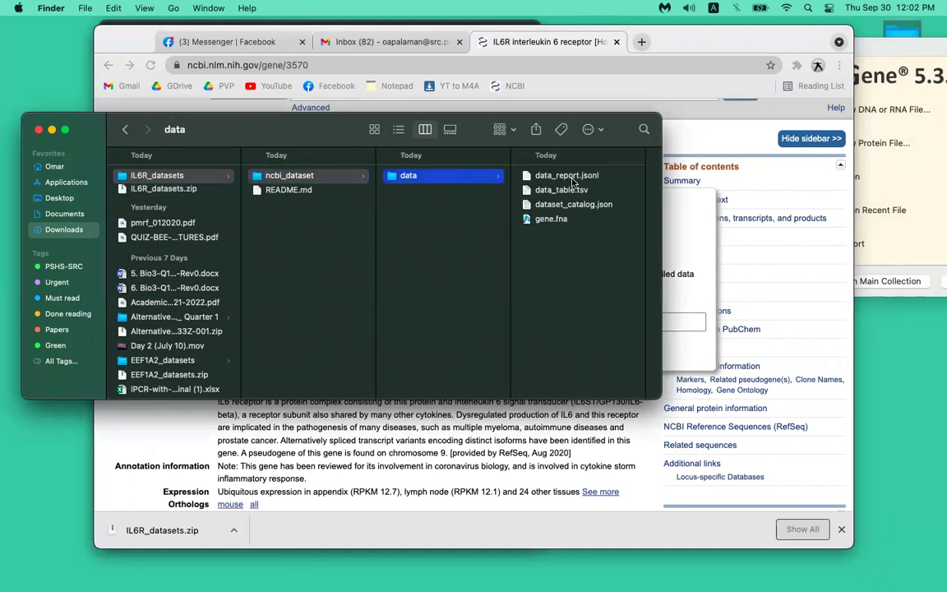
# - Preview the files in the data folder and open gene.fna with TextEdit
pyautogui.click(573, 180)
pyautogui.press('Down')
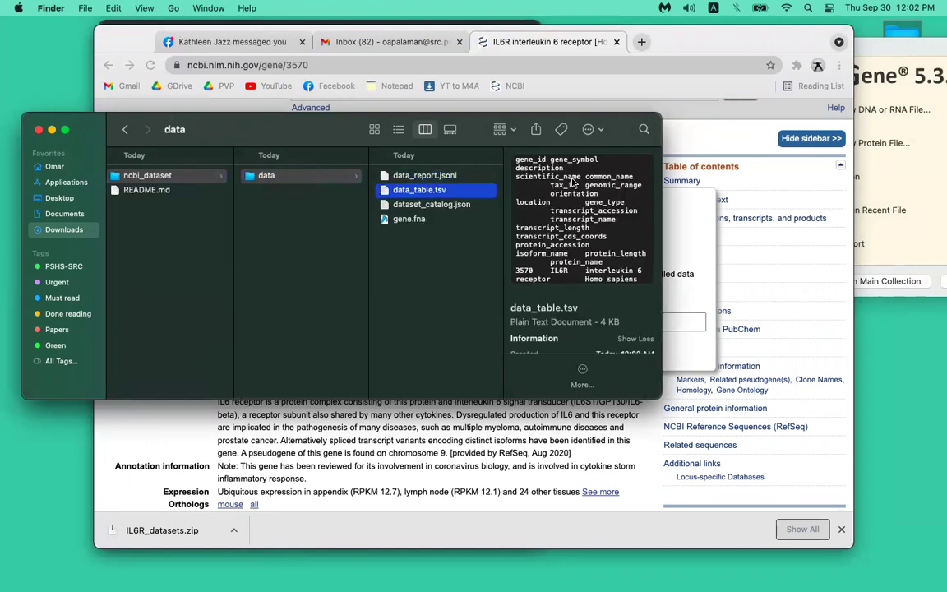
pyautogui.press('Down')
pyautogui.press('Down')
pyautogui.rightClick(433, 220)
pyautogui.moveTo(457, 242)
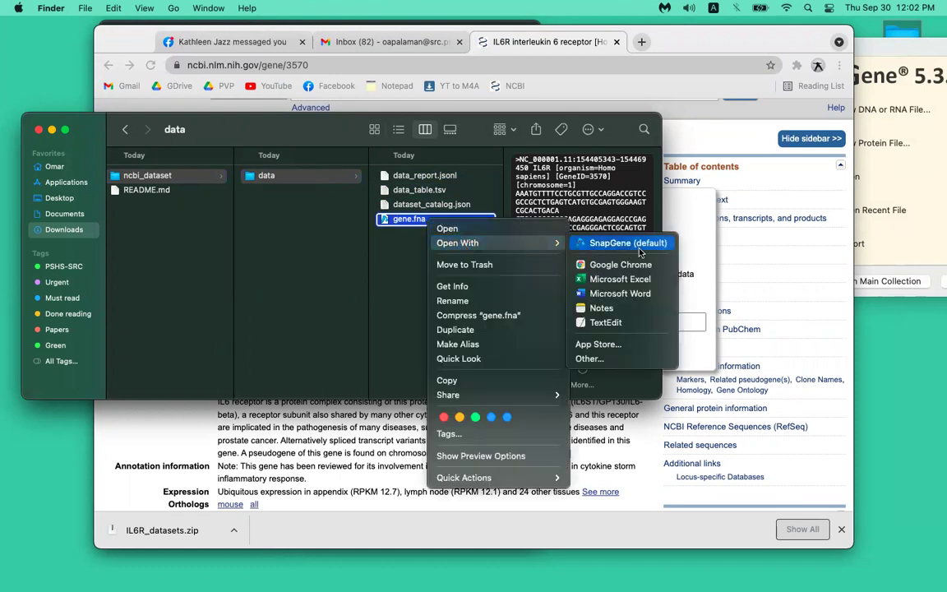
pyautogui.click(604, 322)
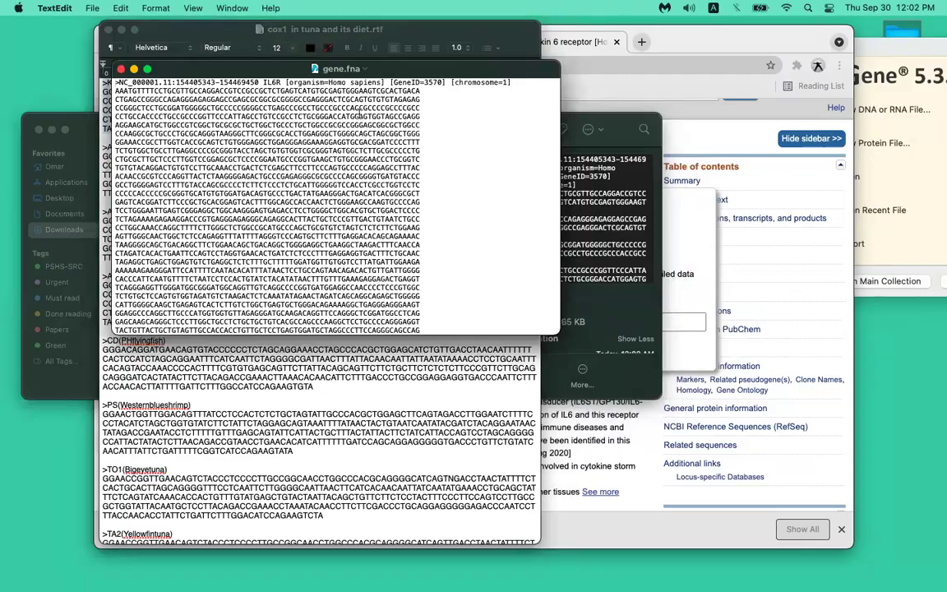
# - Look through the full IL6R nucleotide sequence in gene.fna, then select the entire text and clear the selection
pyautogui.scroll(-15, 344, 116)
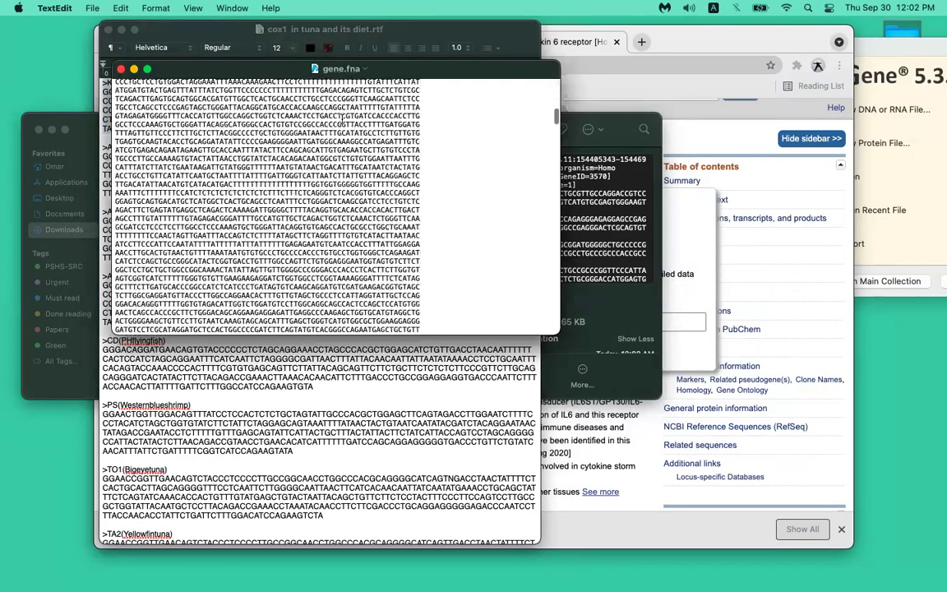
pyautogui.scroll(-15, 343, 116)
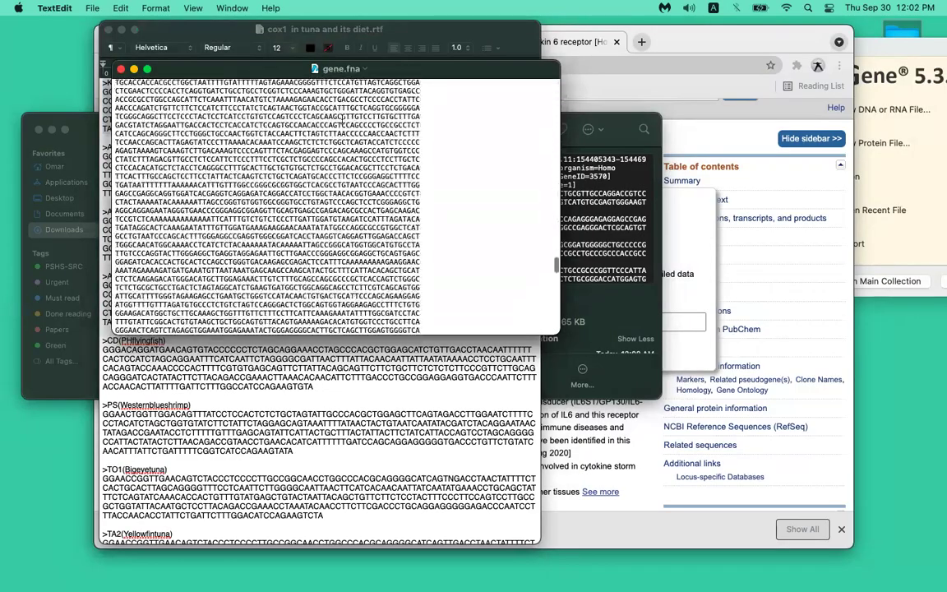
pyautogui.scroll(10, 343, 121)
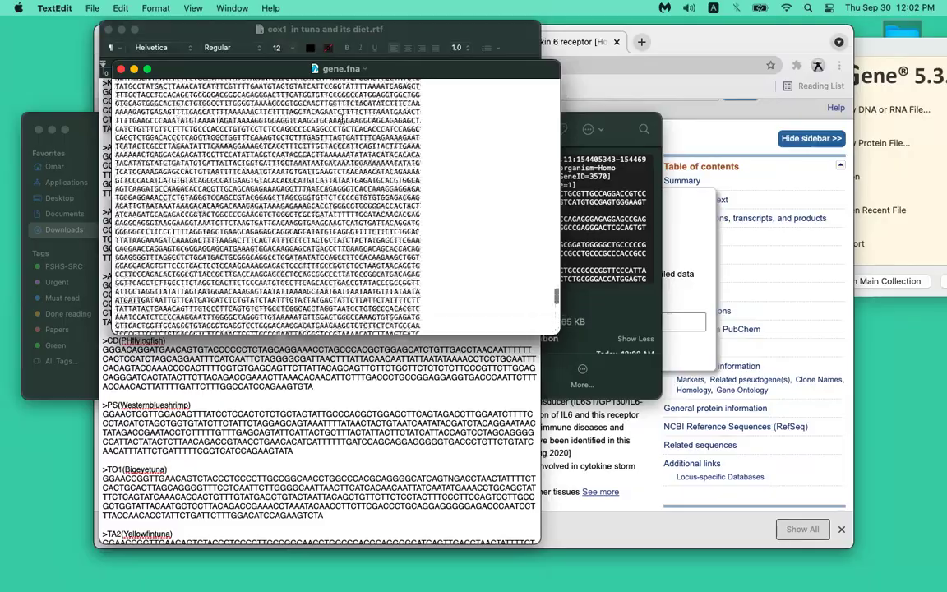
pyautogui.scroll(15, 341, 120)
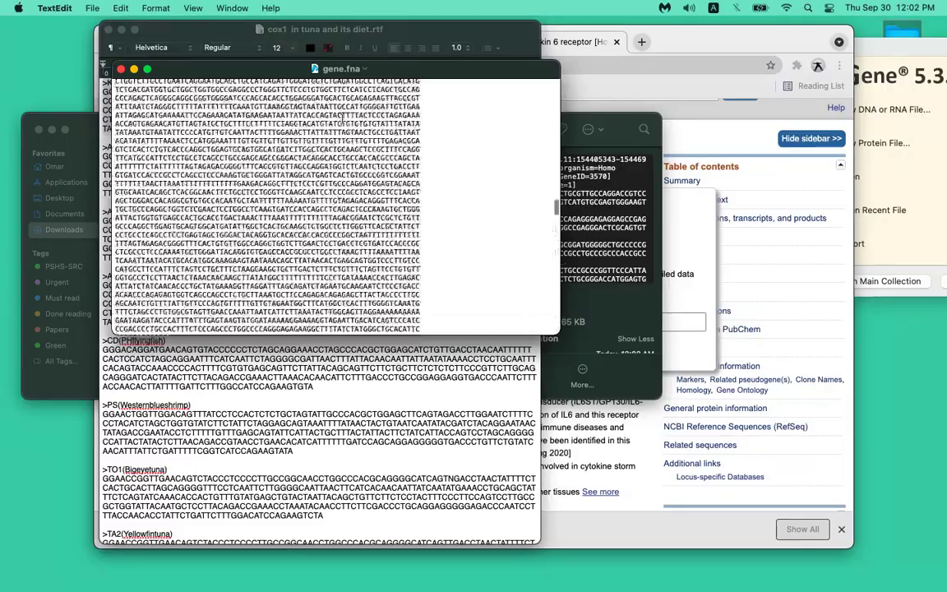
pyautogui.scroll(12, 341, 121)
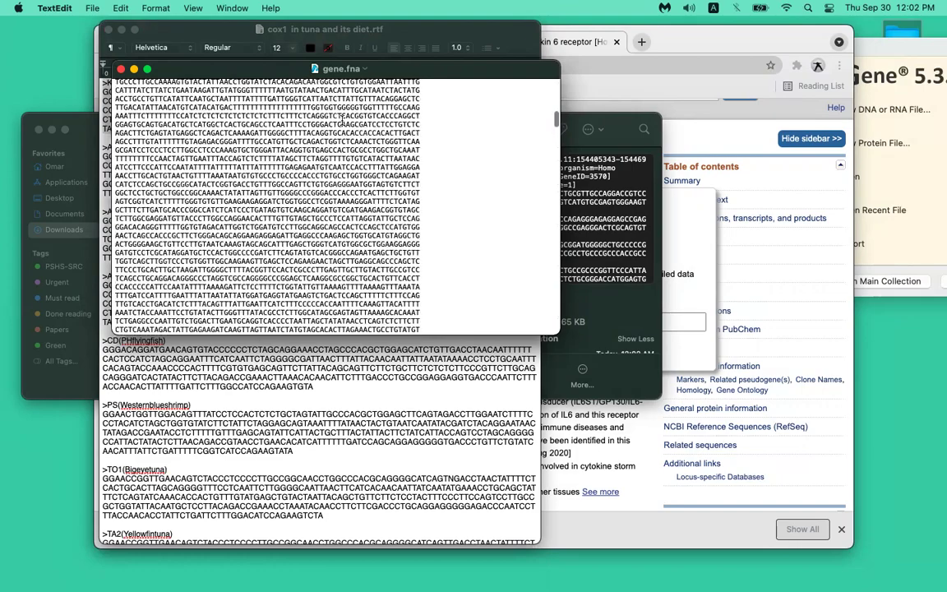
pyautogui.scroll(5, 340, 118)
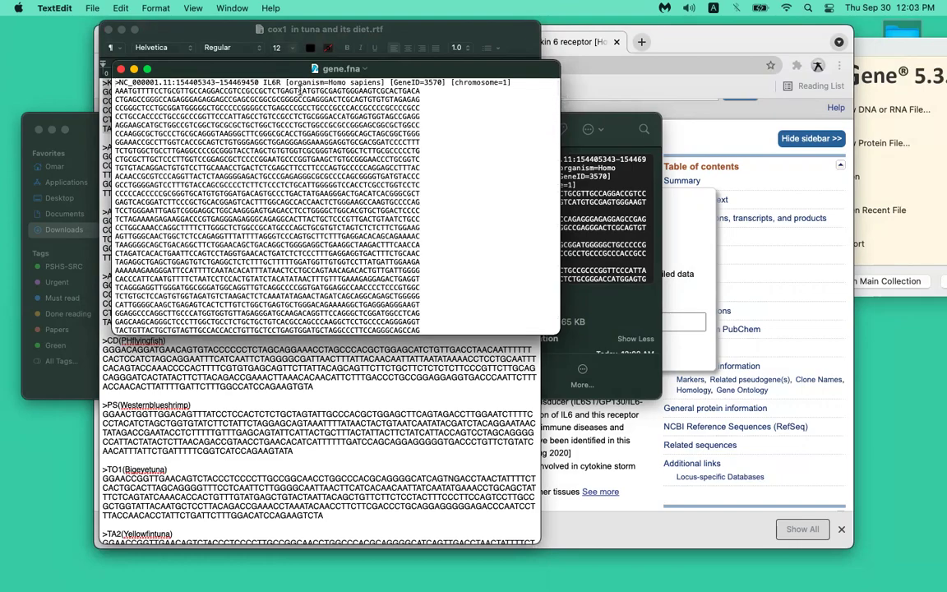
pyautogui.press('super+a')
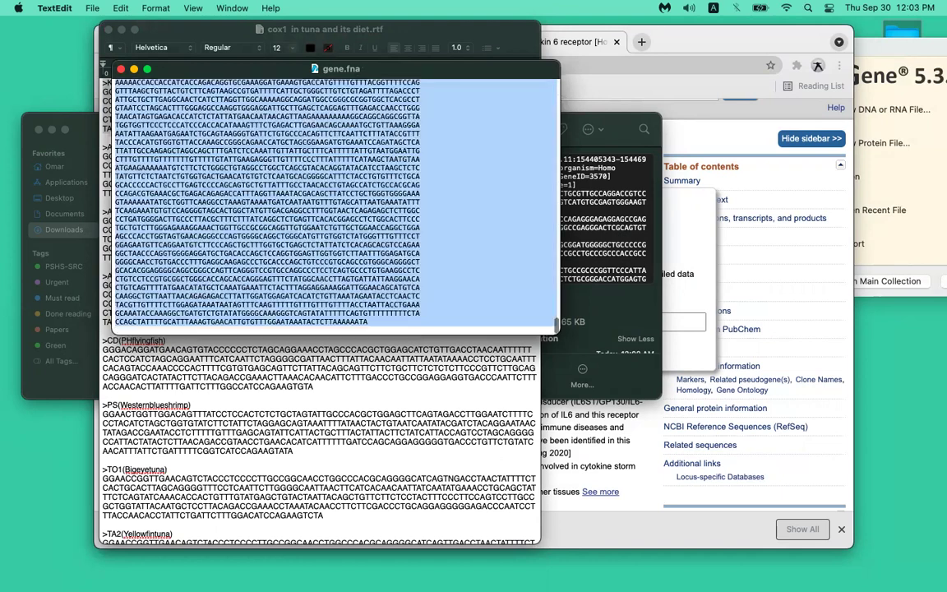
pyautogui.click(362, 142)
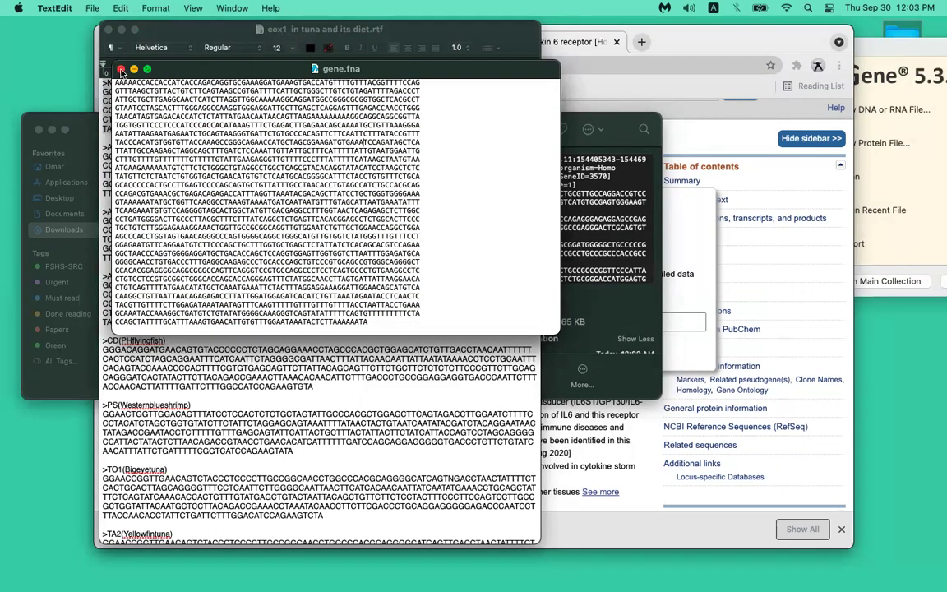
# - Close gene.fna and switch back to Chrome, returning to the start of the IL6R gene page
pyautogui.click(121, 69)
pyautogui.click(540, 58)
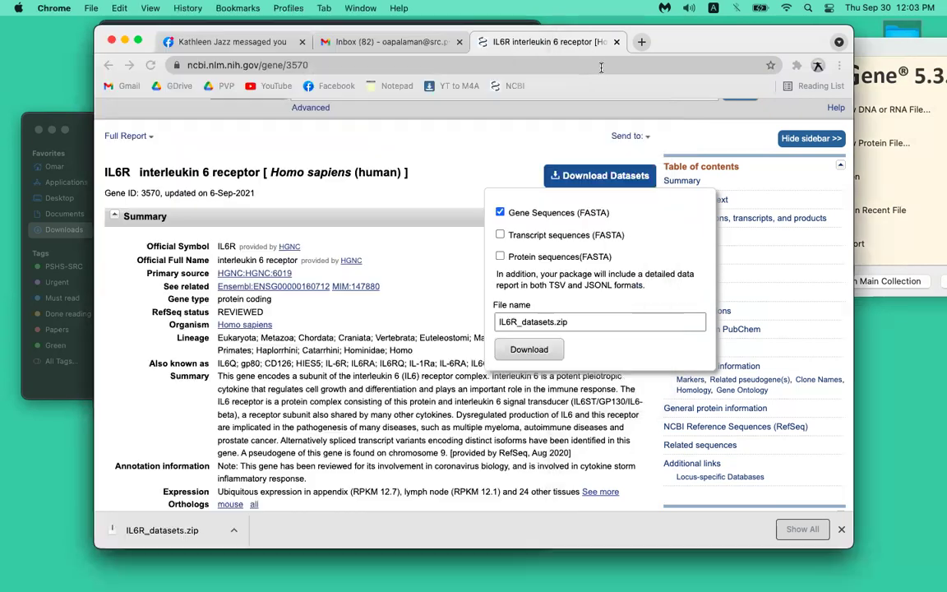
pyautogui.scroll(2, 411, 190)
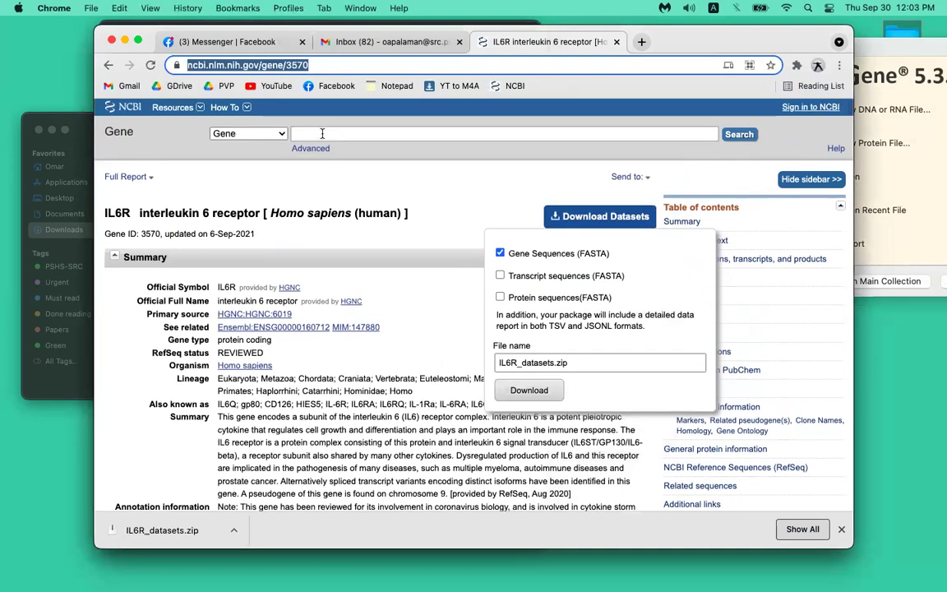
# - Return to the NCBI home page and enter the all-databases query "EF1a" and "penaeus monodon", with both terms in quotation marks
pyautogui.click(127, 108)
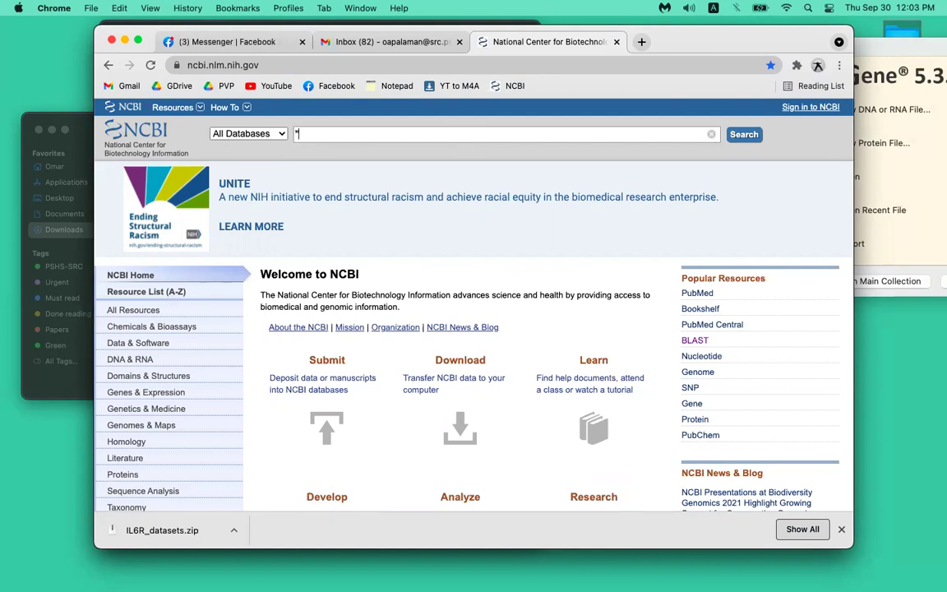
pyautogui.write('EF1')
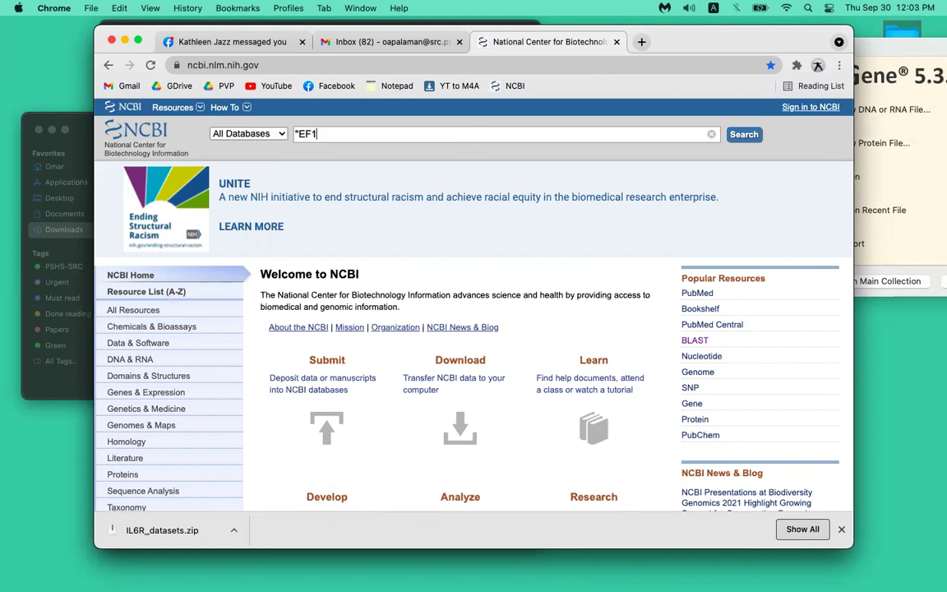
pyautogui.write('a" and')
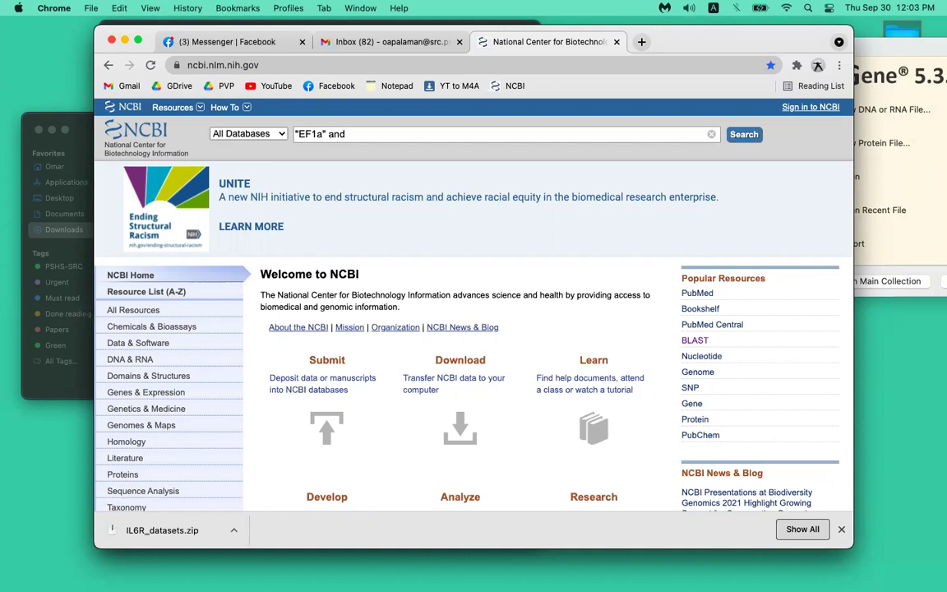
pyautogui.write(' "pe')
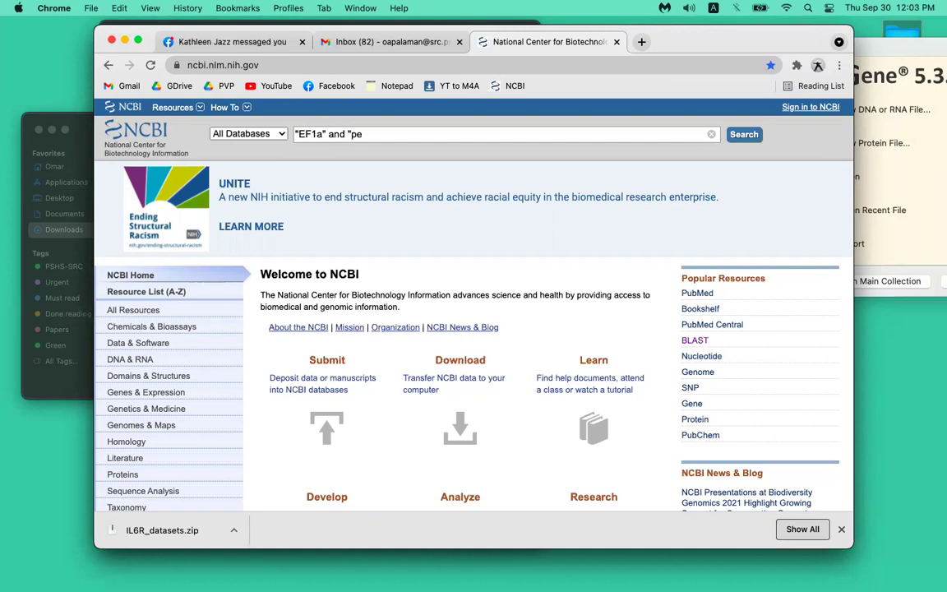
pyautogui.press('BackSpace')
pyautogui.write('pen')
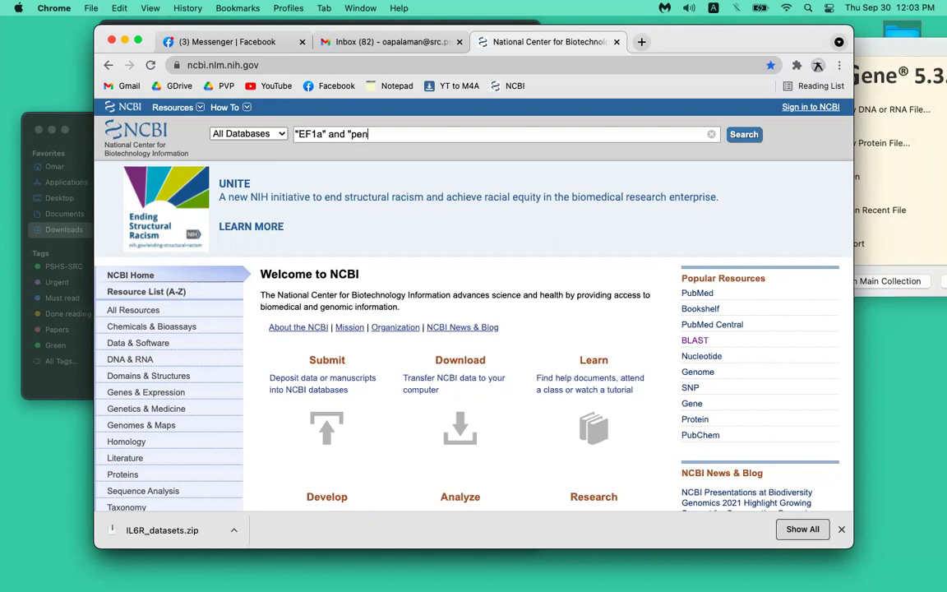
pyautogui.write('arus m')
pyautogui.press('BackSpace')
pyautogui.press('BackSpace')
pyautogui.press('BackSpace')
pyautogui.press('BackSpace')
pyautogui.press('BackSpace')
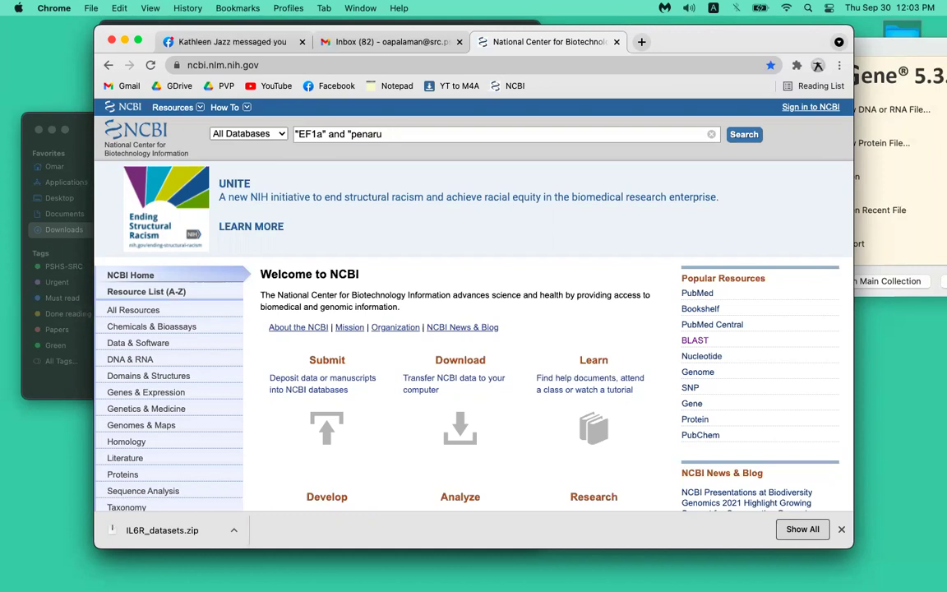
pyautogui.write('eus monodo')
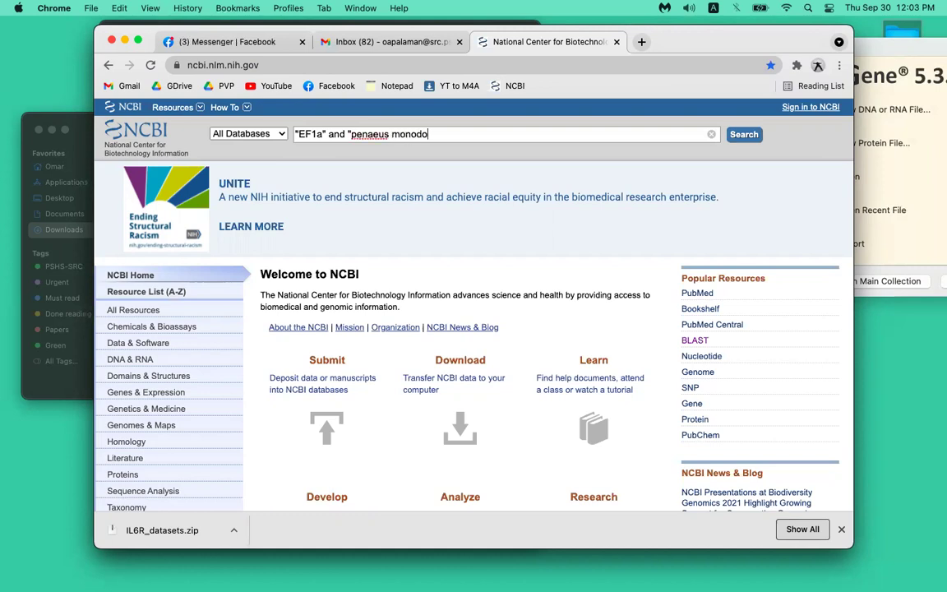
pyautogui.write('n"')
# - Highlight the entered query, run it across all databases, and open the matching Gene database results
pyautogui.tripleClick(292, 134)
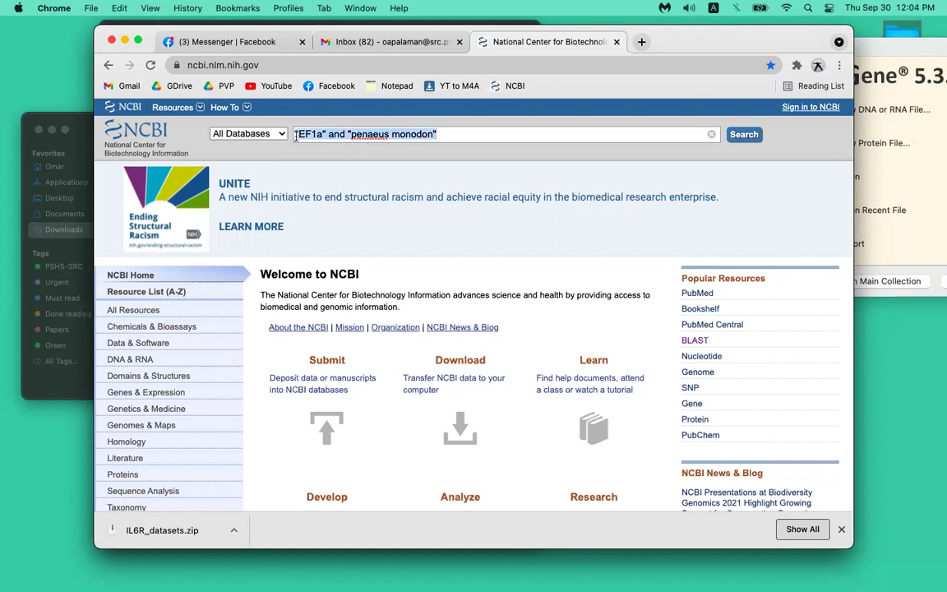
pyautogui.click(451, 137)
pyautogui.moveTo(451, 137); pyautogui.dragTo(266, 121)
pyautogui.click(329, 132)
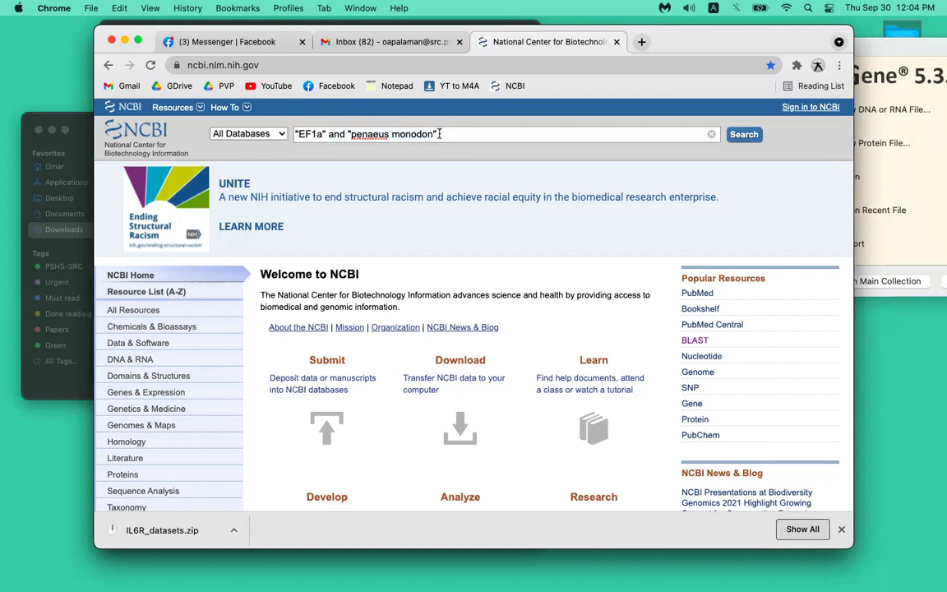
pyautogui.moveTo(444, 133); pyautogui.dragTo(325, 119)
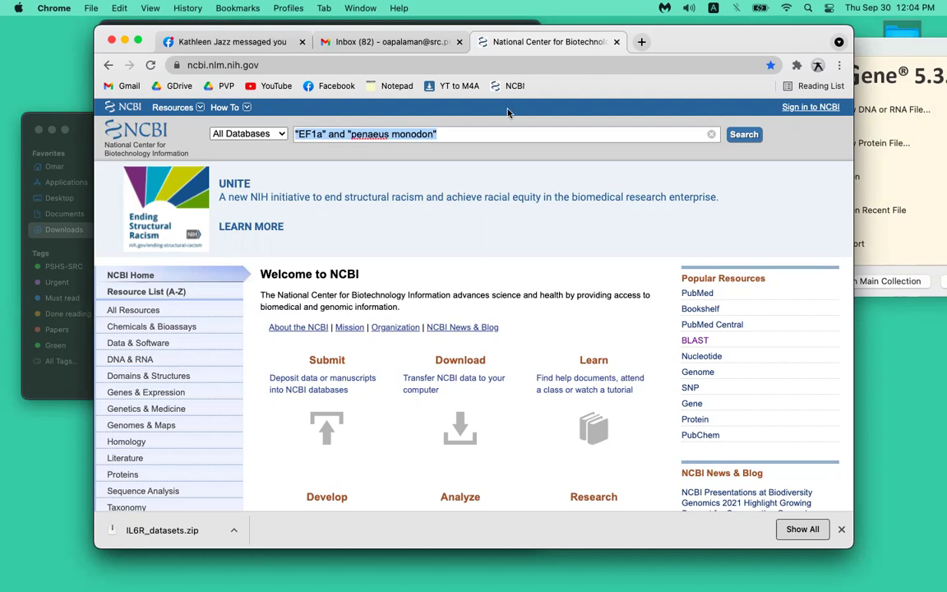
pyautogui.click(758, 136)
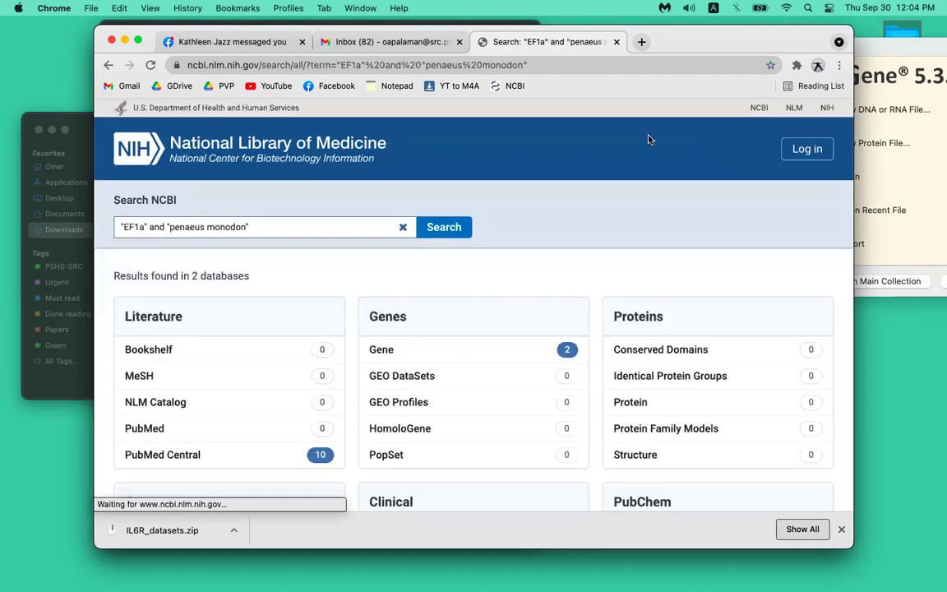
pyautogui.scroll(-8, 397, 364)
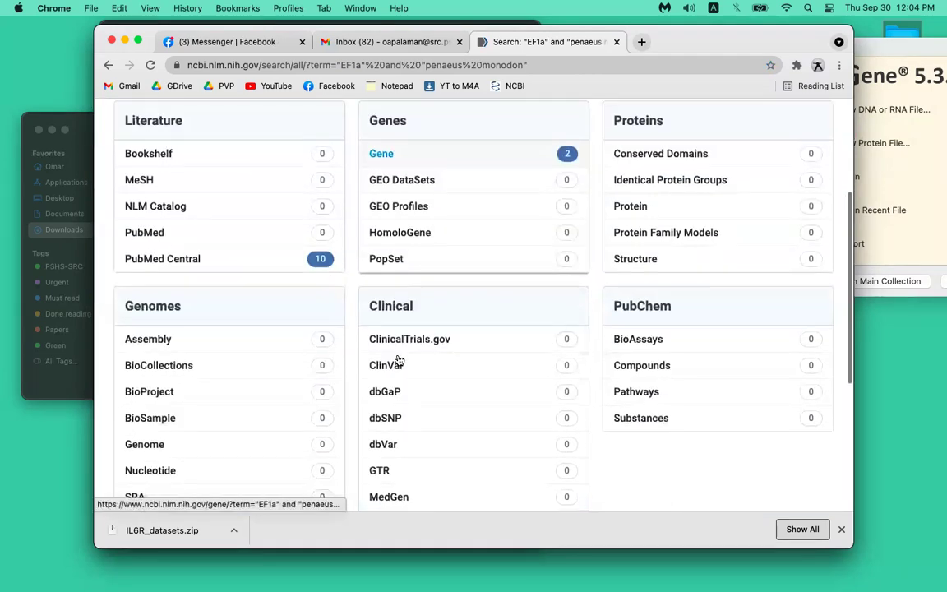
pyautogui.scroll(5, 397, 358)
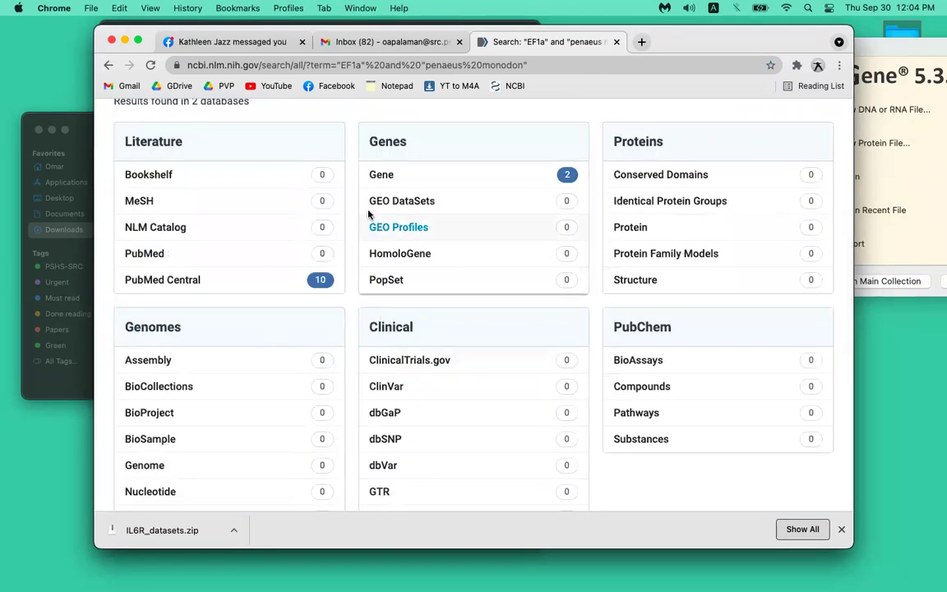
pyautogui.click(383, 177)
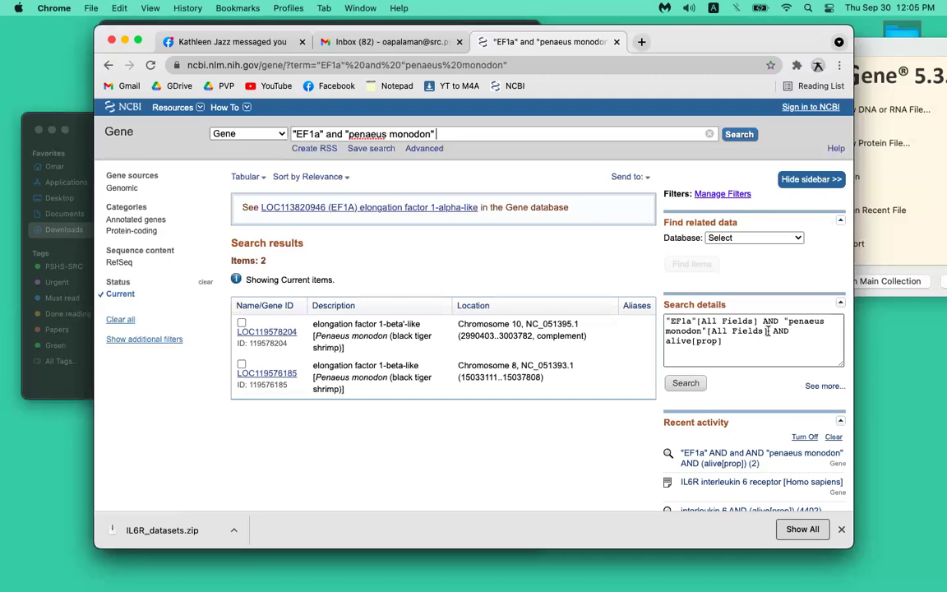
# - Open gene LOC119578204, return to the results, and view the suggested LOC113820946 elongation factor 1-alpha-like record
pyautogui.click(268, 331)
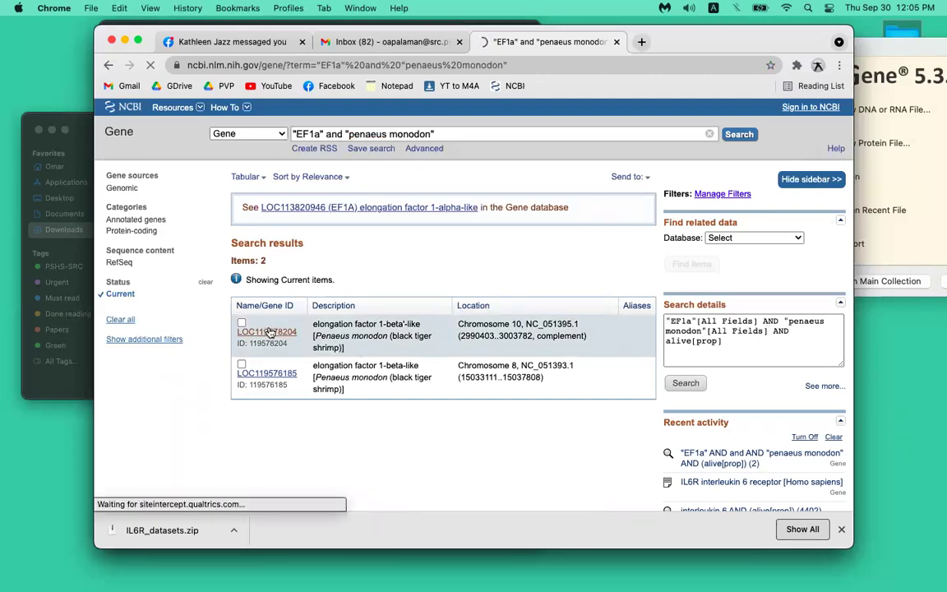
pyautogui.click(109, 66)
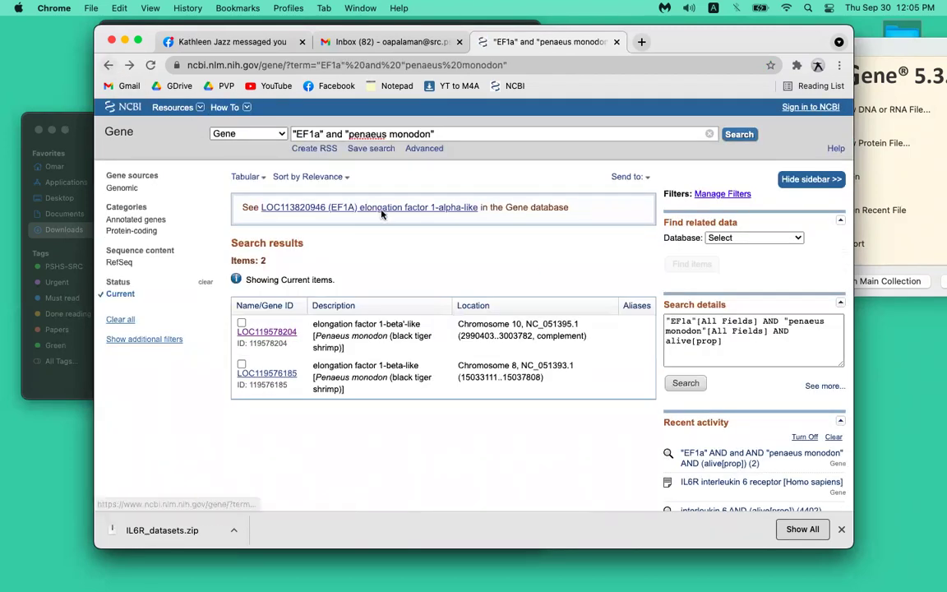
pyautogui.click(457, 209)
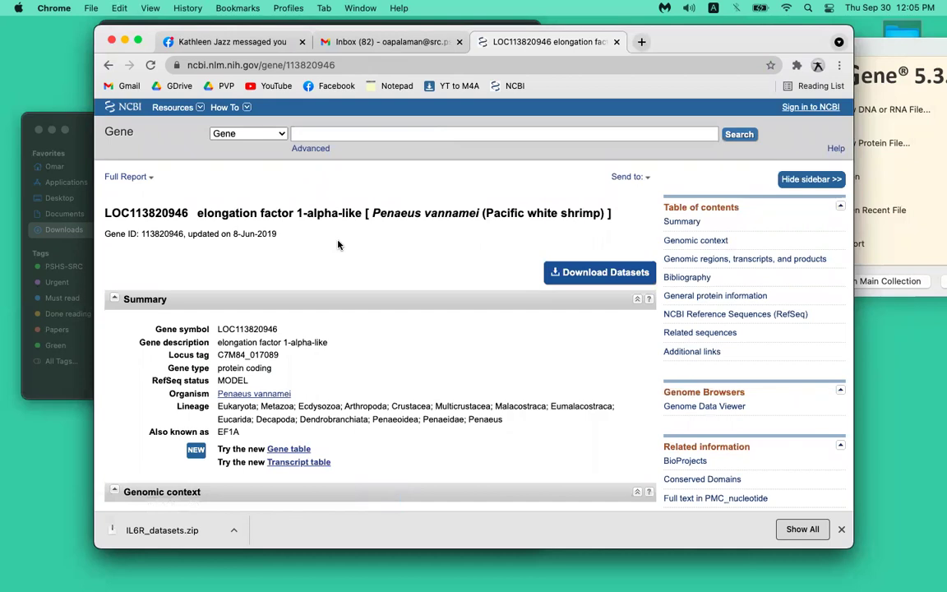
pyautogui.scroll(-3, 337, 244)
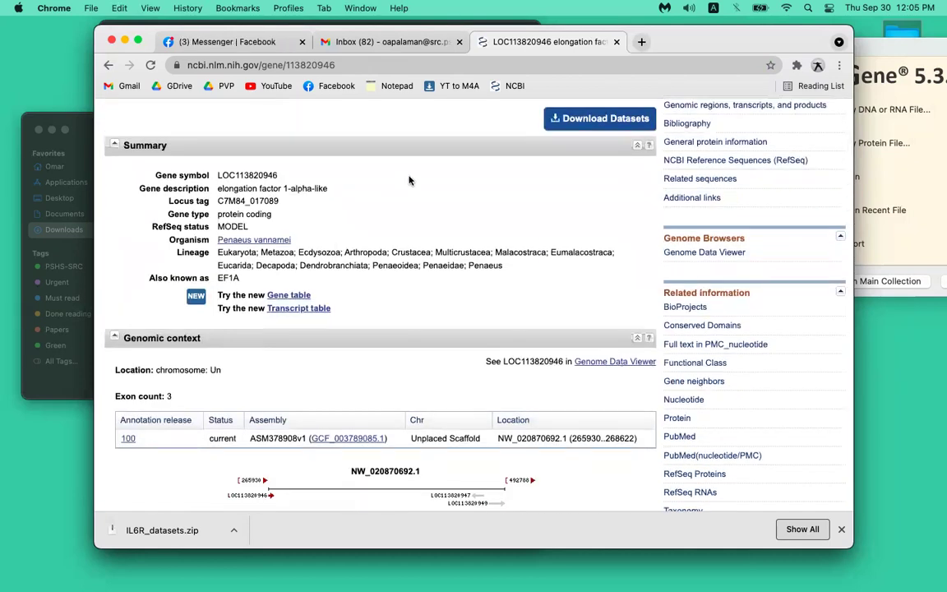
pyautogui.scroll(2, 410, 180)
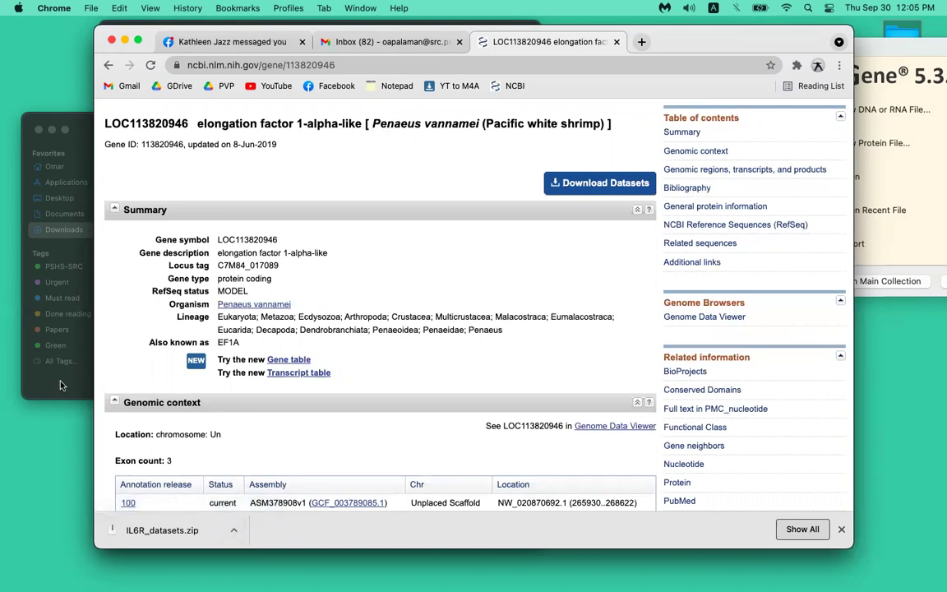
pyautogui.click(55, 343)
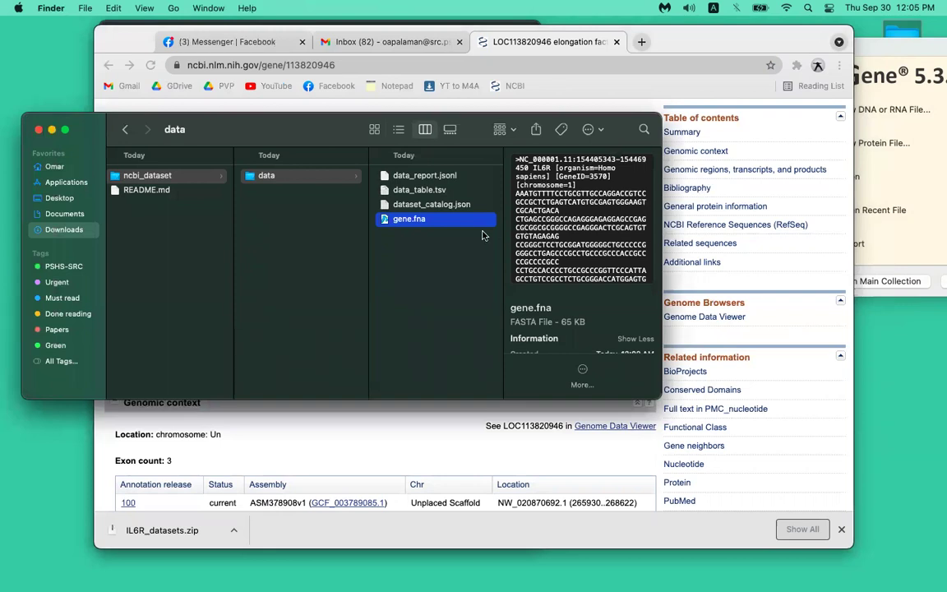
pyautogui.click(359, 407)
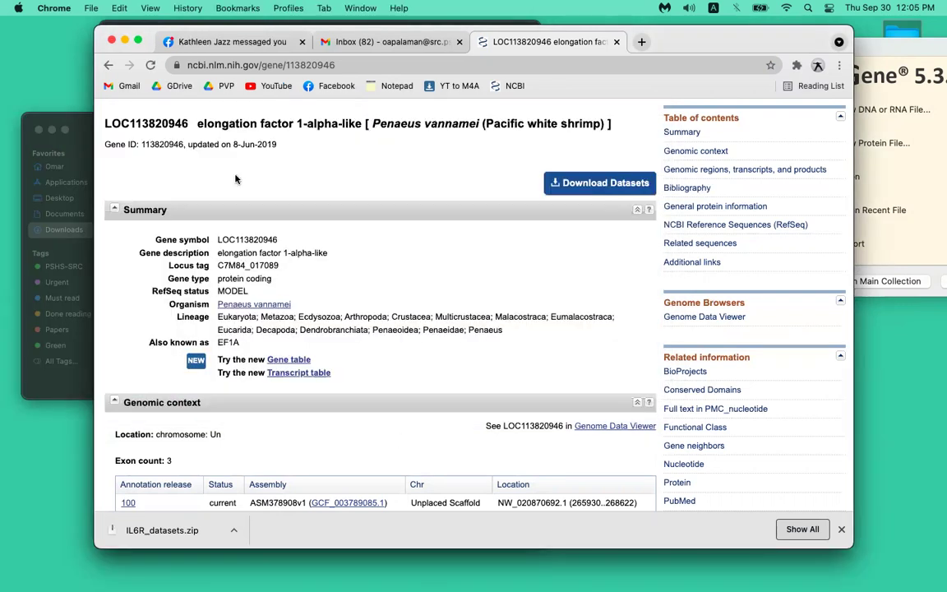
# - Return to the results and search Gene for heat shock protein using the suggestion "Homo sapiens heat shock protein HSP 90-alpha"
pyautogui.click(108, 64)
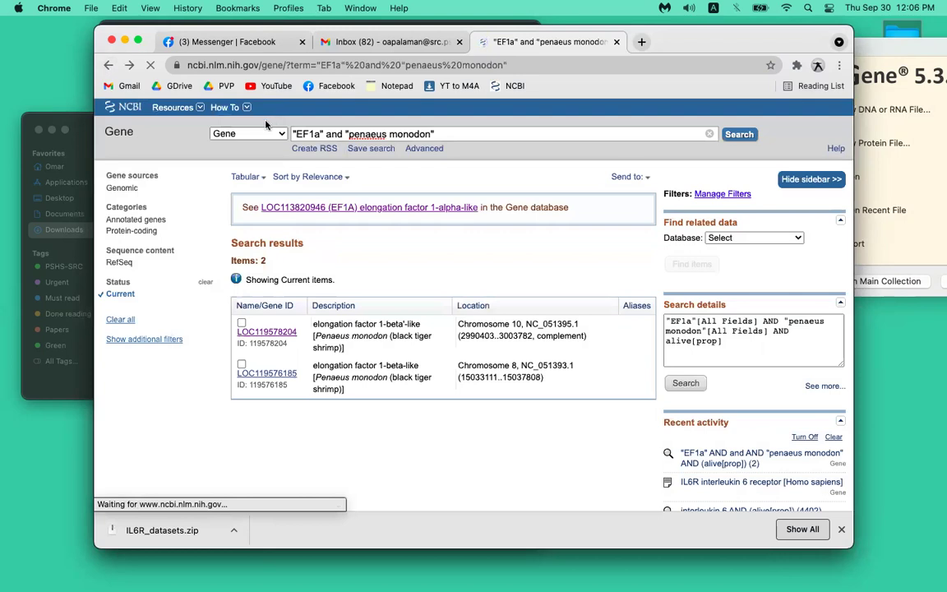
pyautogui.tripleClick(379, 133)
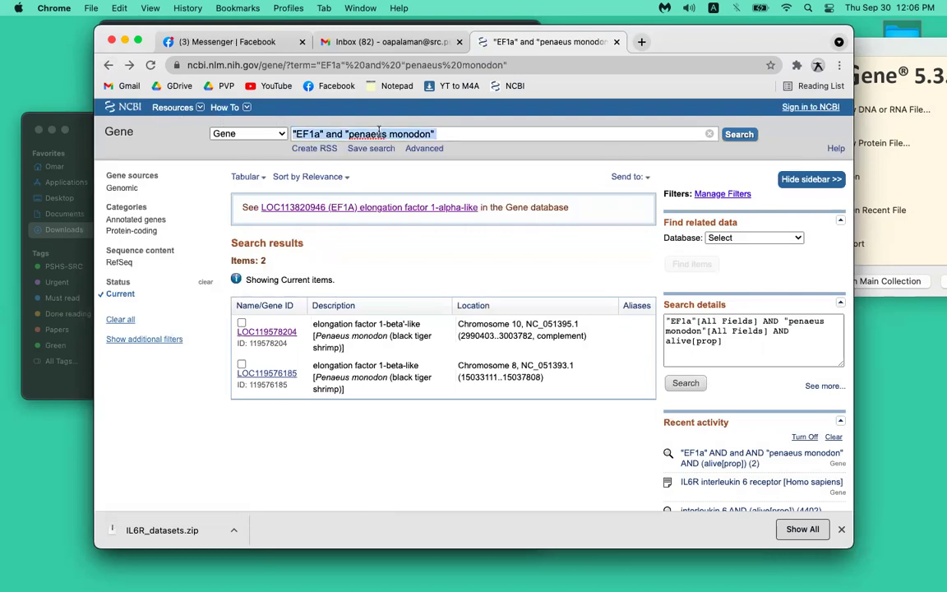
pyautogui.write('heat shoc')
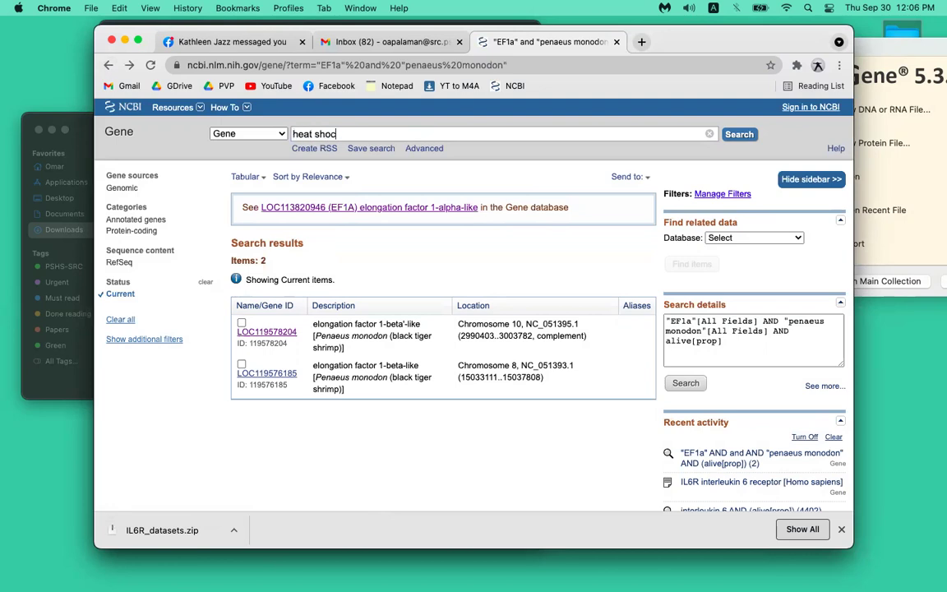
pyautogui.write('k proti')
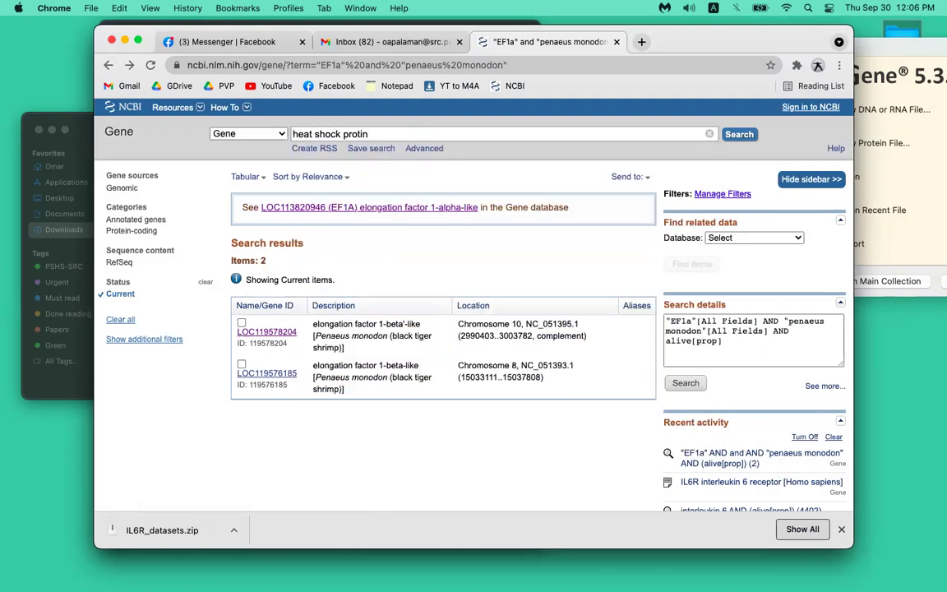
pyautogui.press('BackSpace')
pyautogui.write('ein')
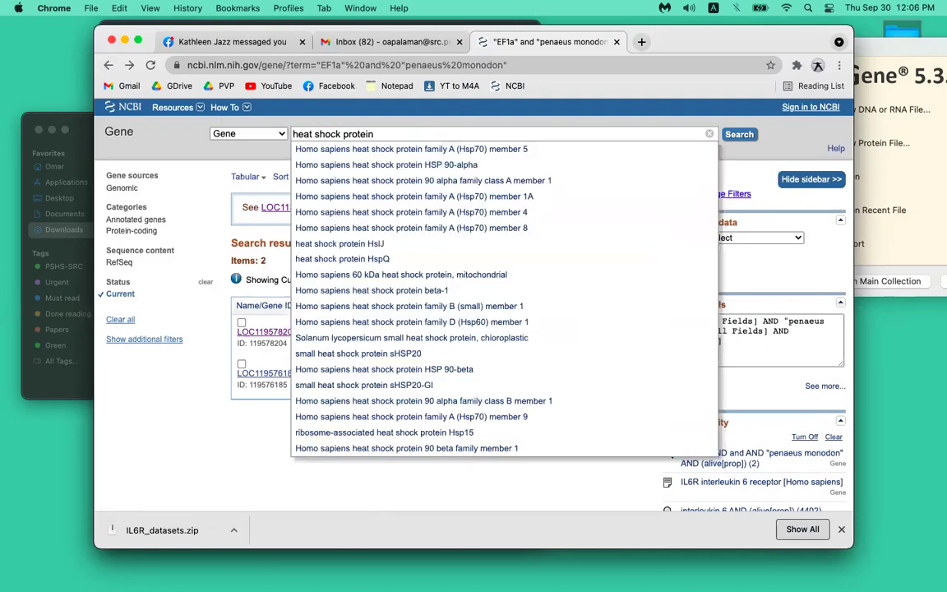
pyautogui.click(403, 165)
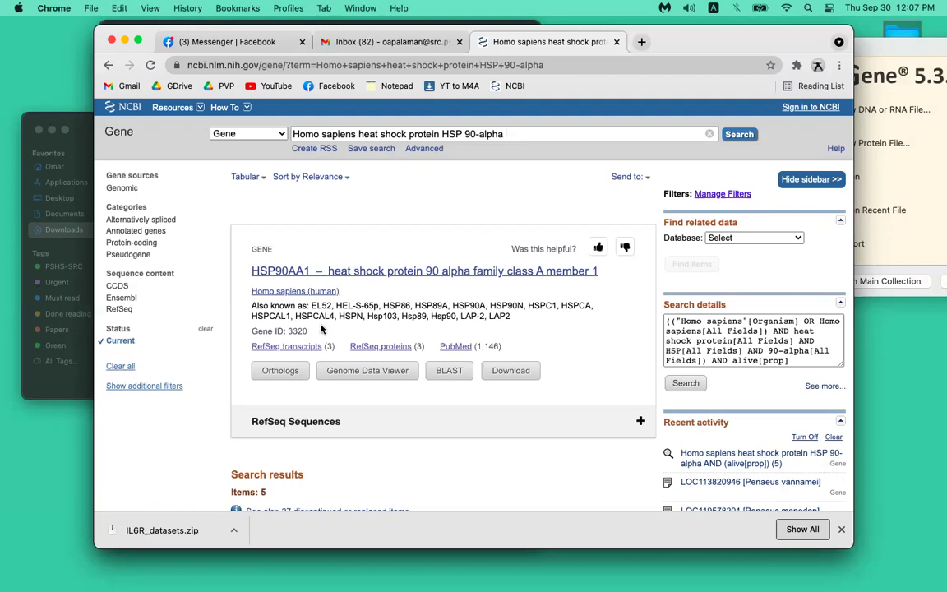
# - Open the human HSP90AA1 gene record and look through its summary and genomic context
pyautogui.click(319, 276)
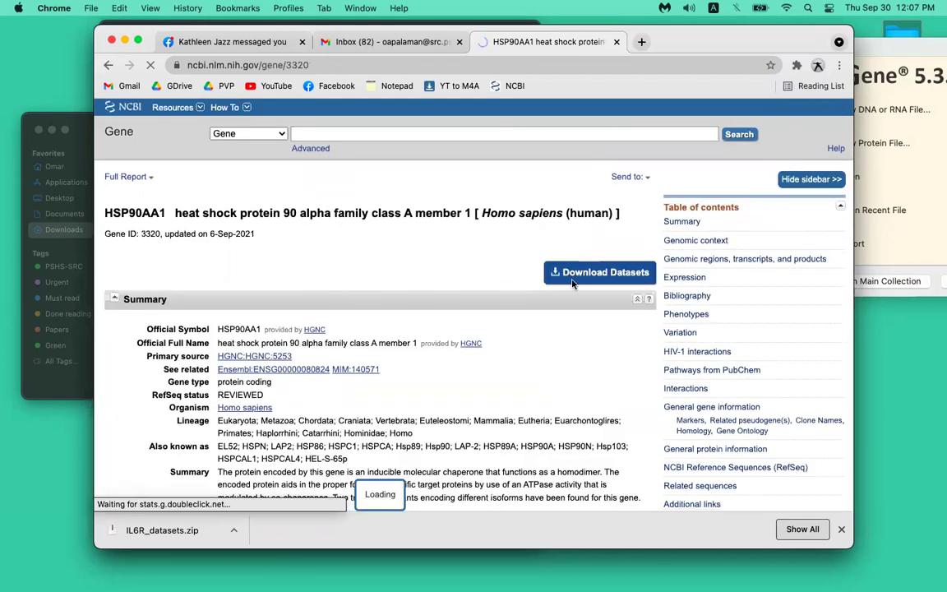
pyautogui.scroll(-5, 600, 280)
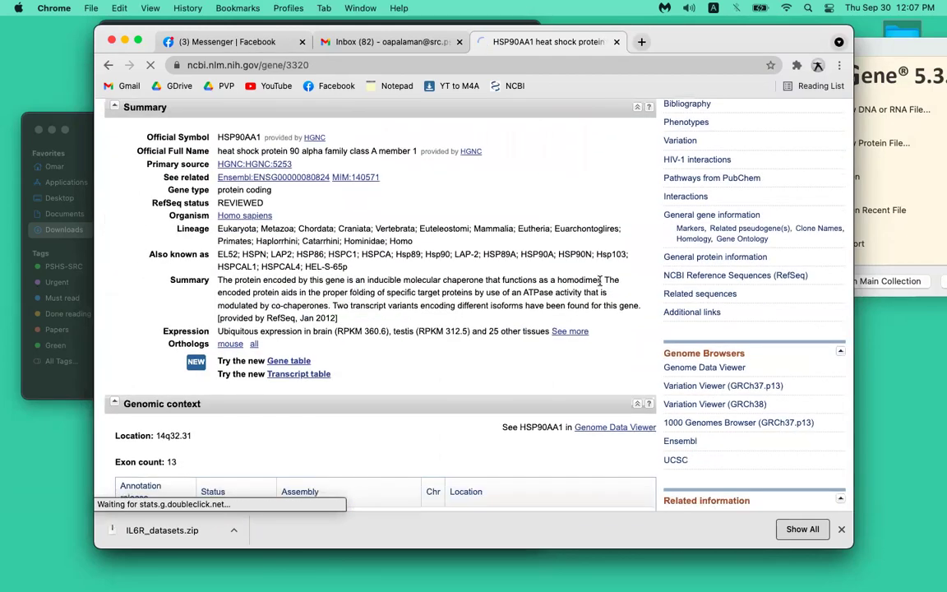
pyautogui.scroll(-7, 600, 280)
pyautogui.scroll(5, 600, 284)
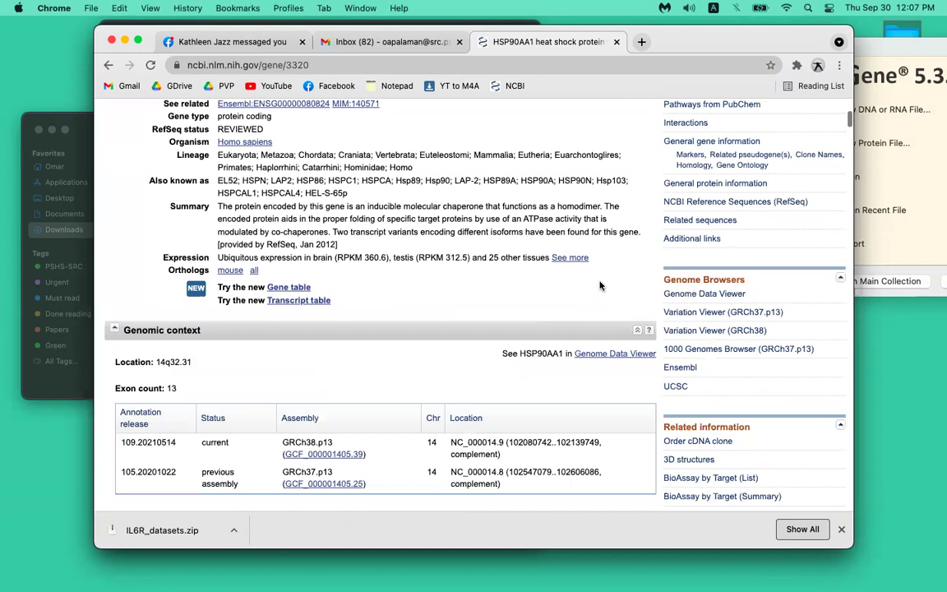
pyautogui.scroll(7, 578, 262)
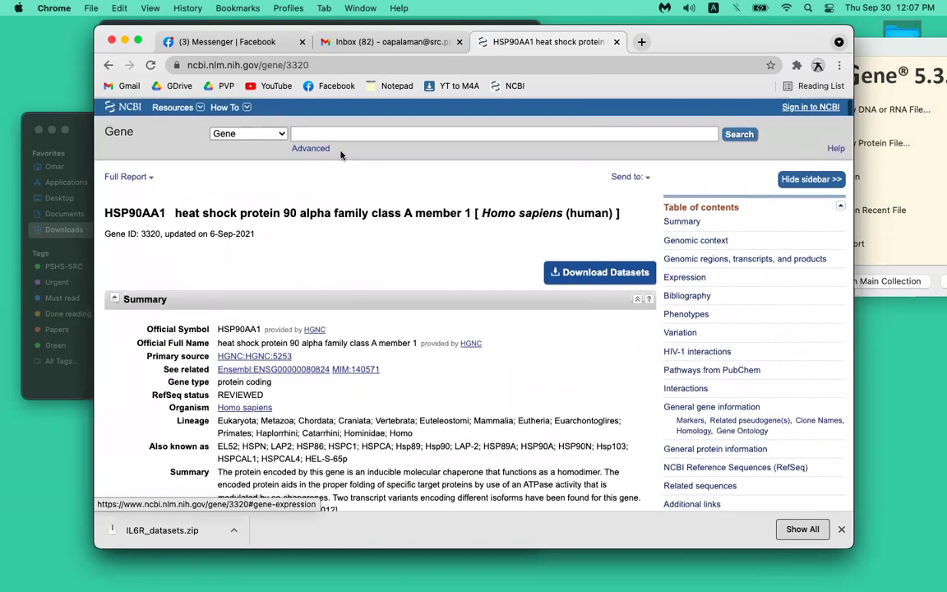
# - Search the Gene database for pentraxin and open the Cyprinus carpio pentraxin fusion protein record, LOC109076790
pyautogui.click(322, 133)
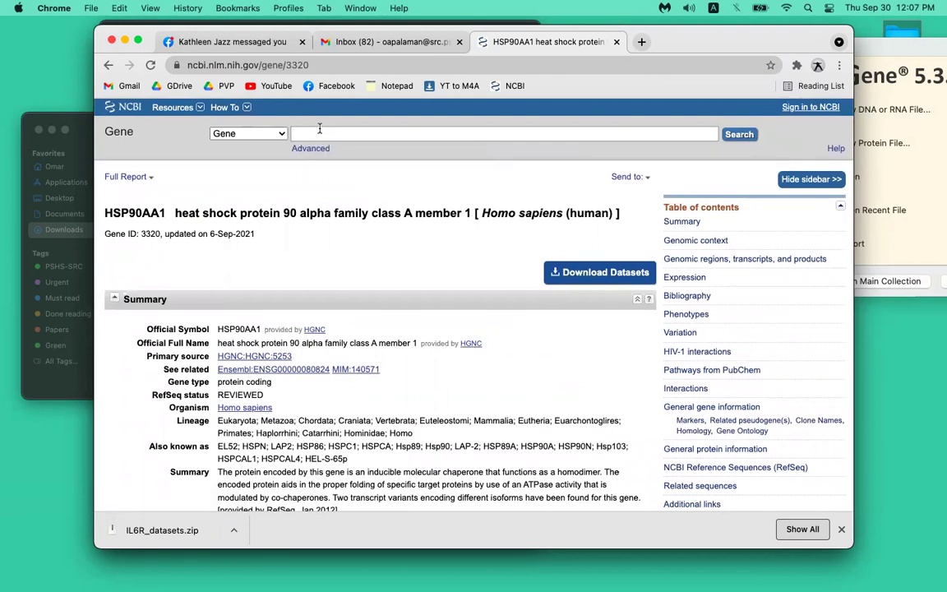
pyautogui.write('xin')
pyautogui.press('Return')
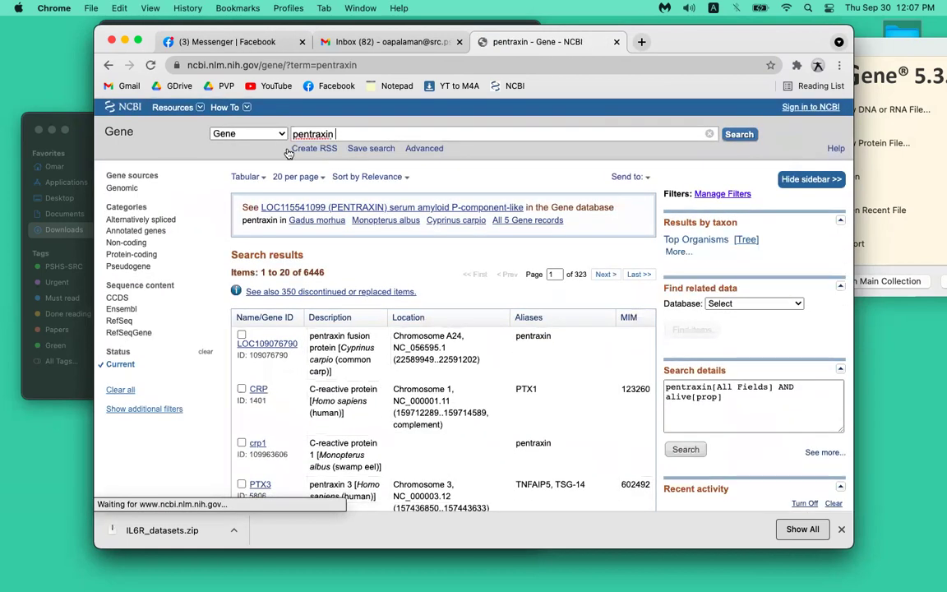
pyautogui.scroll(-1, 283, 308)
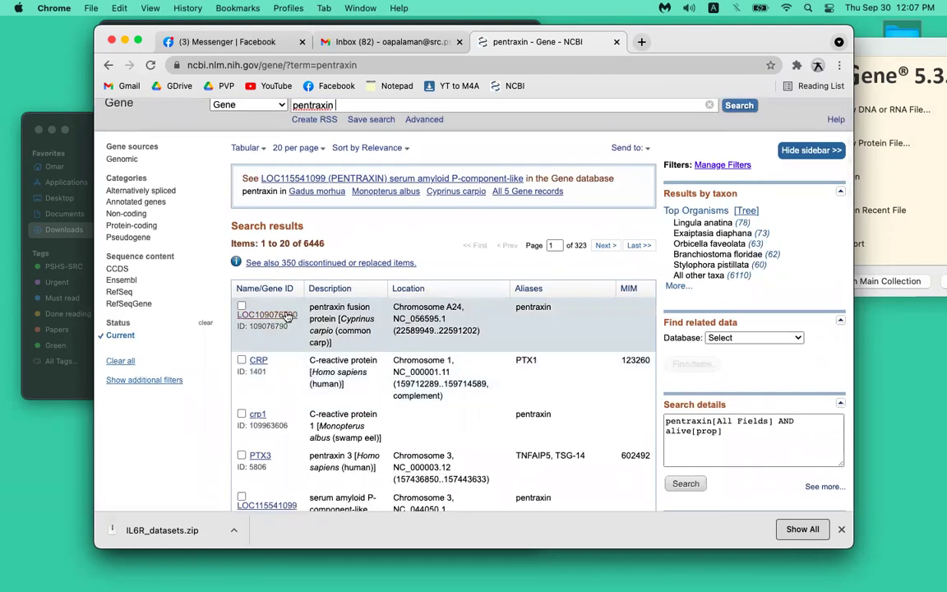
pyautogui.click(288, 317)
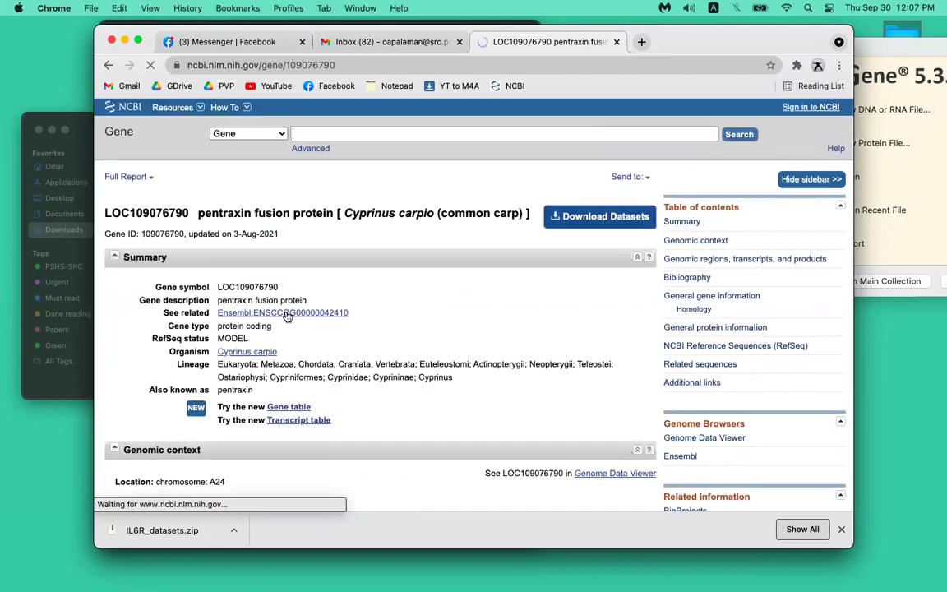
# - Return from the carp pentraxin gene record to the NCBI home page and search all databases for pentraxin
pyautogui.scroll(-5, 617, 224)
pyautogui.scroll(4, 610, 225)
pyautogui.scroll(1, 609, 225)
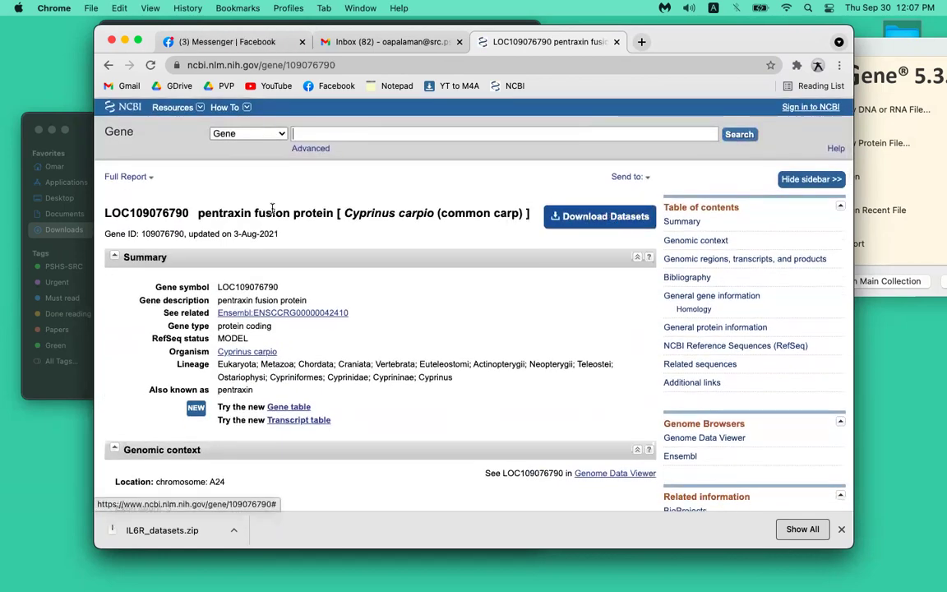
pyautogui.click(124, 112)
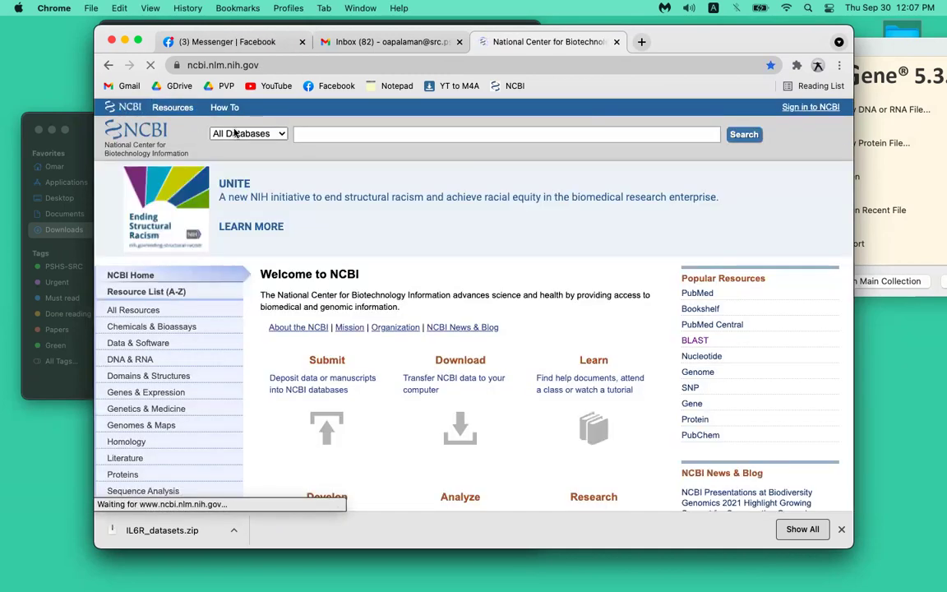
pyautogui.write('pentra')
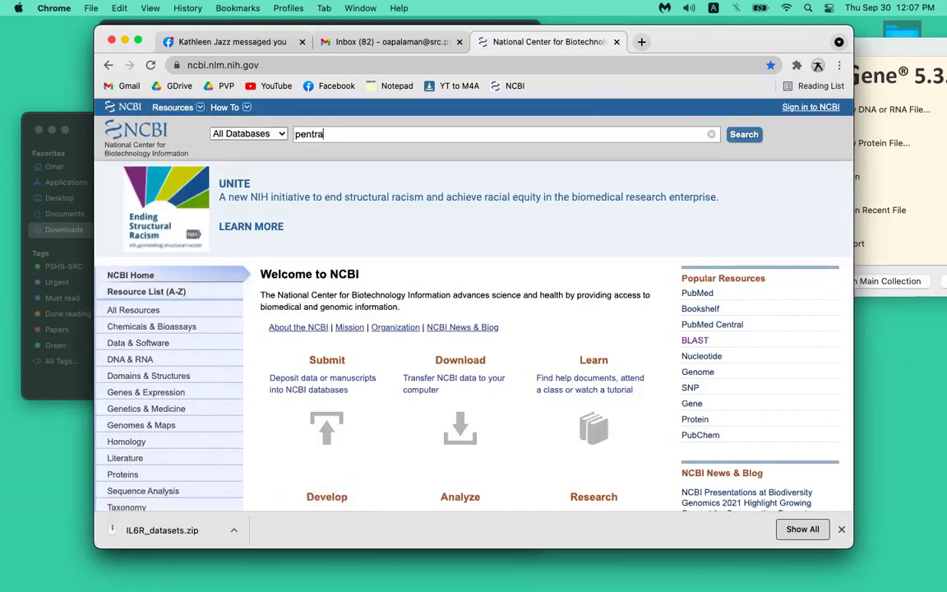
pyautogui.write('xin')
pyautogui.press('Return')
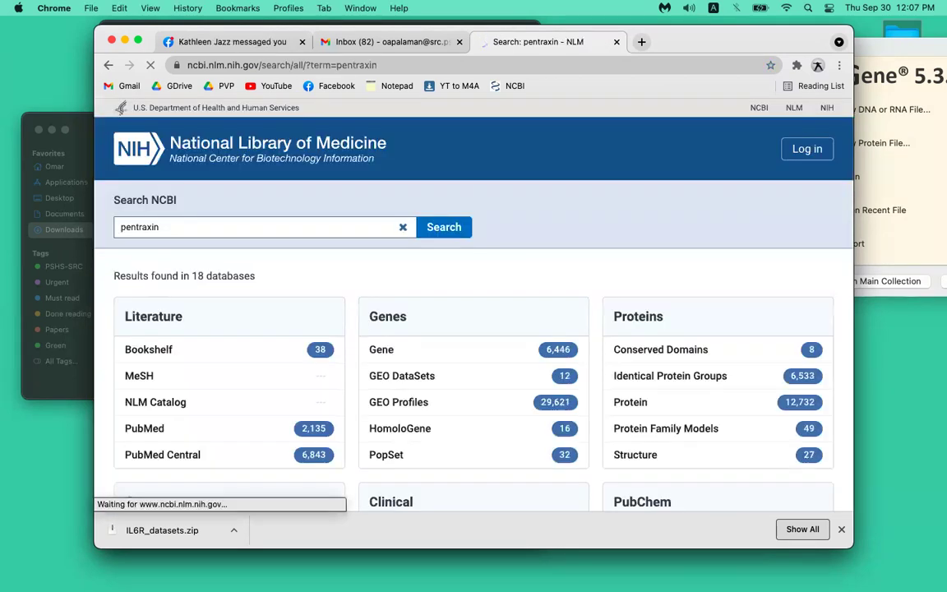
# - Review the matching databases, open the Protein results and view the "pentraxin precursor [Oncorhynchus mykiss]" record
pyautogui.scroll(-2, 501, 326)
pyautogui.scroll(-1, 501, 326)
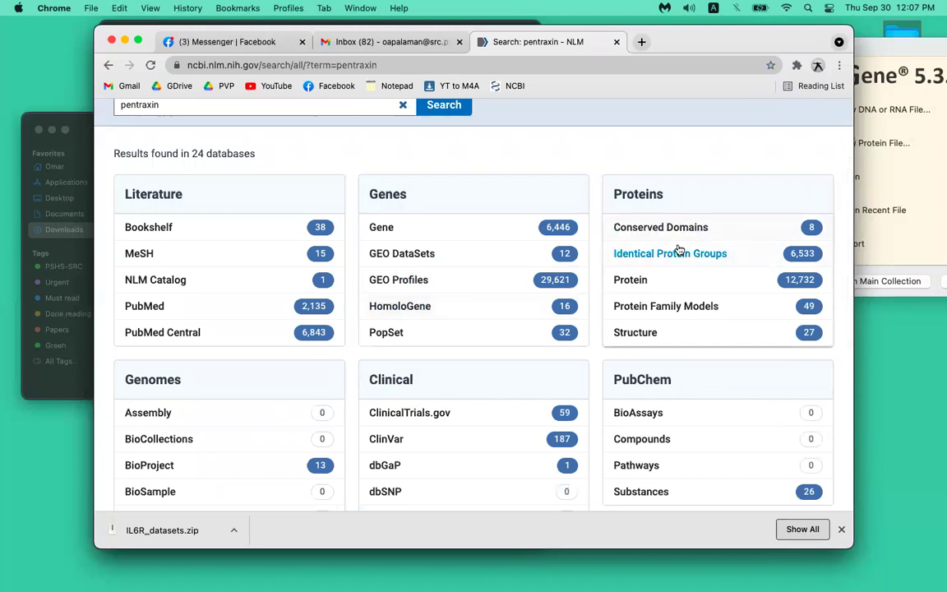
pyautogui.scroll(-3, 706, 332)
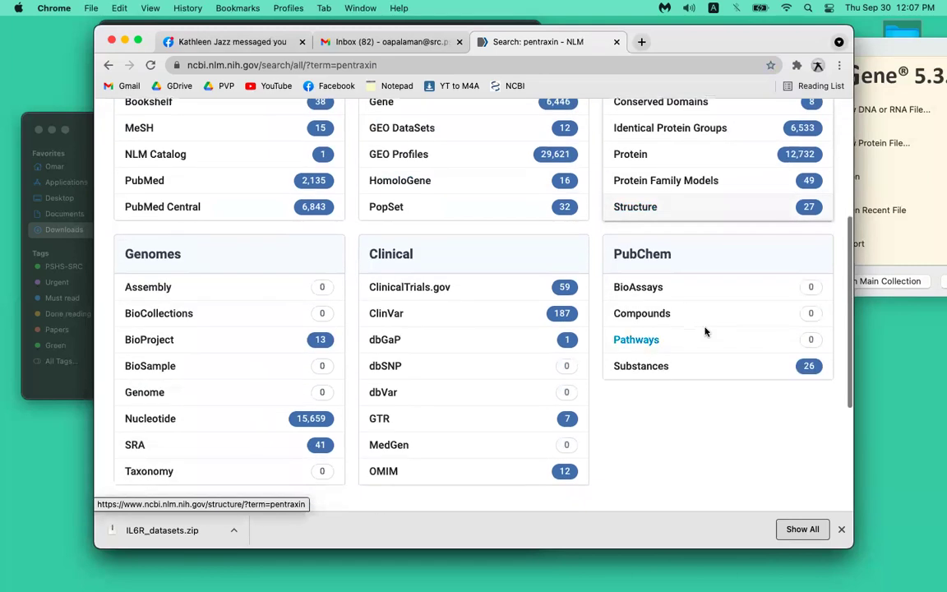
pyautogui.scroll(1, 705, 331)
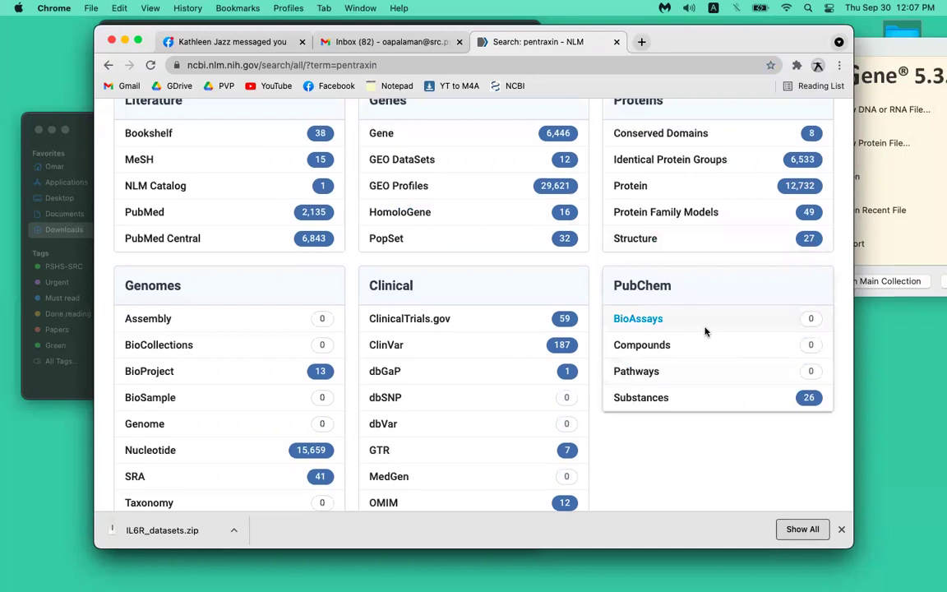
pyautogui.scroll(3, 676, 210)
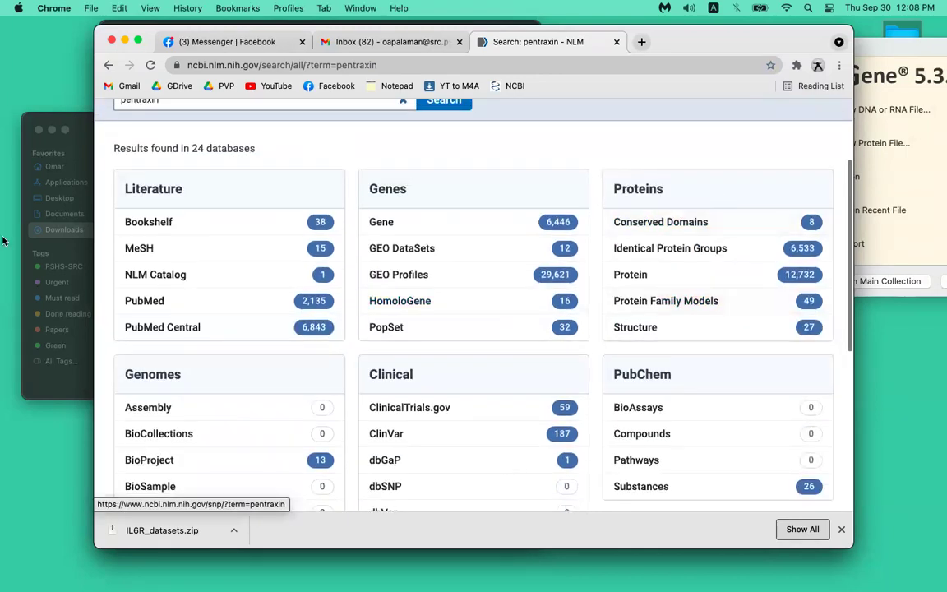
pyautogui.click(638, 276)
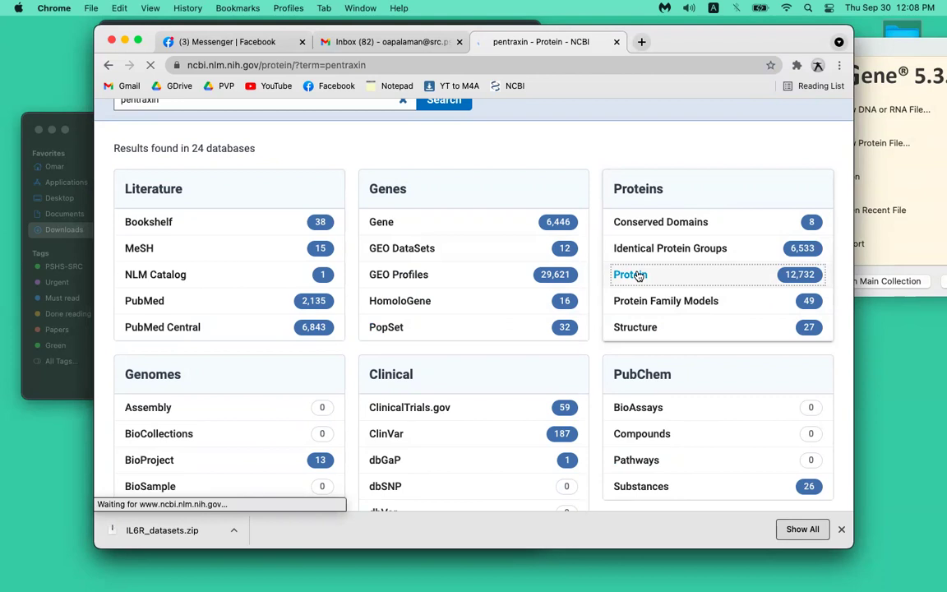
pyautogui.scroll(-2, 285, 258)
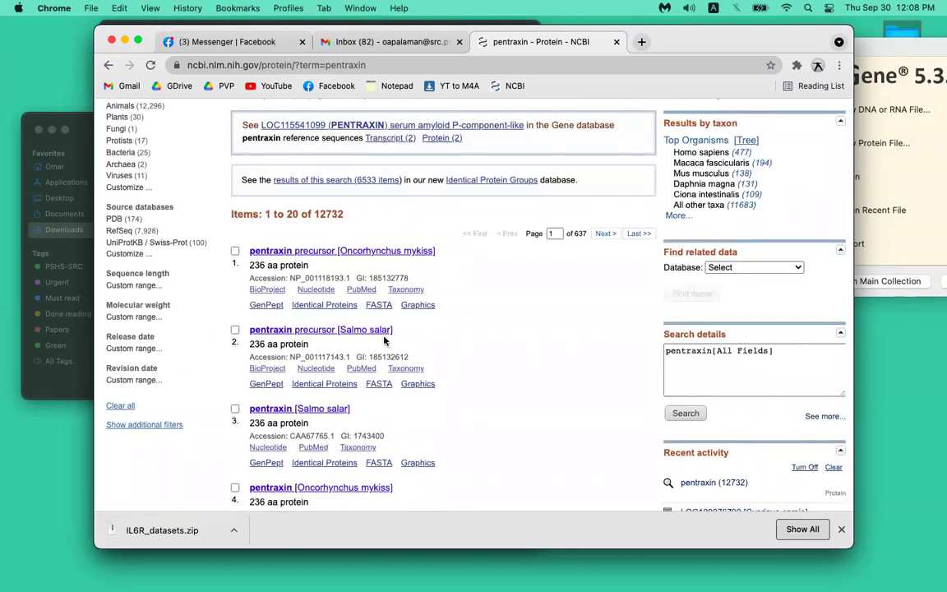
pyautogui.click(333, 254)
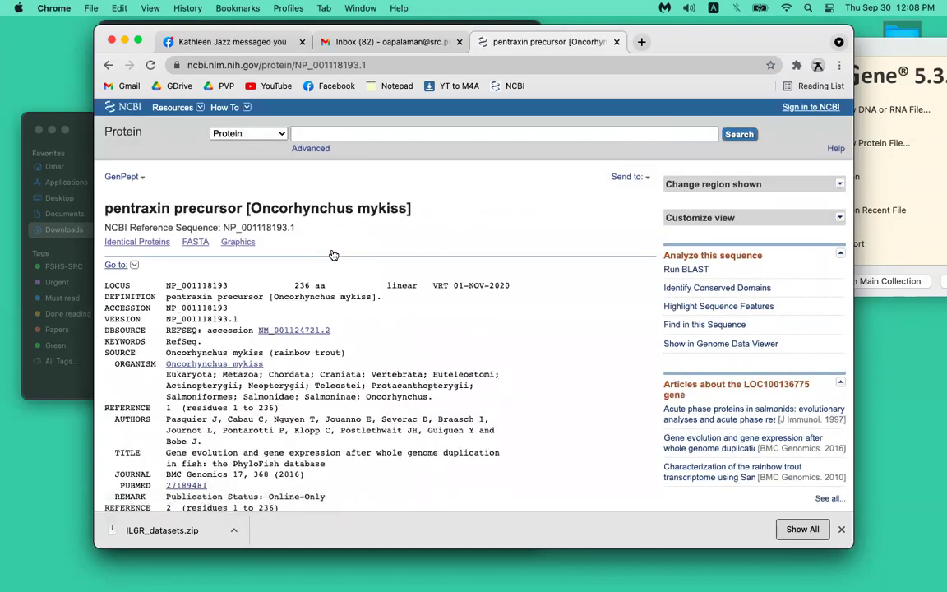
pyautogui.scroll(-4, 333, 255)
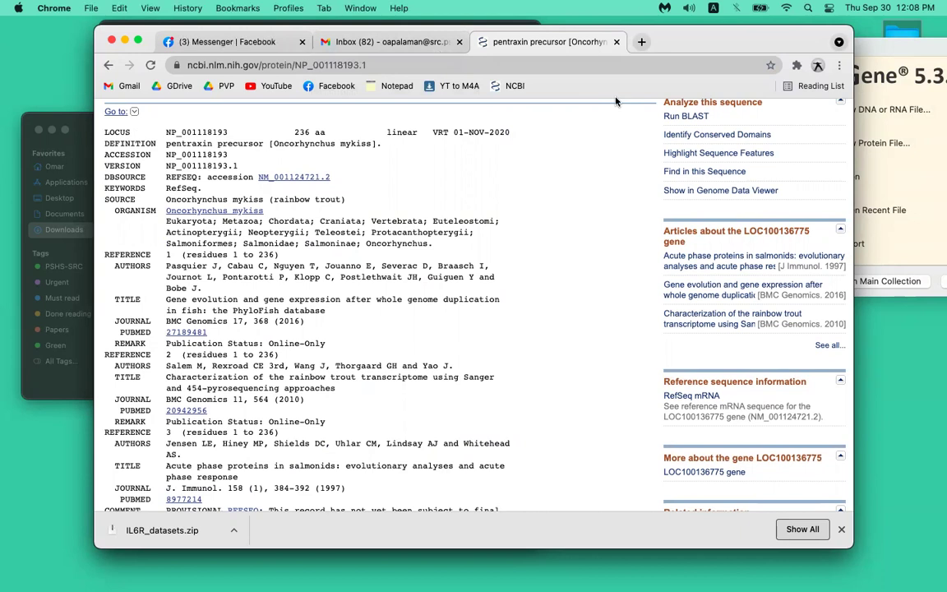
# - Search Google for "intron exon" in a new tab, switch to image results and examine the genome.gov Intron diagram
pyautogui.click(641, 42)
pyautogui.write('intron exon')
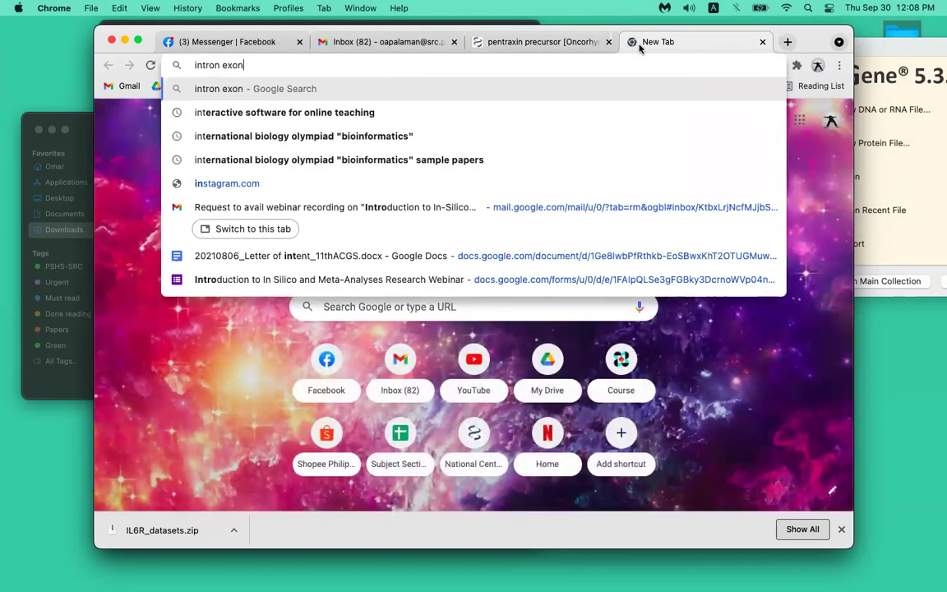
pyautogui.press('Return')
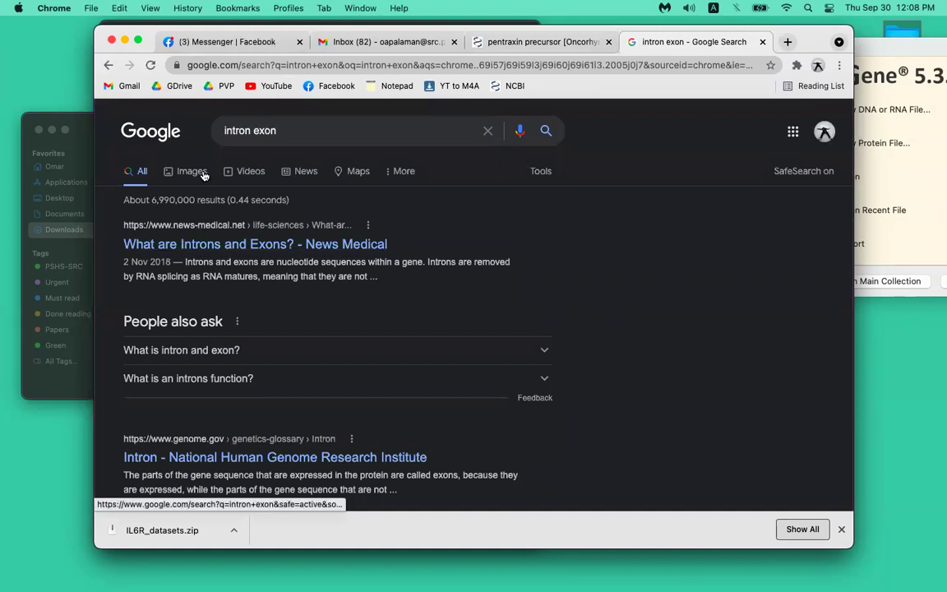
pyautogui.click(201, 174)
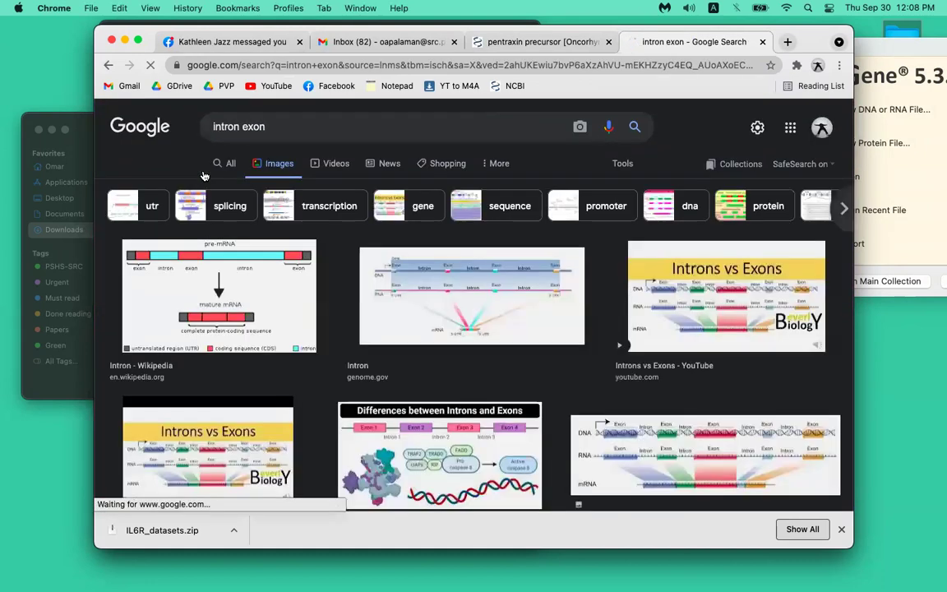
pyautogui.scroll(5, 463, 299)
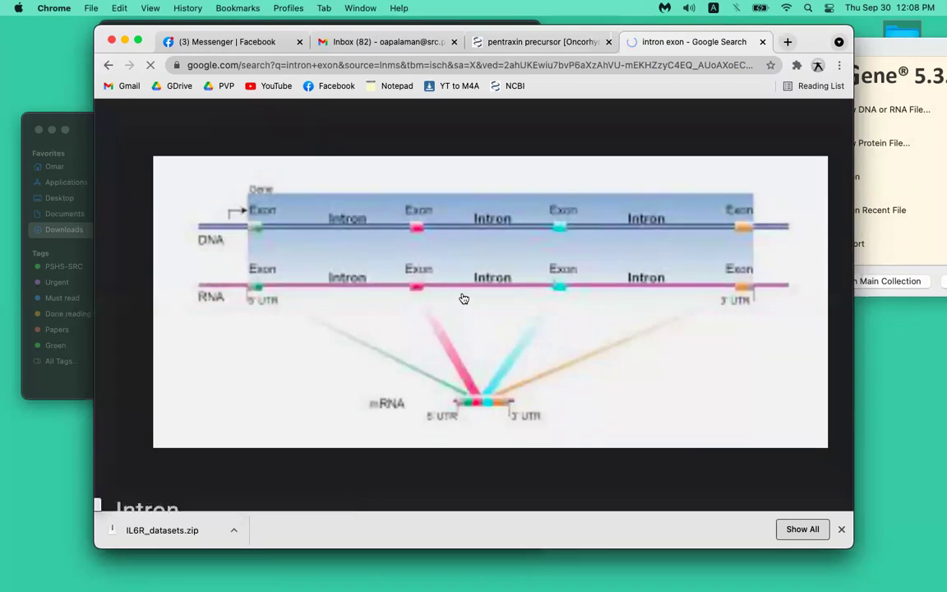
pyautogui.scroll(-5, 462, 298)
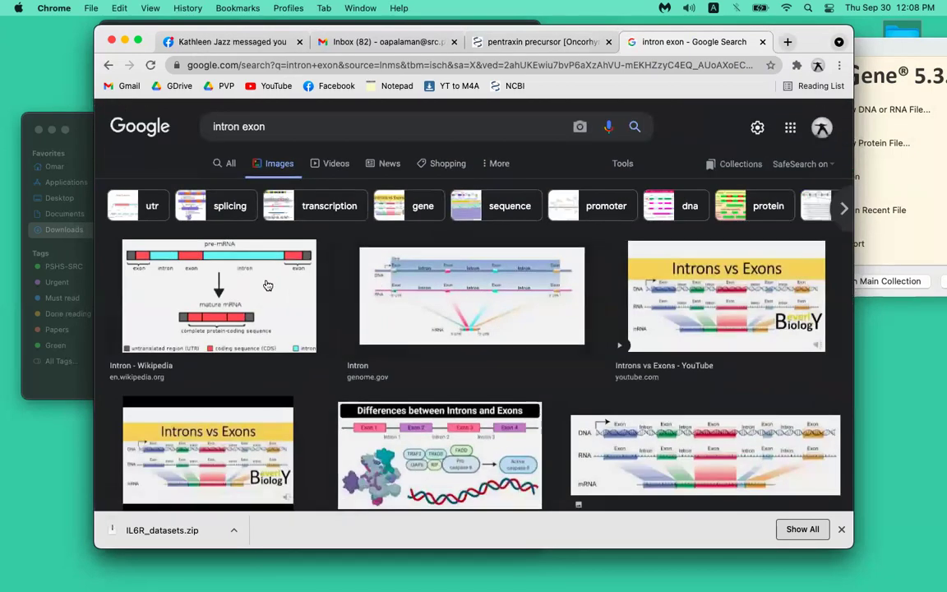
# - Open the Wikipedia Intron diagram and enlarge it to examine the pre-mRNA to mature mRNA illustration
pyautogui.click(268, 286)
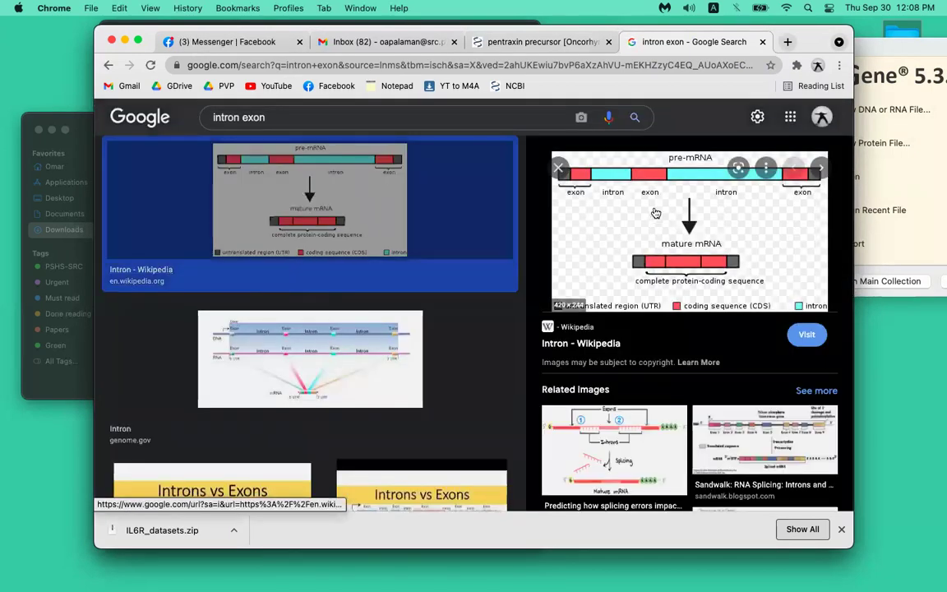
pyautogui.scroll(5, 656, 213)
pyautogui.scroll(-3, 656, 213)
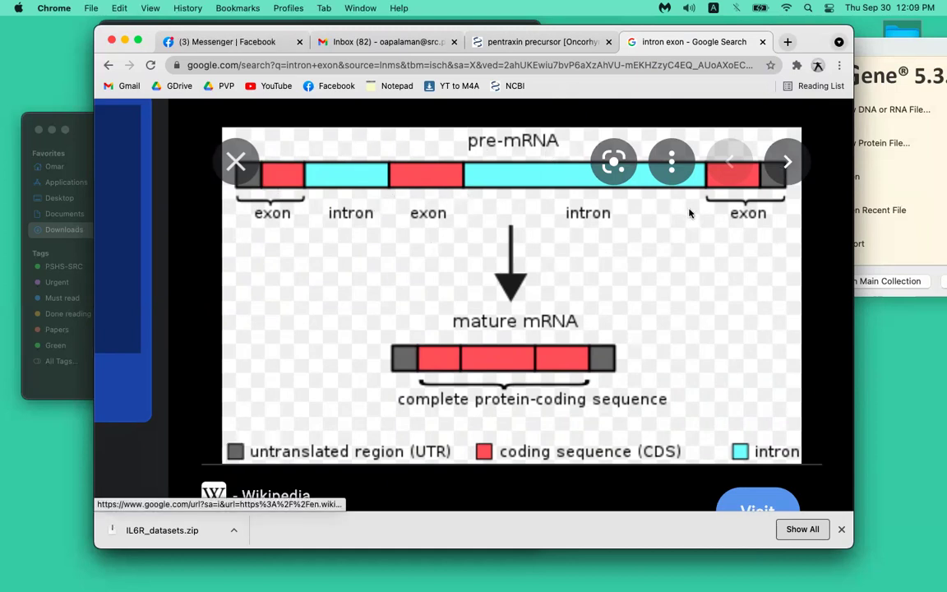
# - Return to the pentraxin precursor record and look through the searchable NCBI databases without changing the selection
pyautogui.click(538, 42)
pyautogui.scroll(3, 532, 229)
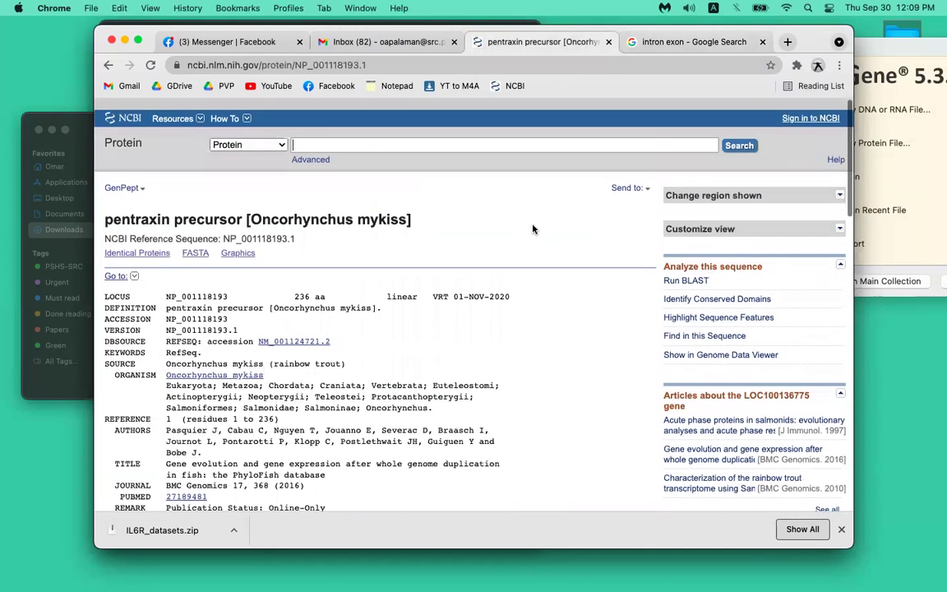
pyautogui.scroll(-1, 533, 229)
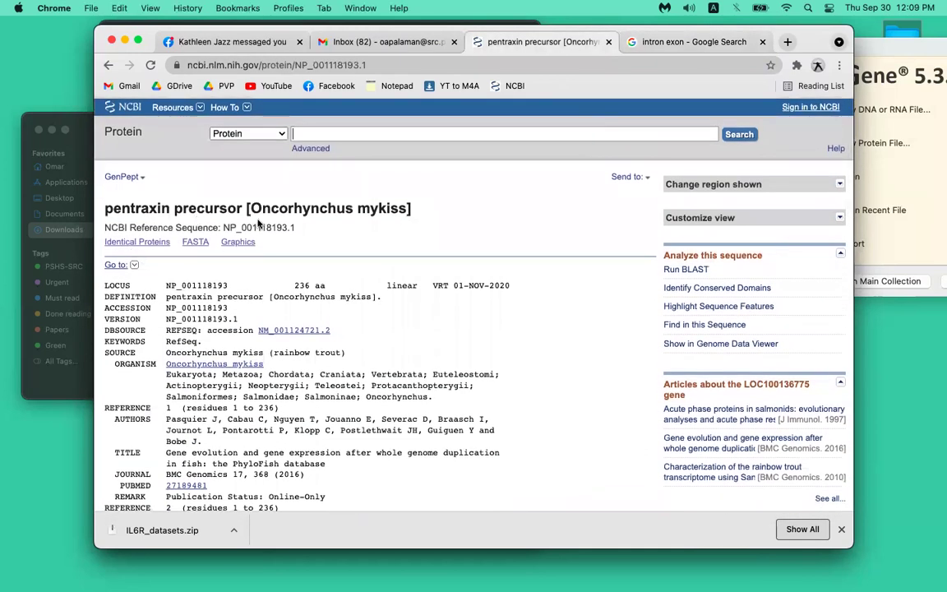
pyautogui.click(239, 133)
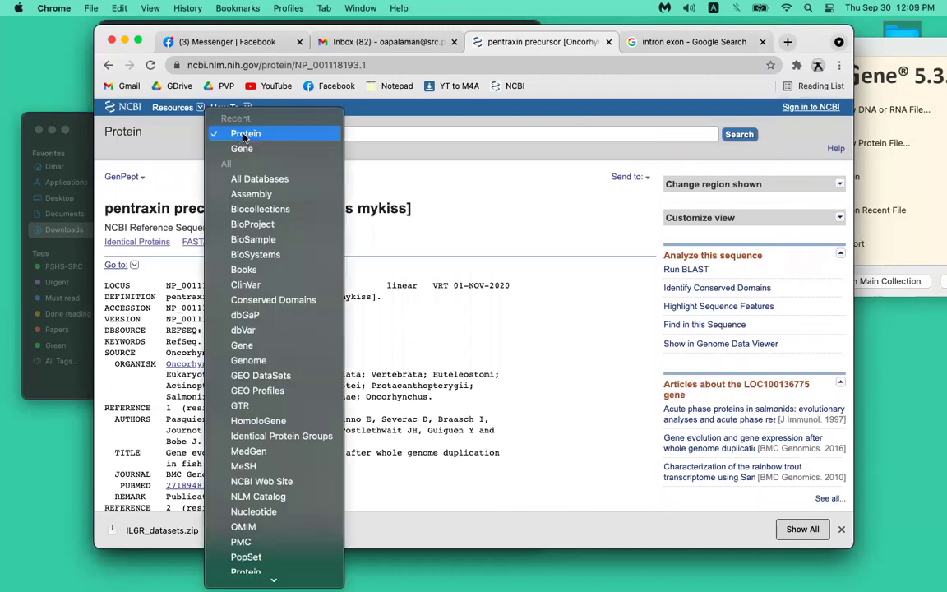
pyautogui.click(454, 181)
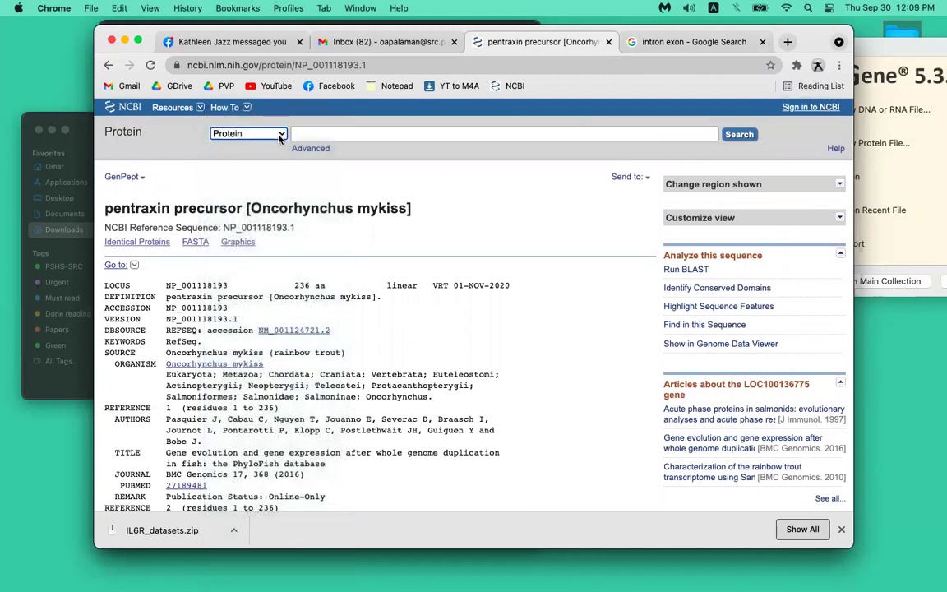
pyautogui.click(280, 136)
pyautogui.scroll(-5, 289, 398)
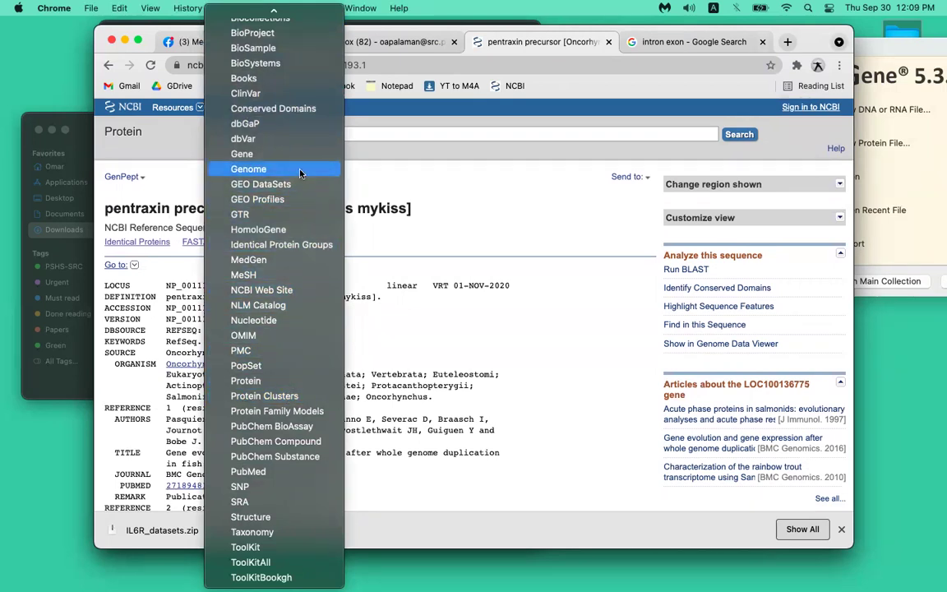
pyautogui.click(397, 174)
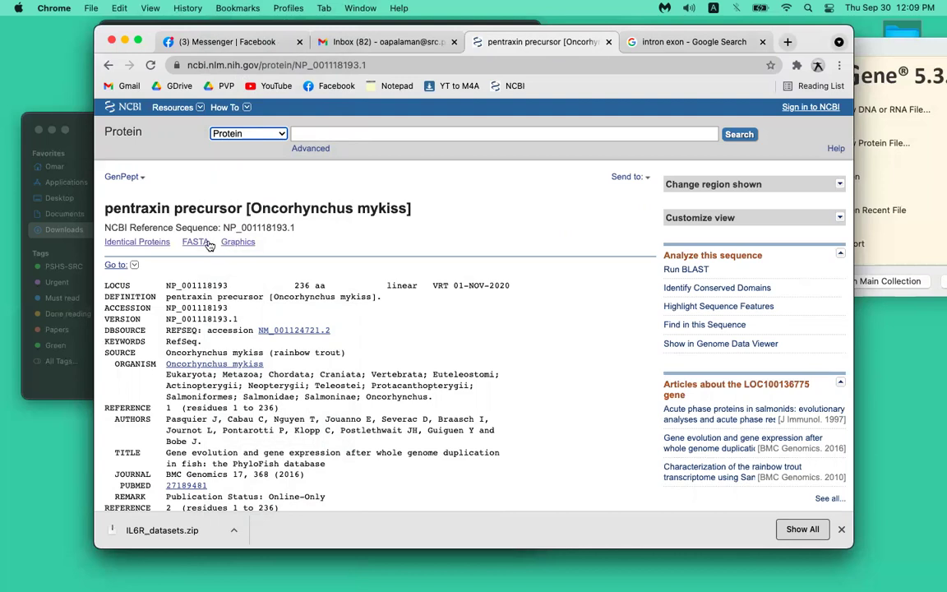
# - Show the pentraxin precursor record in FASTA format and copy the whole sequence including its ">" header line
pyautogui.scroll(-1, 204, 238)
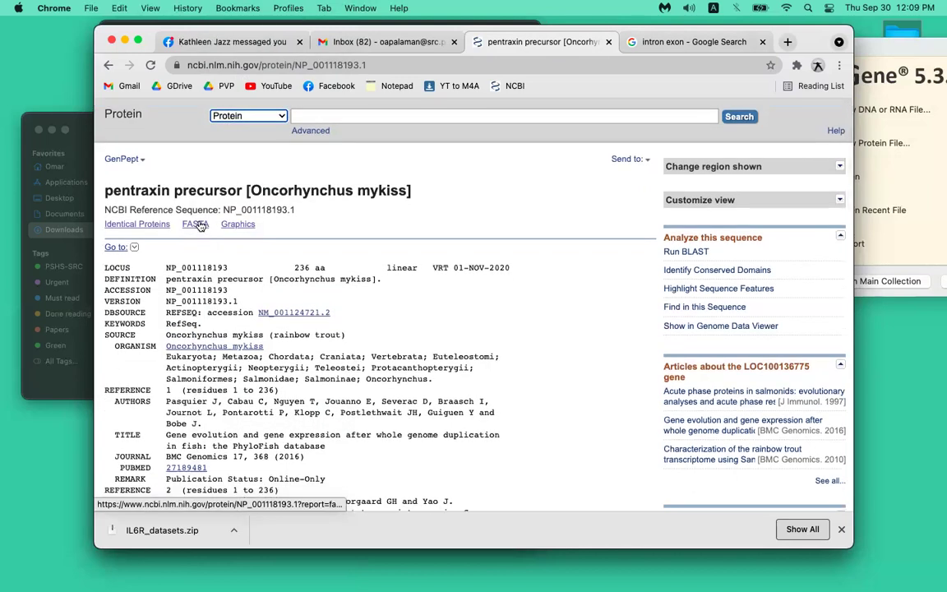
pyautogui.click(197, 224)
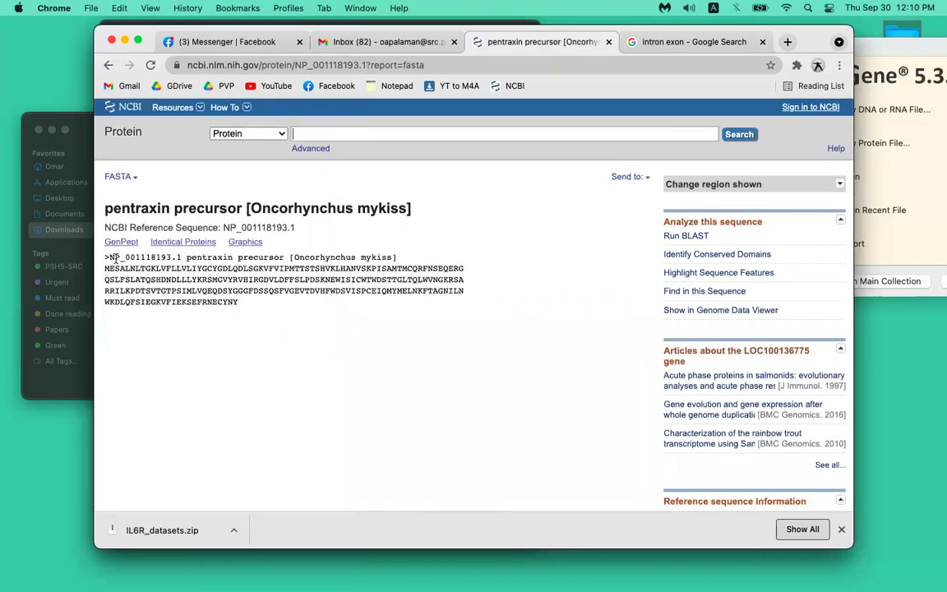
pyautogui.scroll(5, 110, 258)
pyautogui.moveTo(116, 257); pyautogui.dragTo(122, 259)
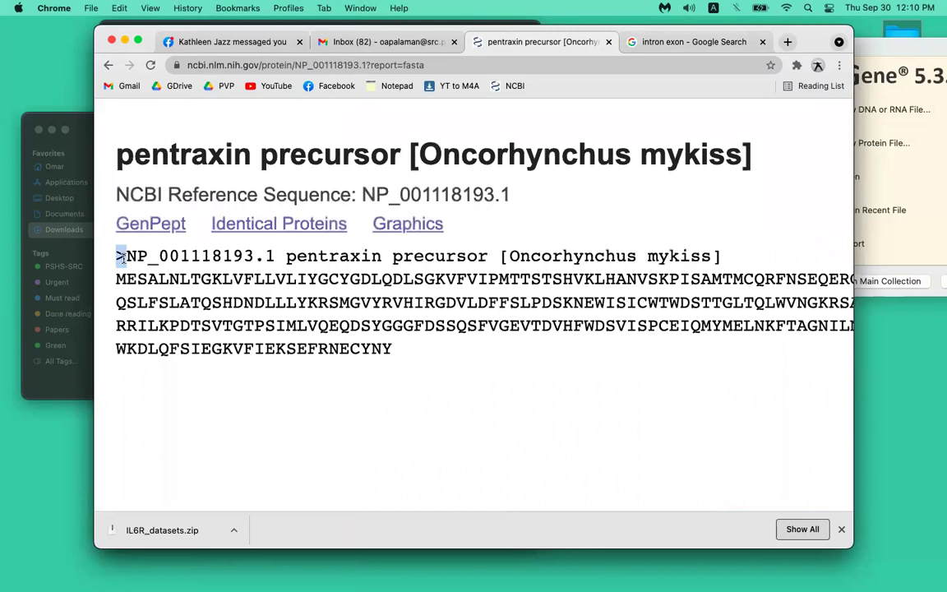
pyautogui.scroll(-5, 292, 345)
pyautogui.moveTo(292, 347); pyautogui.dragTo(107, 286)
pyautogui.press('super+c')
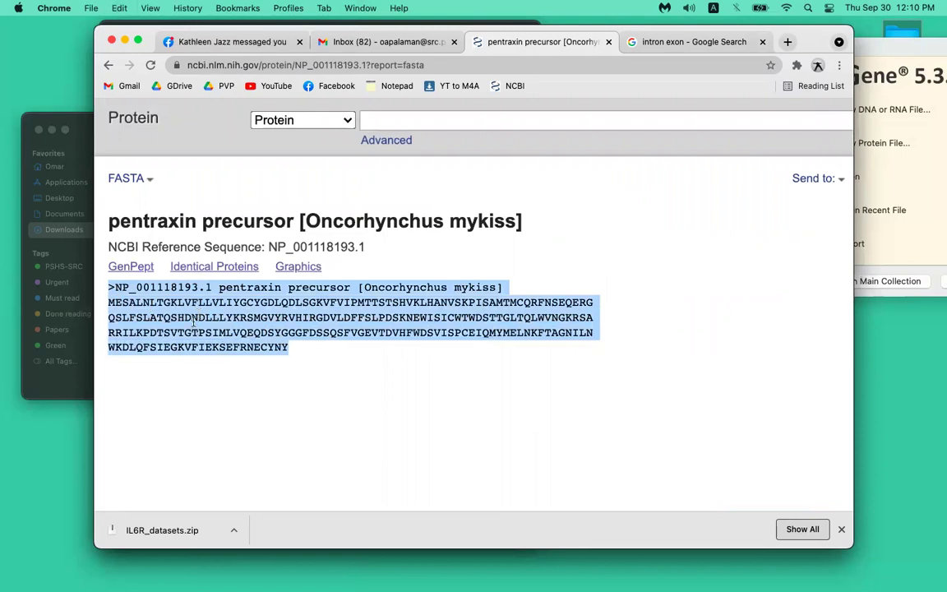
# - Switch to TextEdit and paste the FASTA sequence at the start of "cox1 in tuna and its diet.rtf", separated by blank lines from KP1(Skipjack)
pyautogui.scroll(5, 175, 291)
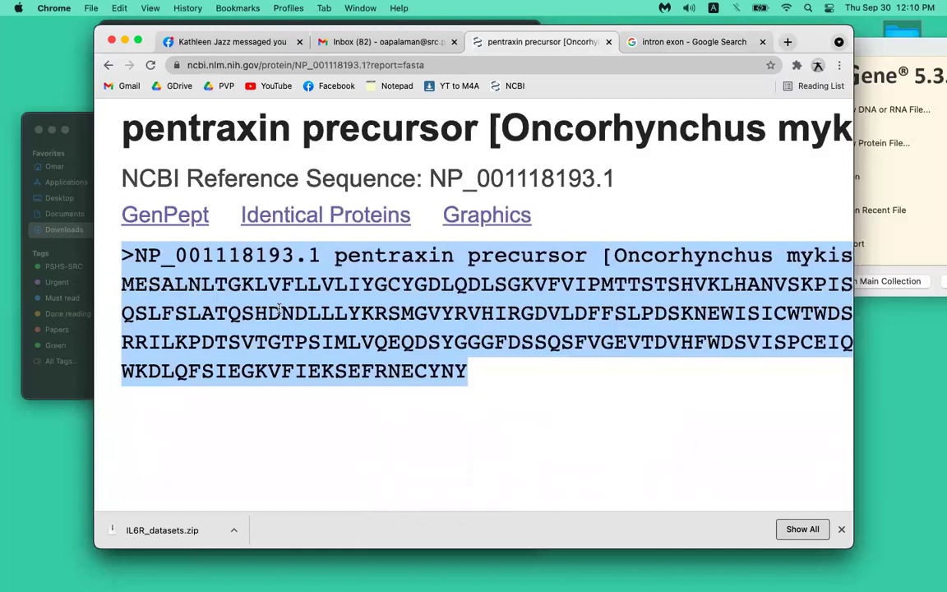
pyautogui.press('super+minus')
pyautogui.press('super+minus')
pyautogui.press('super+minus')
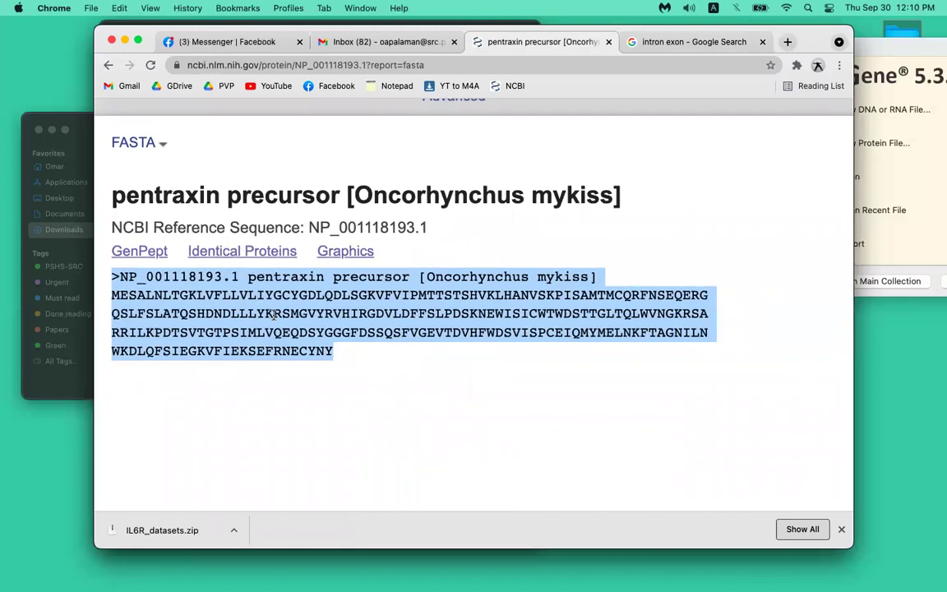
pyautogui.press('super+minus')
pyautogui.press('super+minus')
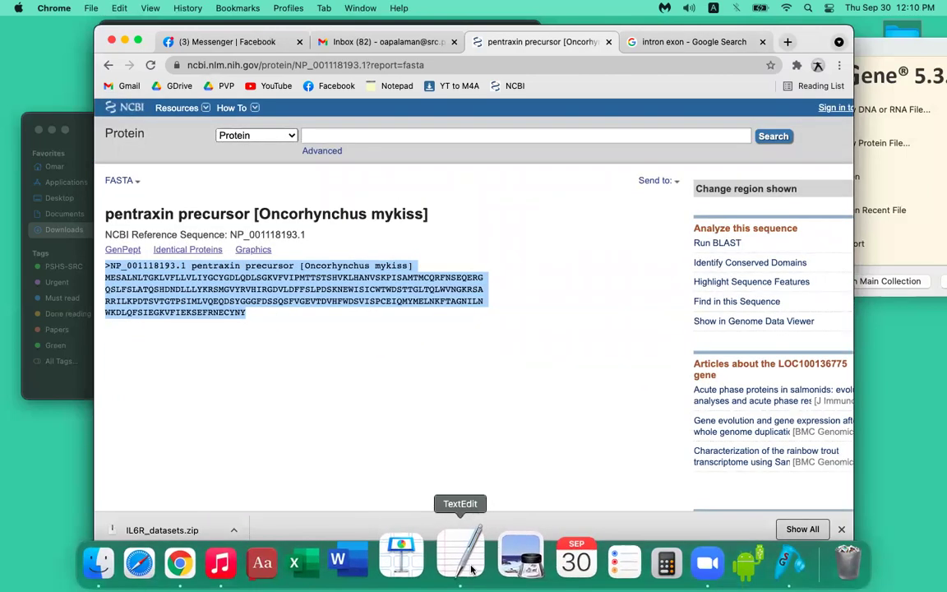
pyautogui.click(472, 559)
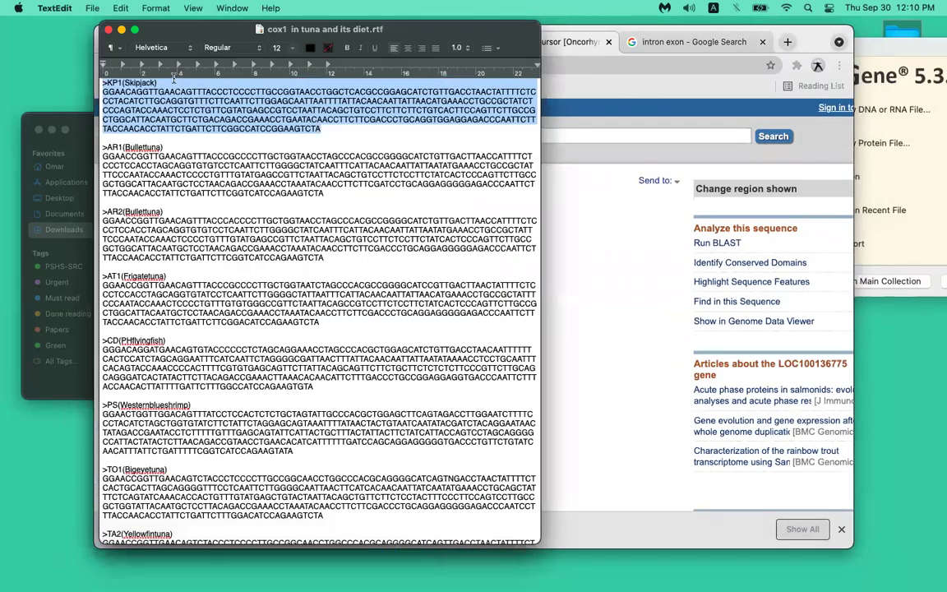
pyautogui.press('Left')
pyautogui.press('Return')
pyautogui.press('Return')
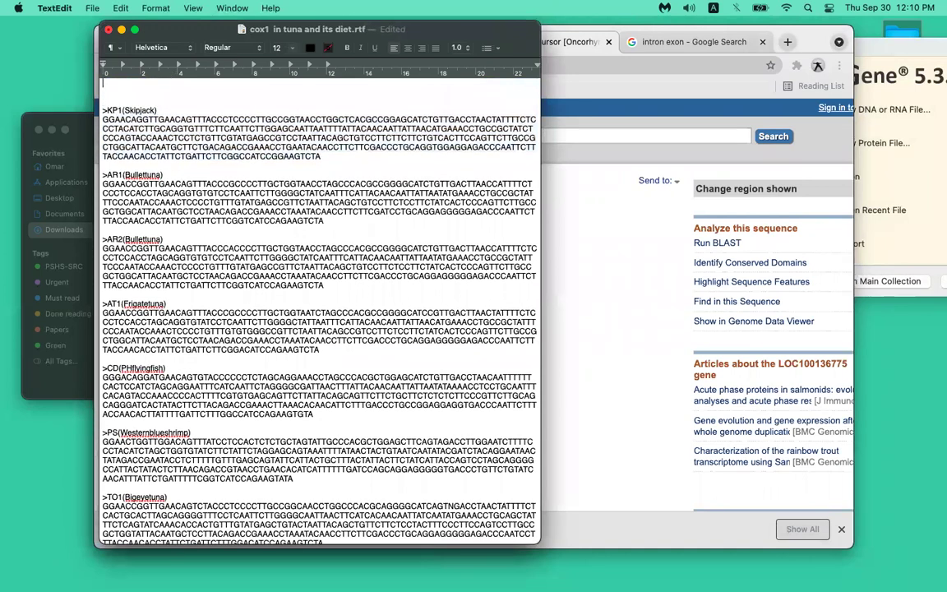
pyautogui.press('super+v')
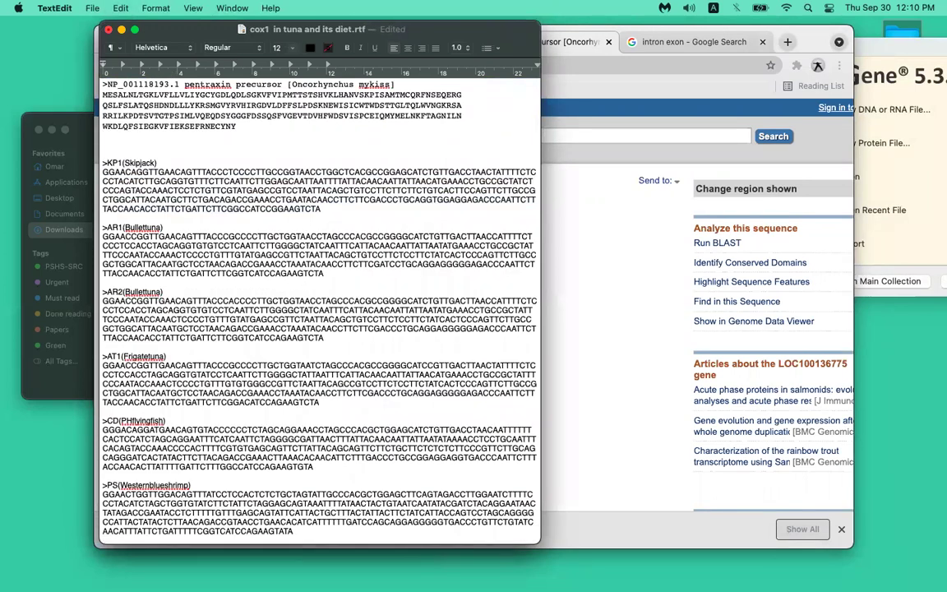
# - Switch to SnapGene and start a new protein file
pyautogui.click(885, 147)
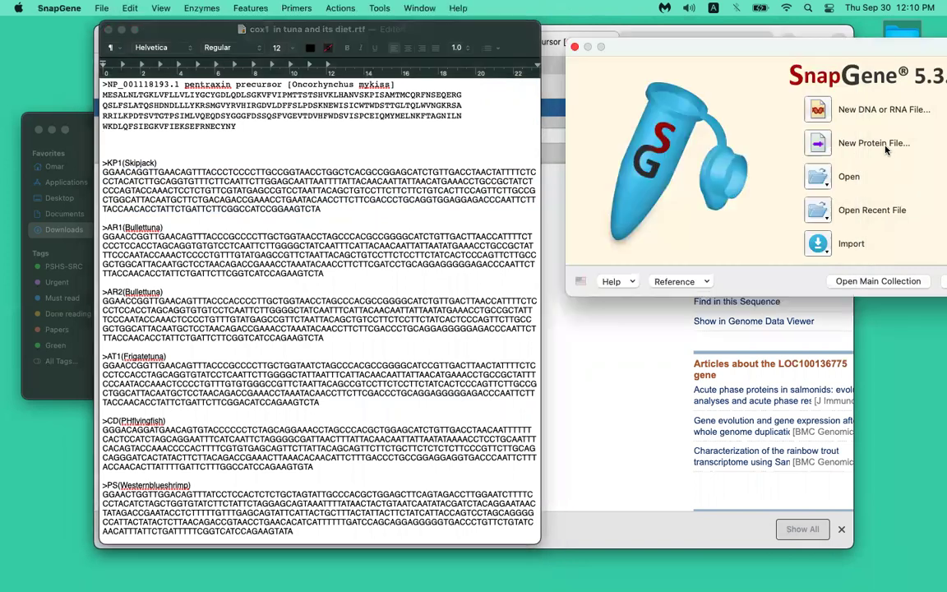
# - In TextEdit, delete the pasted pentraxin precursor sequence and the blank lines above KP1(Skipjack), and save the file
pyautogui.click(189, 146)
pyautogui.click(103, 163)
pyautogui.press('super+shift+Up')
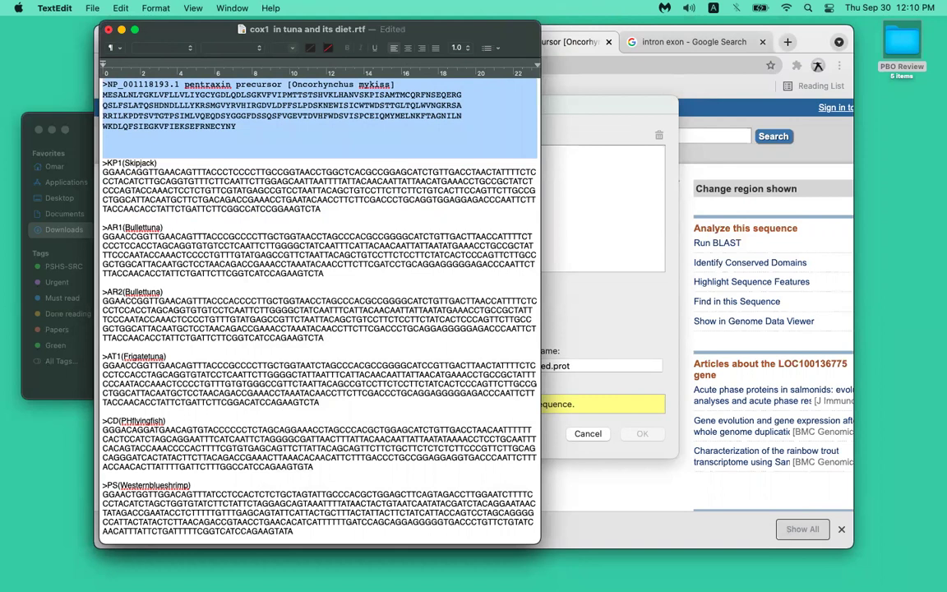
pyautogui.press('BackSpace')
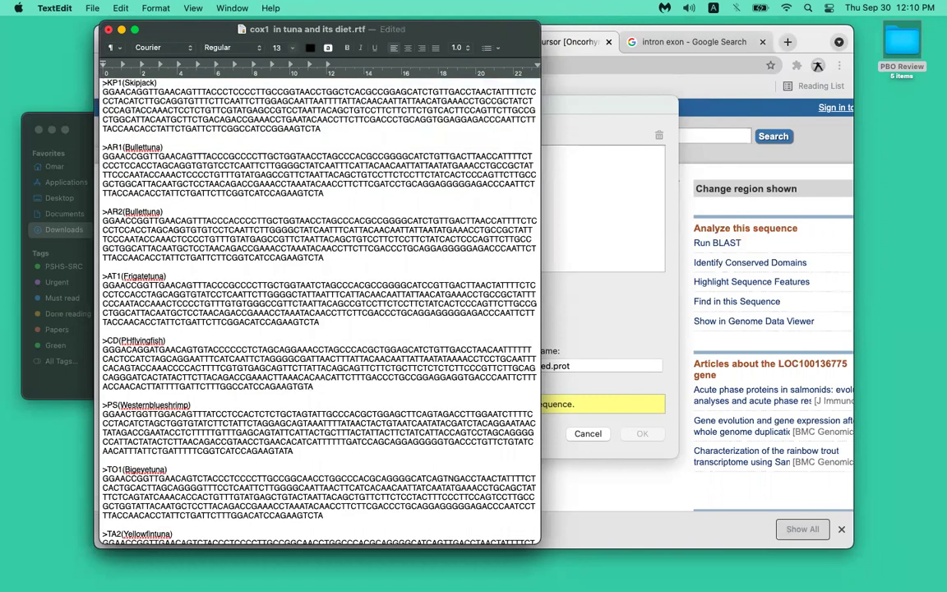
pyautogui.press('super+s')
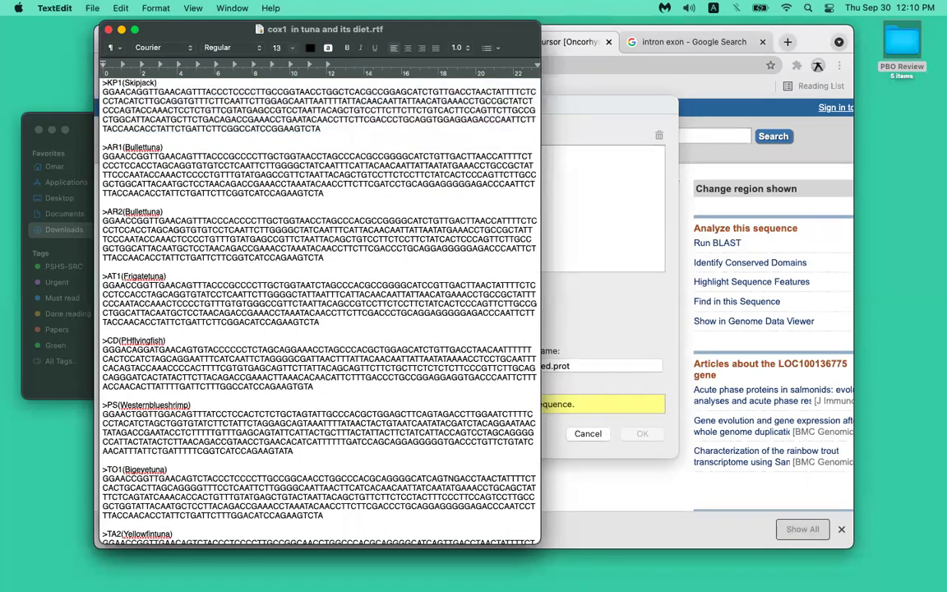
# - Arrange the TextEdit document and SnapGene's New Protein File window side by side and look through the file's FASTA sequences
pyautogui.moveTo(430, 34); pyautogui.dragTo(244, 161)
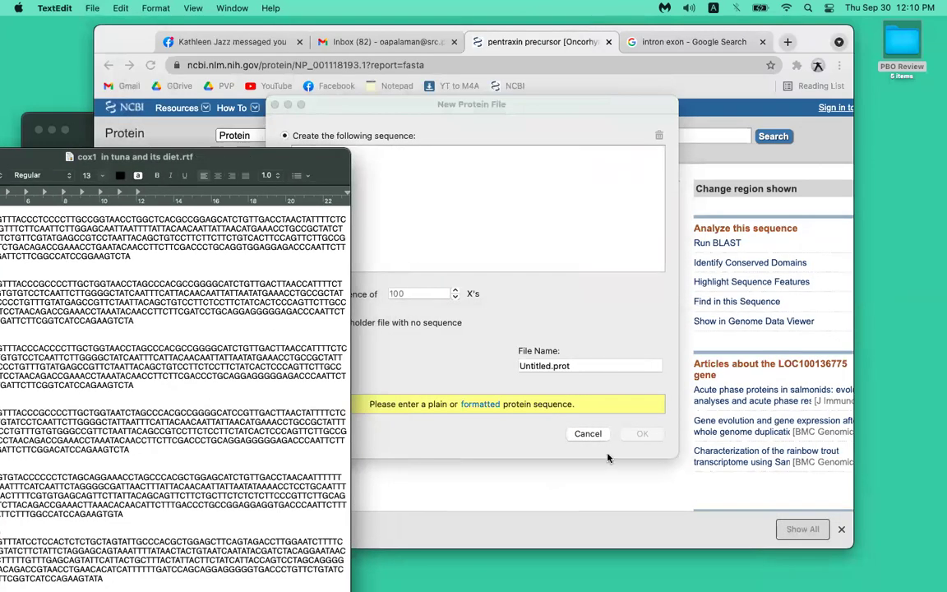
pyautogui.moveTo(699, 559)
pyautogui.moveTo(339, 165); pyautogui.dragTo(409, 33)
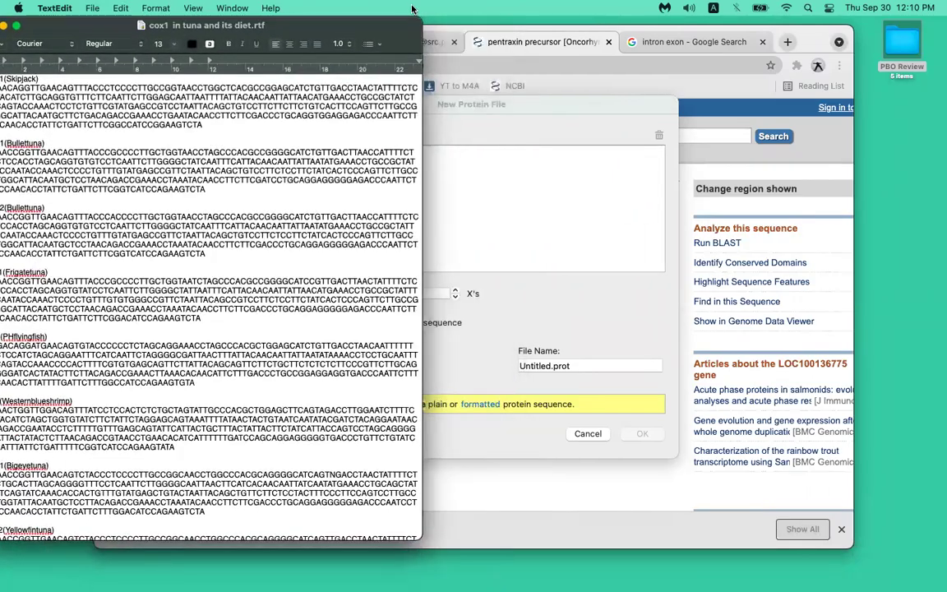
pyautogui.scroll(-15, 236, 244)
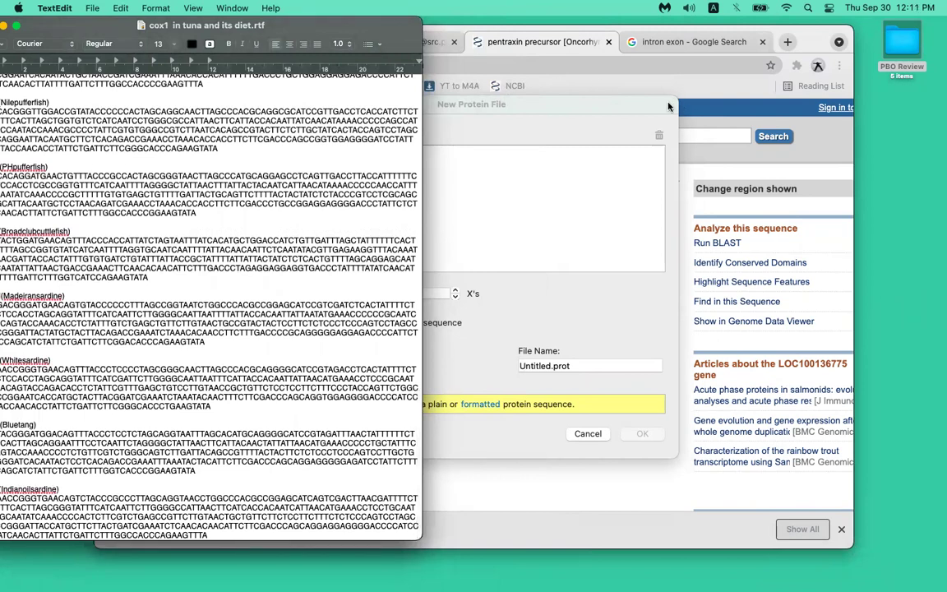
pyautogui.click(616, 102)
pyautogui.moveTo(616, 102); pyautogui.dragTo(871, 41)
pyautogui.moveTo(350, 29); pyautogui.dragTo(419, 47)
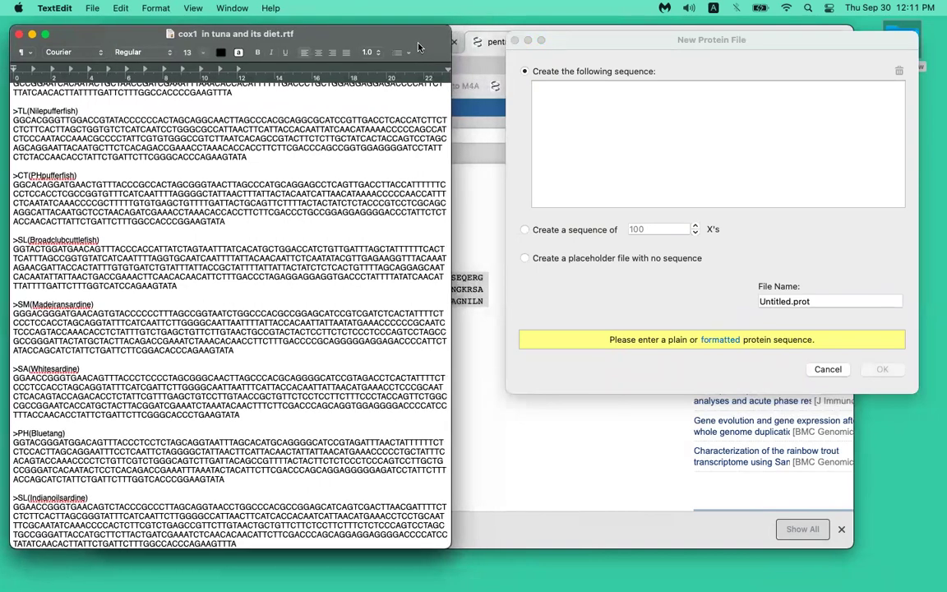
pyautogui.scroll(15, 204, 259)
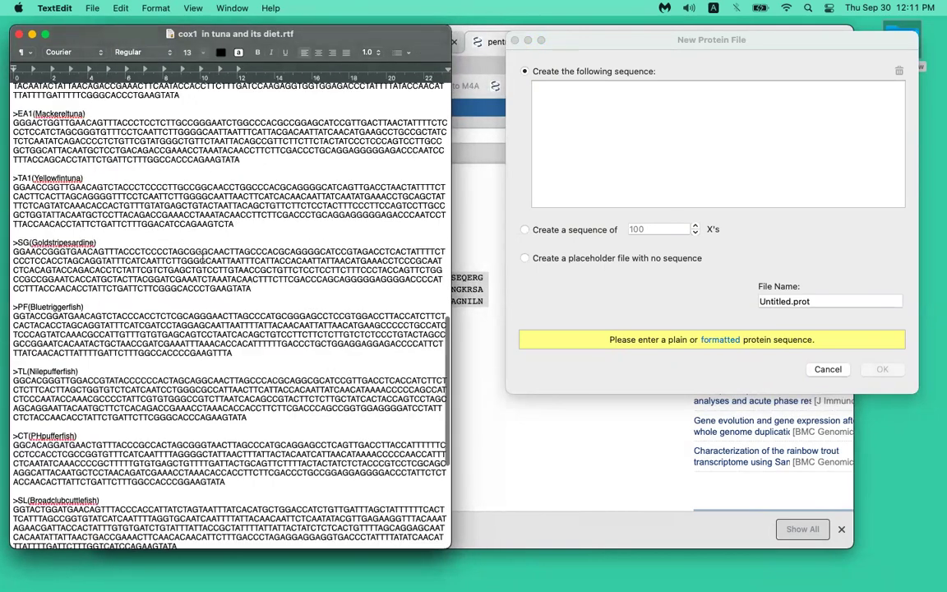
pyautogui.scroll(-8, 203, 260)
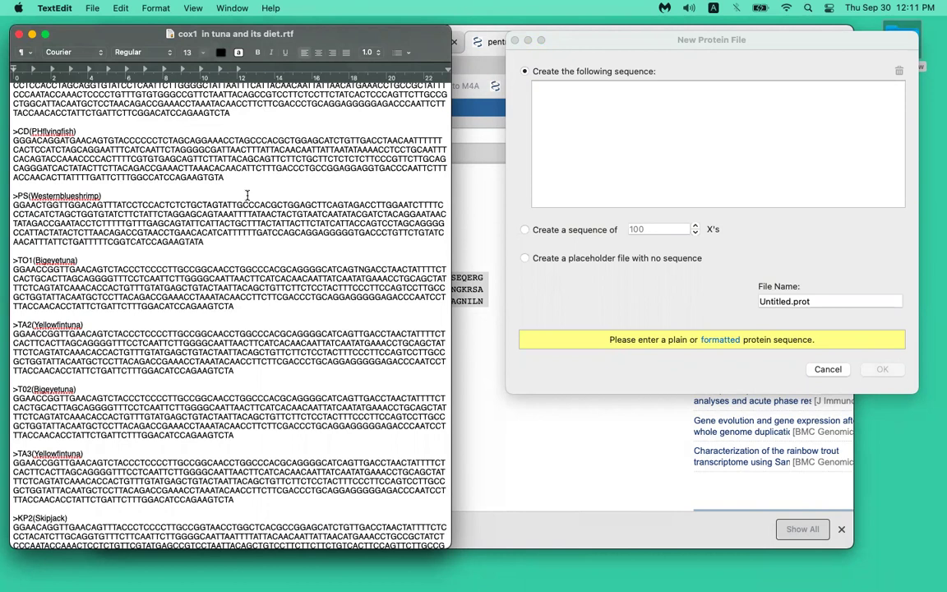
# - Switch to Chrome, return the pentraxin precursor record to its GenPept view and view the list of searchable databases, keeping Protein
pyautogui.click(491, 159)
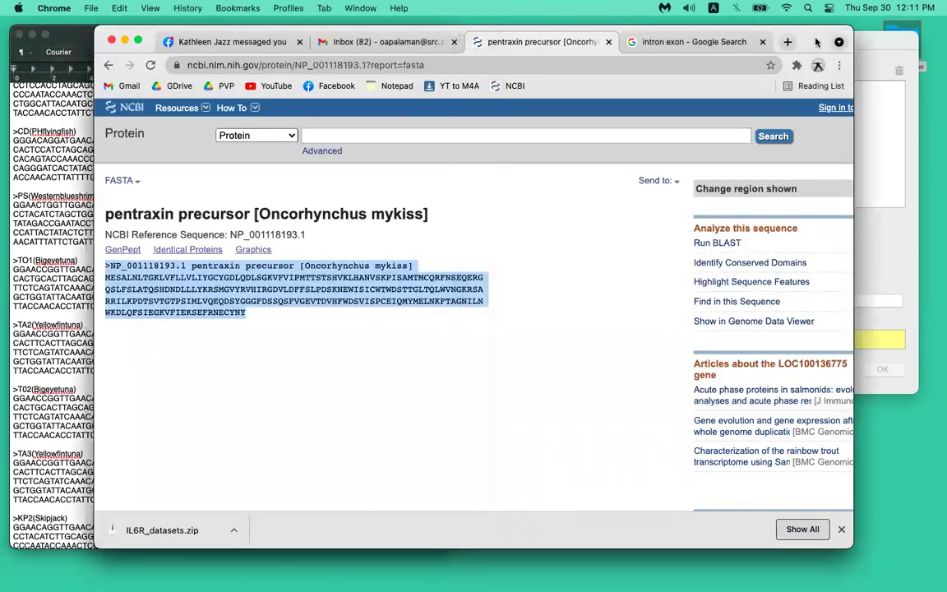
pyautogui.moveTo(737, 34); pyautogui.dragTo(774, 26)
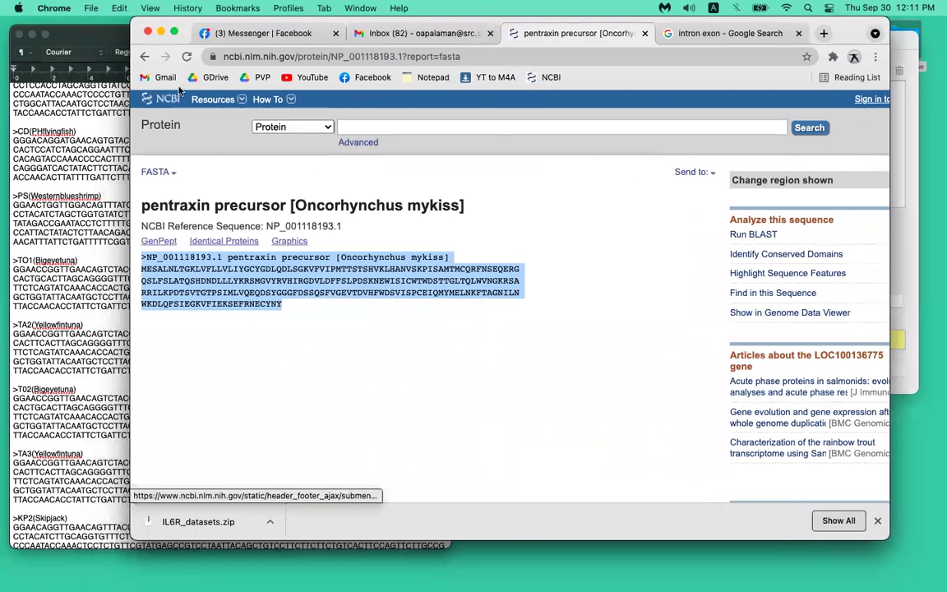
pyautogui.click(143, 56)
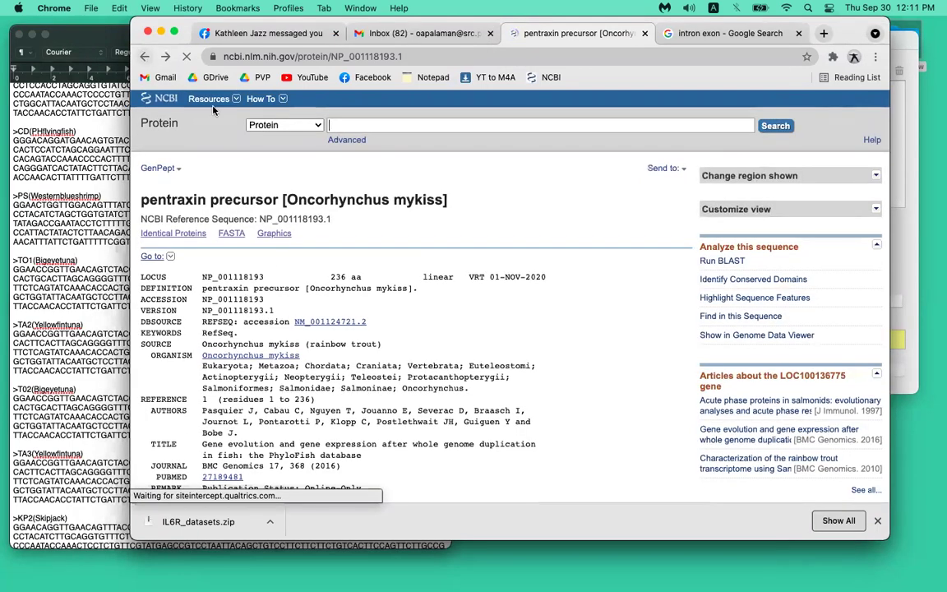
pyautogui.click(306, 125)
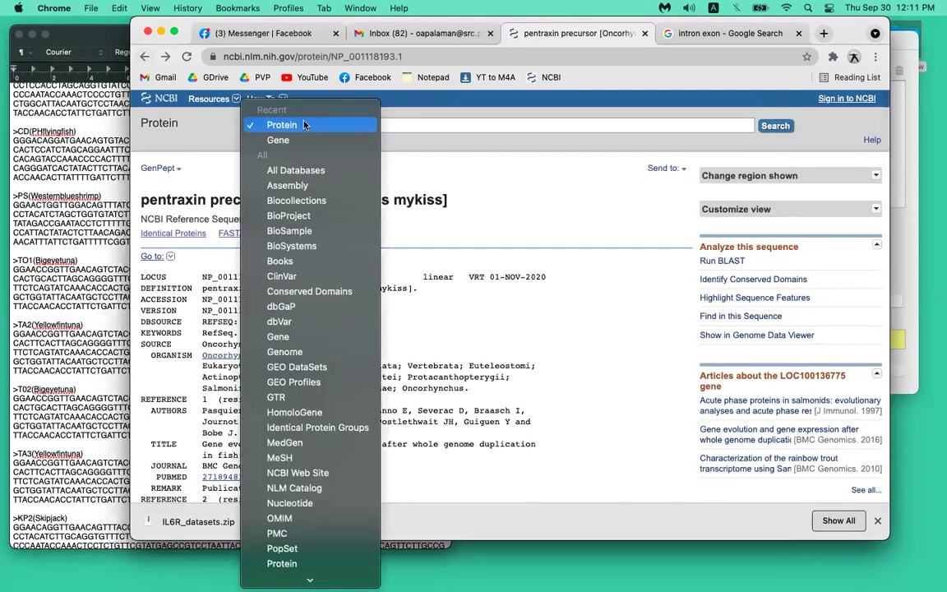
pyautogui.click(171, 99)
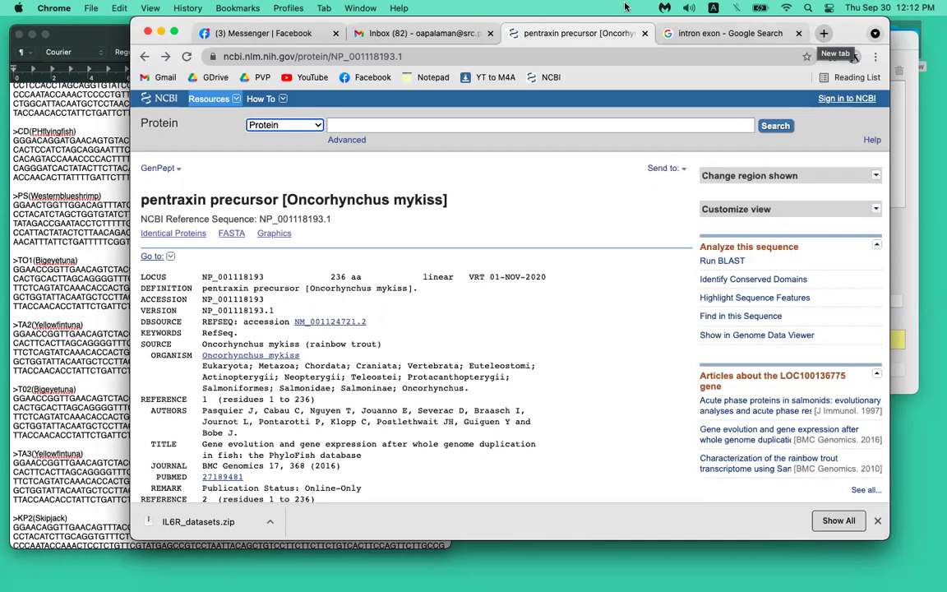
# - Show the start of the sequence file in TextEdit and return to the pentraxin precursor record in Chrome
pyautogui.click(82, 147)
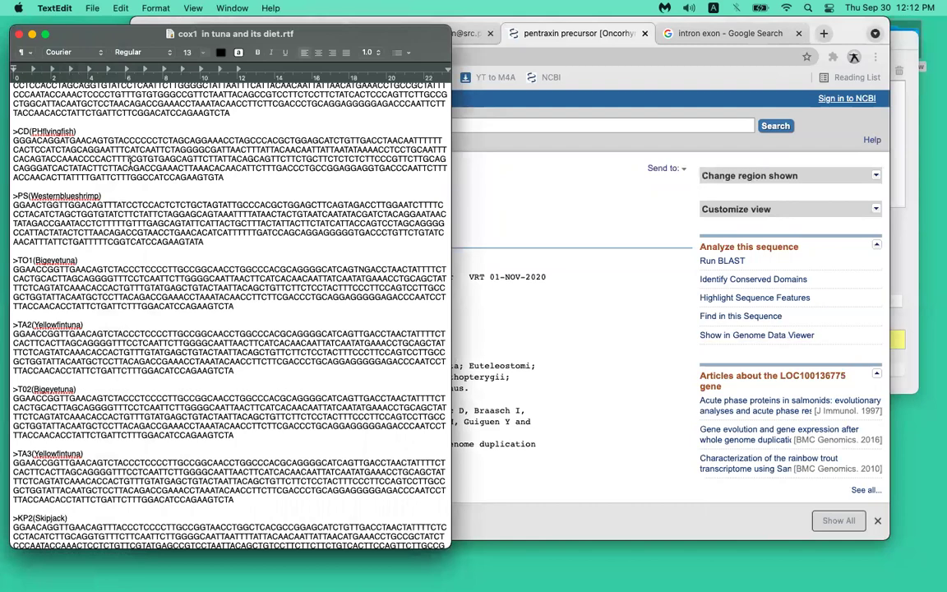
pyautogui.scroll(10, 210, 183)
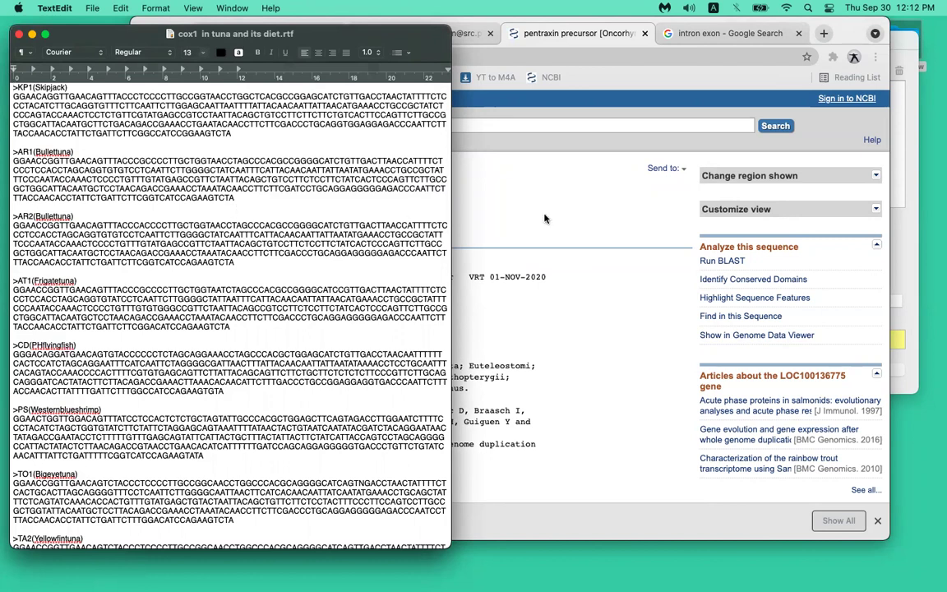
pyautogui.click(574, 247)
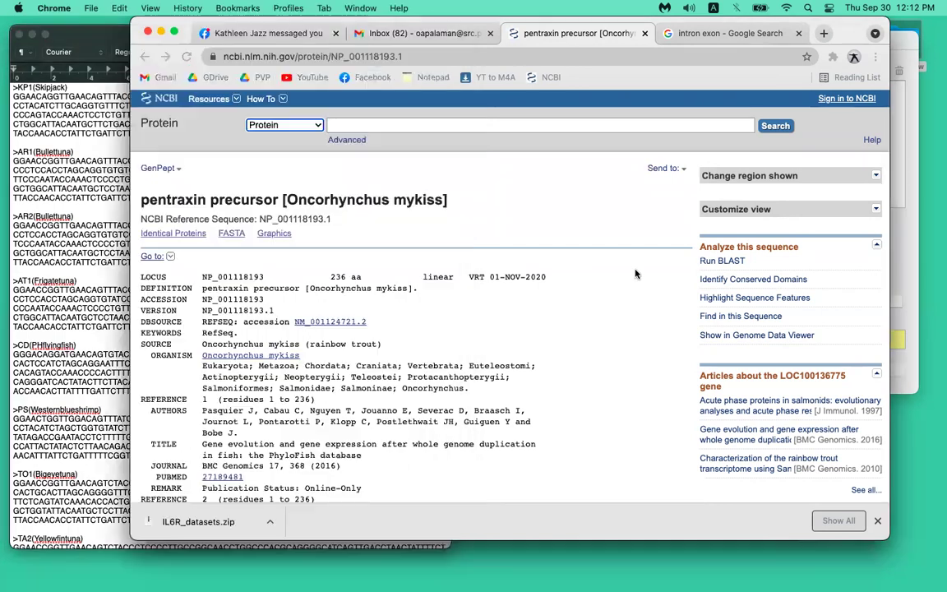
# - Open the NCBI home page and look through its list of searchable databases, keeping All Databases selected
pyautogui.click(167, 97)
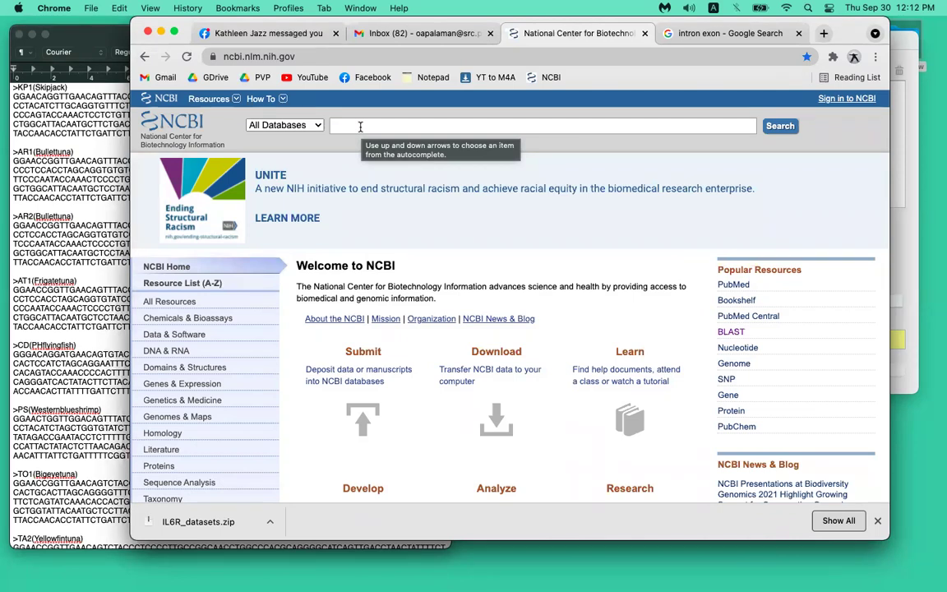
pyautogui.click(308, 128)
pyautogui.scroll(-5, 312, 394)
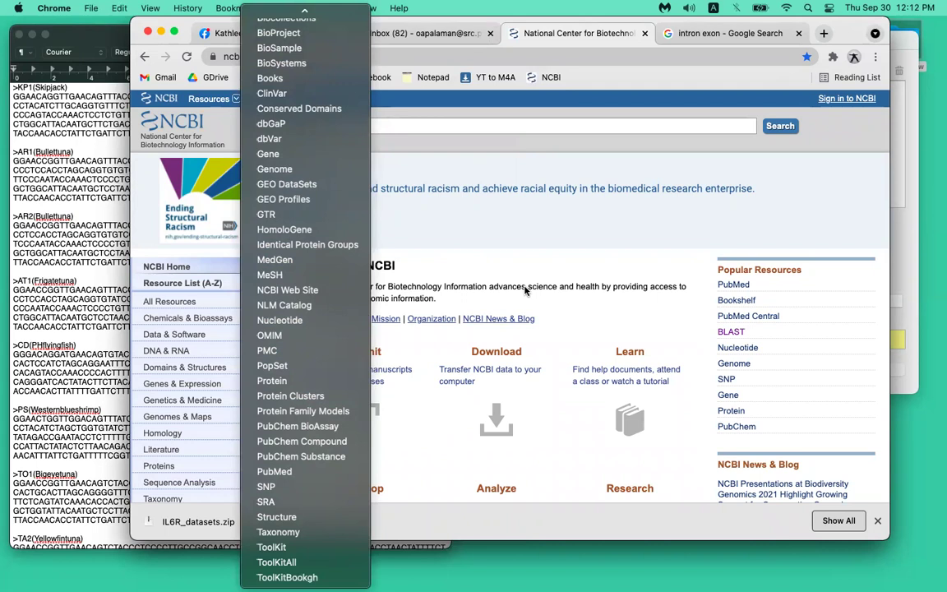
pyautogui.click(542, 210)
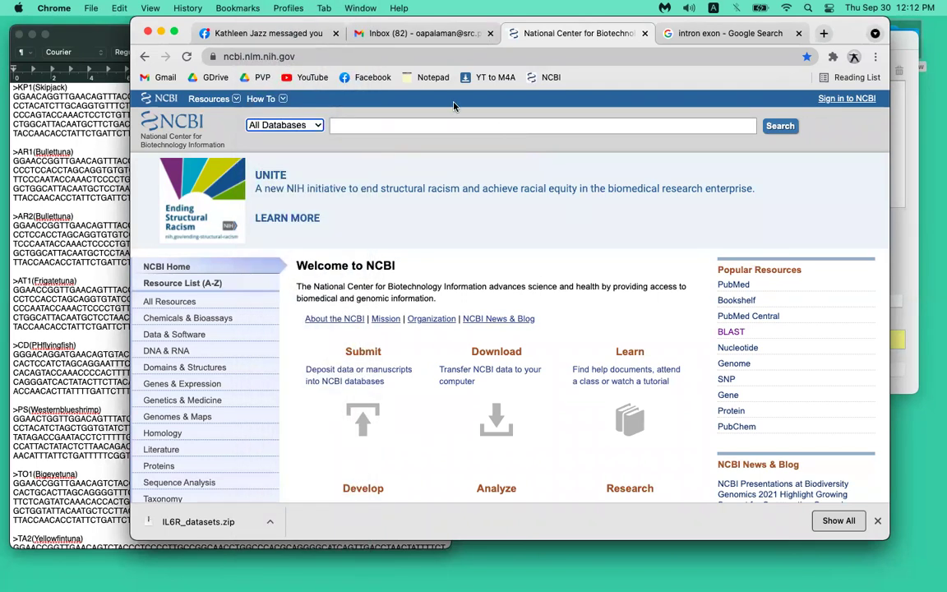
# - Search all NCBI databases for "olfactory receptor" and open the results in the Gene database
pyautogui.click(452, 126)
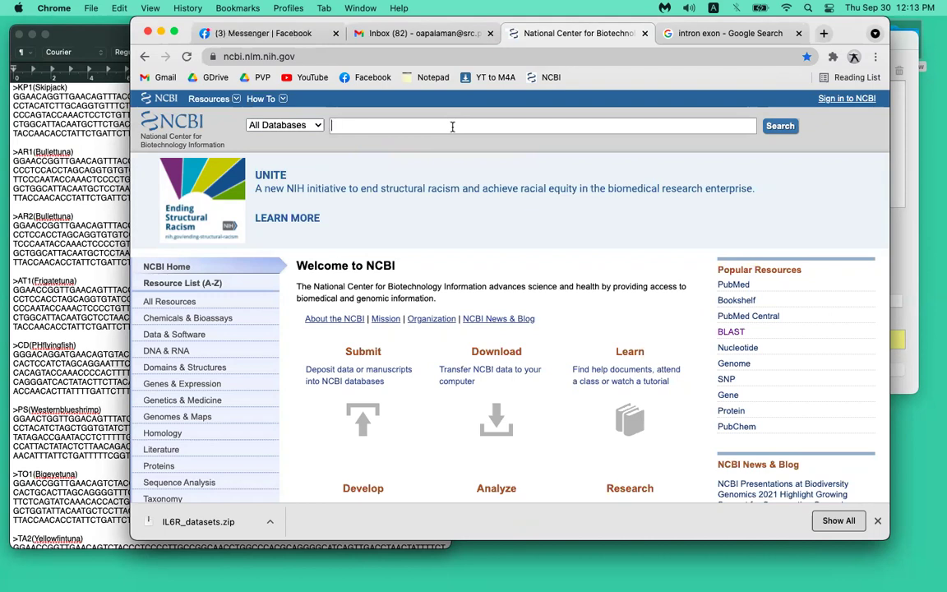
pyautogui.write('olfact')
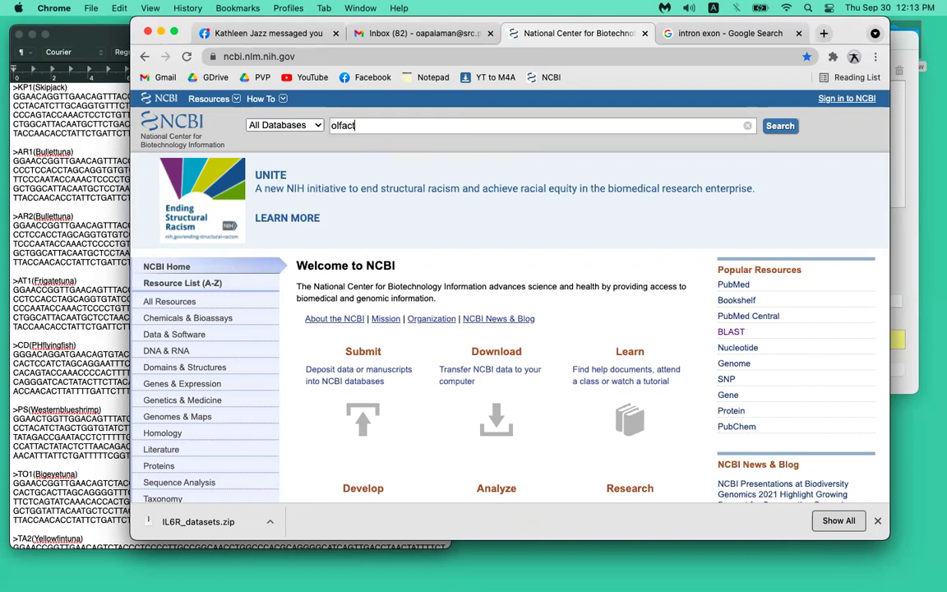
pyautogui.write('ory receptor')
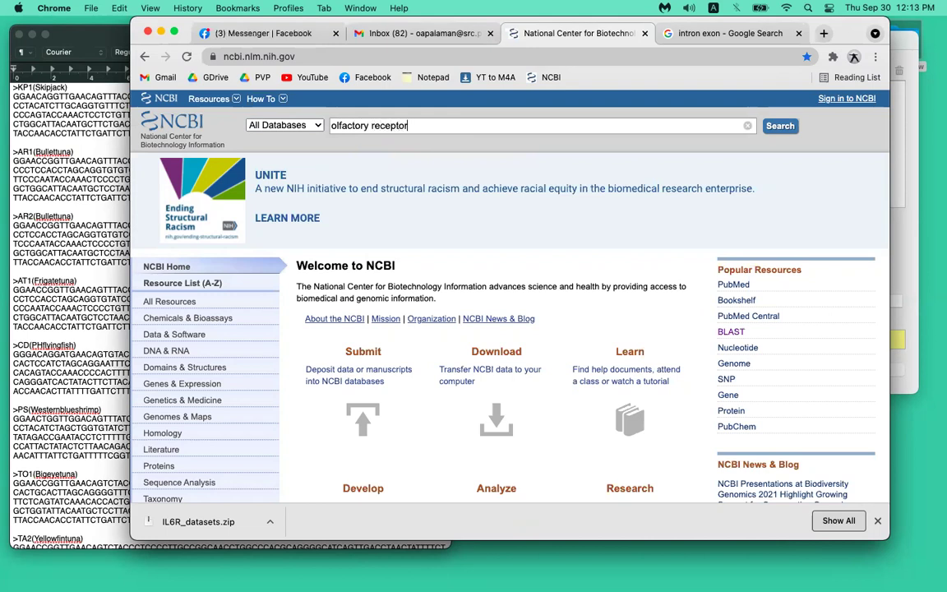
pyautogui.press('Return')
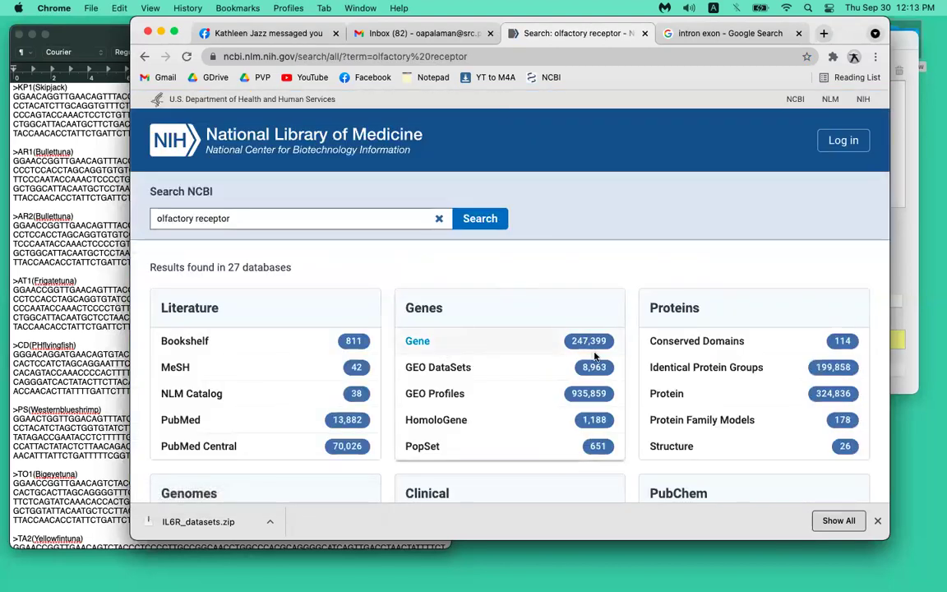
pyautogui.scroll(-1, 597, 353)
pyautogui.click(456, 323)
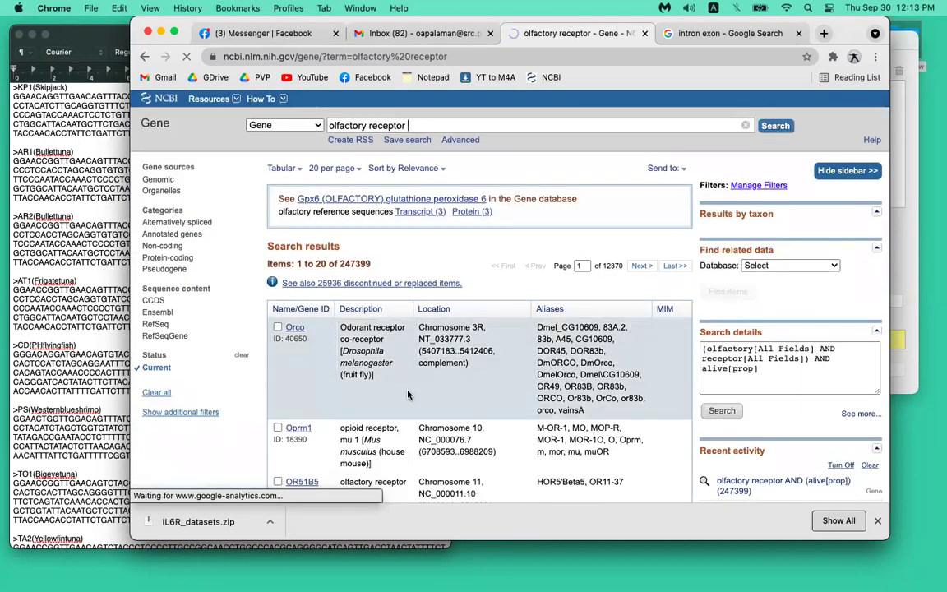
# - Examine the olfactory receptor Gene results, including the top organisms, related data options, search details and recent activity
pyautogui.scroll(-5, 408, 396)
pyautogui.scroll(4, 575, 370)
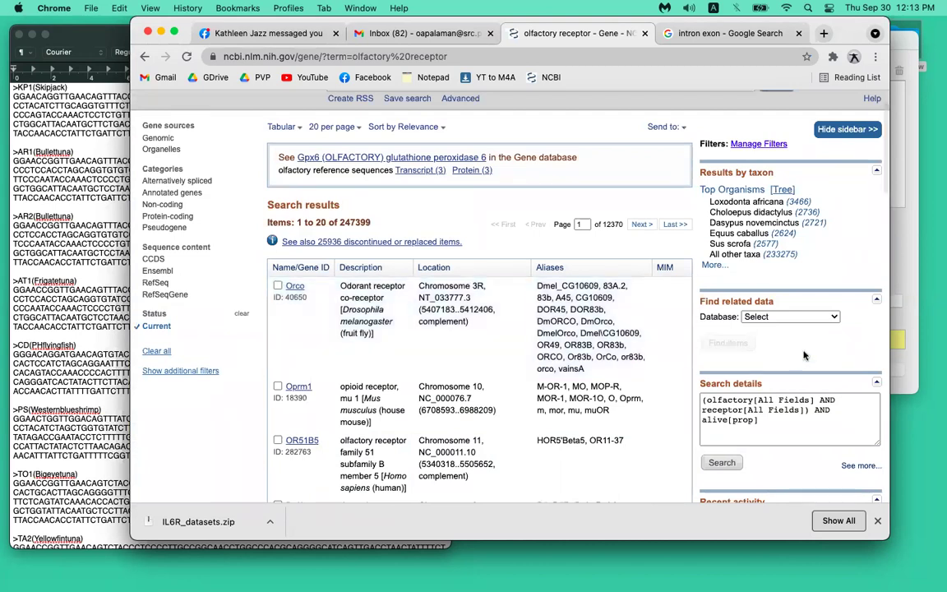
pyautogui.click(789, 316)
pyautogui.click(866, 356)
pyautogui.scroll(-1, 827, 414)
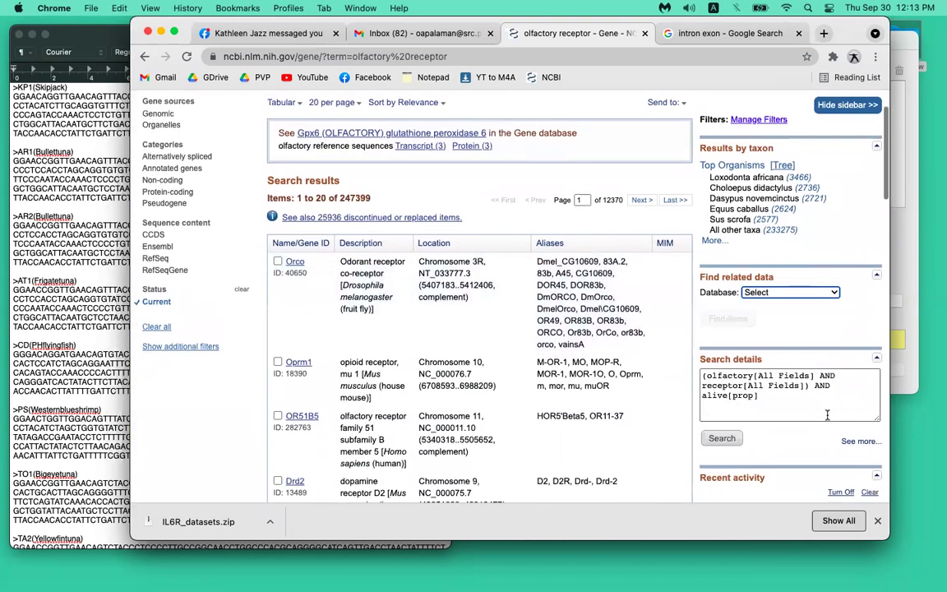
pyautogui.scroll(-3, 827, 415)
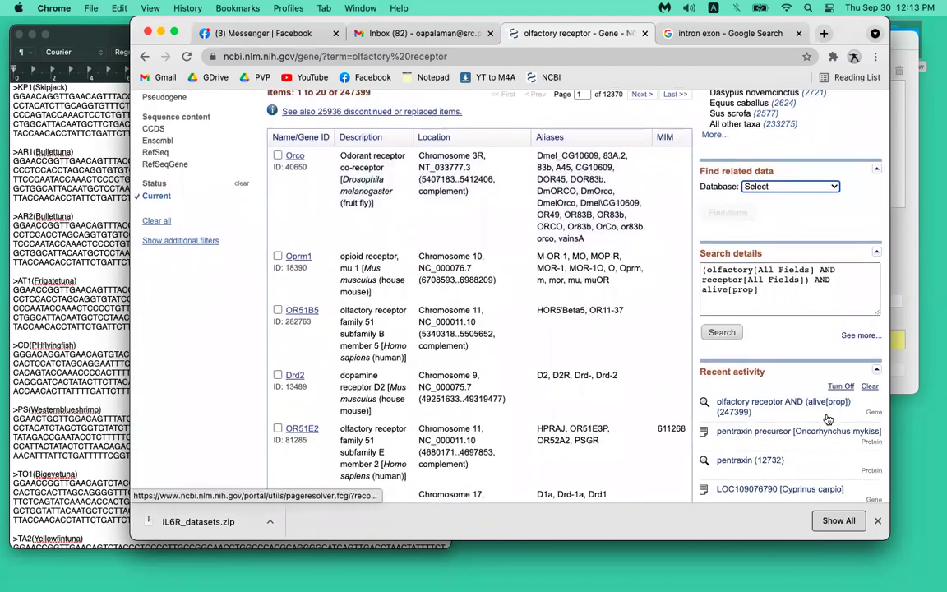
pyautogui.scroll(-5, 828, 419)
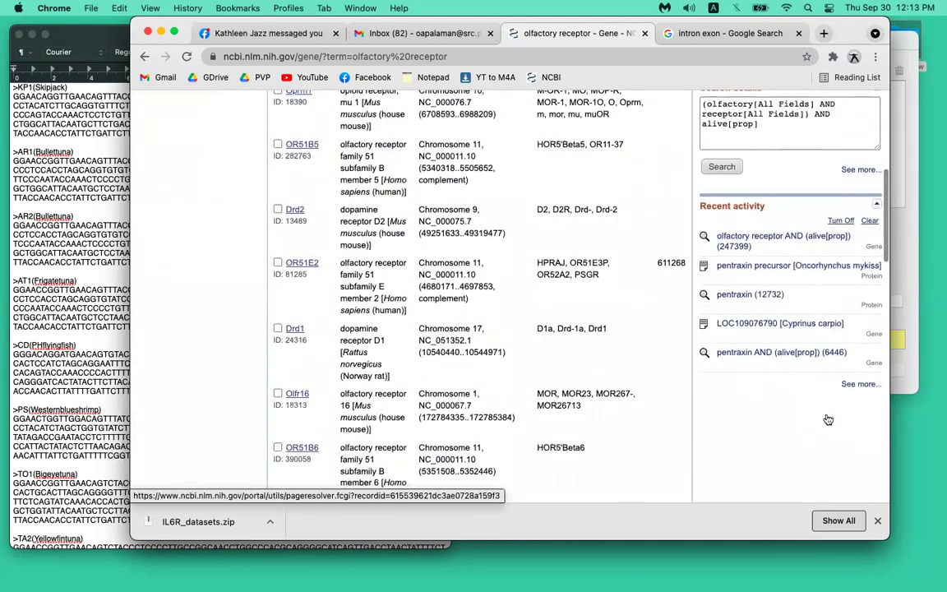
pyautogui.scroll(10, 769, 416)
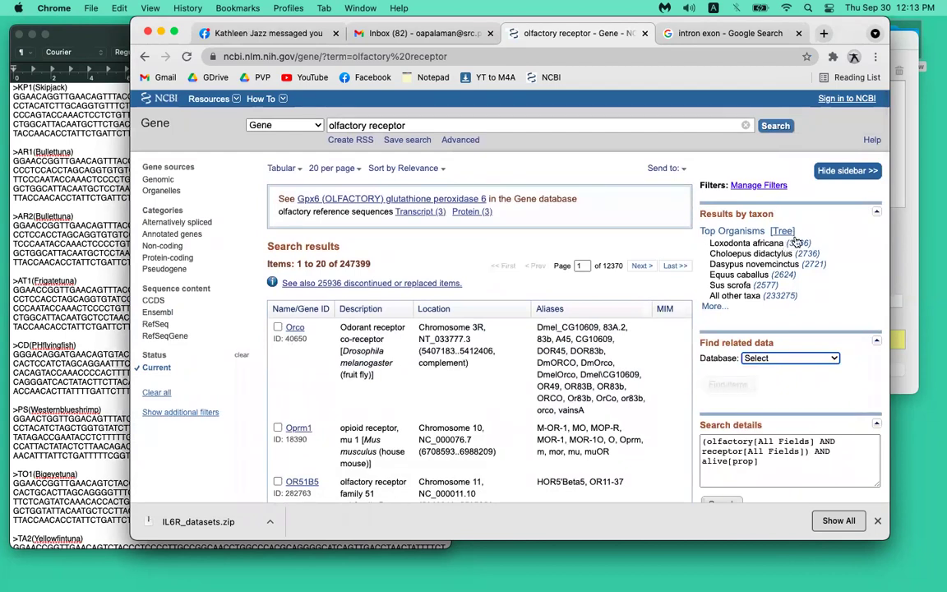
# - Try enclosing the Gene search term olfactory receptor in double quotation marks, and restore it without them
pyautogui.click(421, 119)
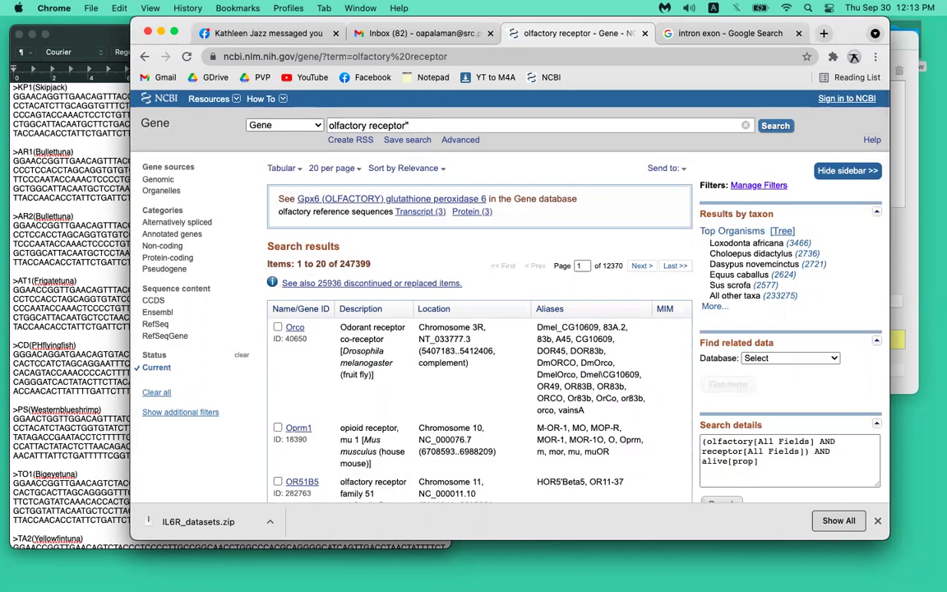
pyautogui.click(329, 125)
pyautogui.write('"')
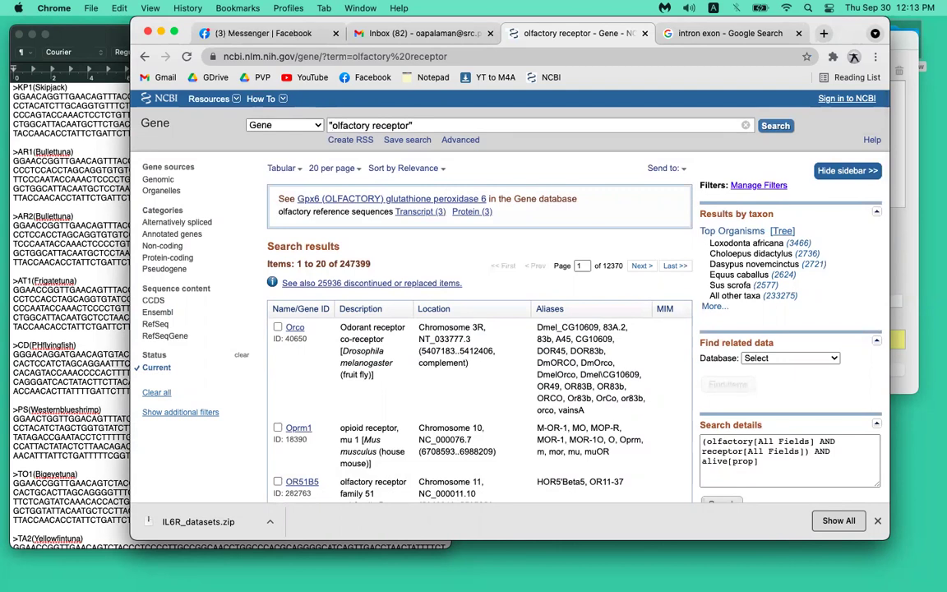
pyautogui.click(412, 125)
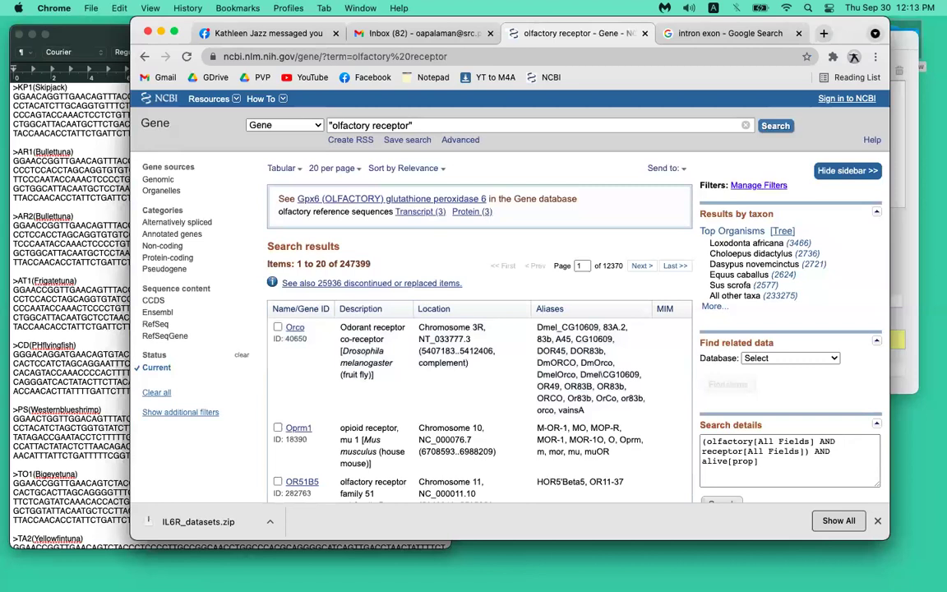
pyautogui.write('" a')
pyautogui.click(330, 126)
pyautogui.press('BackSpace')
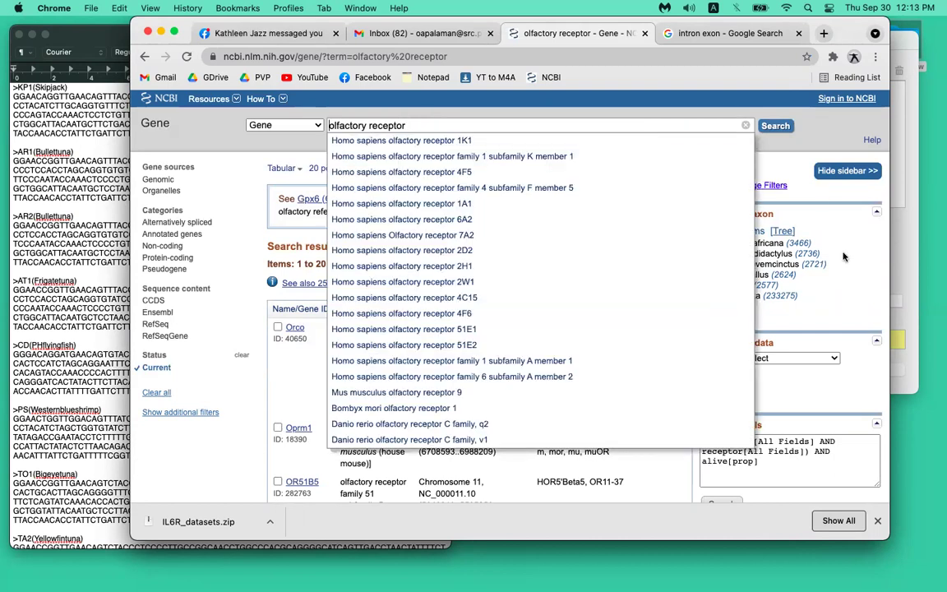
# - Expand the full list of top organisms and narrow the olfactory receptor Gene results to Mus musculus
pyautogui.click(867, 185)
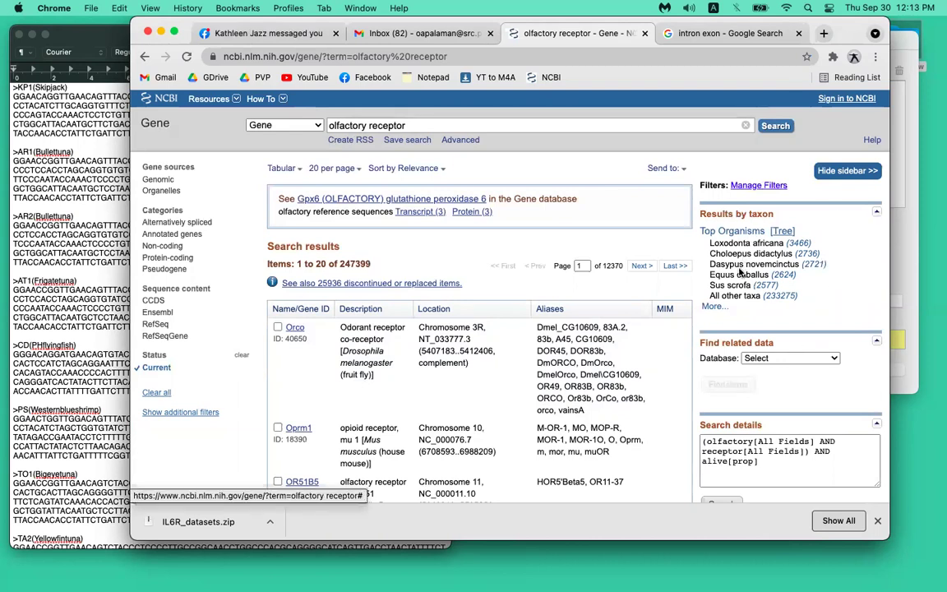
pyautogui.click(712, 307)
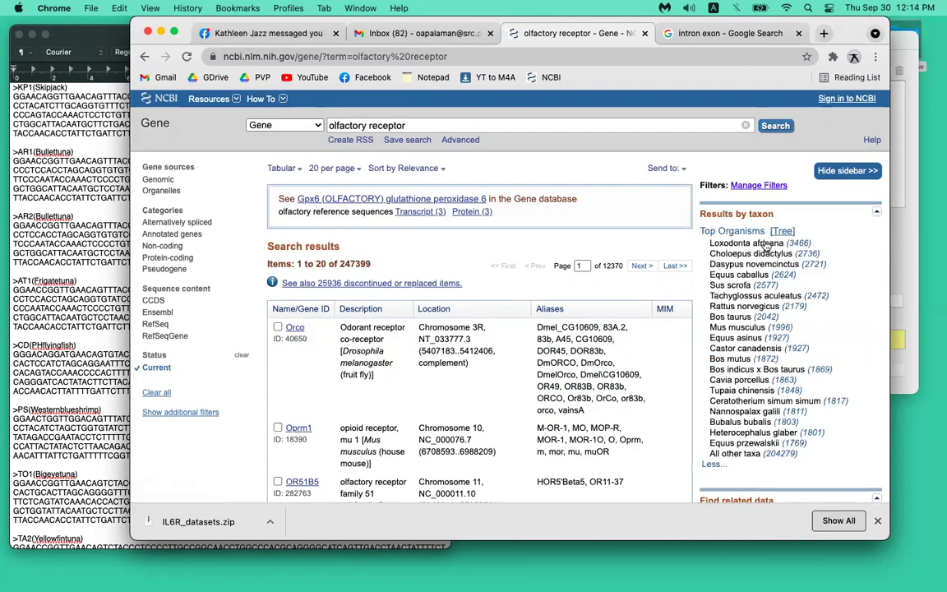
pyautogui.scroll(-1, 760, 352)
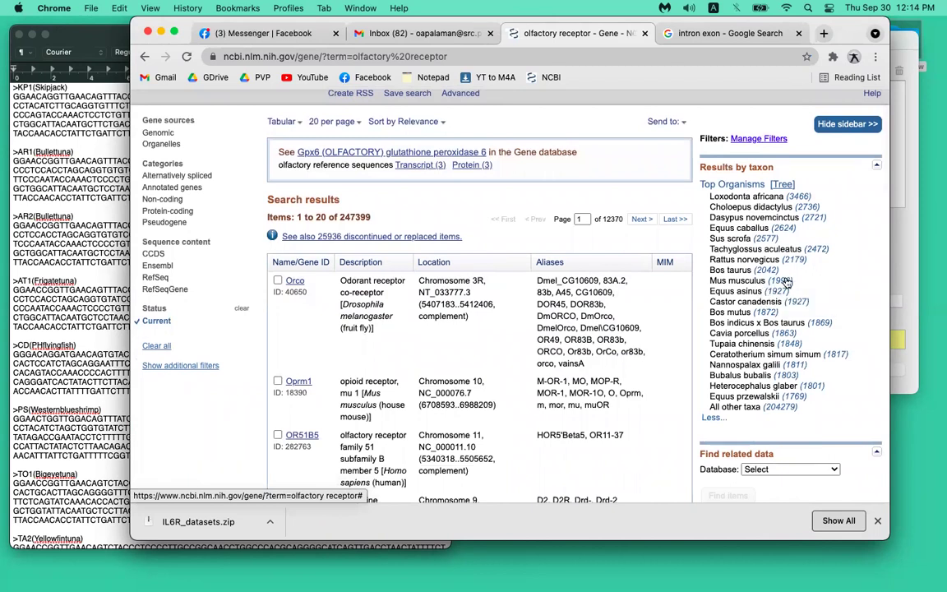
pyautogui.click(686, 33)
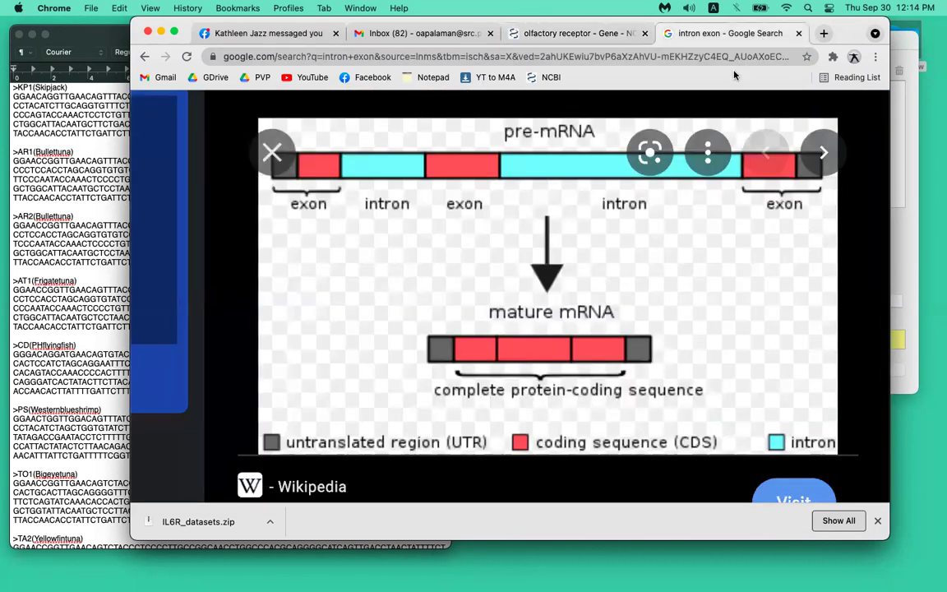
pyautogui.click(730, 58)
pyautogui.write('mus mus')
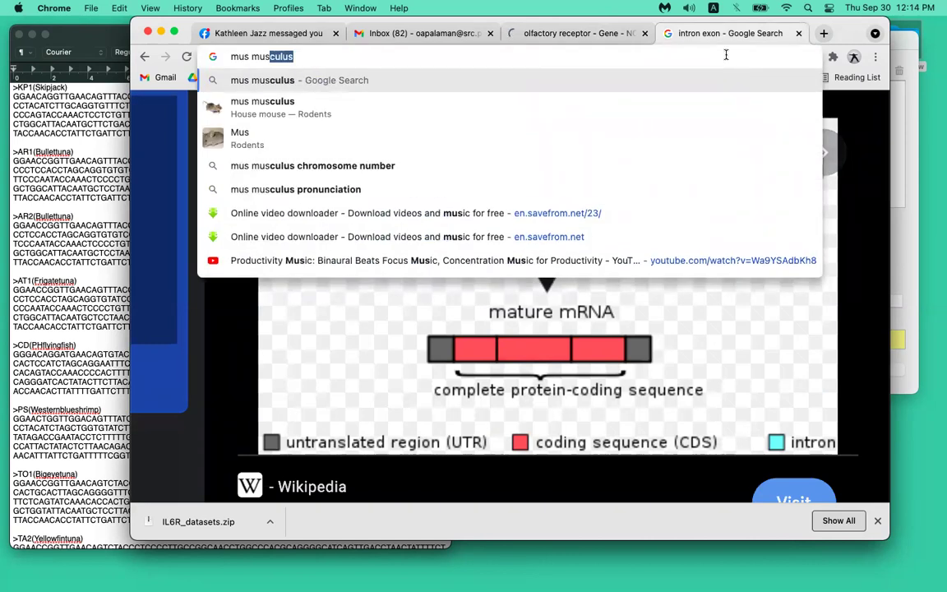
pyautogui.click(567, 34)
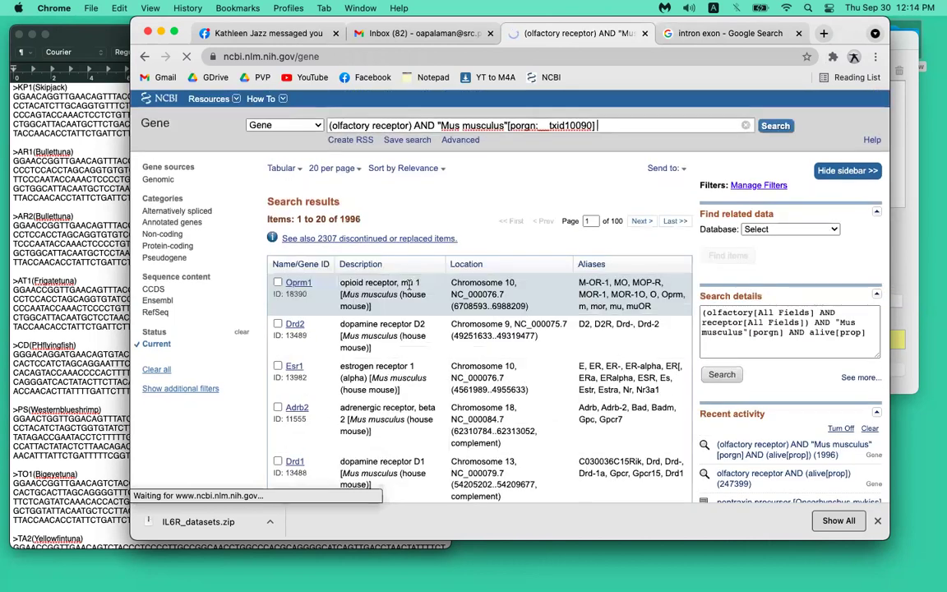
# - Look through the Mus musculus Gene results and open the Oprm1 opioid receptor record
pyautogui.scroll(-2, 705, 319)
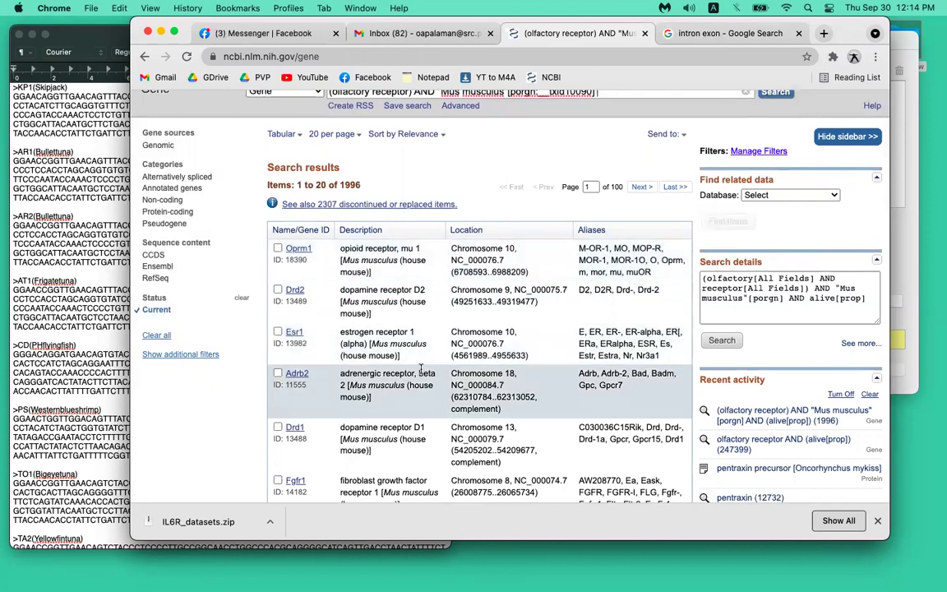
pyautogui.scroll(-3, 421, 369)
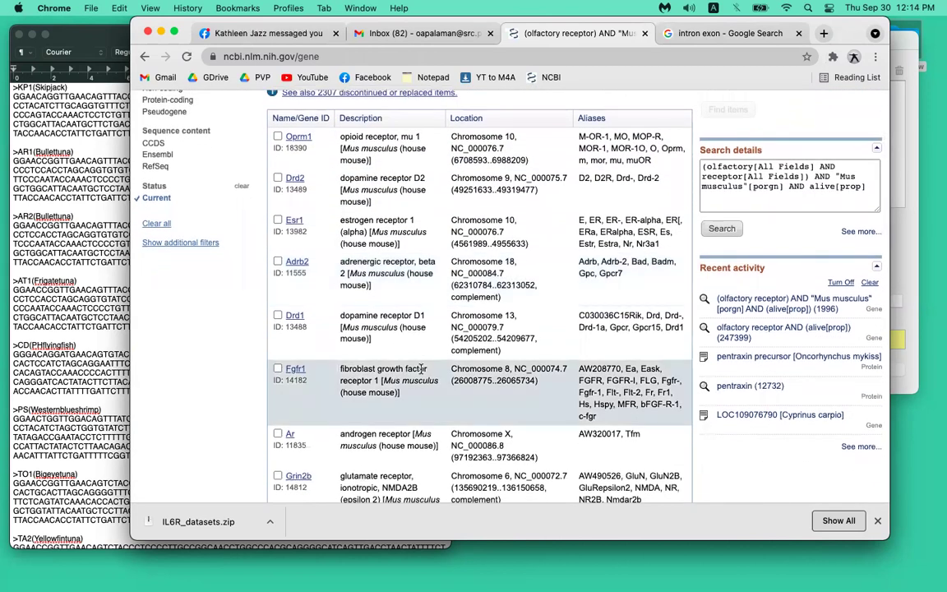
pyautogui.scroll(-2, 421, 369)
pyautogui.scroll(-1, 421, 369)
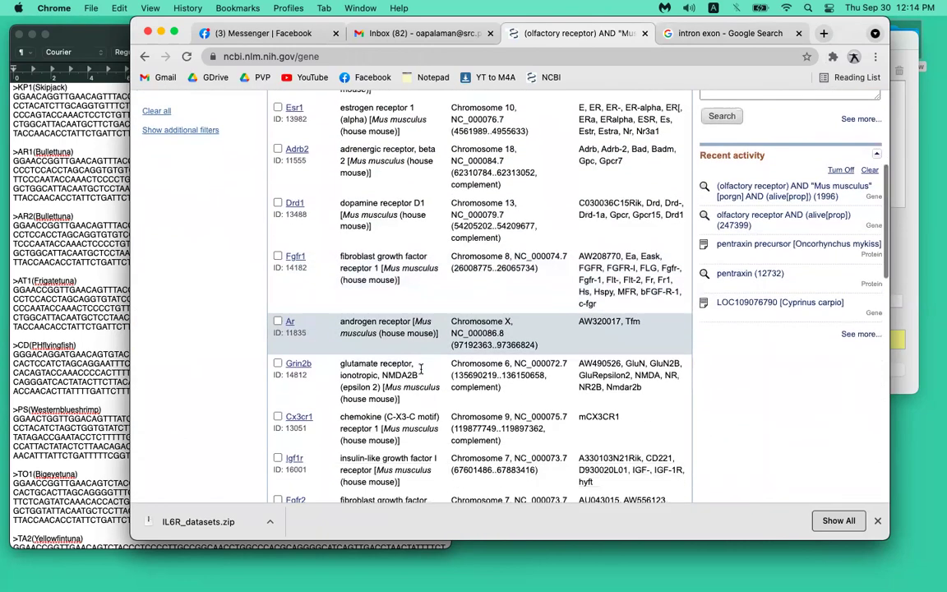
pyautogui.scroll(7, 411, 387)
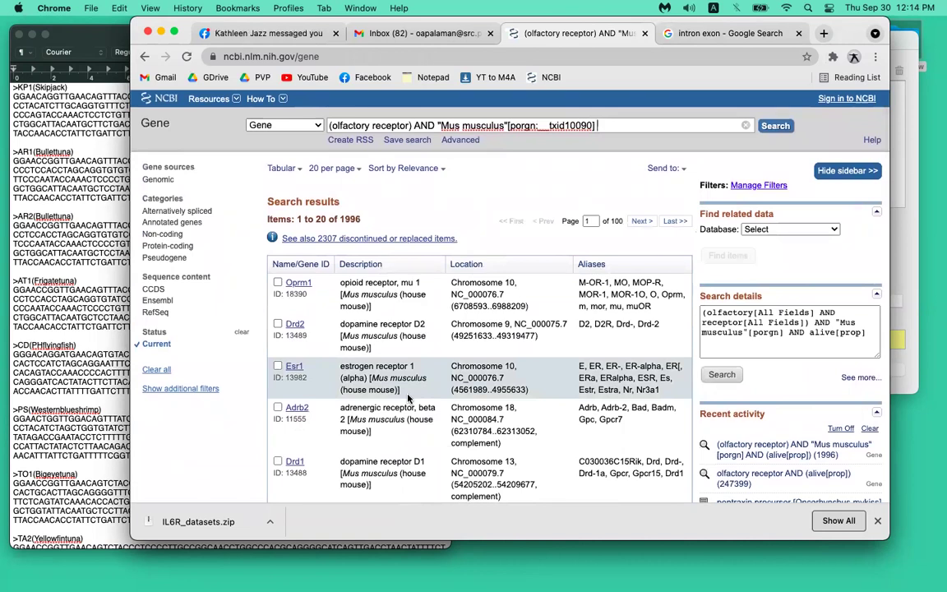
pyautogui.click(306, 286)
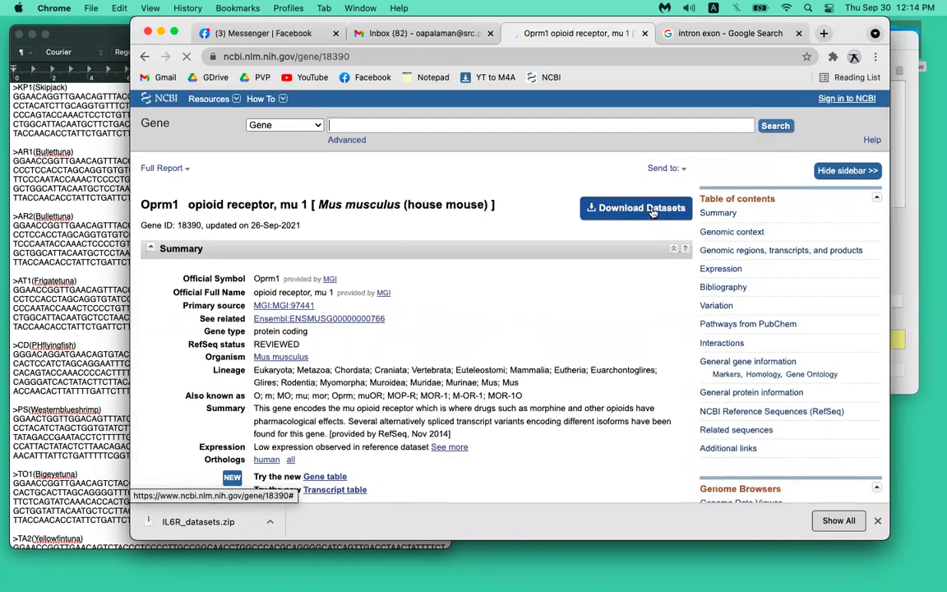
# - Switch the search to the Protein database and search it for "olfactory receptor"
pyautogui.click(281, 125)
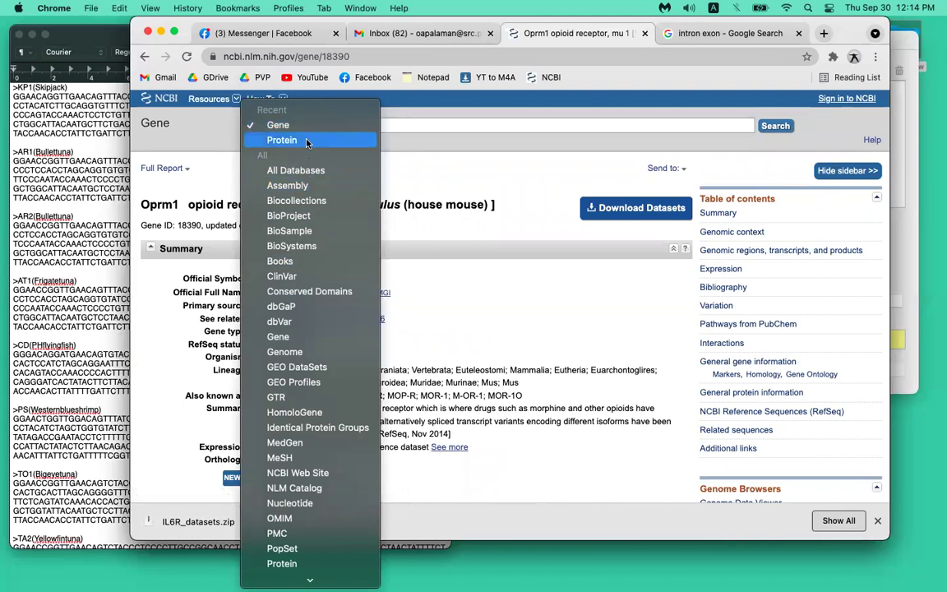
pyautogui.click(279, 140)
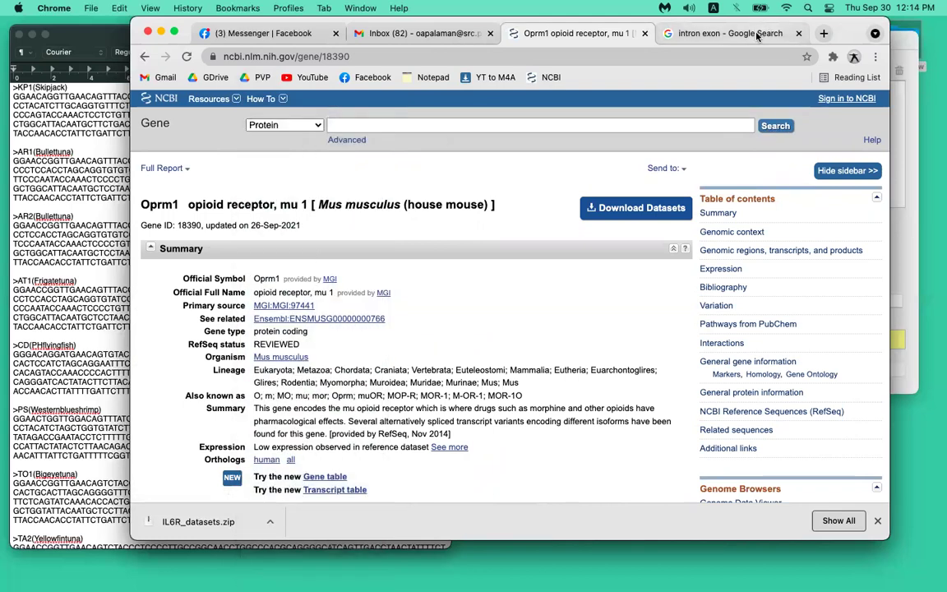
pyautogui.click(691, 33)
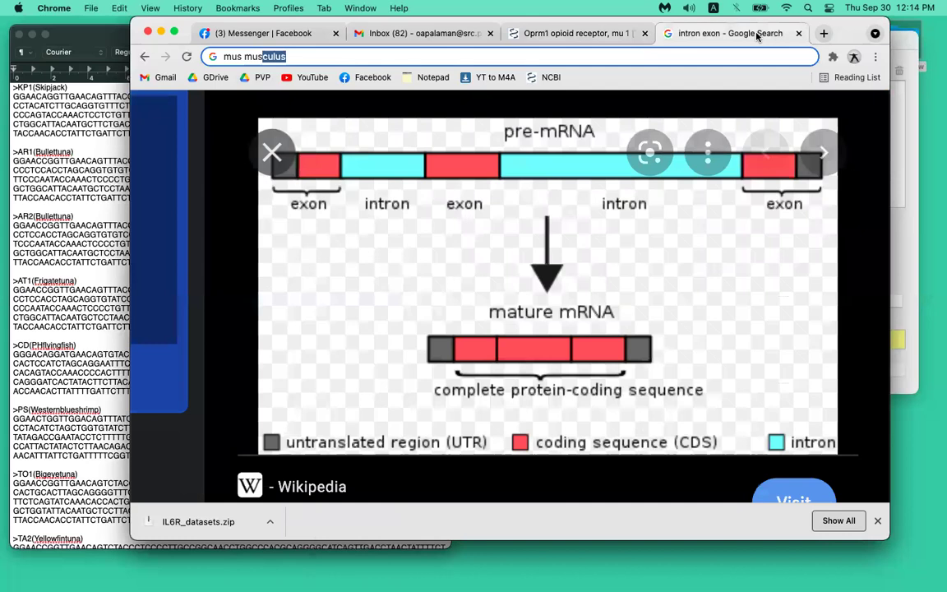
pyautogui.click(576, 33)
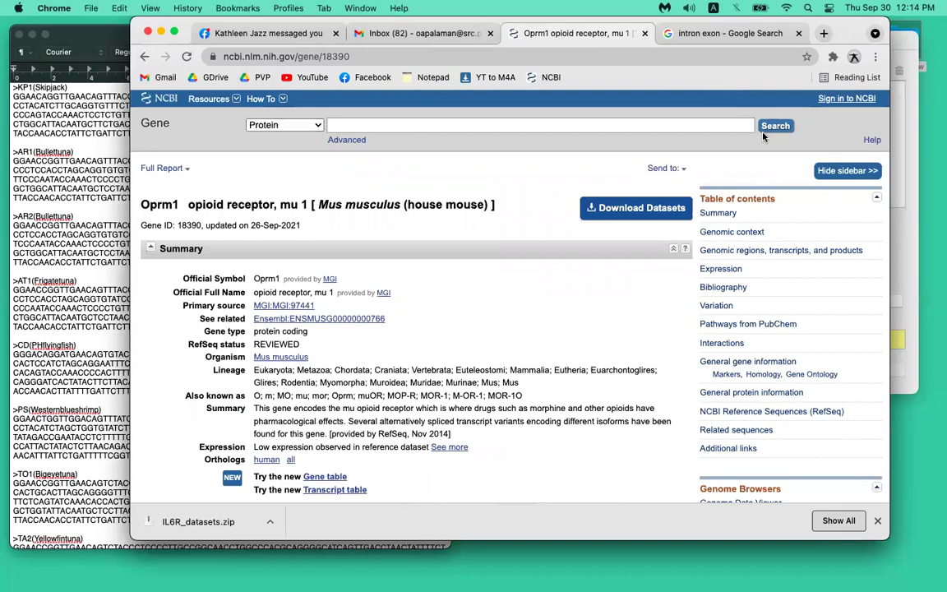
pyautogui.click(664, 127)
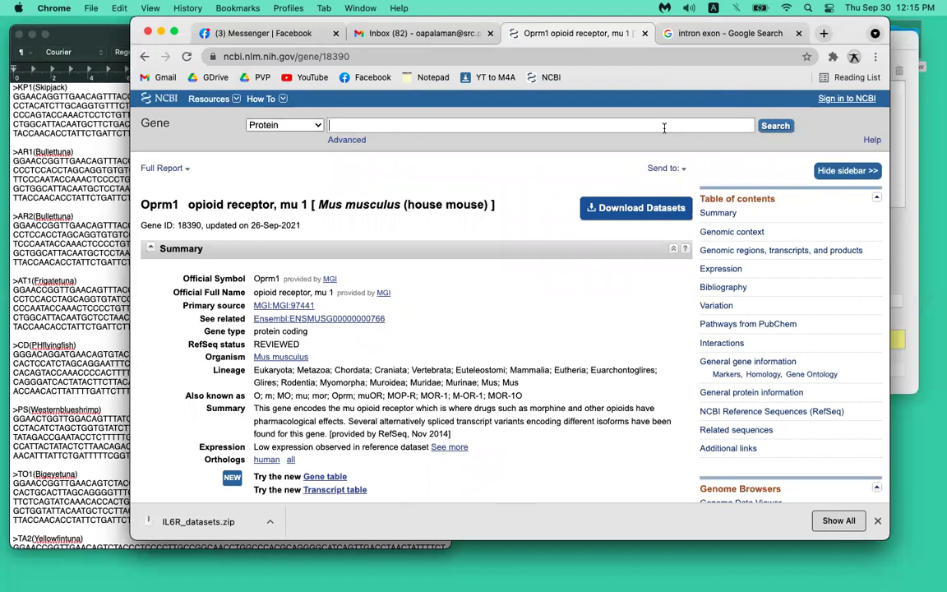
pyautogui.write('olfactory receptor')
pyautogui.press('Return')
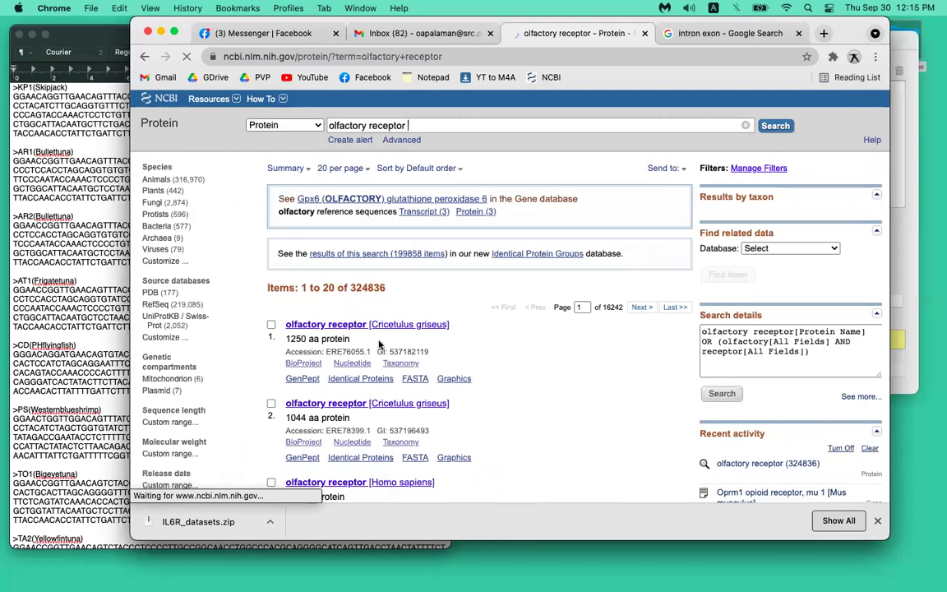
# - Narrow the olfactory receptor Protein results to Mus musculus and open the first partial olfactory receptor record
pyautogui.click(324, 325)
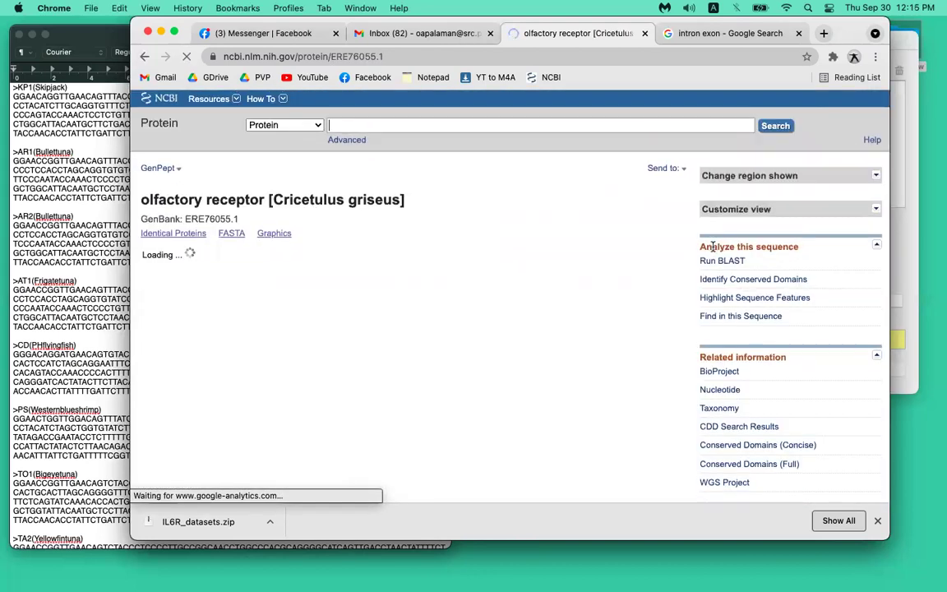
pyautogui.click(144, 56)
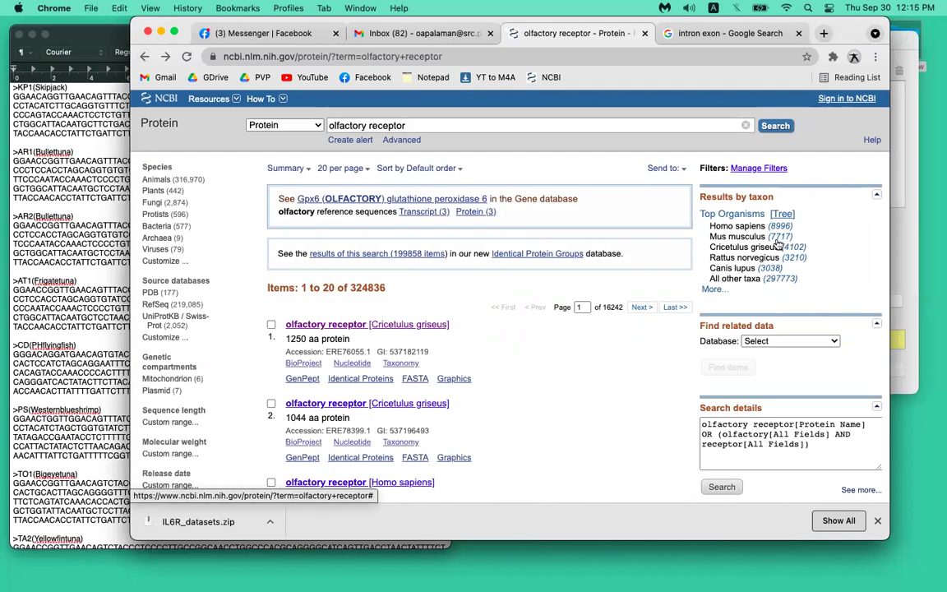
pyautogui.click(778, 243)
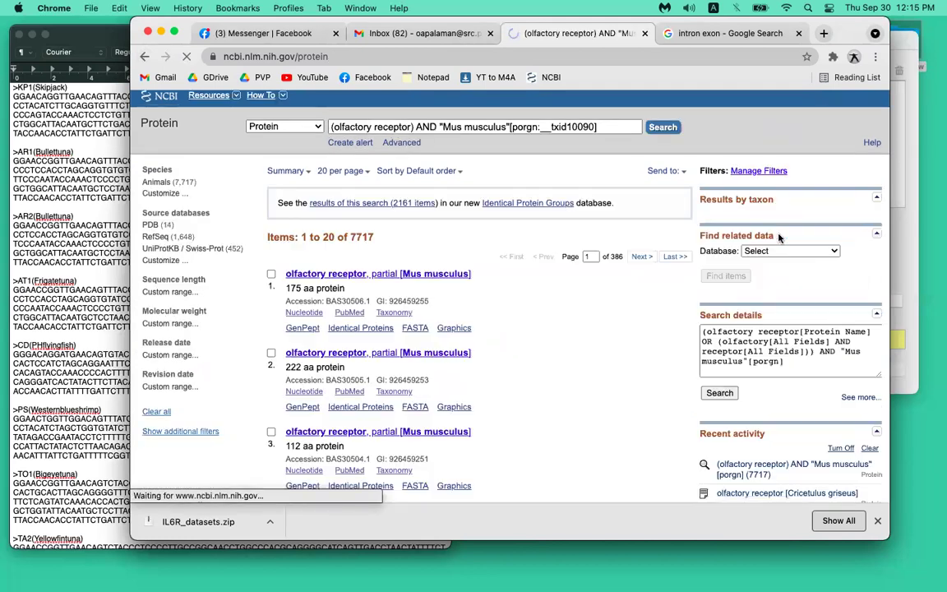
pyautogui.click(377, 273)
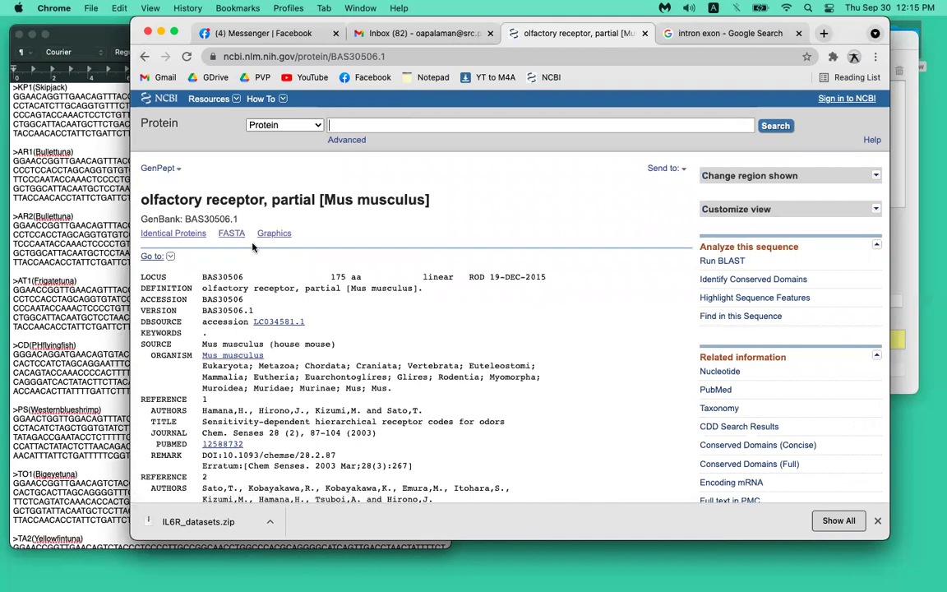
# - View the Mus musculus protein's amino acid sequence in FASTA format and its features in the Graphics view
pyautogui.click(232, 235)
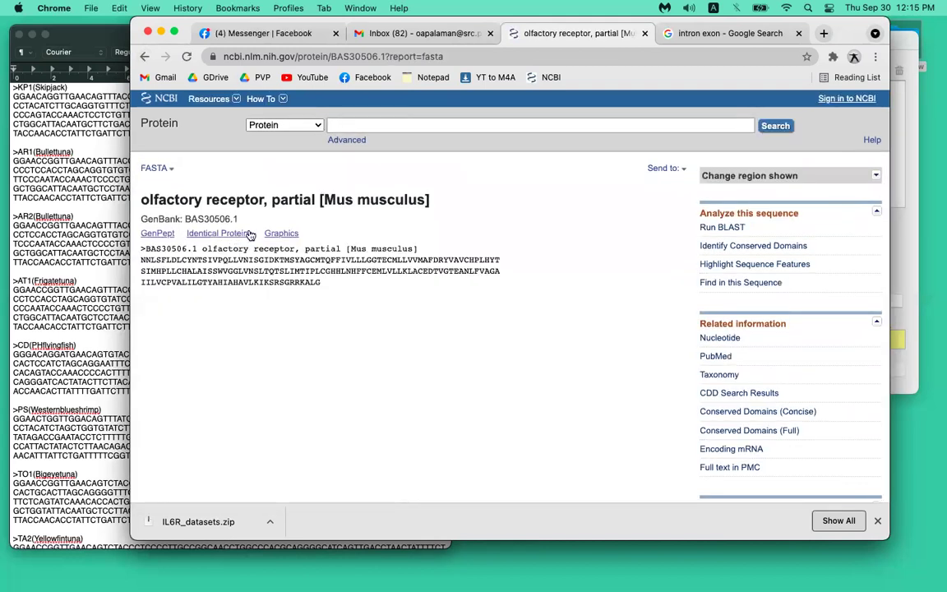
pyautogui.moveTo(322, 291); pyautogui.dragTo(198, 260)
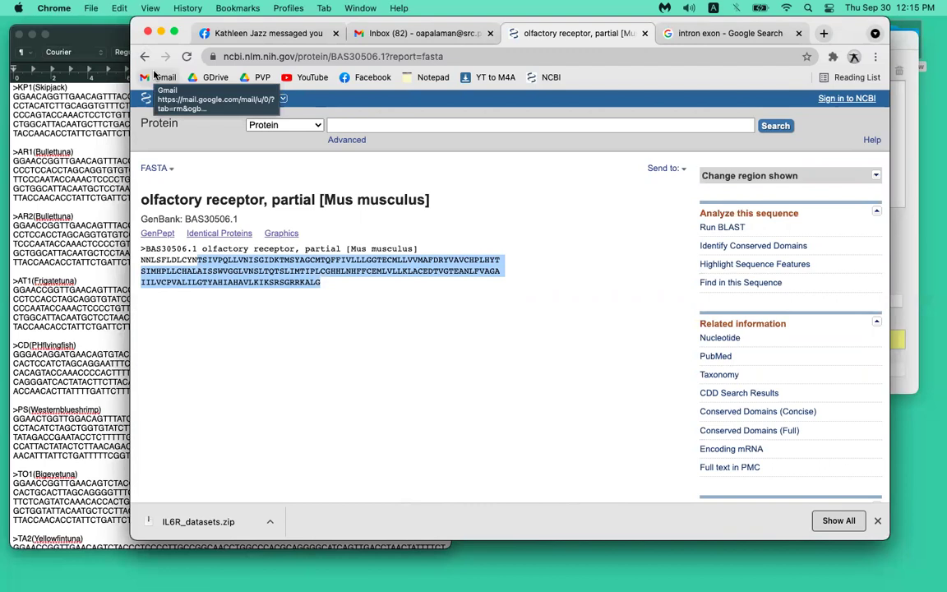
pyautogui.click(288, 233)
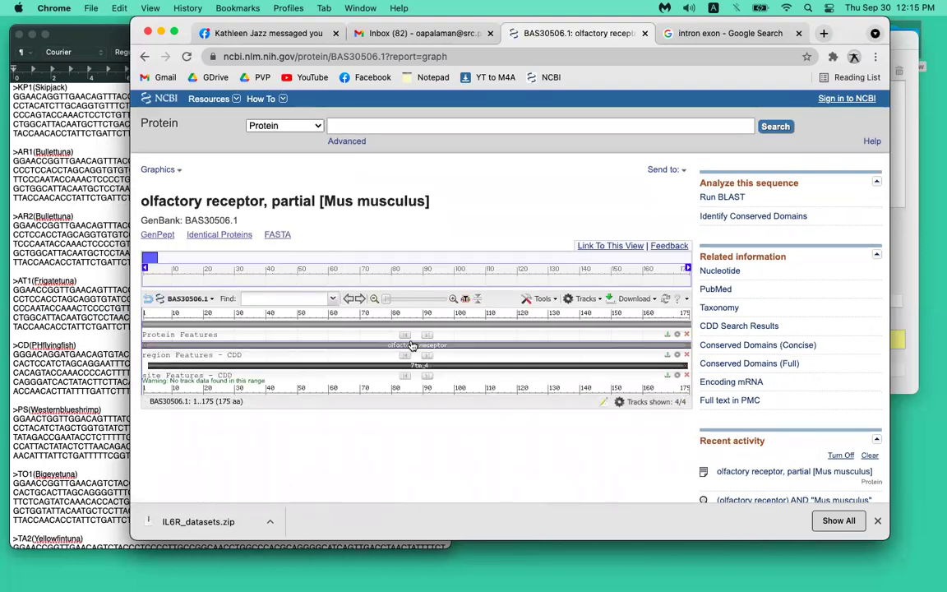
pyautogui.click(384, 345)
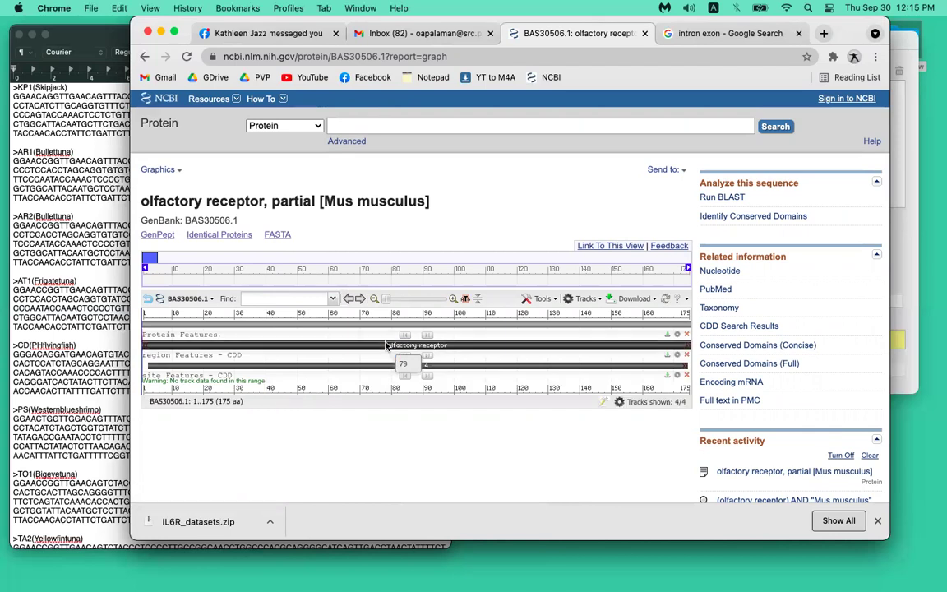
# - Open the protein's related Nucleotide record, display it in FASTA format and select the whole nucleotide sequence
pyautogui.scroll(-3, 743, 181)
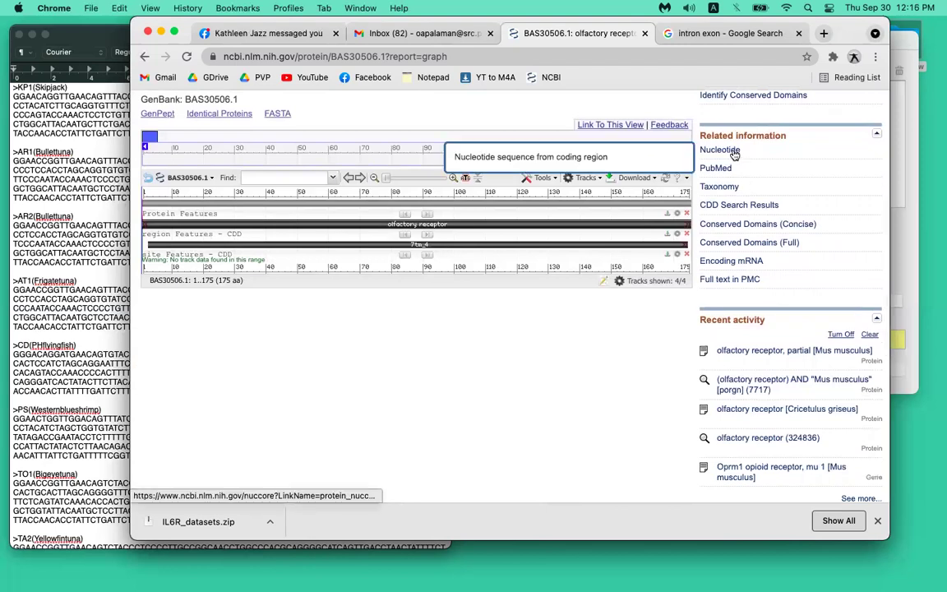
pyautogui.click(734, 152)
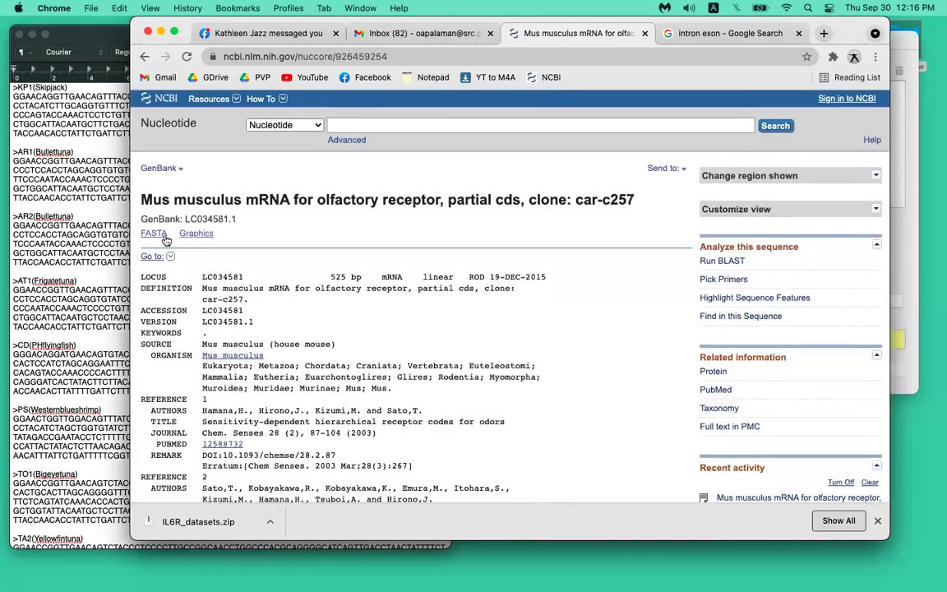
pyautogui.click(158, 234)
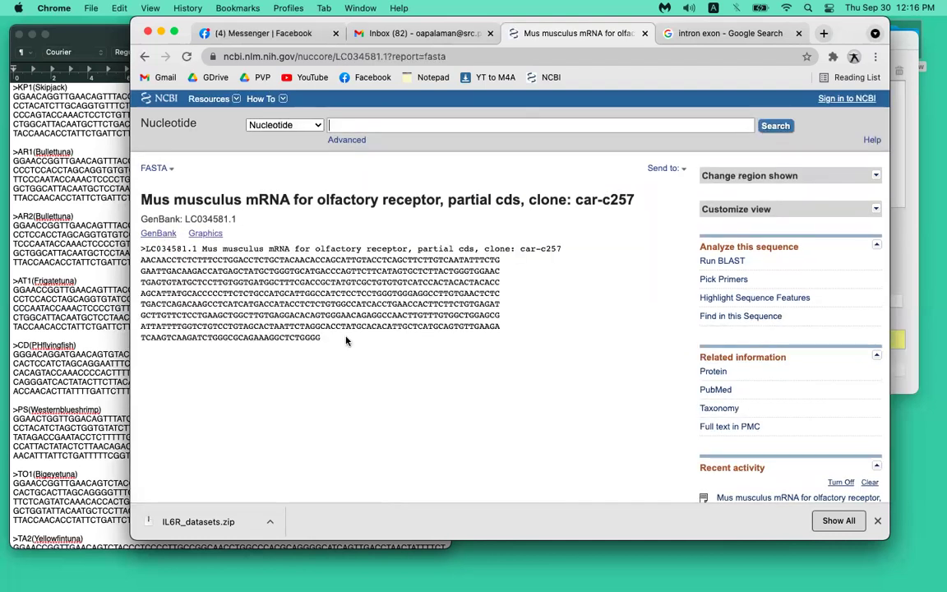
pyautogui.moveTo(340, 338); pyautogui.dragTo(138, 261)
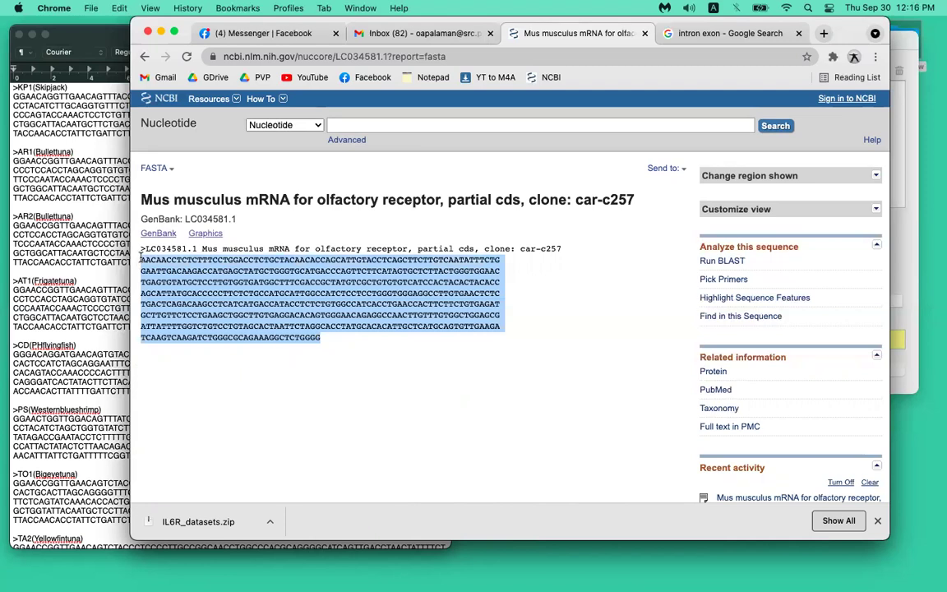
# - Look through the list of searchable databases, keeping Nucleotide selected, and view the intron and exon diagram before returning to the sequence
pyautogui.click(304, 126)
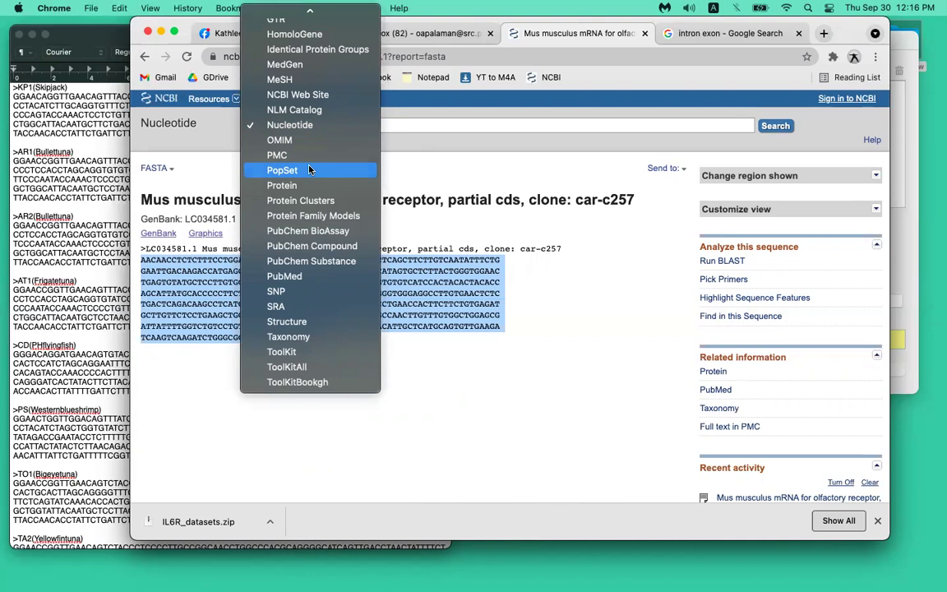
pyautogui.scroll(5, 320, 123)
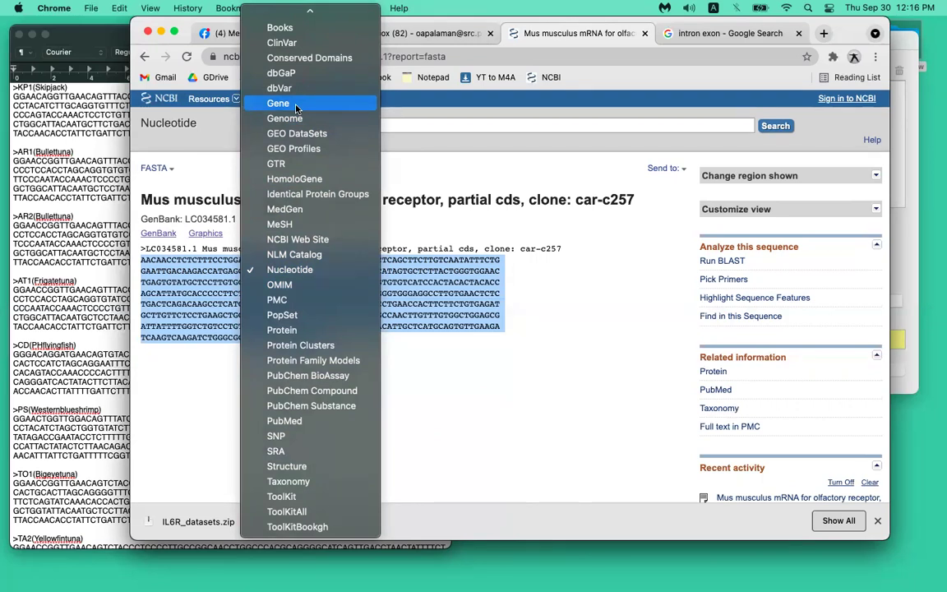
pyautogui.click(661, 30)
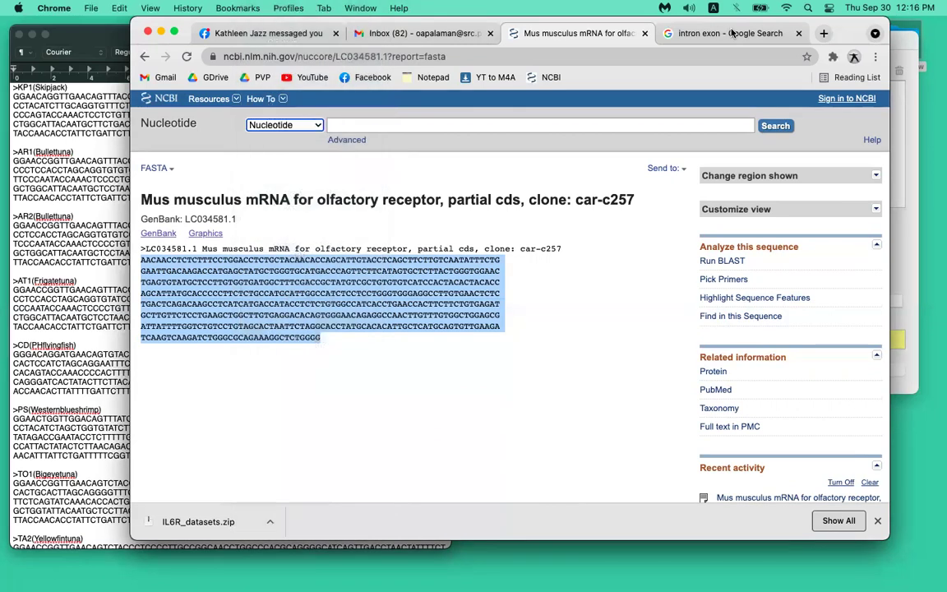
pyautogui.click(725, 31)
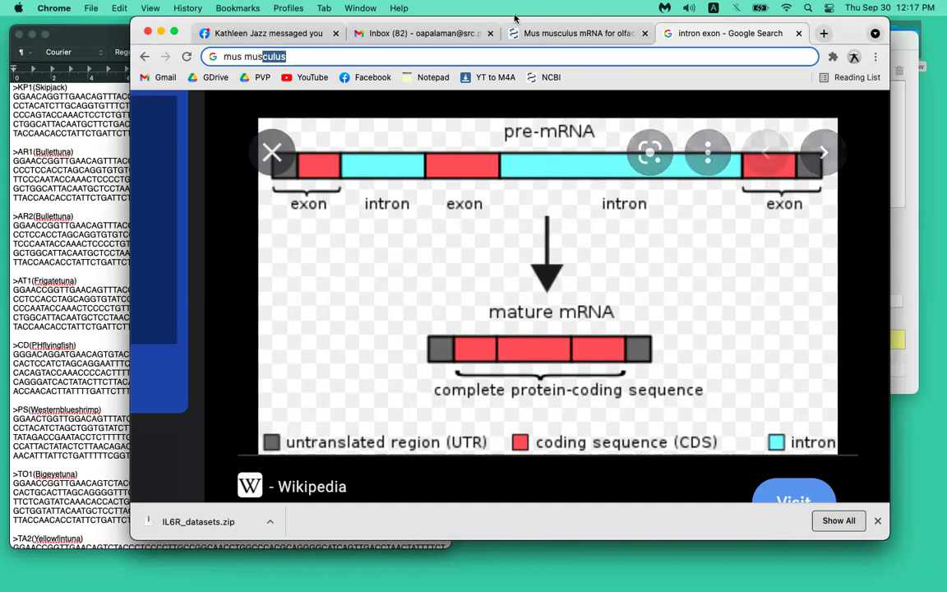
pyautogui.click(594, 41)
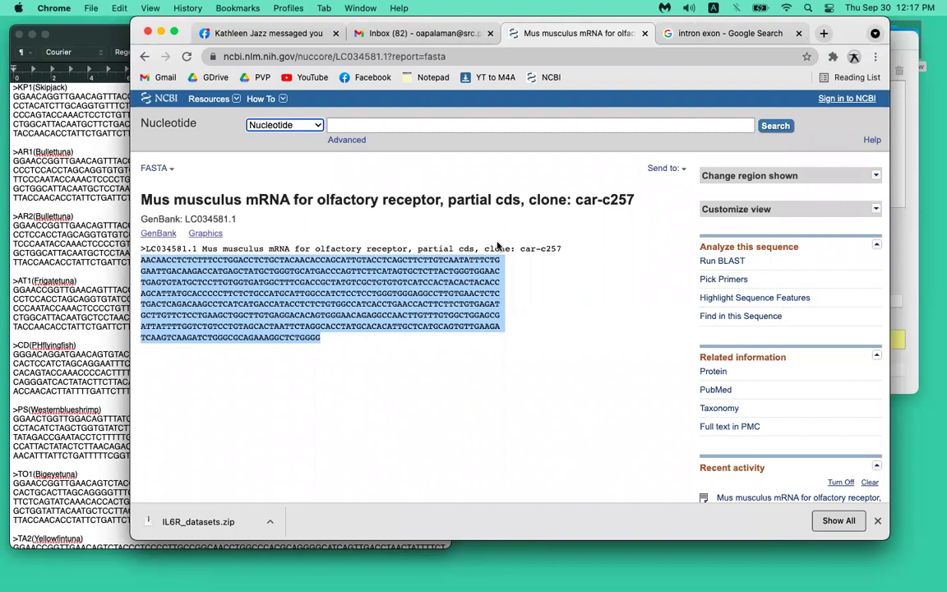
# - Switch to TextEdit and look through the FASTA sequences in cox1 in tuna and its diet.rtf
pyautogui.click(92, 188)
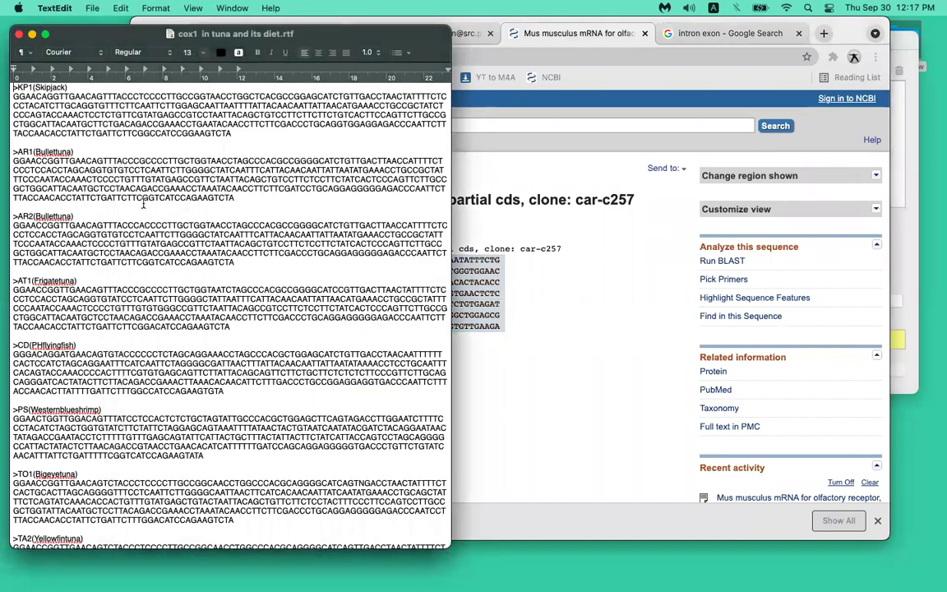
pyautogui.scroll(-15, 128, 383)
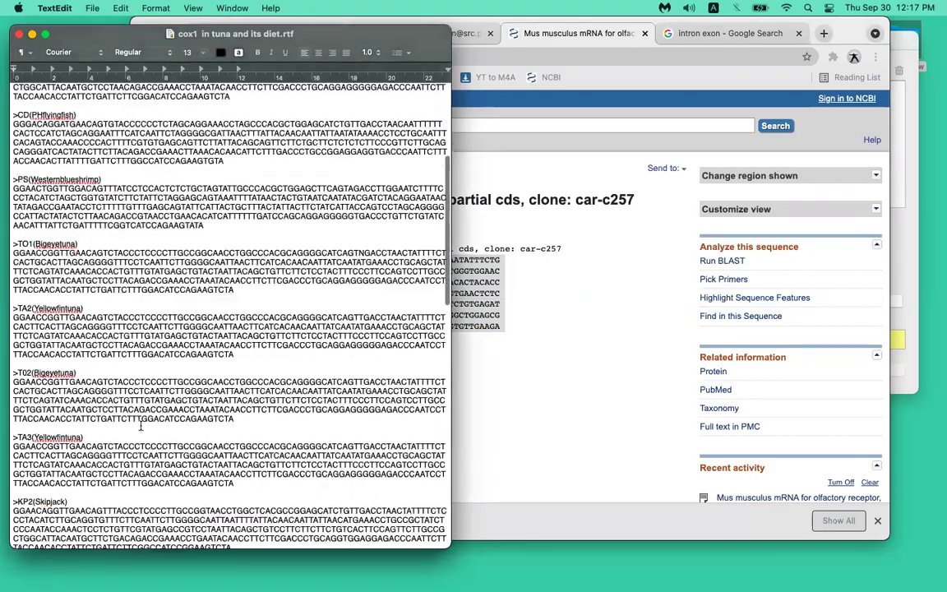
pyautogui.scroll(15, 141, 430)
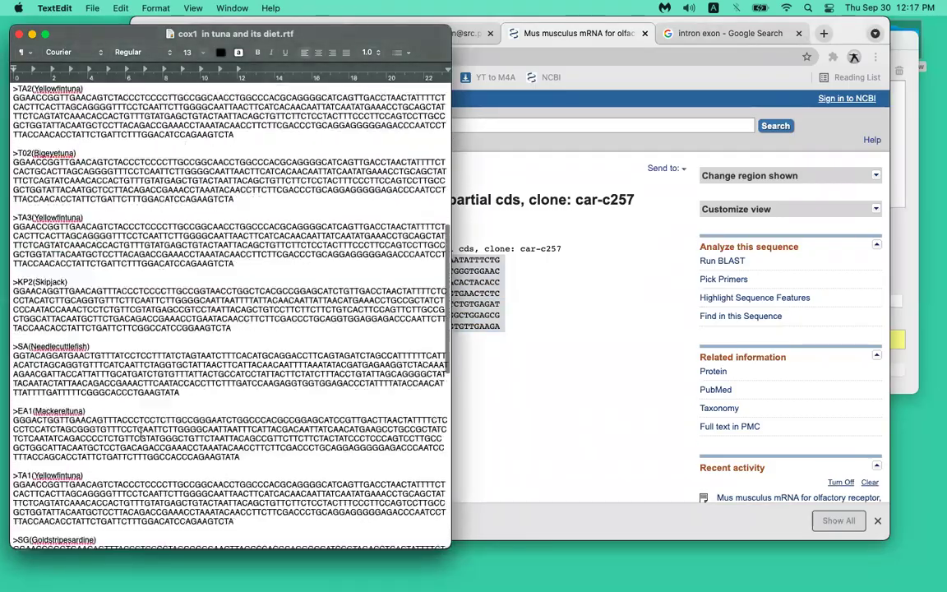
pyautogui.moveTo(303, 37); pyautogui.dragTo(304, 30)
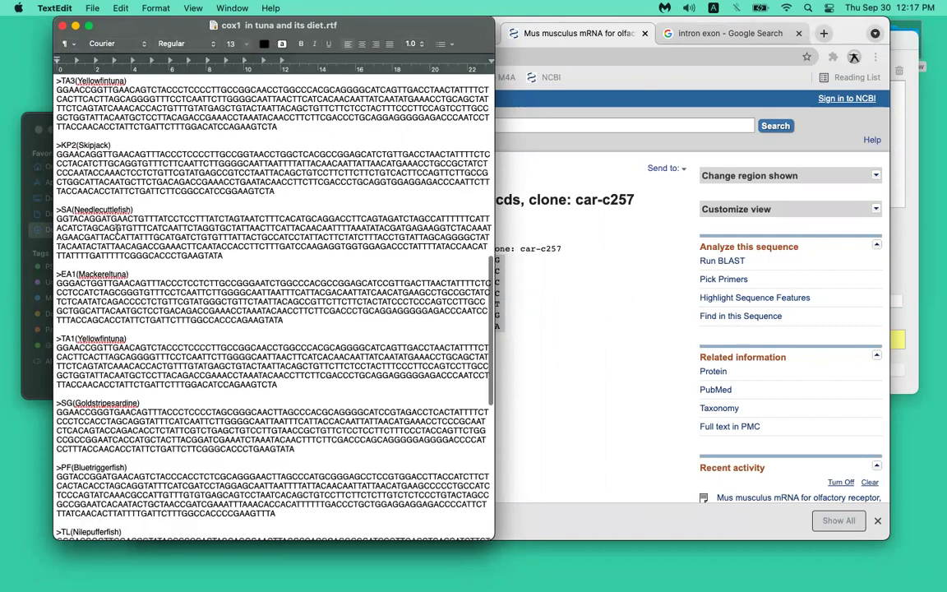
pyautogui.scroll(-15, 107, 206)
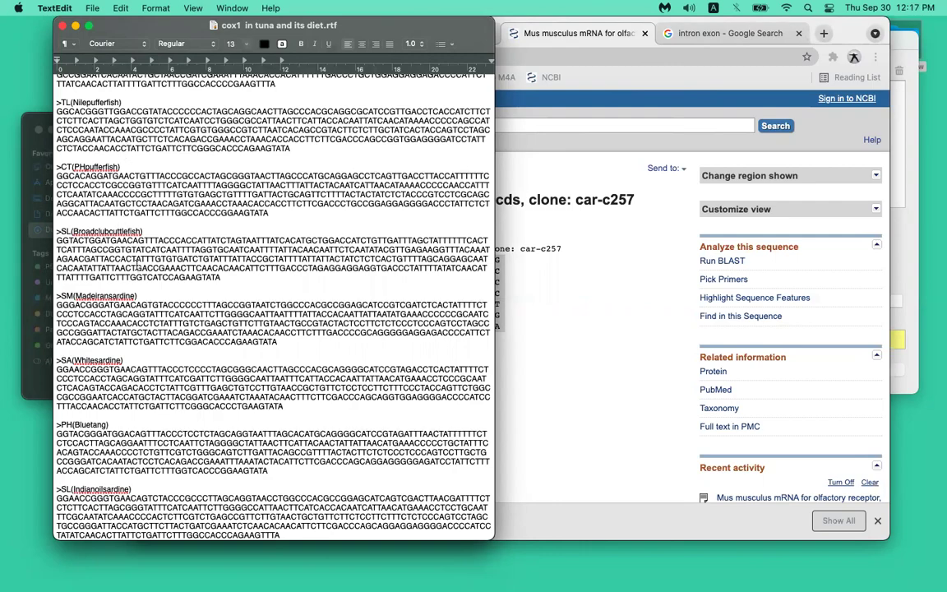
pyautogui.scroll(20, 160, 263)
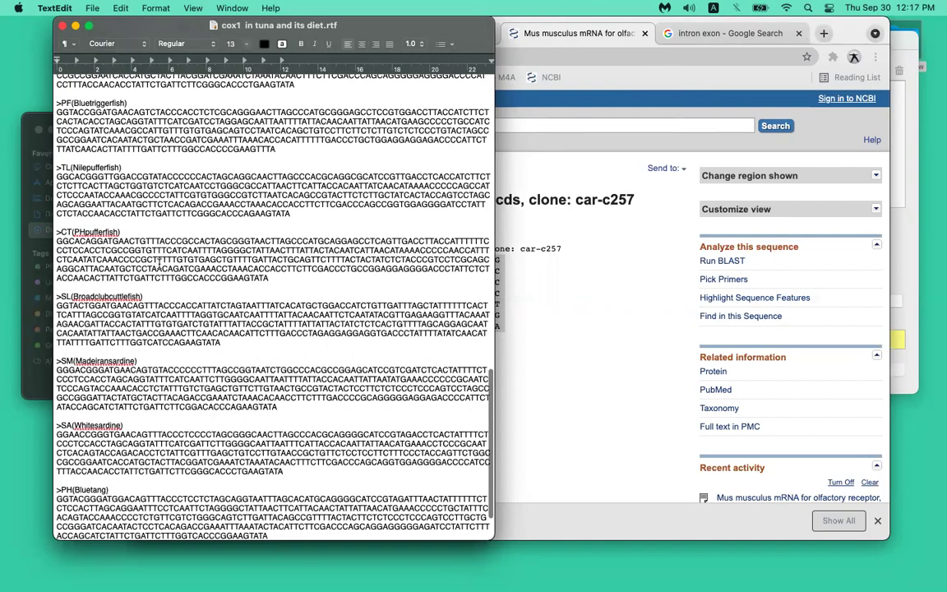
pyautogui.scroll(5, 160, 263)
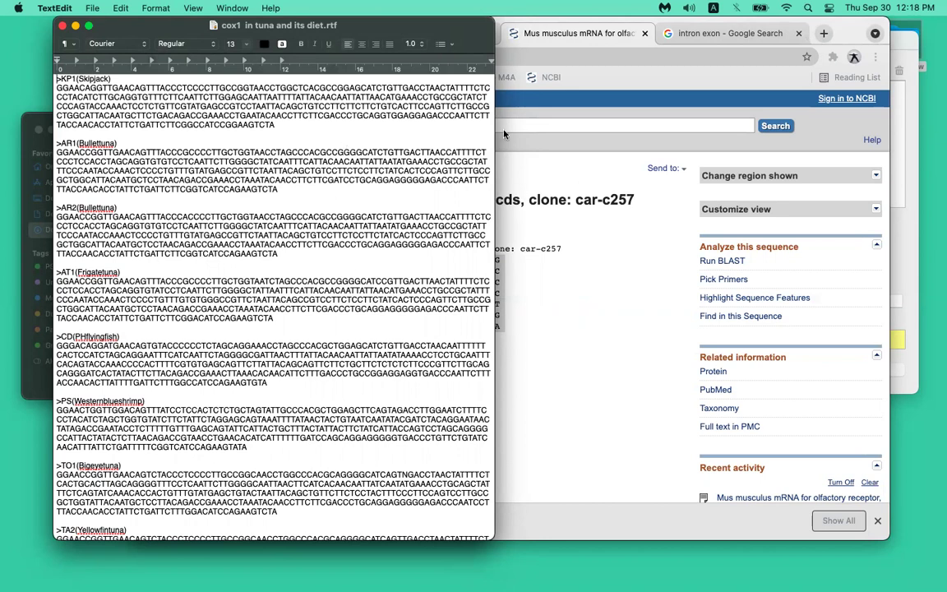
# - Switch to SnapGene, dismiss the new protein file dialog and bring up the start window, clear of the sequence text
pyautogui.click(911, 273)
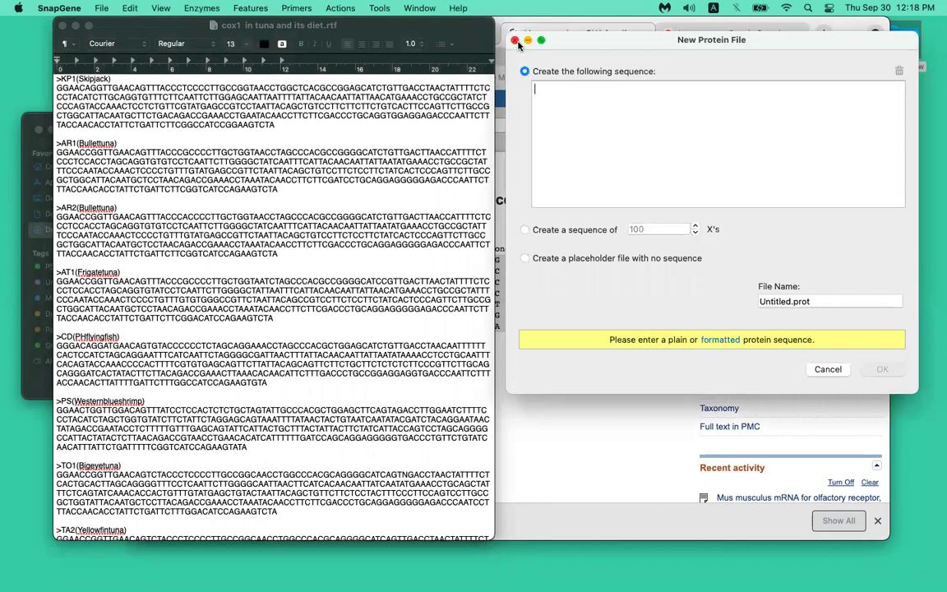
pyautogui.press('Escape')
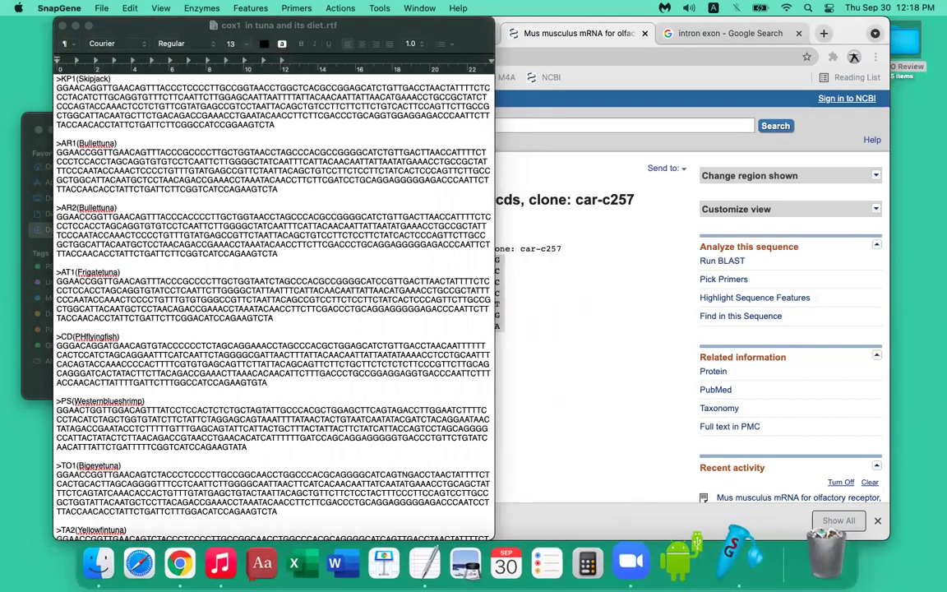
pyautogui.click(749, 567)
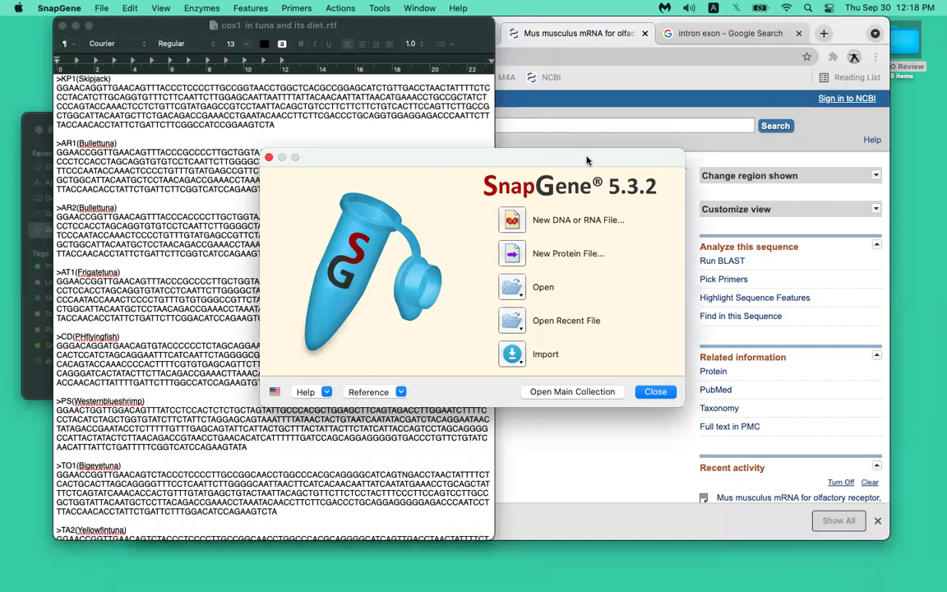
pyautogui.moveTo(516, 156); pyautogui.dragTo(666, 59)
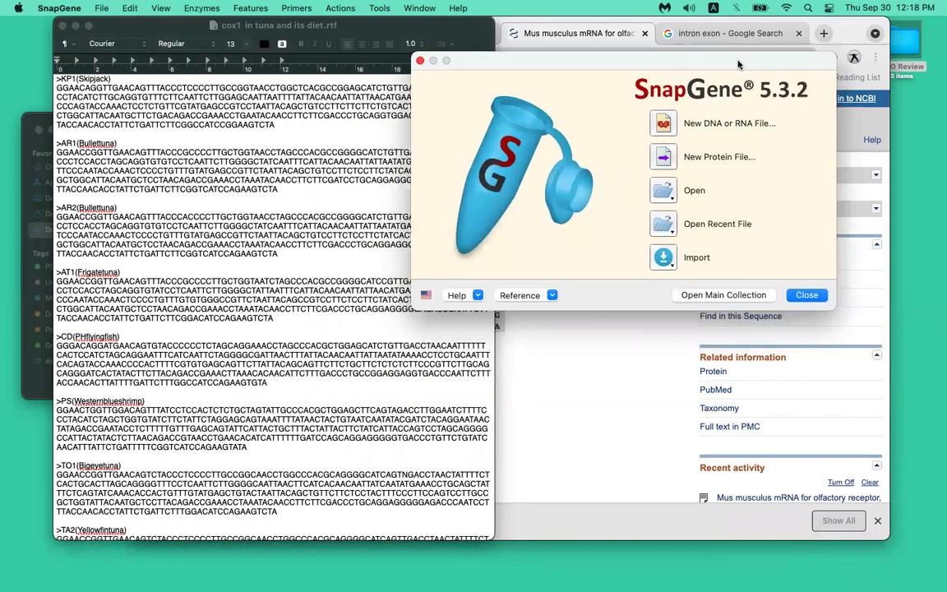
# - Open cox1 in tuna and its diet.rtf as a non-alignment file and look through the sequences offered for import
pyautogui.click(663, 200)
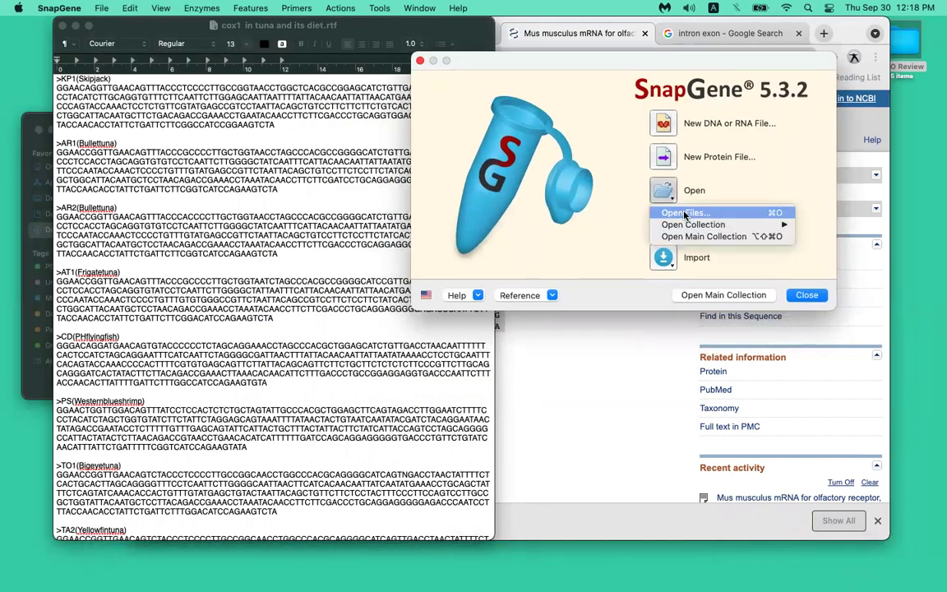
pyautogui.click(686, 212)
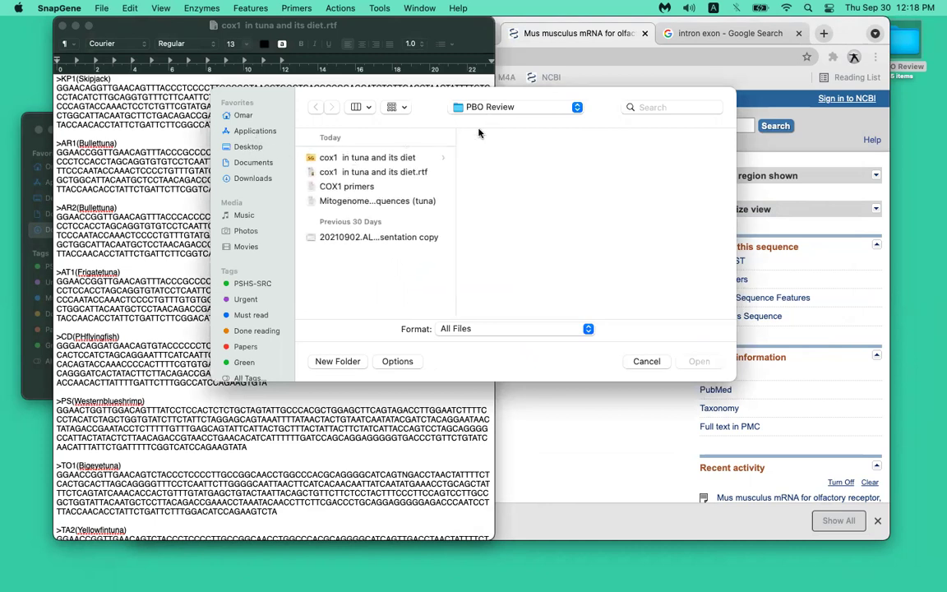
pyautogui.click(401, 175)
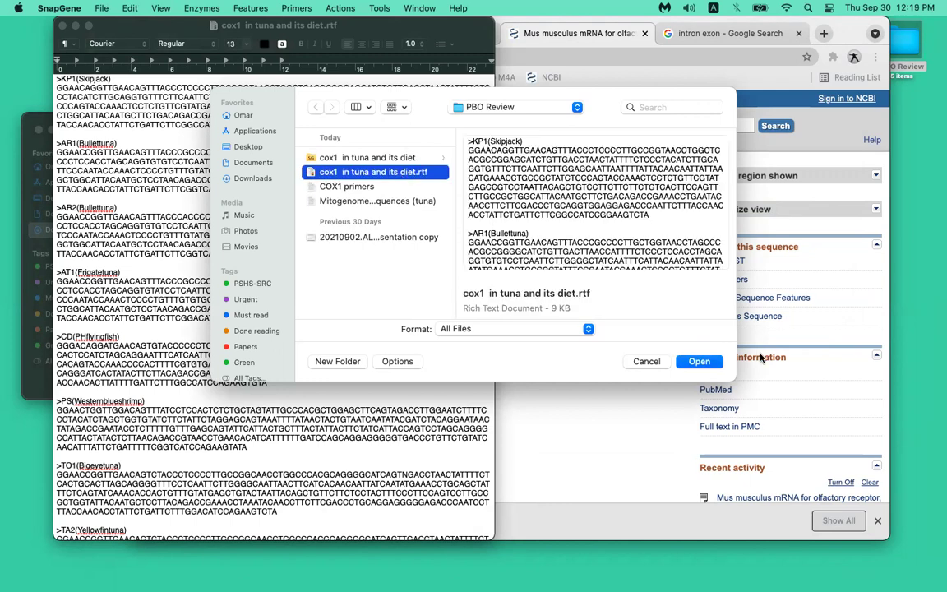
pyautogui.click(722, 363)
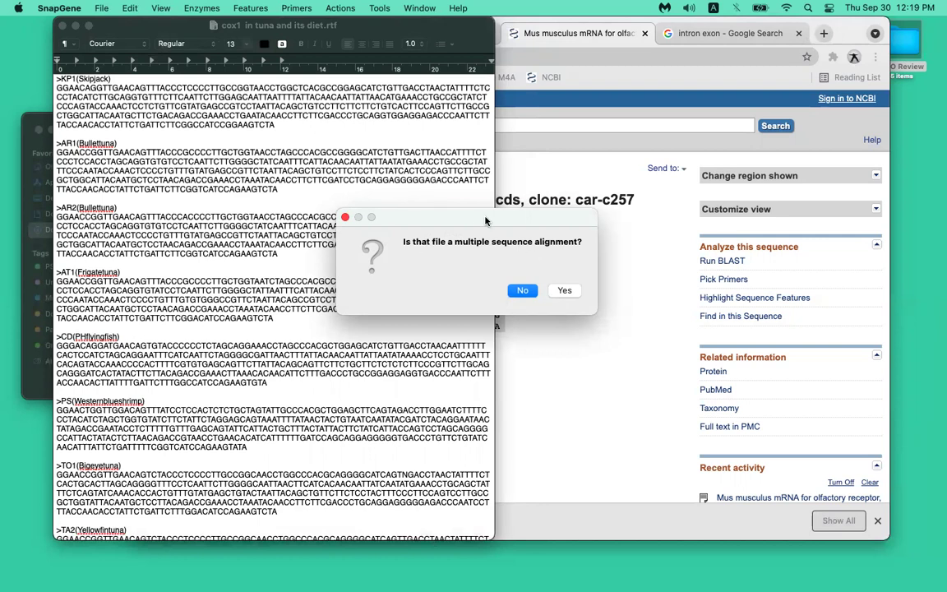
pyautogui.click(525, 292)
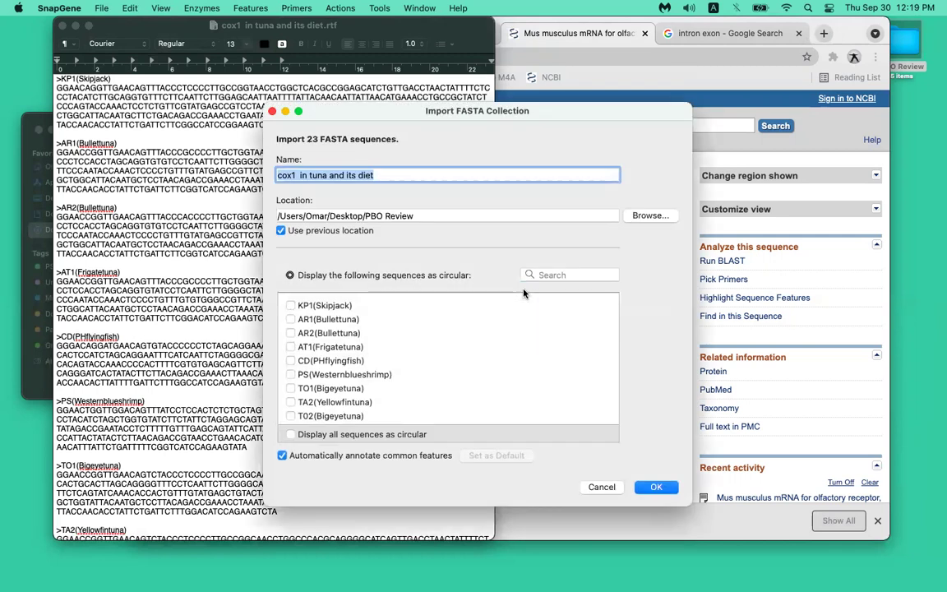
pyautogui.scroll(-3, 325, 327)
pyautogui.scroll(-3, 325, 327)
pyautogui.scroll(8, 325, 328)
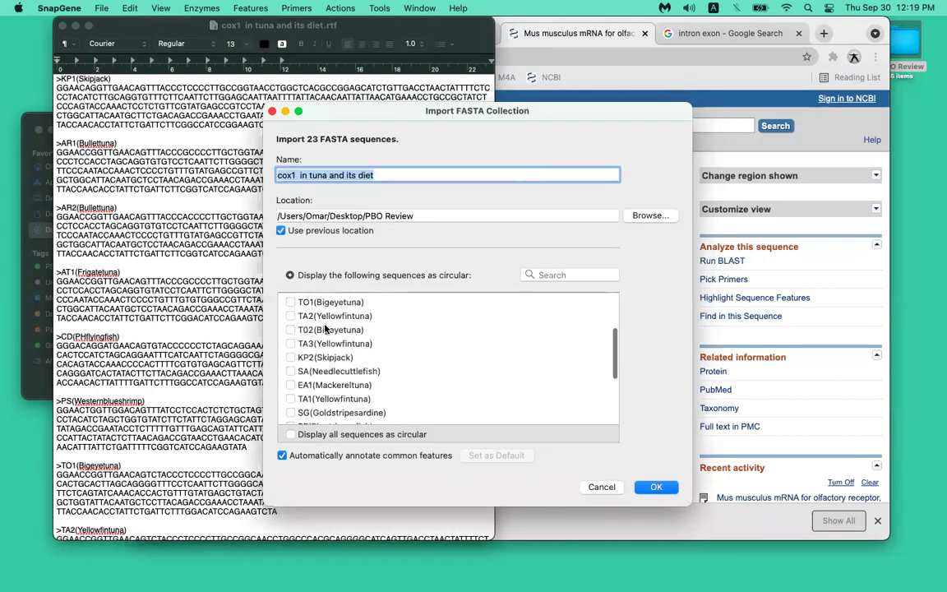
# - Rename the FASTA collection as cox1 tuna and food
pyautogui.moveTo(654, 110); pyautogui.dragTo(662, 57)
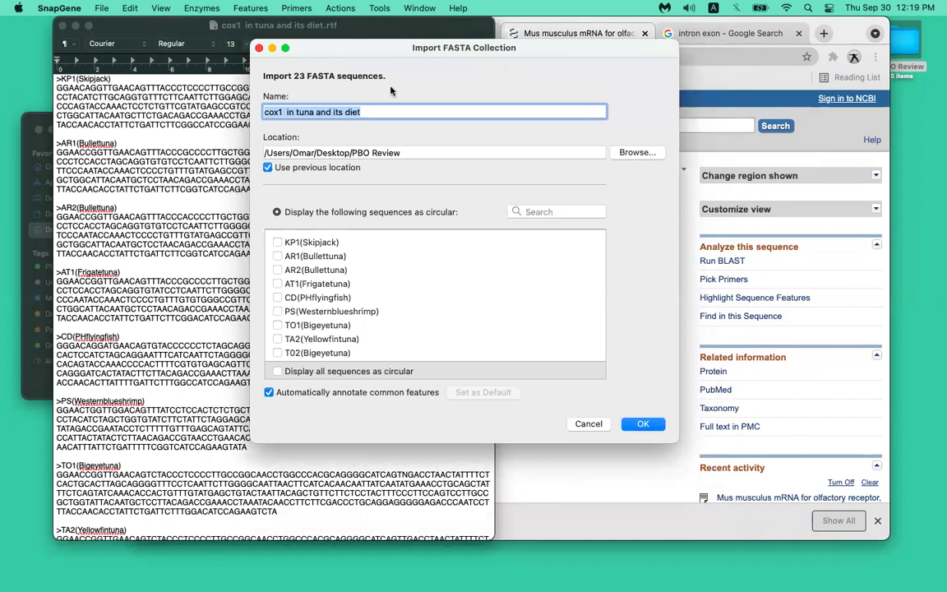
pyautogui.doubleClick(371, 112)
pyautogui.doubleClick(370, 112)
pyautogui.tripleClick(371, 112)
pyautogui.click(397, 111)
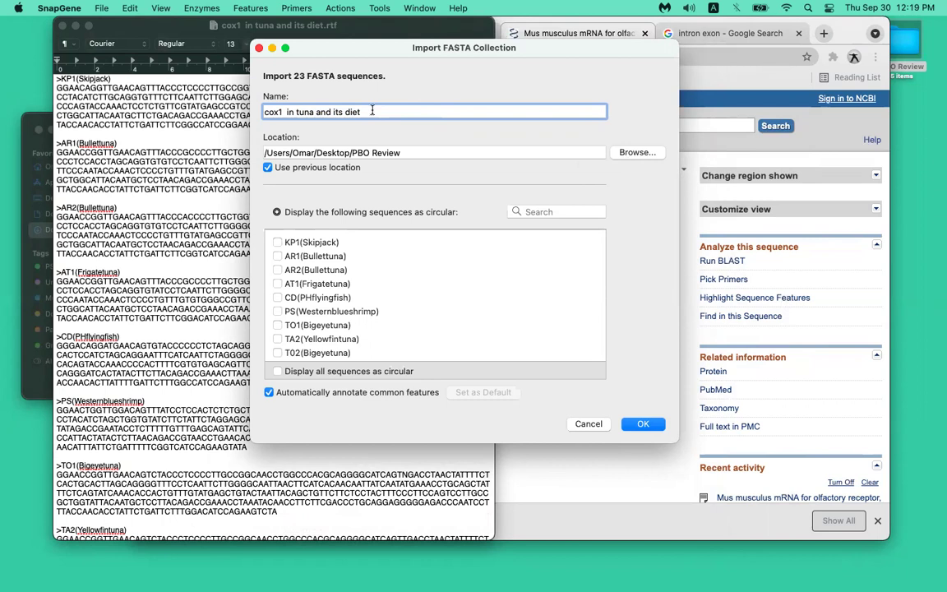
pyautogui.doubleClick(290, 112)
pyautogui.press('BackSpace')
pyautogui.press('BackSpace')
pyautogui.click(319, 112)
pyautogui.hotkey('shift', 'End')
pyautogui.write('food')
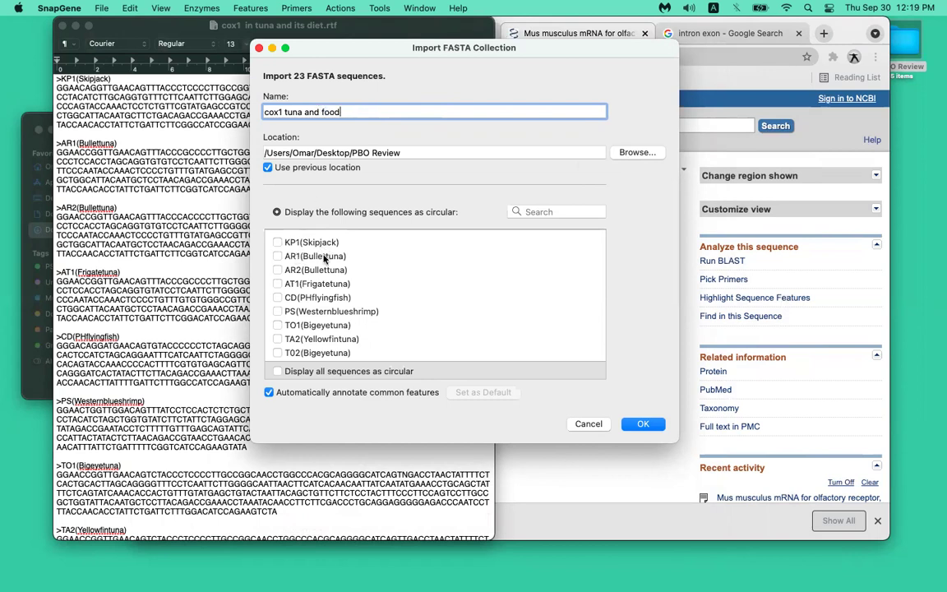
# - Import the FASTA collection with no sequences set as circular and common features annotated automatically
pyautogui.scroll(-5, 321, 279)
pyautogui.click(308, 299)
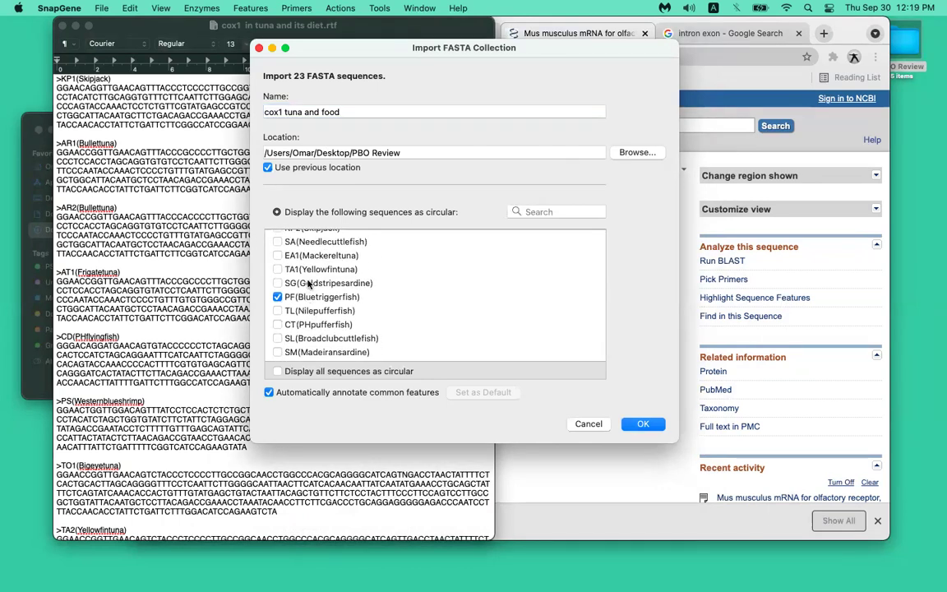
pyautogui.click(281, 297)
pyautogui.scroll(5, 314, 306)
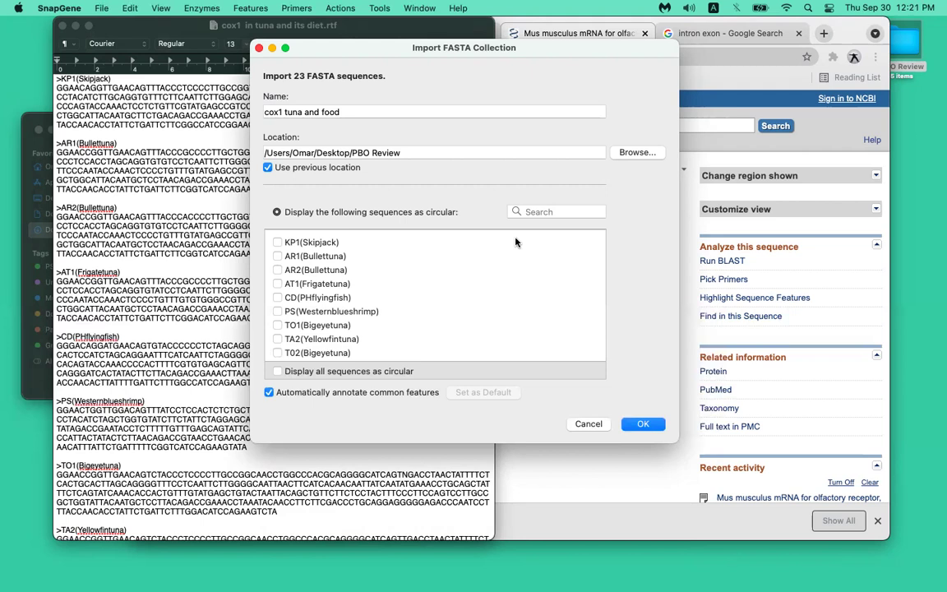
pyautogui.click(644, 425)
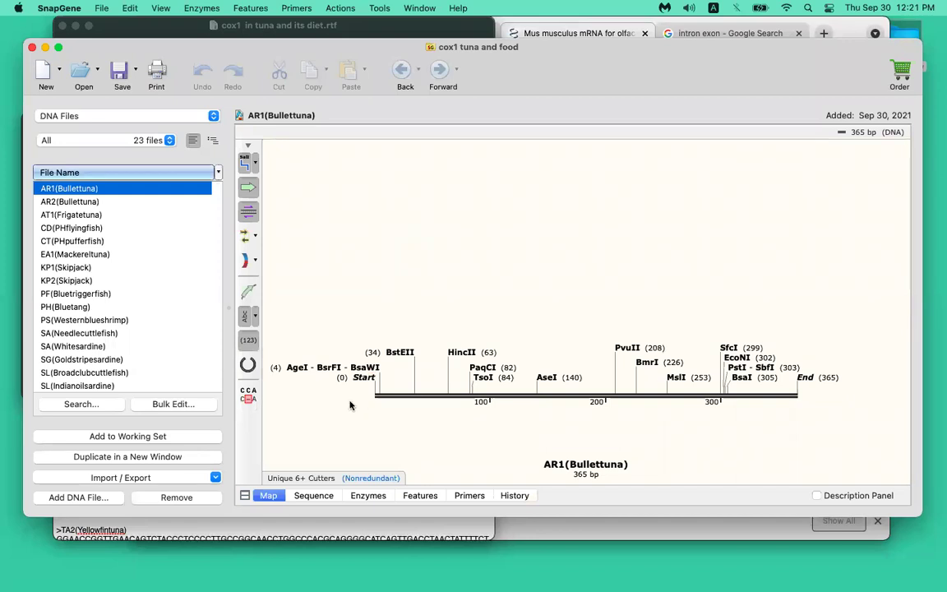
# - View the maps of the AR2(Bullettuna), KP1(Skipjack), PH(Bluetang) and SA(Needlecuttlefish) sequences in the collection
pyautogui.click(74, 201)
pyautogui.click(84, 268)
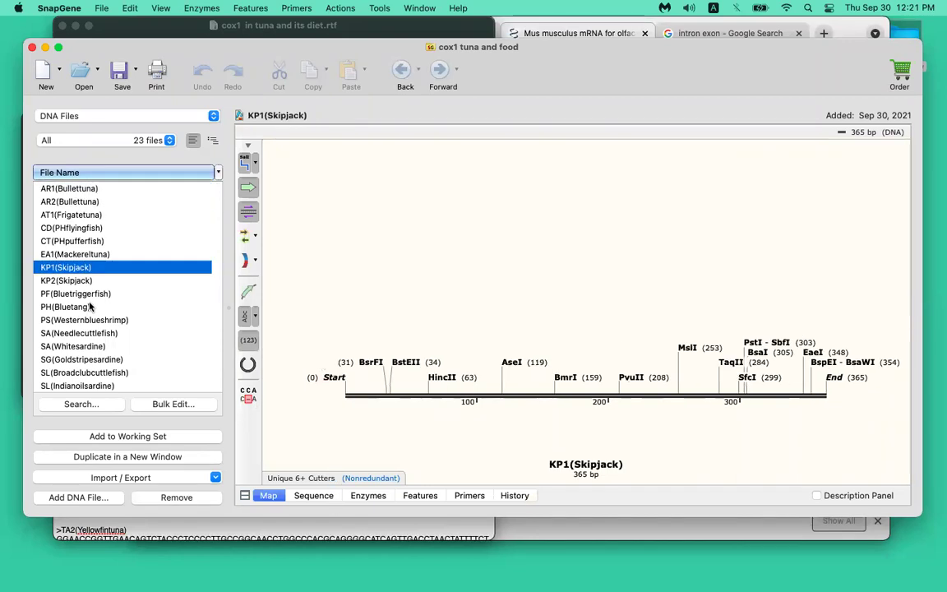
pyautogui.click(85, 306)
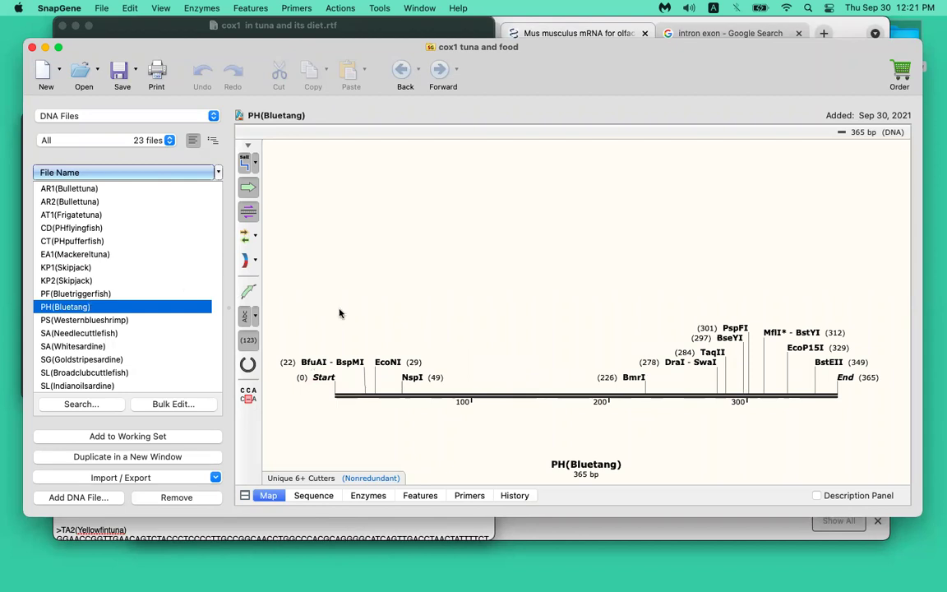
pyautogui.click(127, 333)
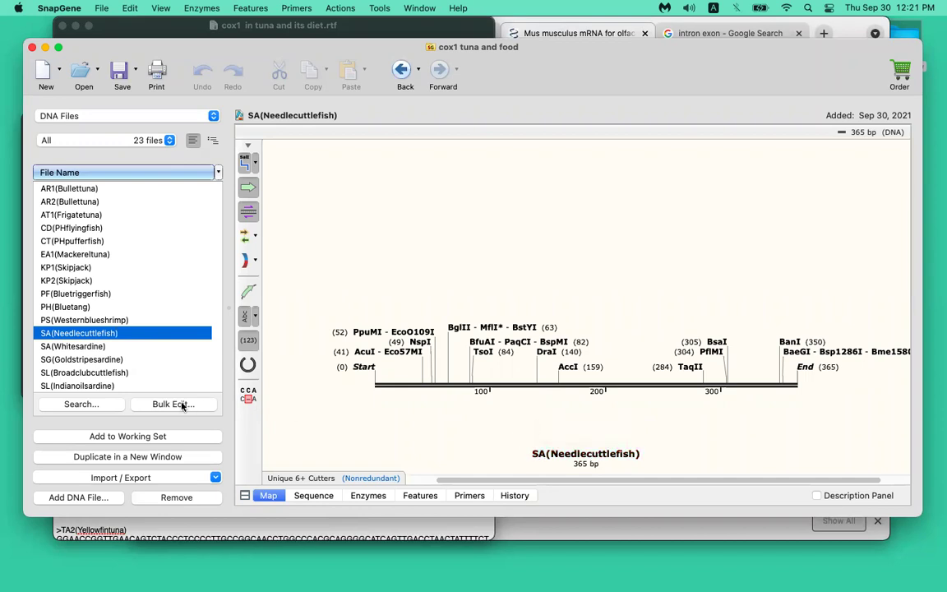
# - View the SL(Indianoilsardine) map in its own window beside the file list, and close that window without saving
pyautogui.click(115, 374)
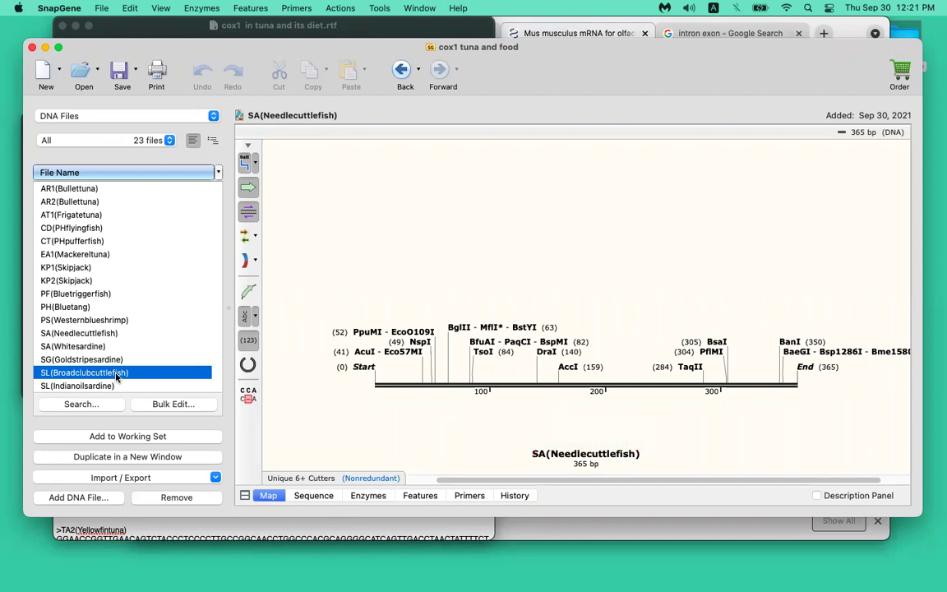
pyautogui.press('Down')
pyautogui.press('Return')
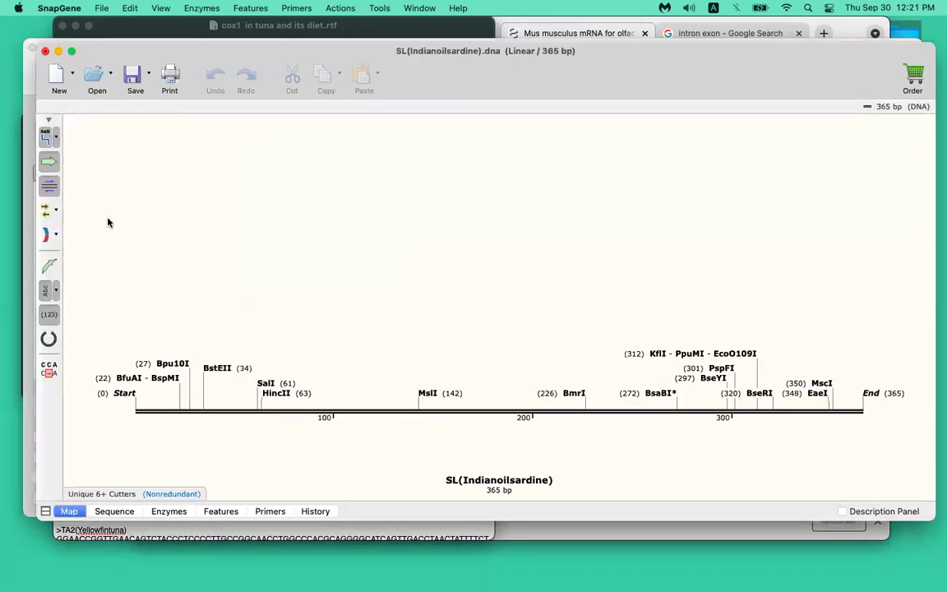
pyautogui.moveTo(106, 56); pyautogui.dragTo(185, 35)
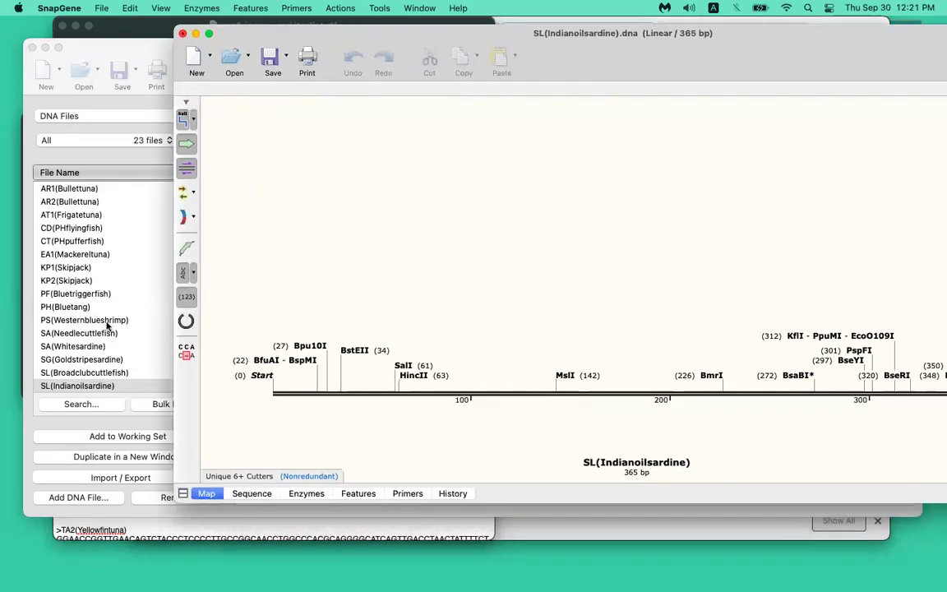
pyautogui.moveTo(270, 40); pyautogui.dragTo(124, 75)
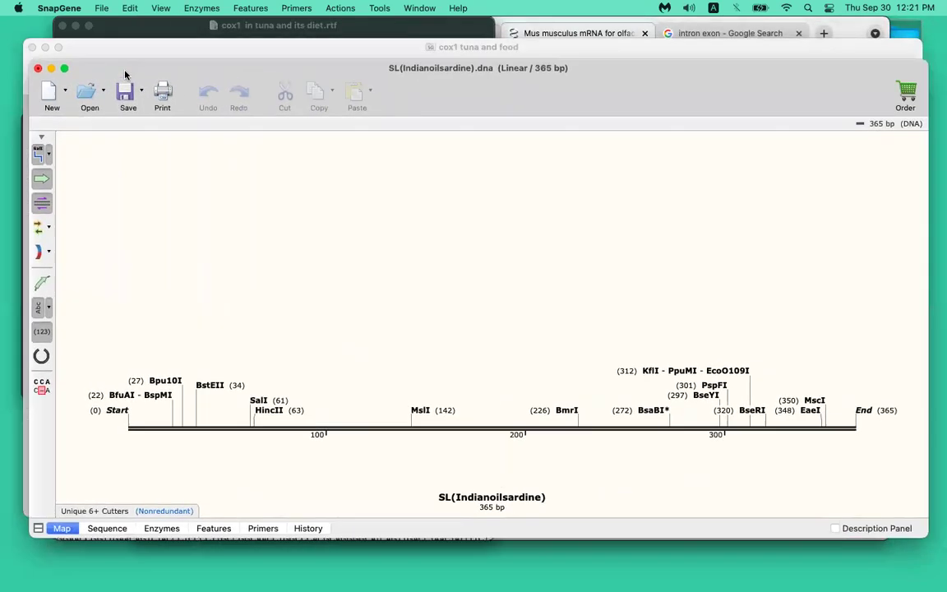
pyautogui.moveTo(26, 74); pyautogui.dragTo(184, 87)
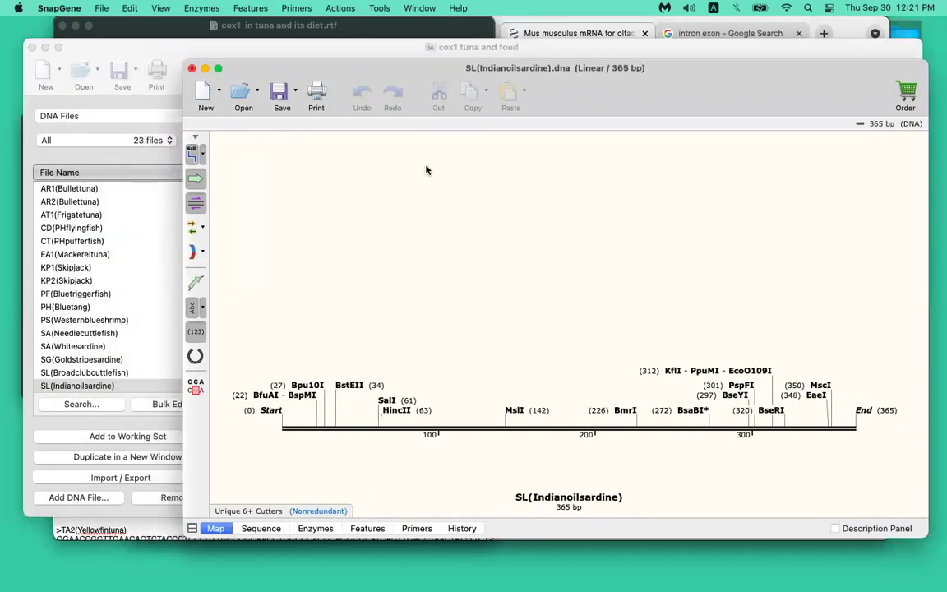
pyautogui.click(193, 69)
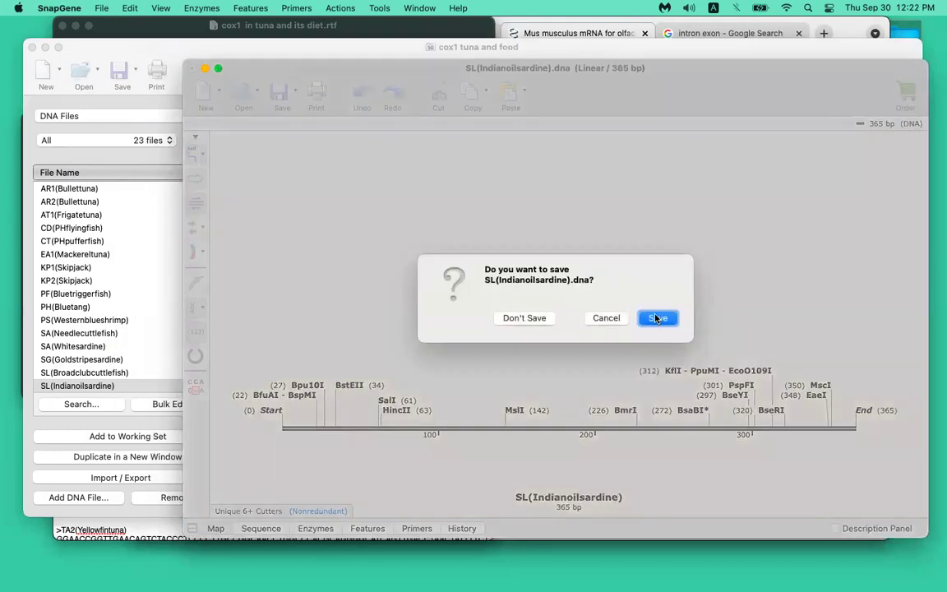
pyautogui.click(527, 322)
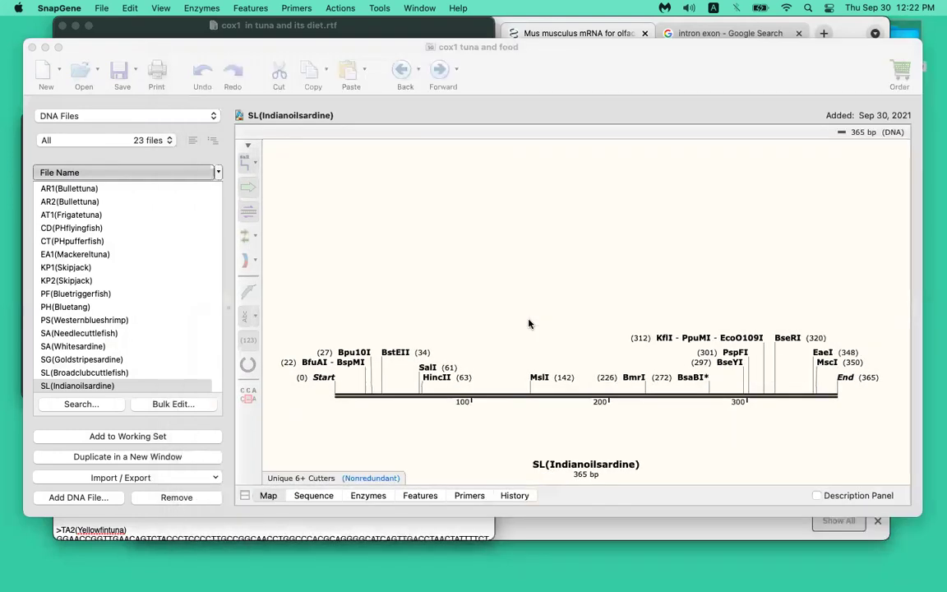
# - Look through the collection's DNA files and display the CD(PHflyingfish) map
pyautogui.scroll(-3, 89, 308)
pyautogui.scroll(1, 88, 309)
pyautogui.scroll(-2, 89, 309)
pyautogui.scroll(4, 89, 309)
pyautogui.click(163, 219)
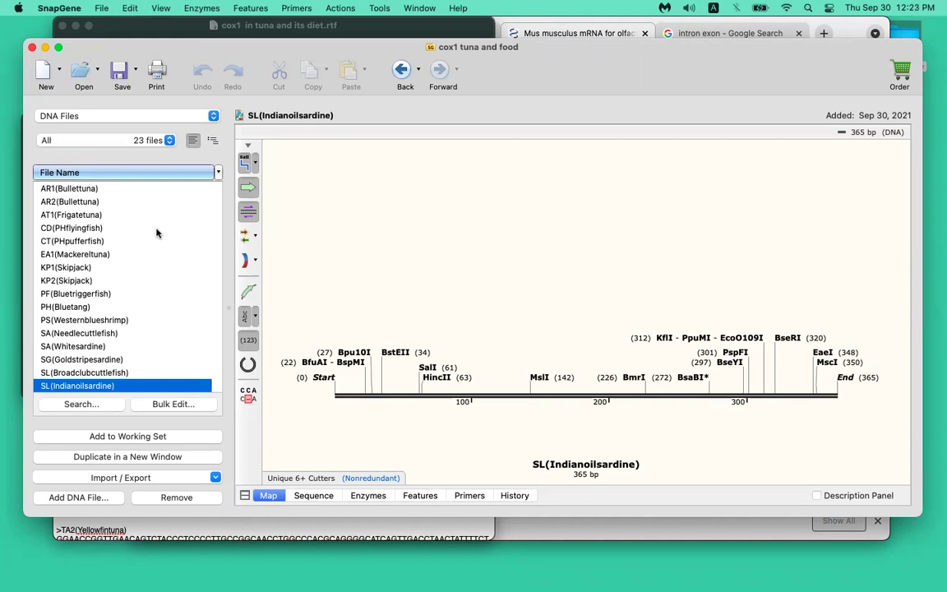
pyautogui.click(156, 230)
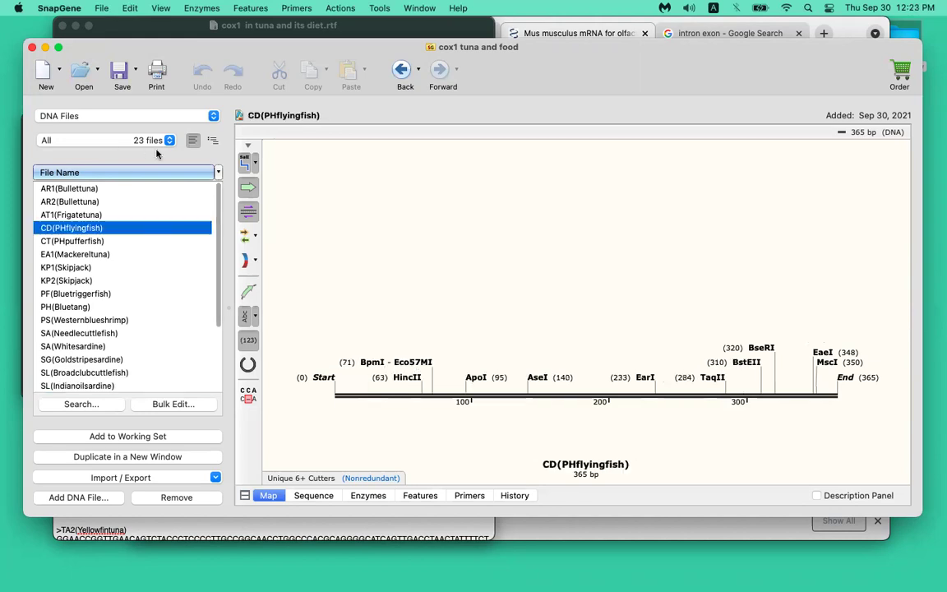
pyautogui.click(351, 8)
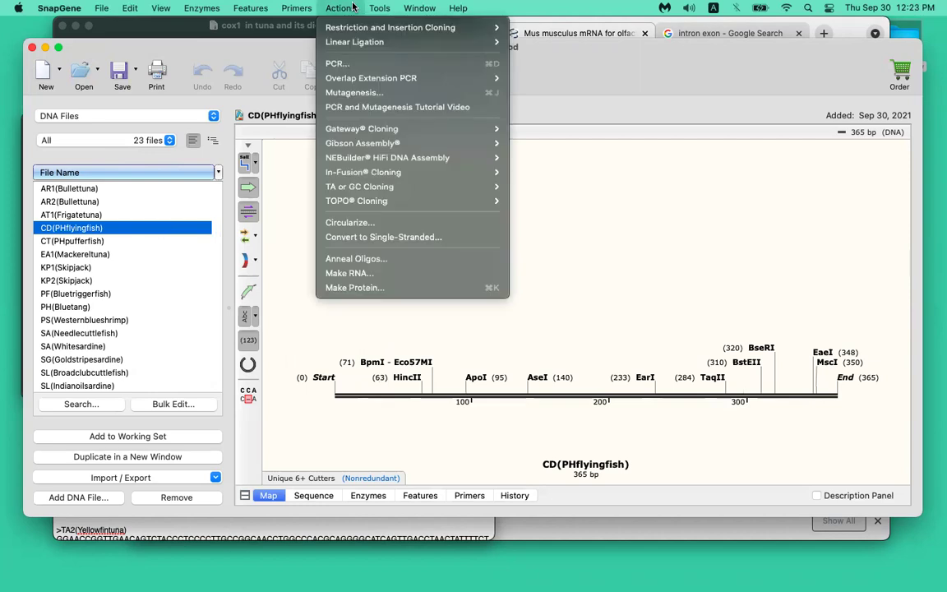
pyautogui.moveTo(306, 7)
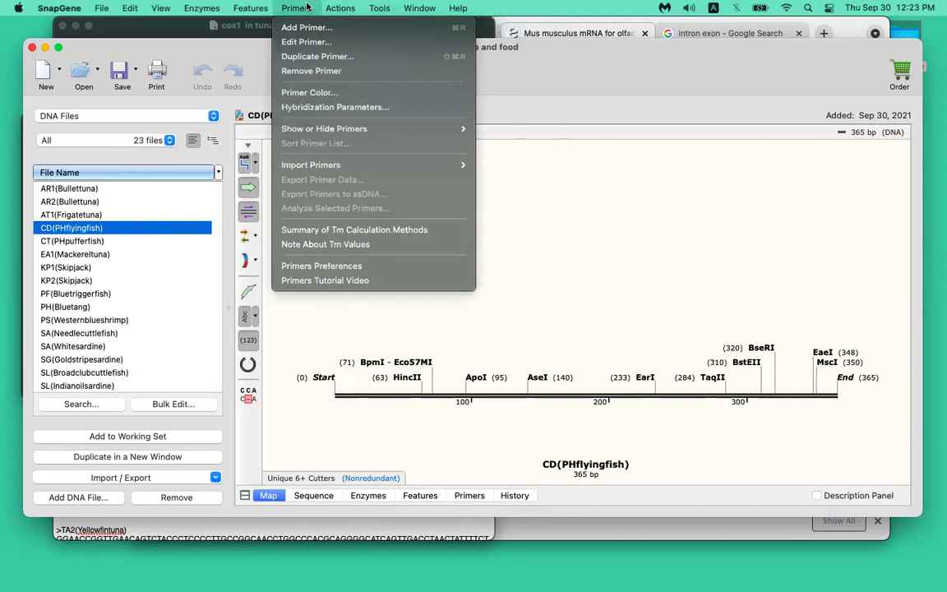
pyautogui.moveTo(379, 7)
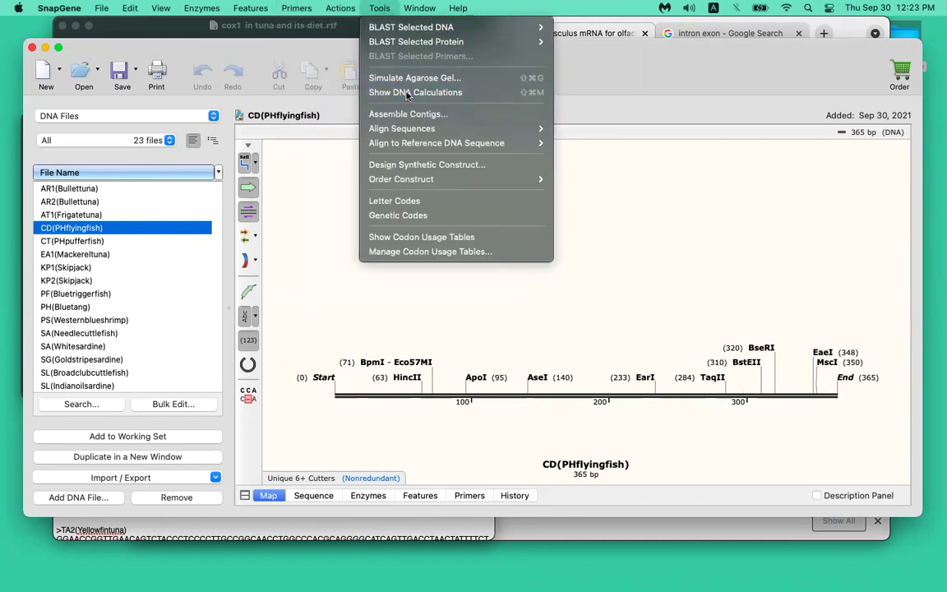
pyautogui.moveTo(418, 136)
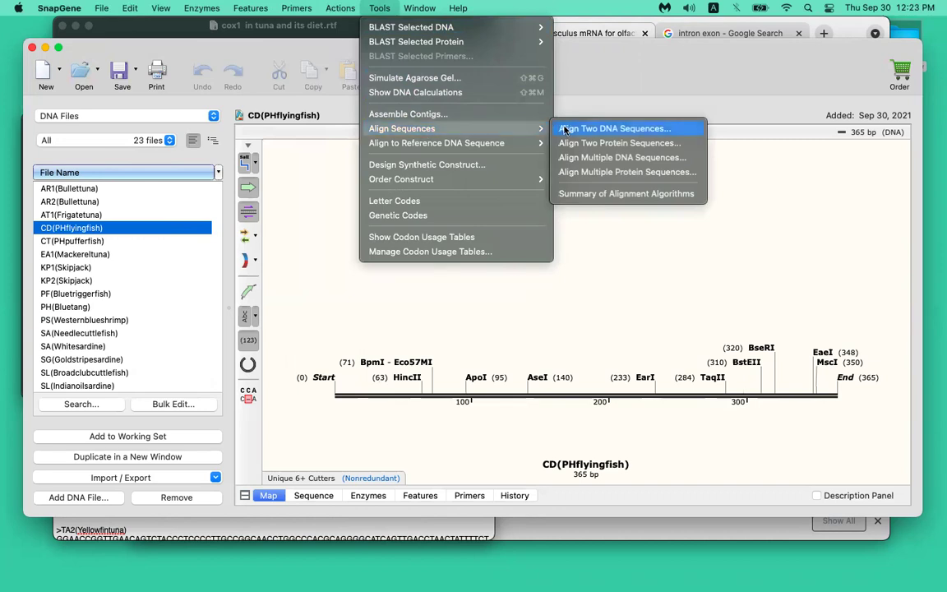
pyautogui.moveTo(478, 144)
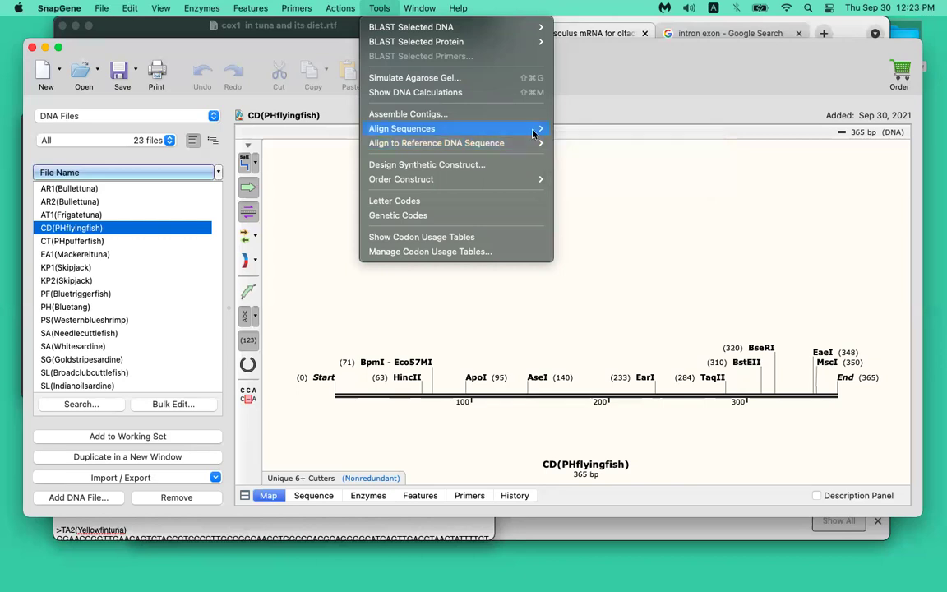
pyautogui.moveTo(530, 130)
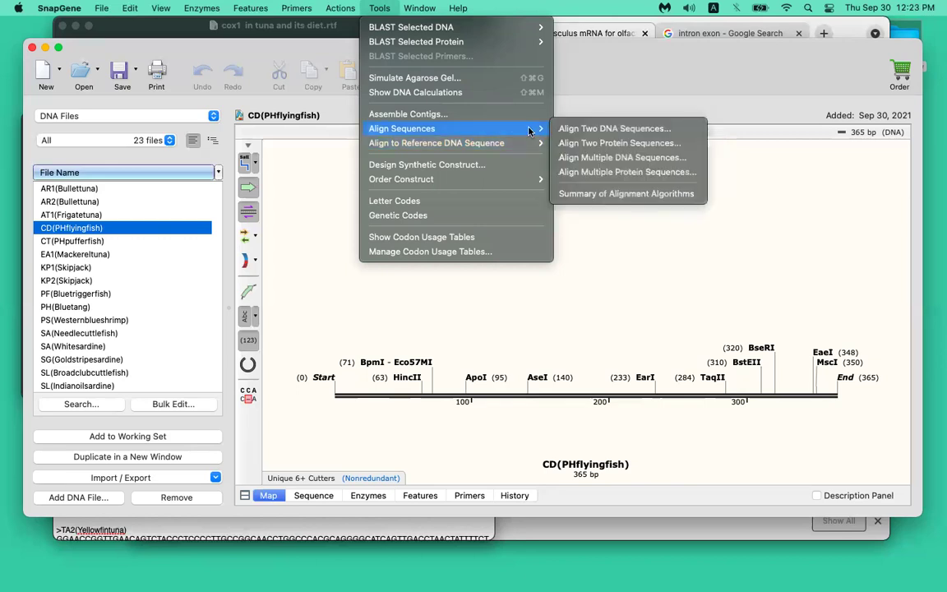
pyautogui.click(618, 158)
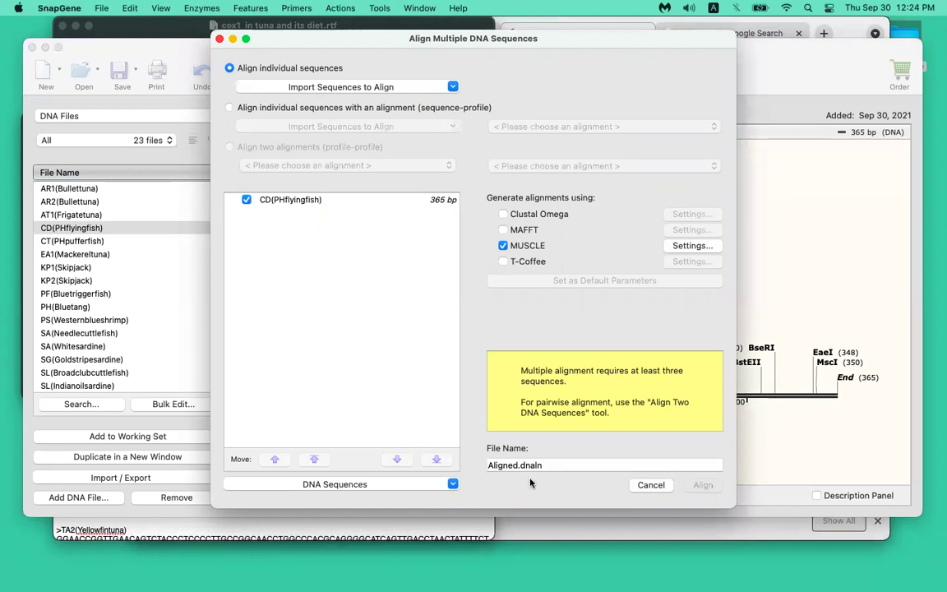
pyautogui.click(649, 485)
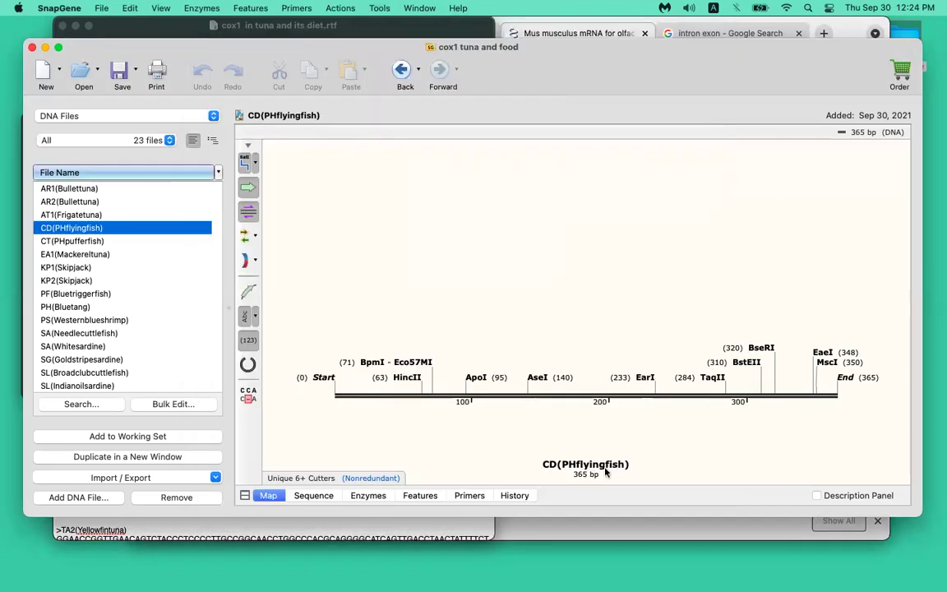
# - Select all DNA files in the collection, open them for multiple alignment, and check the list of sequences to align
pyautogui.click(209, 326)
pyautogui.press('super+a')
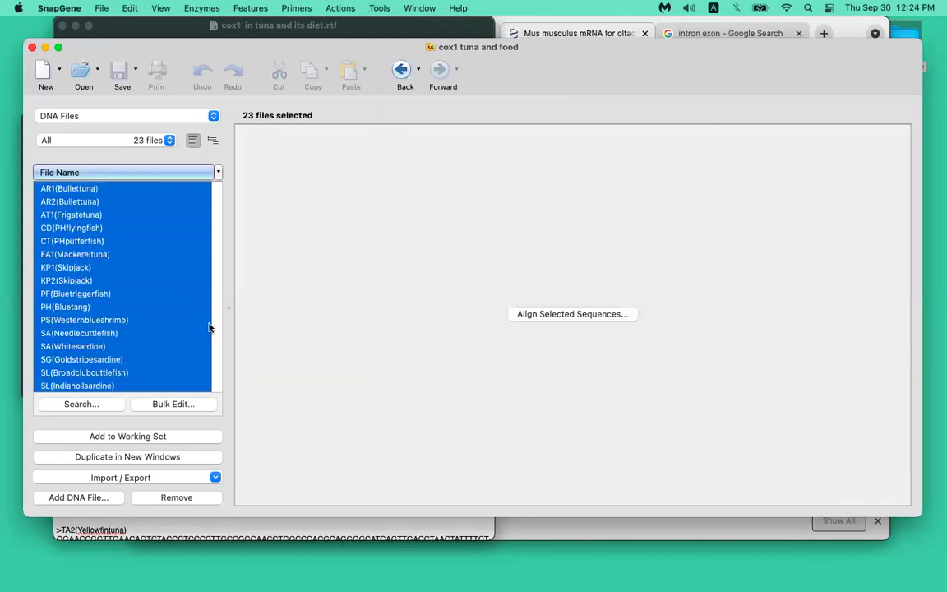
pyautogui.scroll(-5, 162, 267)
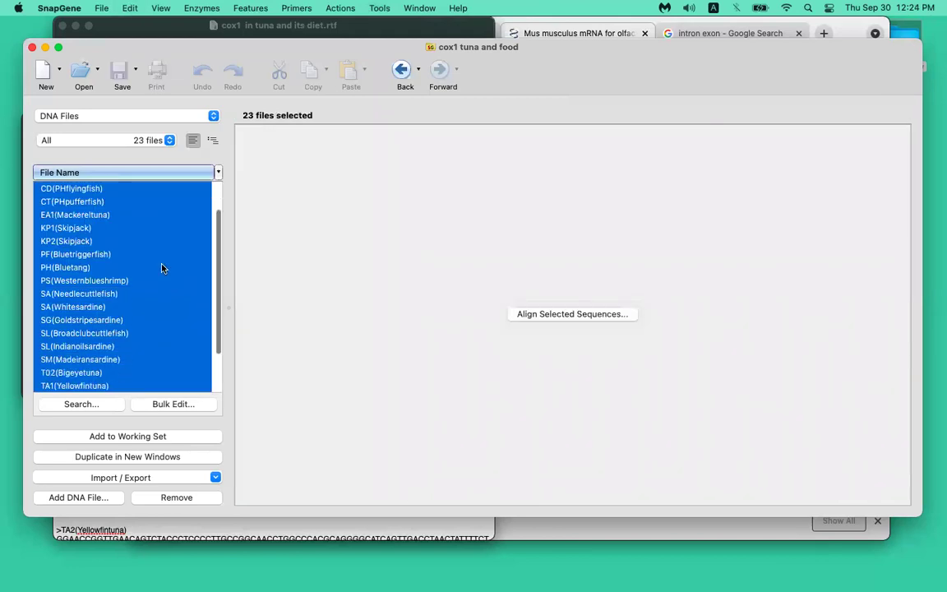
pyautogui.scroll(5, 162, 267)
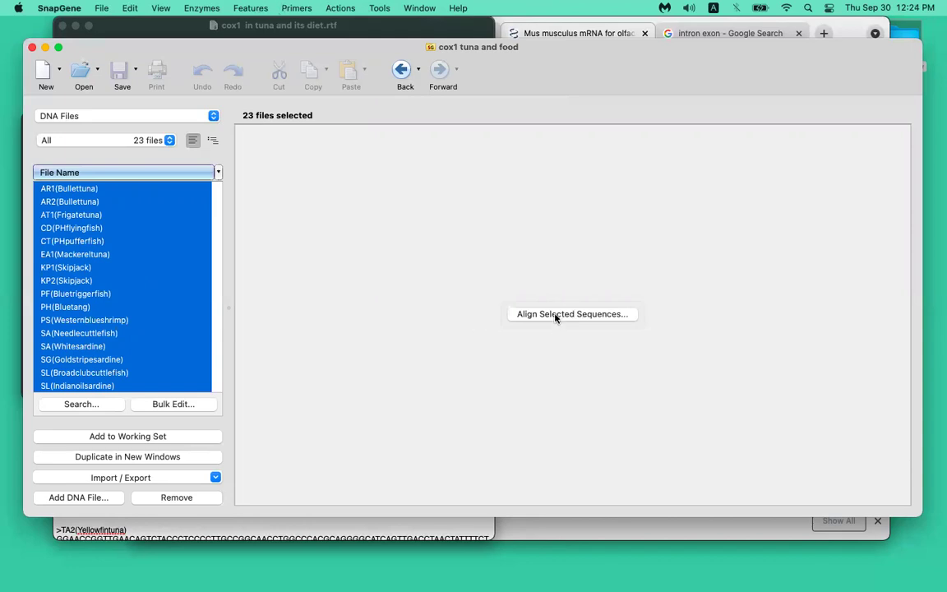
pyautogui.click(584, 315)
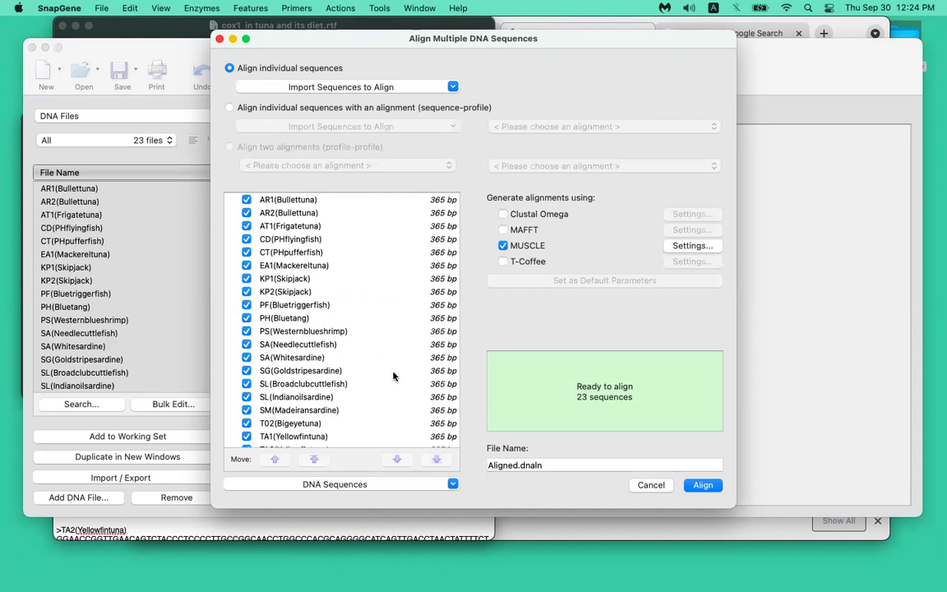
pyautogui.scroll(-3, 393, 377)
pyautogui.scroll(3, 393, 376)
pyautogui.scroll(-3, 346, 391)
# - Try excluding SA(Needlecuttlefish) and SG(Goldstripesardine) from the alignment, and include both sequences again
pyautogui.click(453, 485)
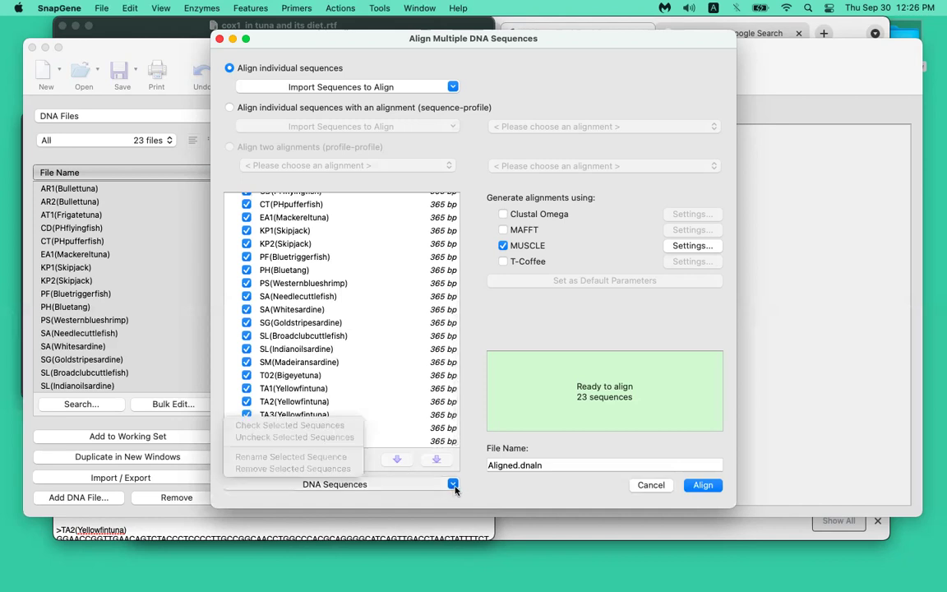
pyautogui.click(453, 485)
pyautogui.click(247, 296)
pyautogui.click(246, 322)
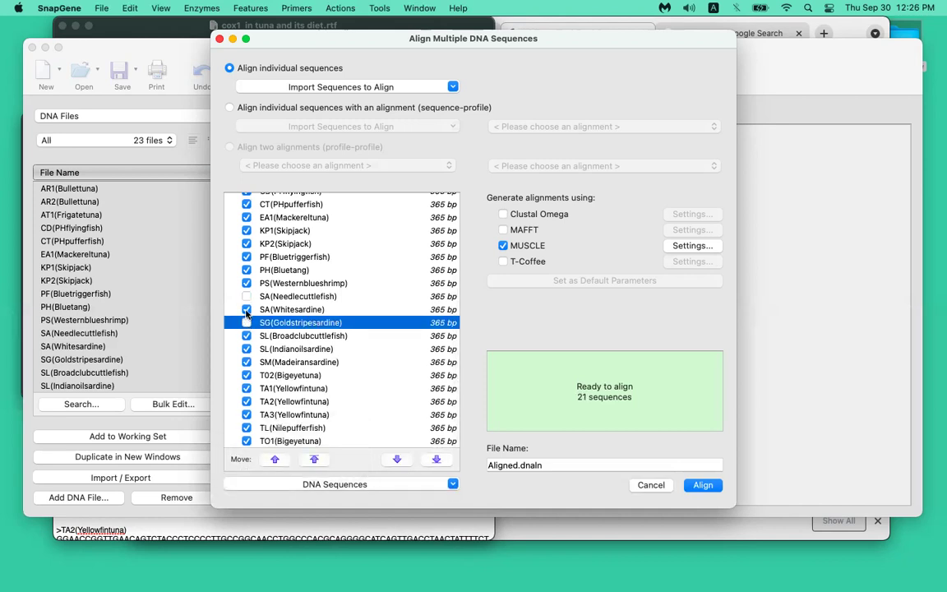
pyautogui.click(247, 295)
pyautogui.click(247, 322)
# - Name the alignment file cox1_aligned.dnaln
pyautogui.click(492, 465)
pyautogui.press('BackSpace')
pyautogui.write('cox1')
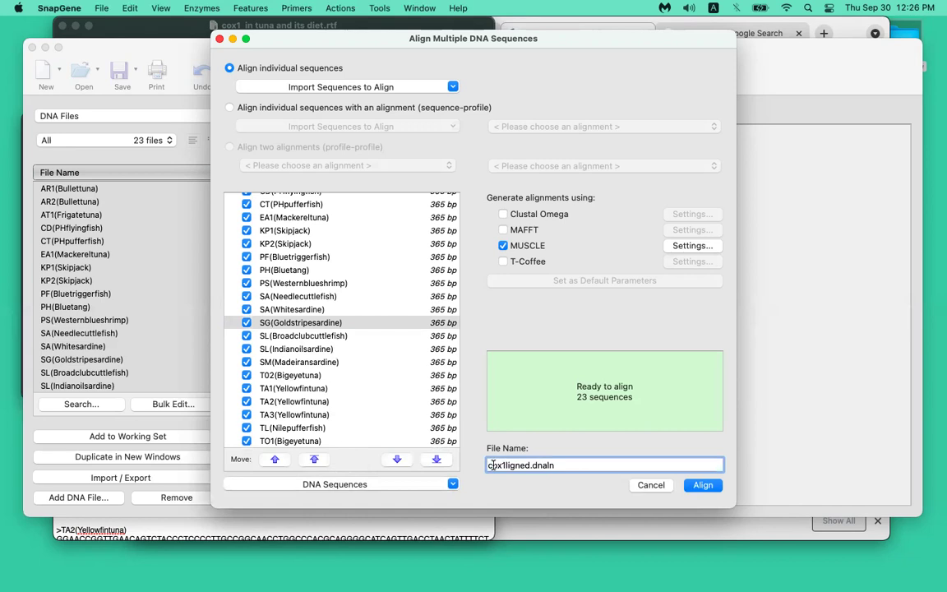
pyautogui.write('_a')
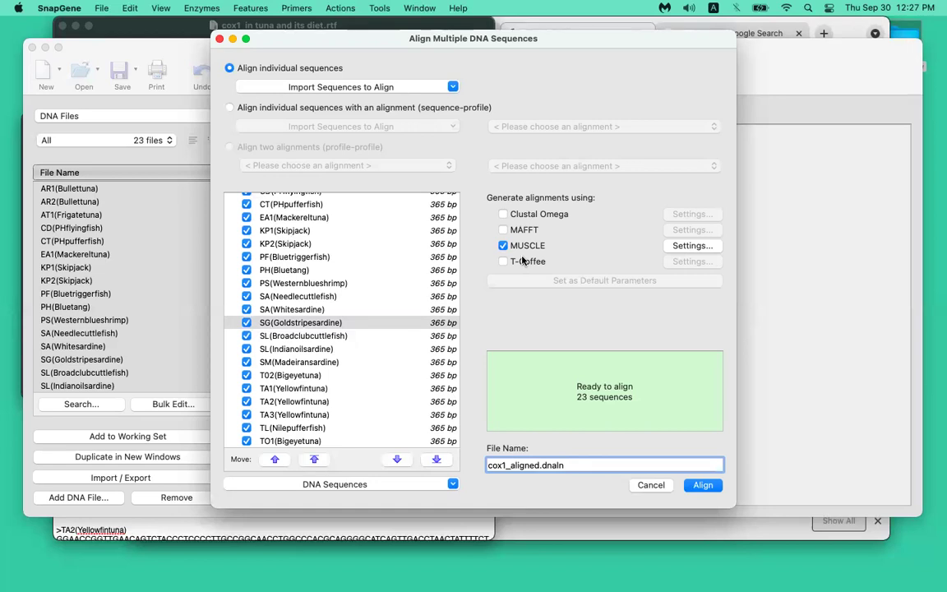
# - Review the MUSCLE settings, accept them without changes, and align all the sequences with MUSCLE
pyautogui.scroll(2, 313, 263)
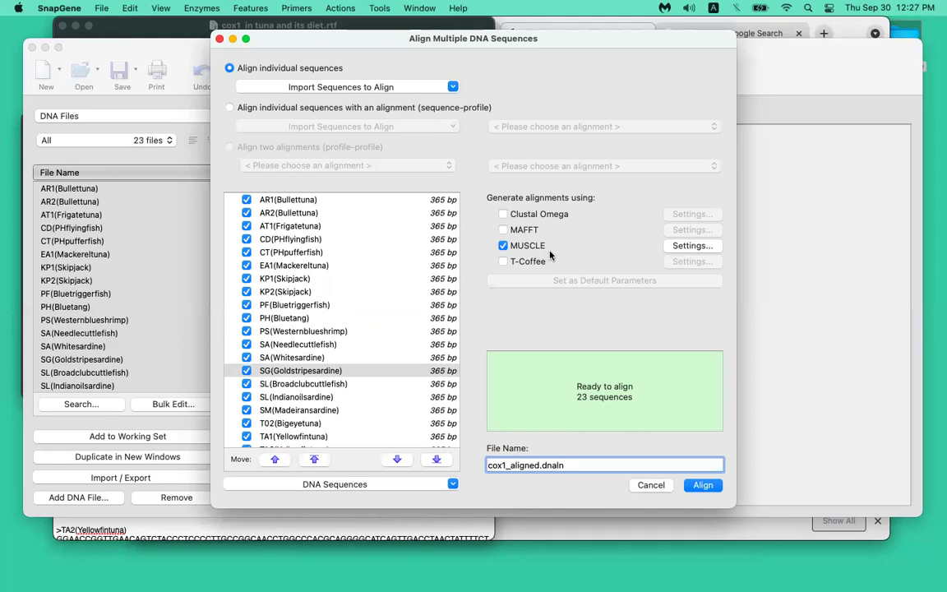
pyautogui.click(700, 250)
pyautogui.scroll(-5, 481, 219)
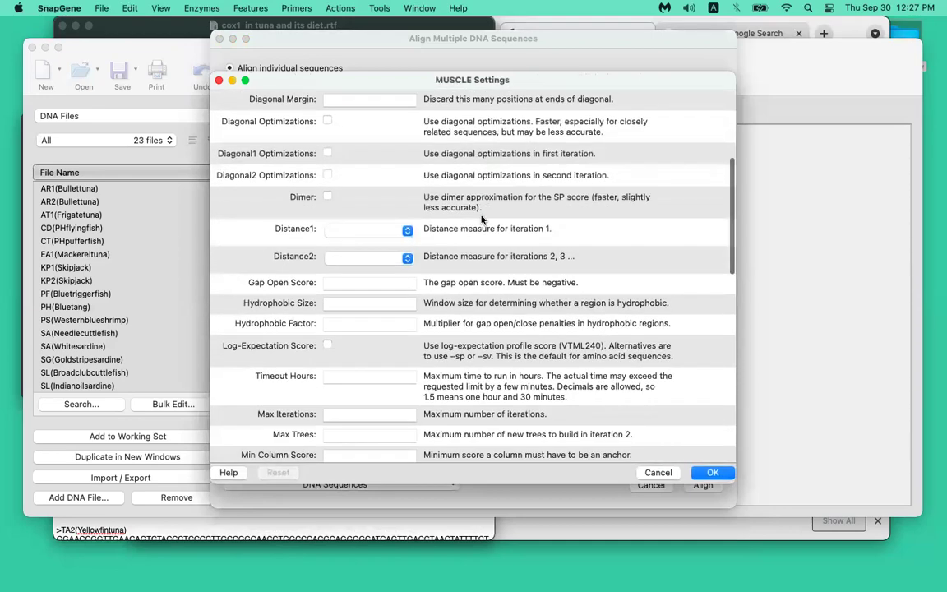
pyautogui.scroll(-10, 481, 218)
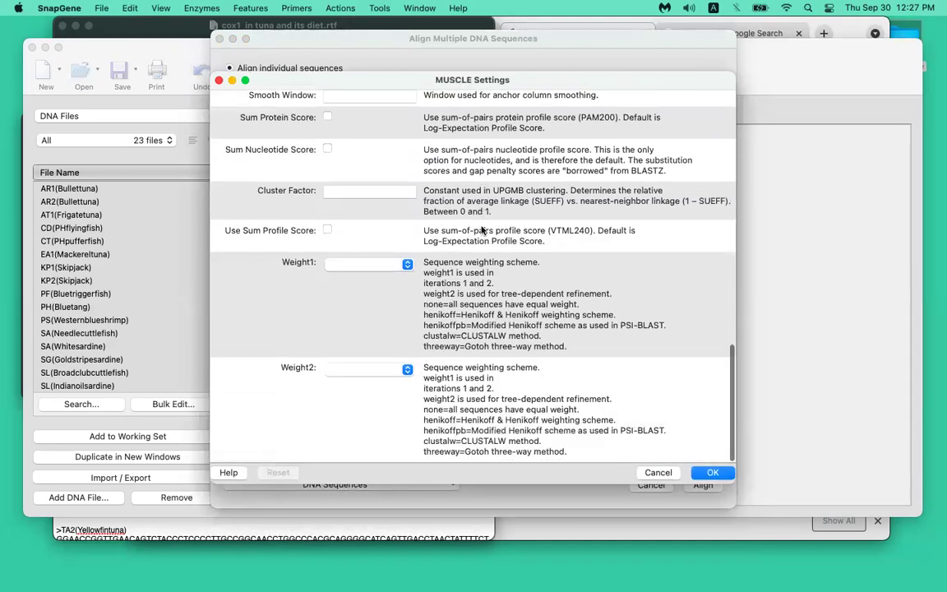
pyautogui.scroll(10, 505, 275)
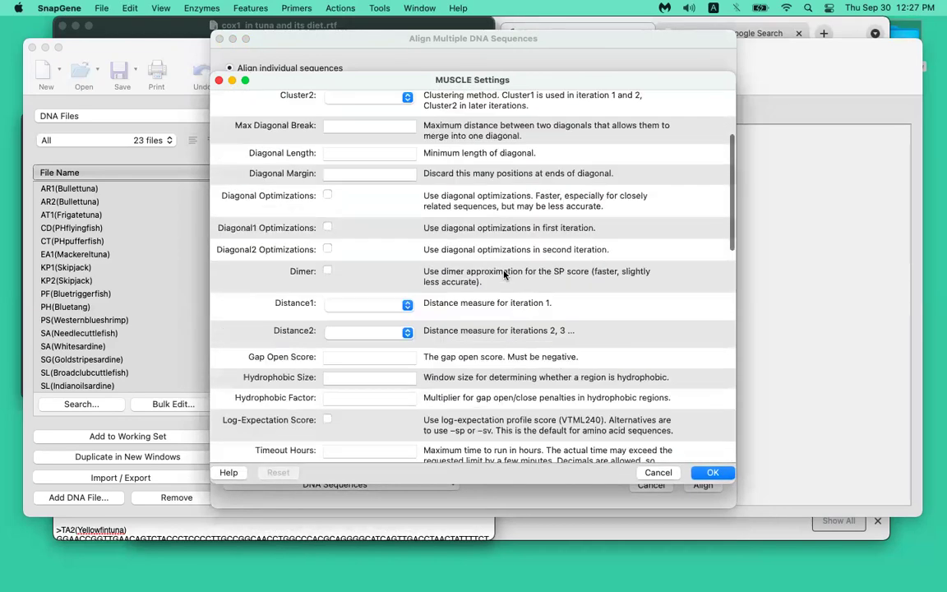
pyautogui.scroll(4, 505, 275)
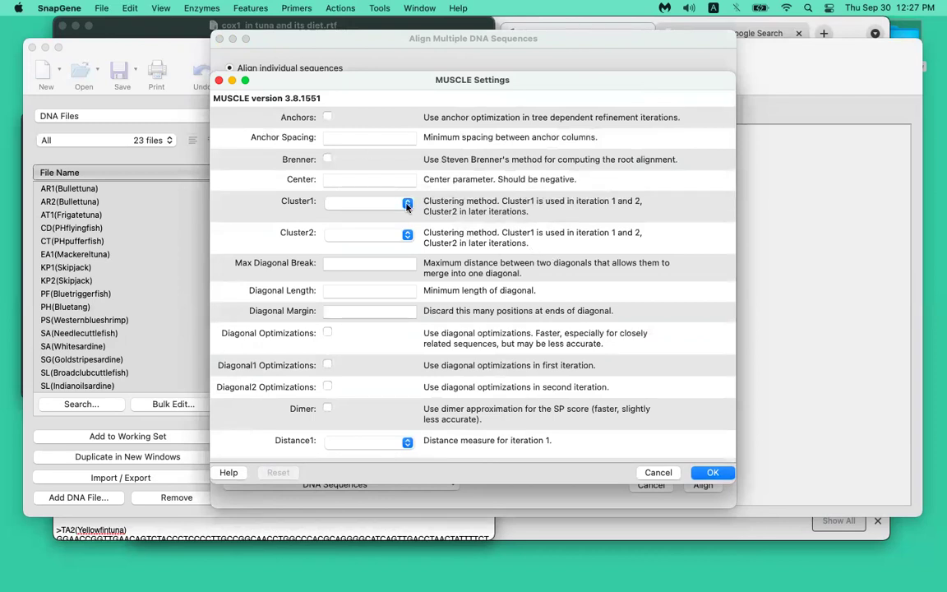
pyautogui.scroll(-15, 553, 258)
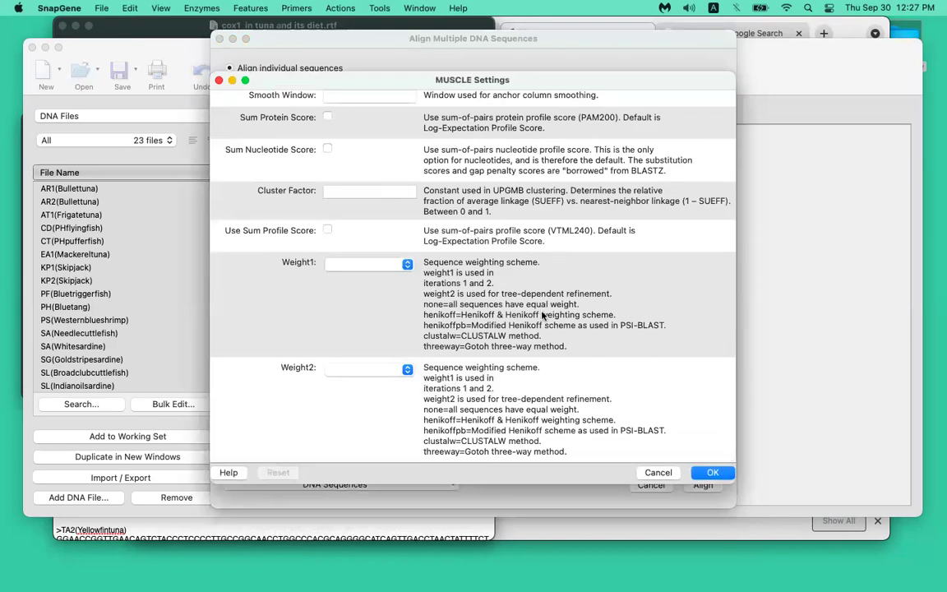
pyautogui.scroll(10, 513, 409)
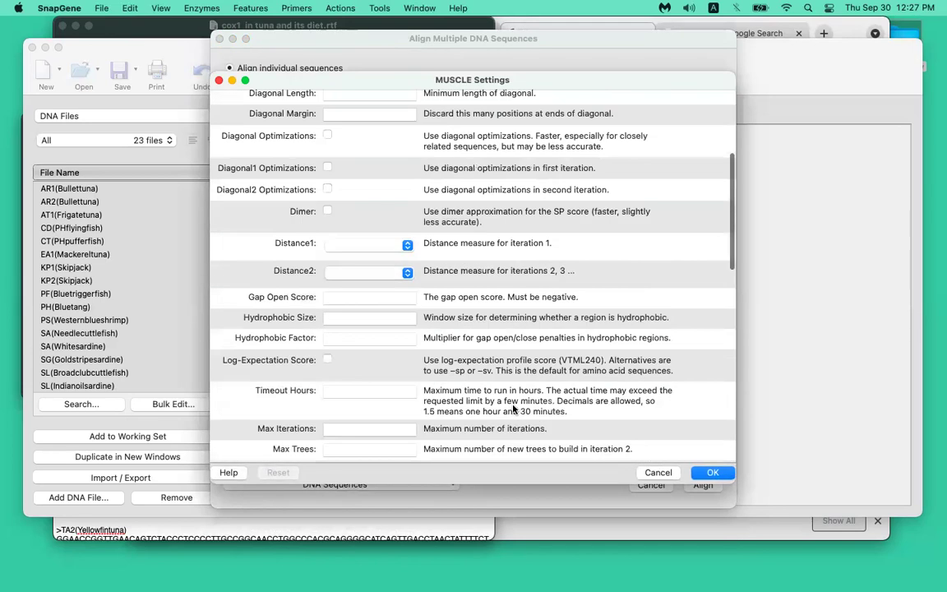
pyautogui.click(707, 473)
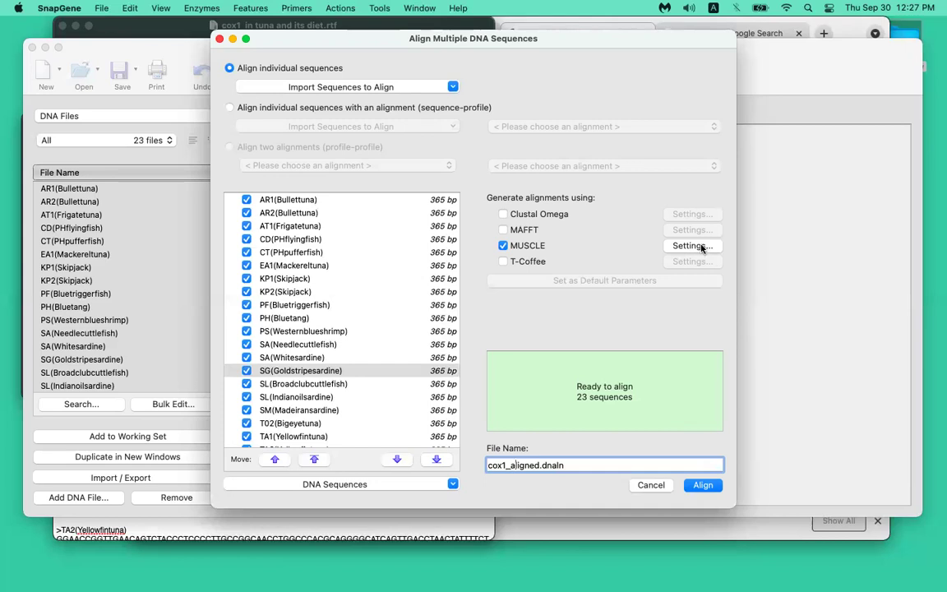
pyautogui.click(703, 486)
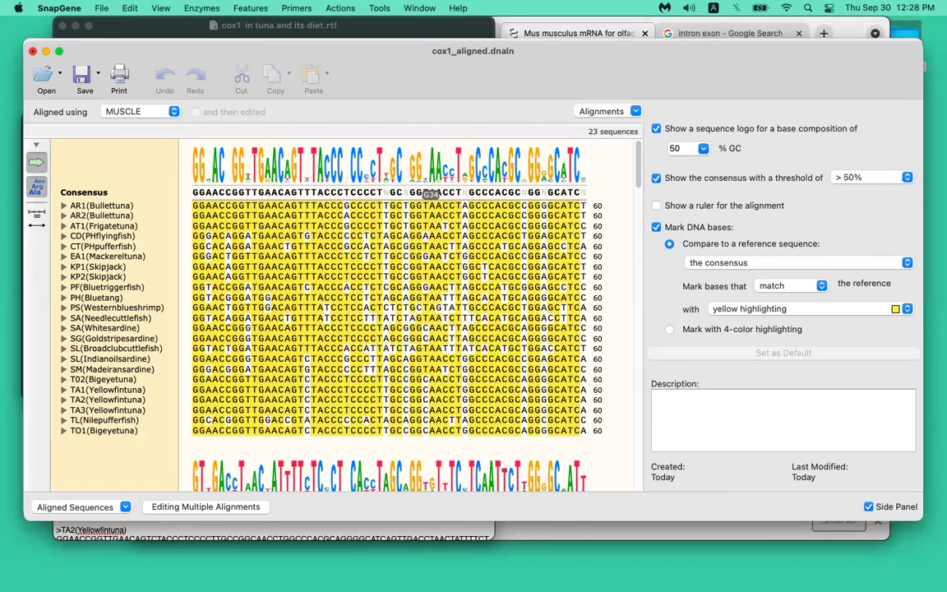
# - Set the alignment's consensus threshold to > 95% and inspect the highlighted bases
pyautogui.moveTo(594, 567)
pyautogui.click(843, 179)
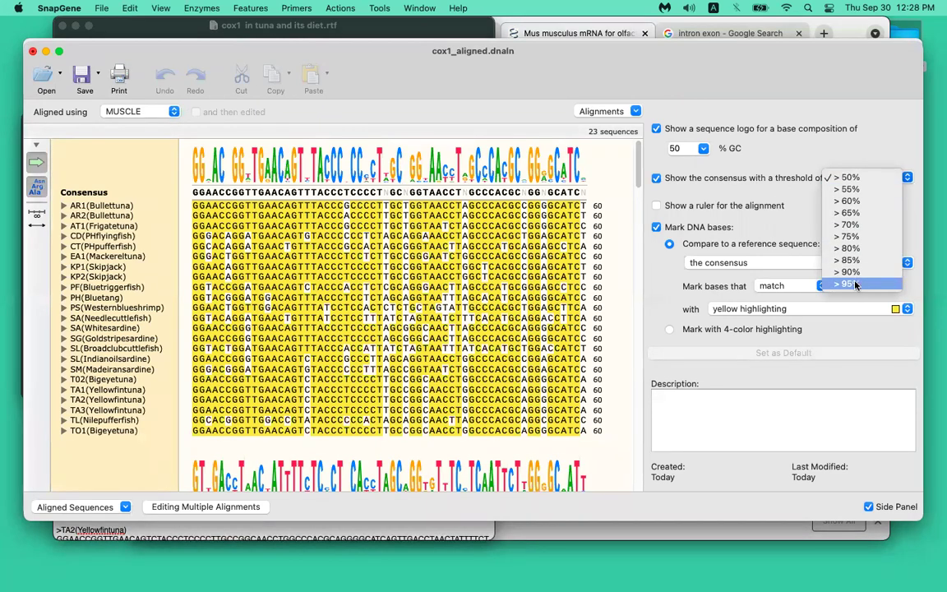
pyautogui.click(855, 284)
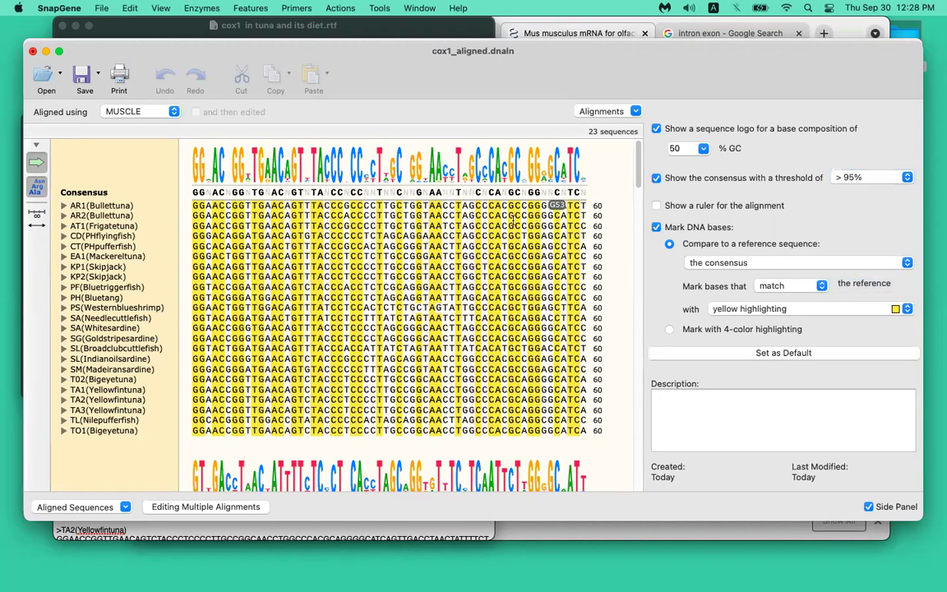
pyautogui.click(444, 236)
# - Set the alignment's consensus threshold to > 70% and view the GC base composition choices for the sequence logo
pyautogui.click(863, 178)
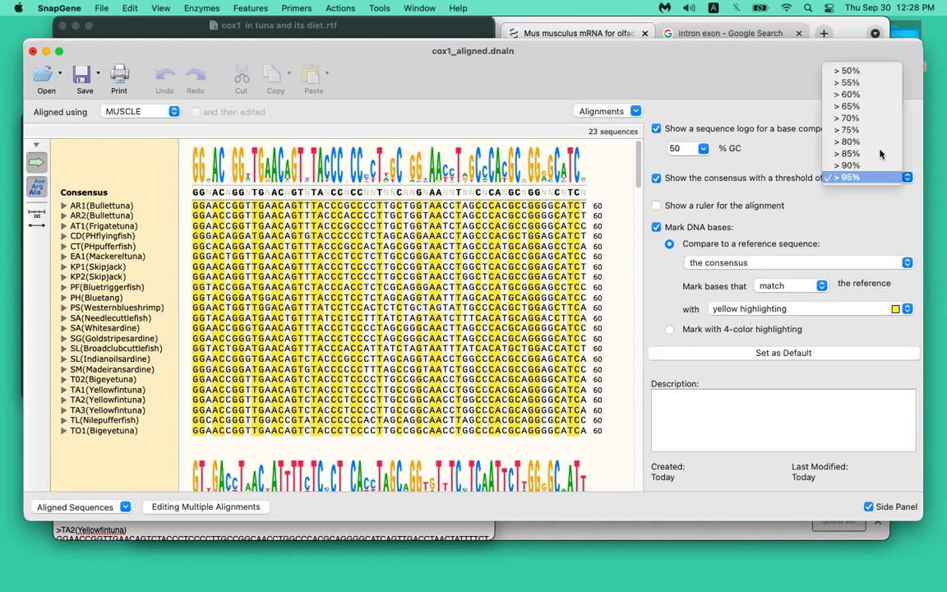
pyautogui.click(876, 120)
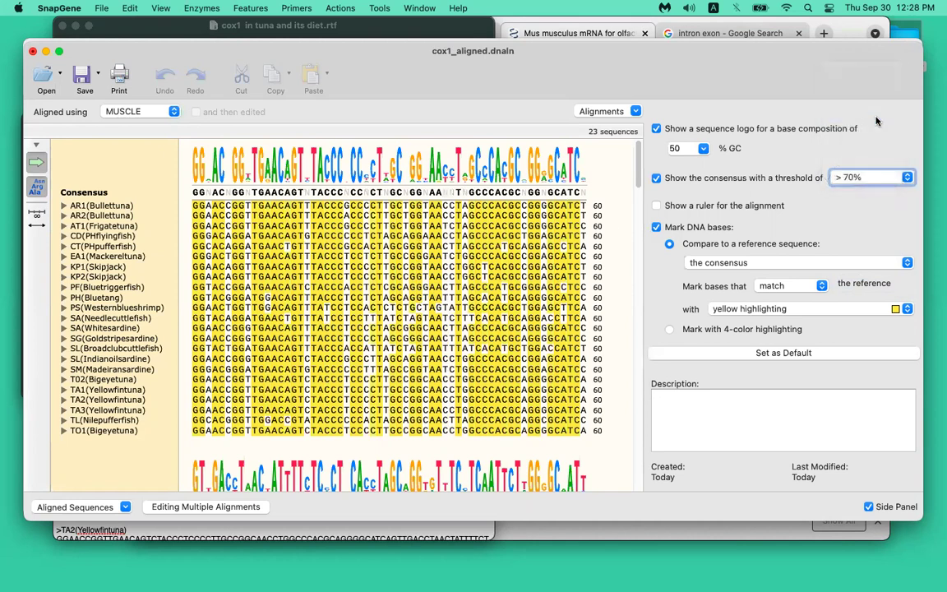
pyautogui.click(280, 222)
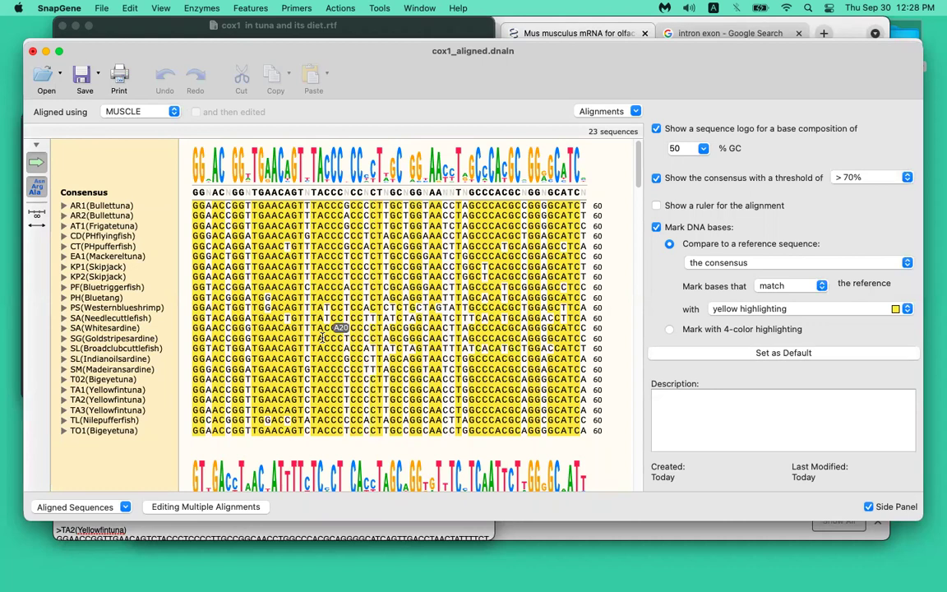
pyautogui.click(704, 149)
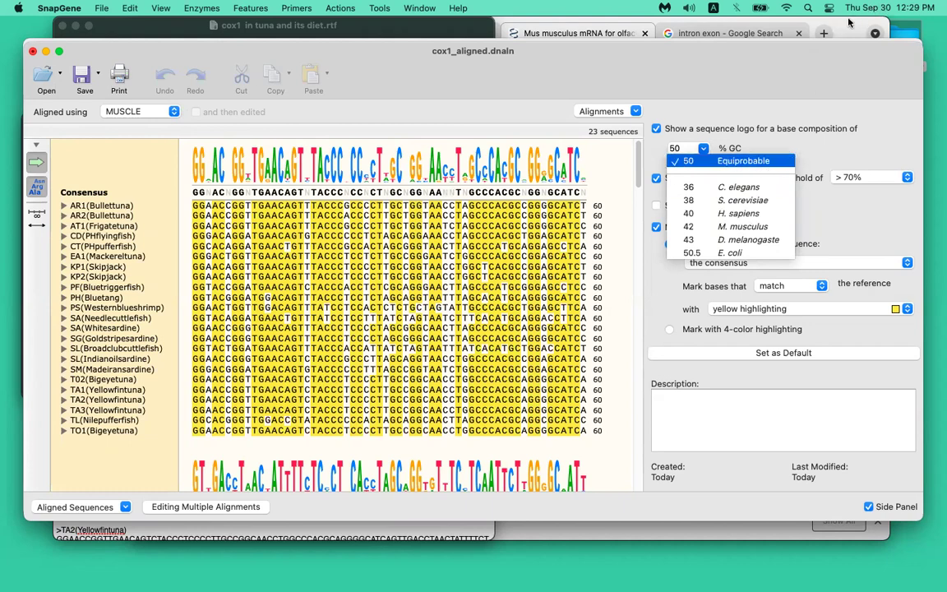
# - Switch to Chrome, search Google for "codon usage table" in a new tab, and open the Homo sapiens codon usage image from the human results
pyautogui.click(766, 21)
pyautogui.click(824, 33)
pyautogui.write('codon ')
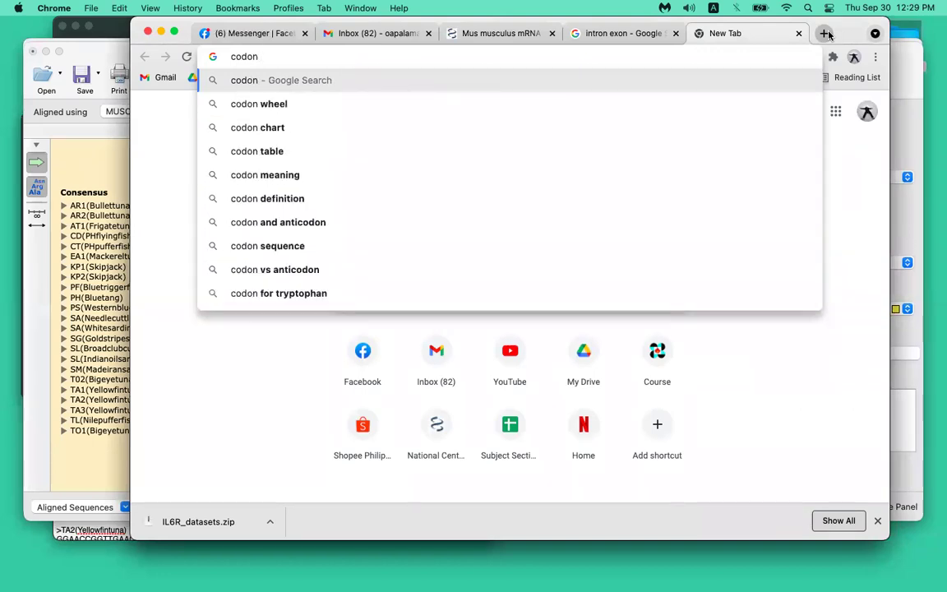
pyautogui.write('usage')
pyautogui.press('Down')
pyautogui.press('Return')
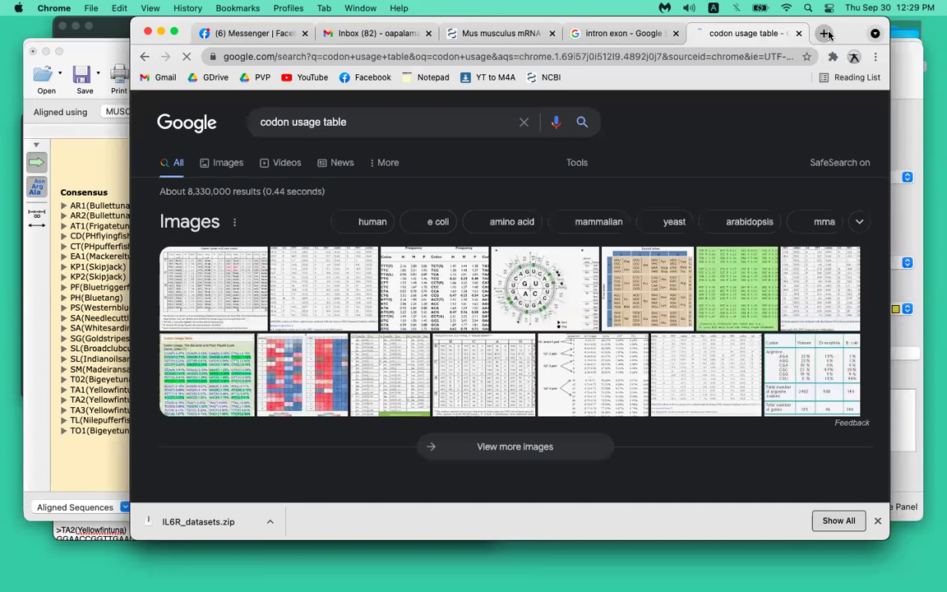
pyautogui.click(384, 231)
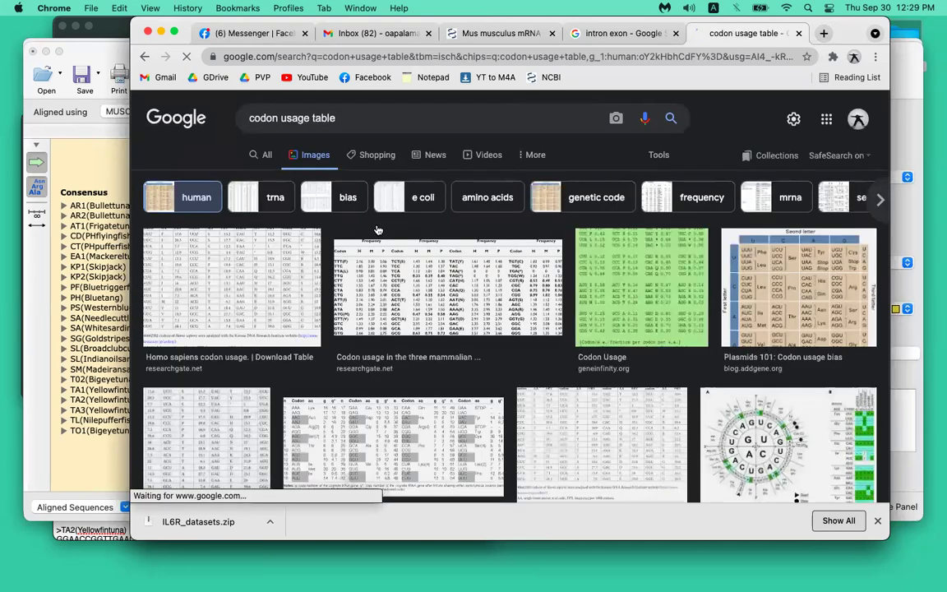
pyautogui.click(282, 317)
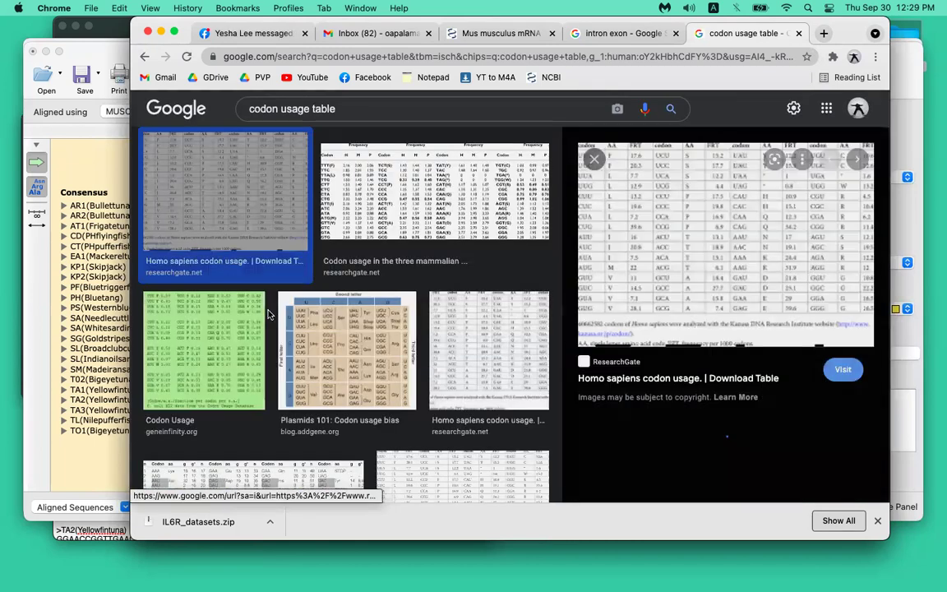
# - Examine the Homo sapiens codon usage table, open the "Plasmids 101: Codon usage bias" image, and study its codon chart
pyautogui.scroll(3, 636, 224)
pyautogui.scroll(2, 635, 225)
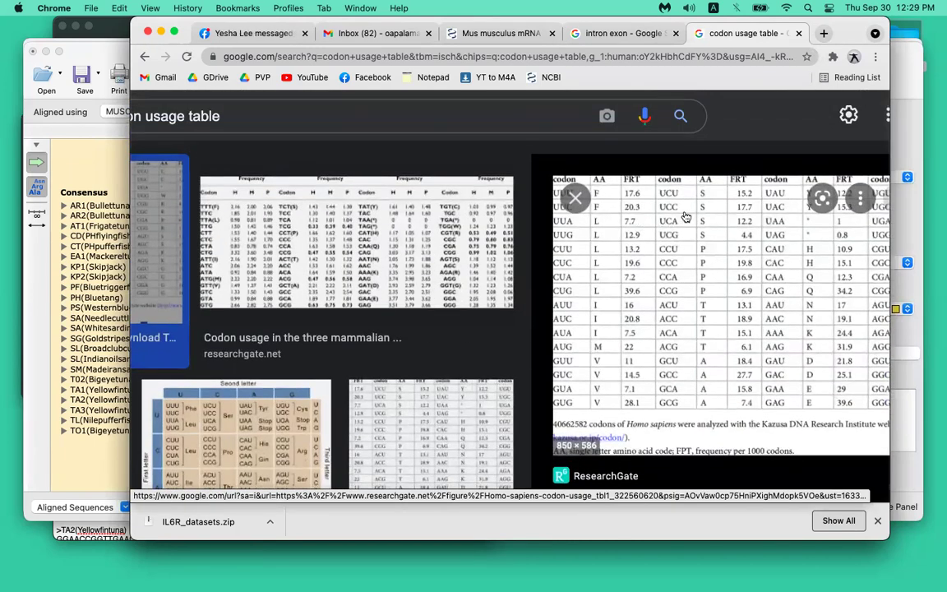
pyautogui.scroll(-5, 427, 246)
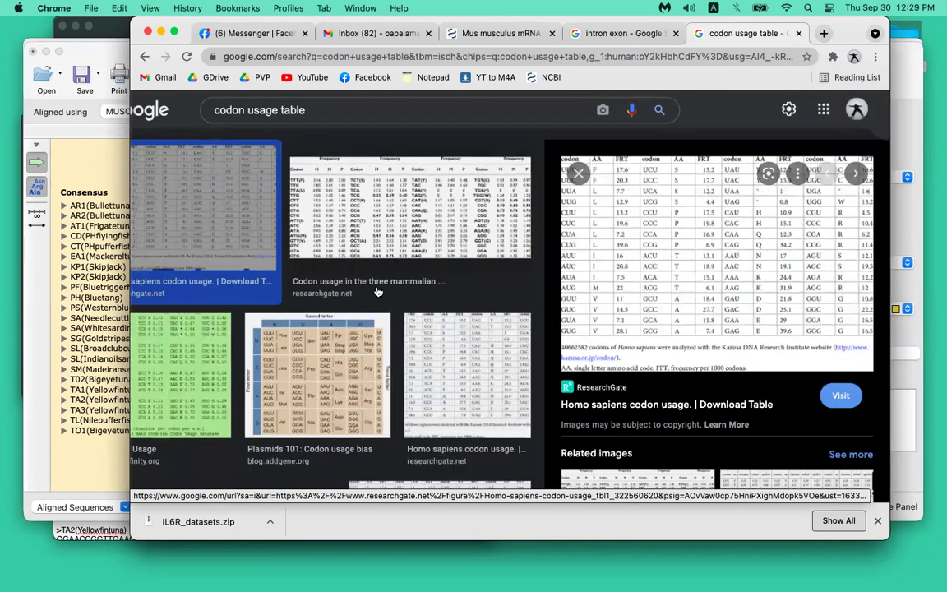
pyautogui.click(310, 356)
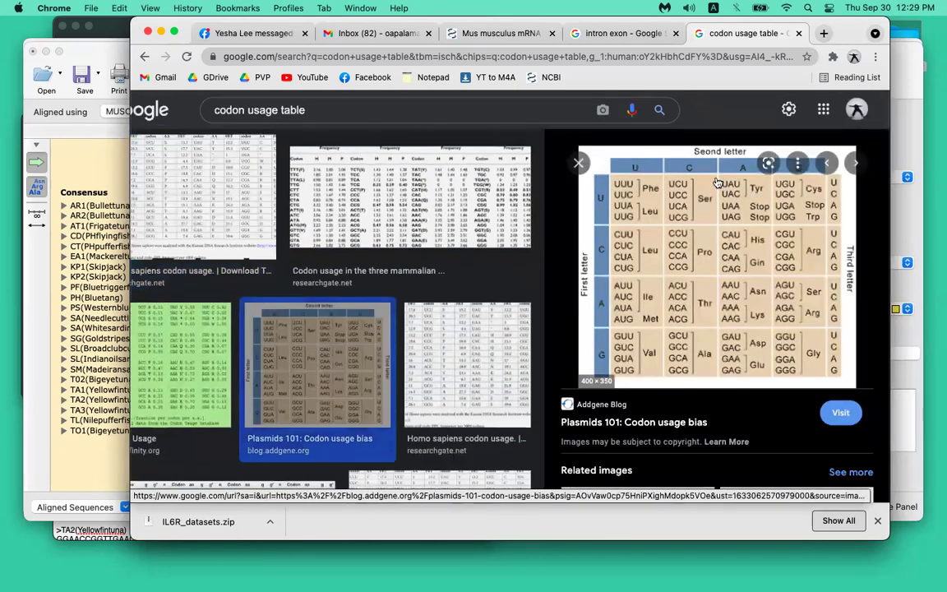
pyautogui.scroll(3, 717, 183)
pyautogui.hscroll(3, 717, 183)
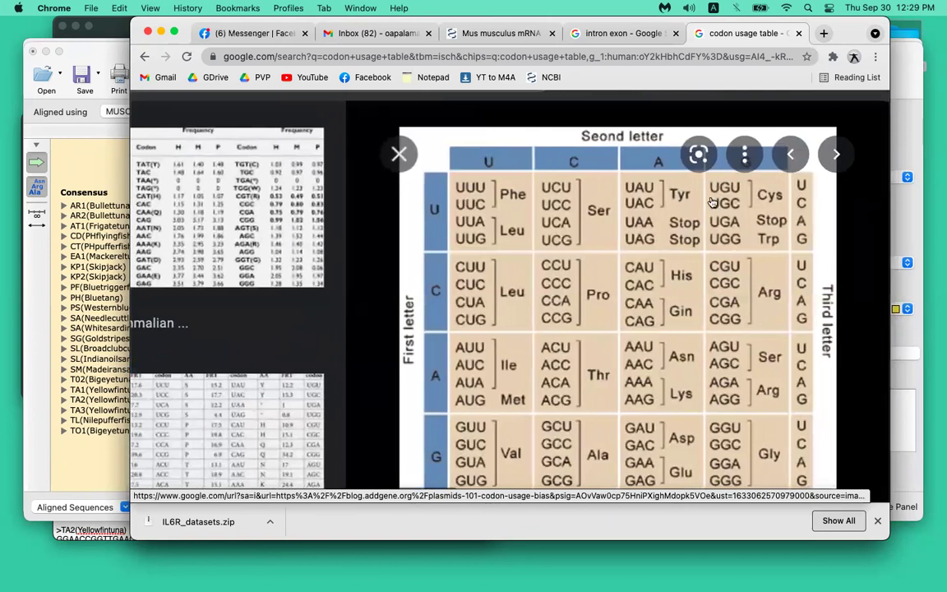
pyautogui.scroll(-2, 698, 222)
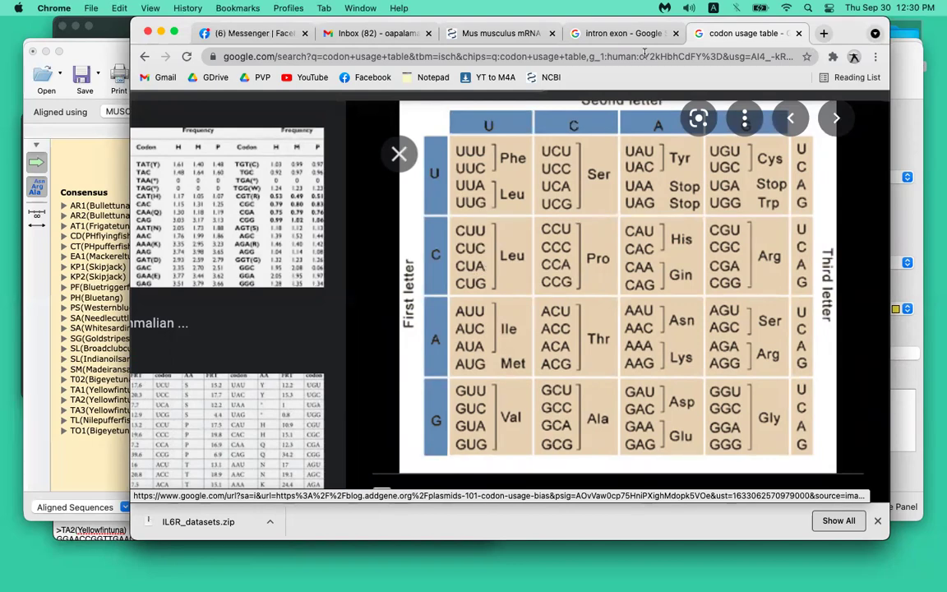
# - Switch to the cox1 alignment in SnapGene and review the GC base composition choices for the sequence logo
pyautogui.click(912, 112)
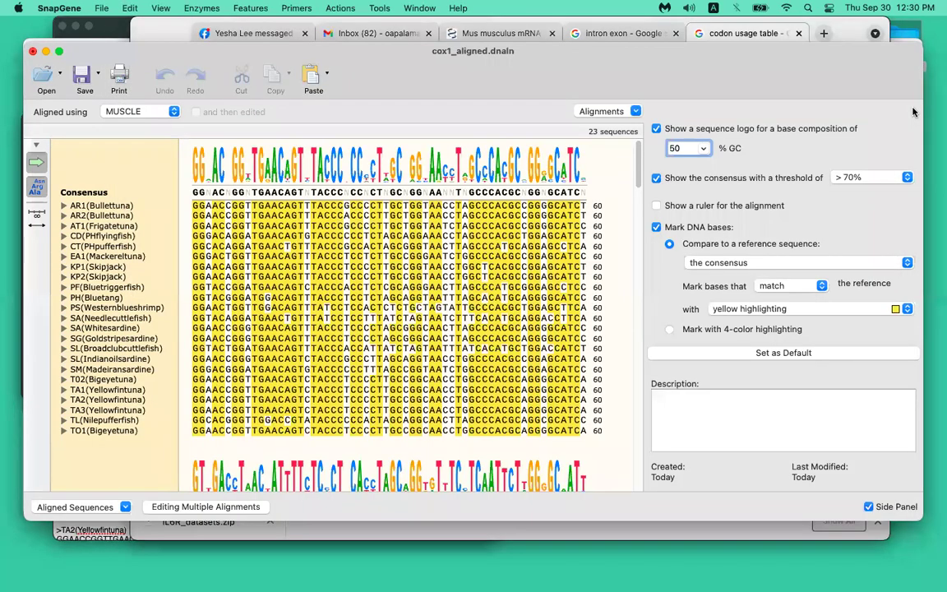
pyautogui.click(705, 150)
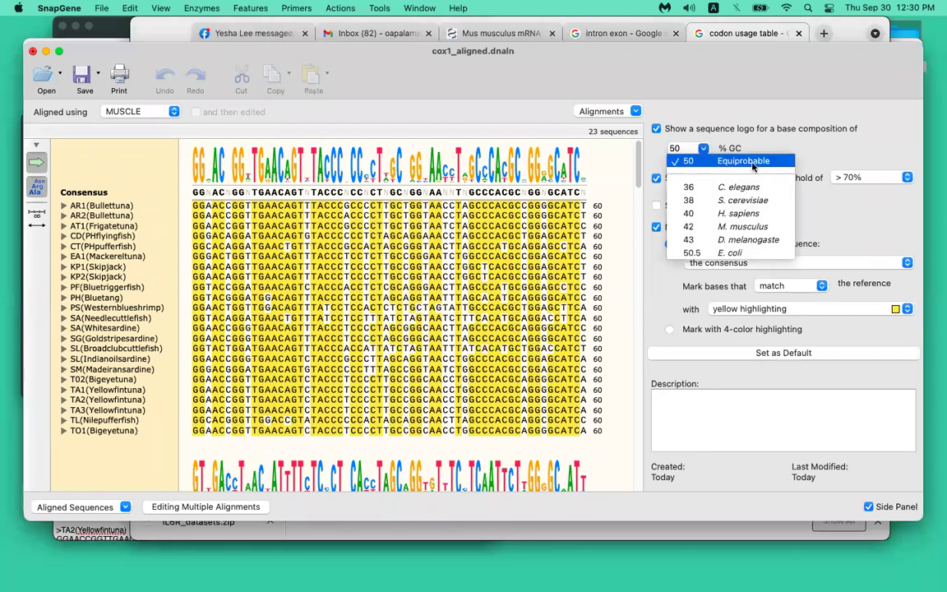
pyautogui.click(764, 30)
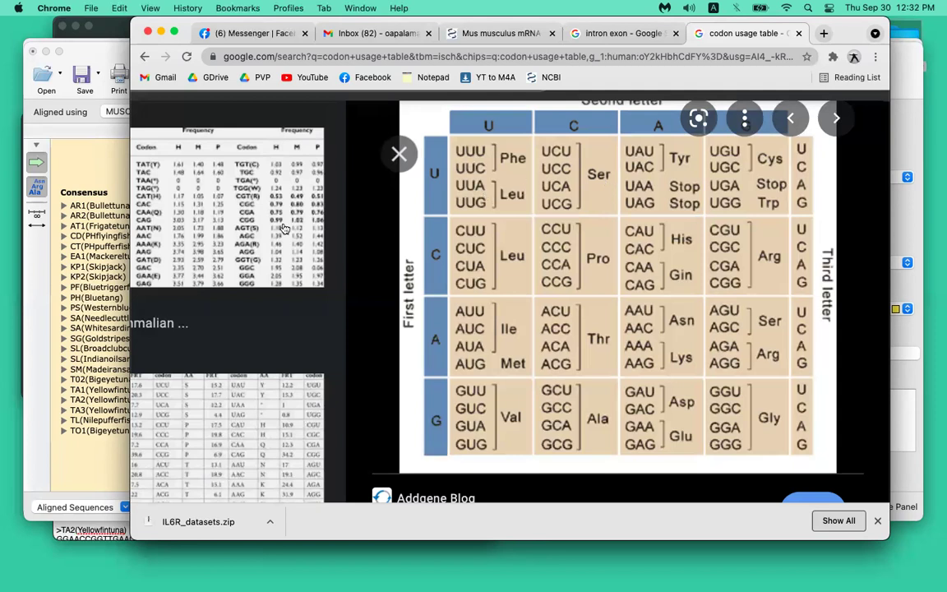
pyautogui.click(100, 227)
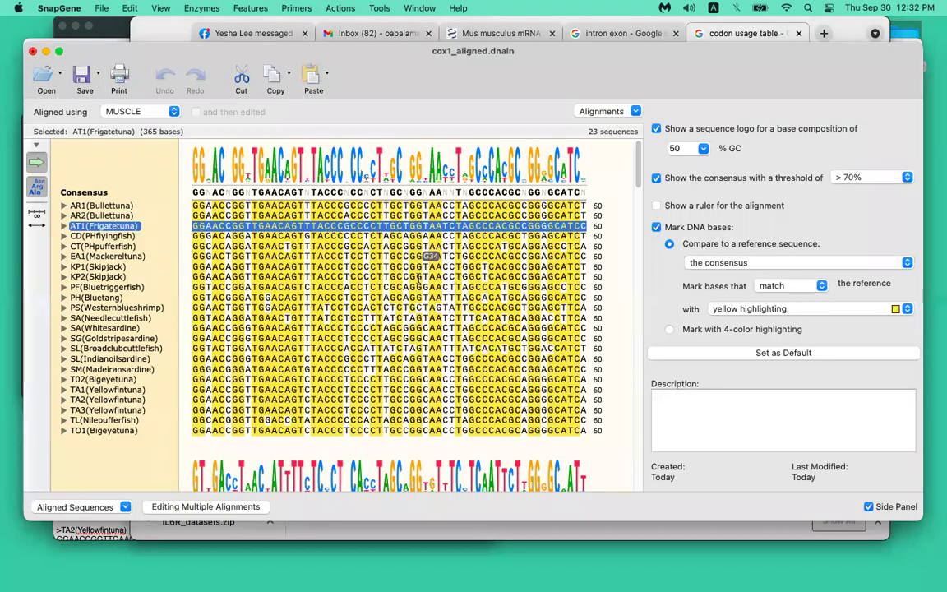
pyautogui.click(448, 306)
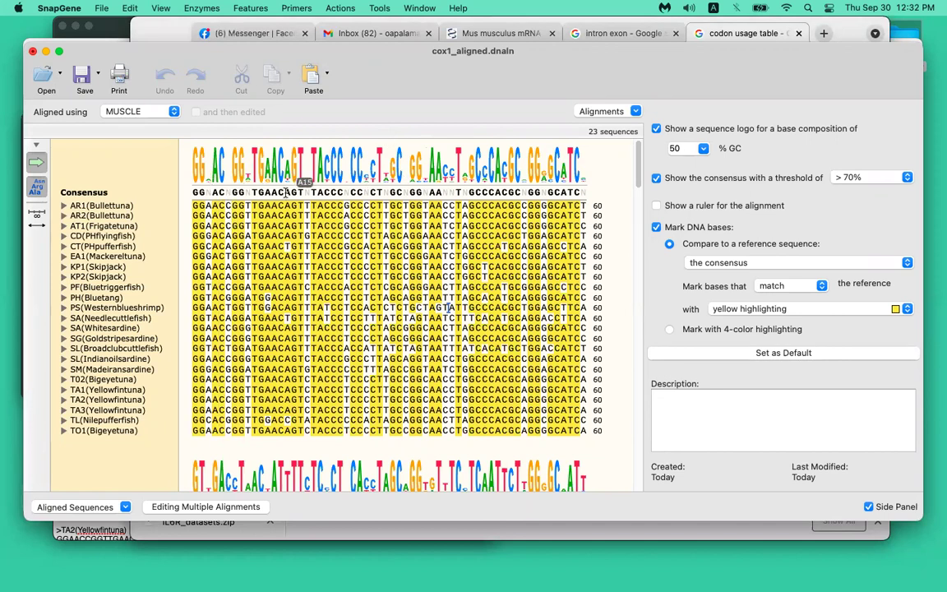
pyautogui.click(268, 175)
# - Set the alignment's consensus threshold to > 80% and inspect the highlighted bases through to the last alignment block
pyautogui.click(906, 177)
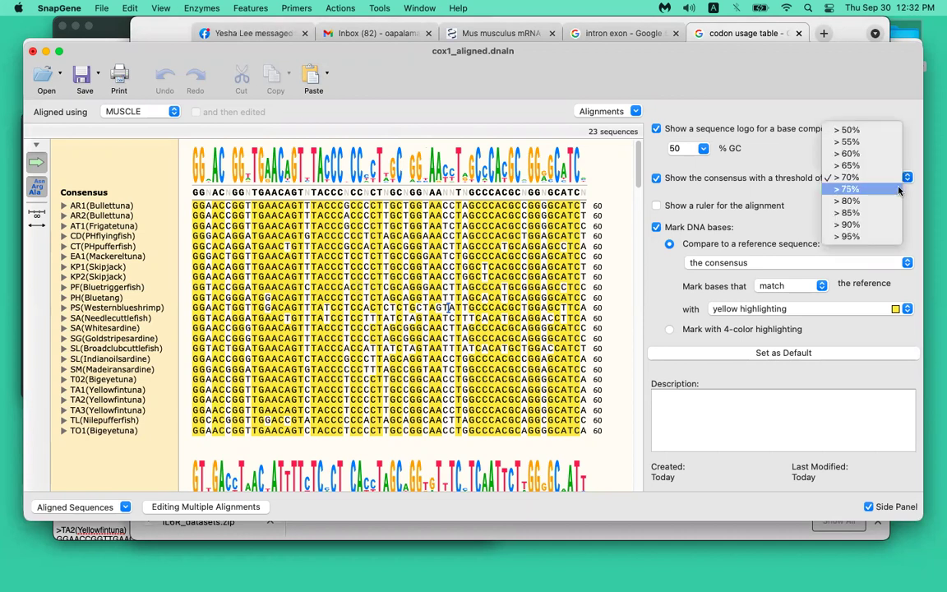
pyautogui.click(894, 202)
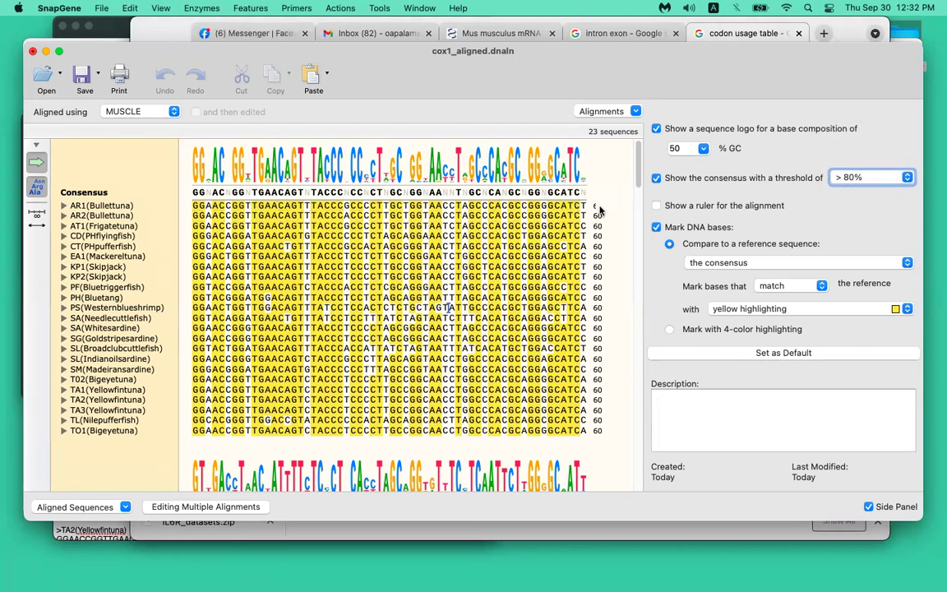
pyautogui.scroll(-3, 587, 267)
pyautogui.scroll(-10, 576, 271)
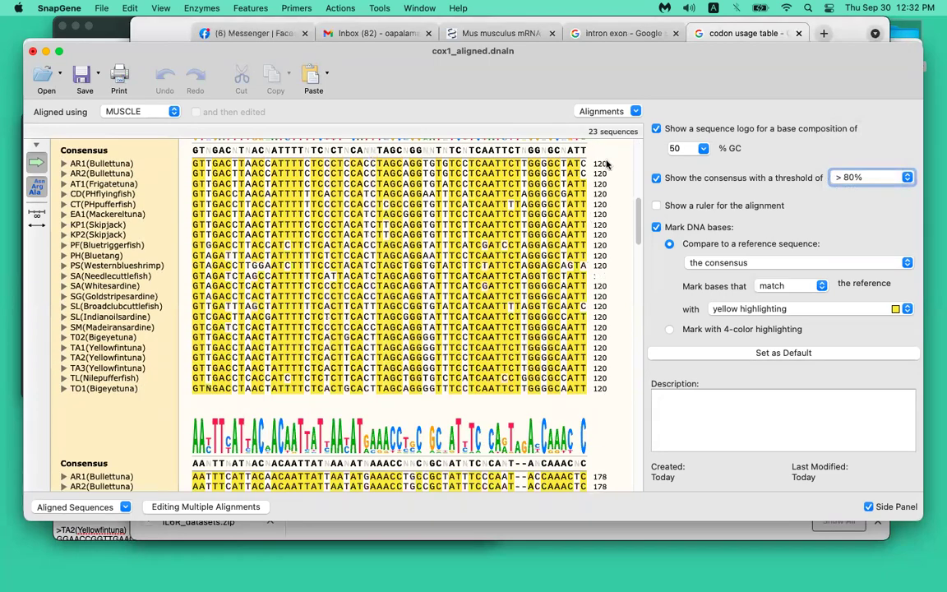
pyautogui.scroll(-20, 588, 296)
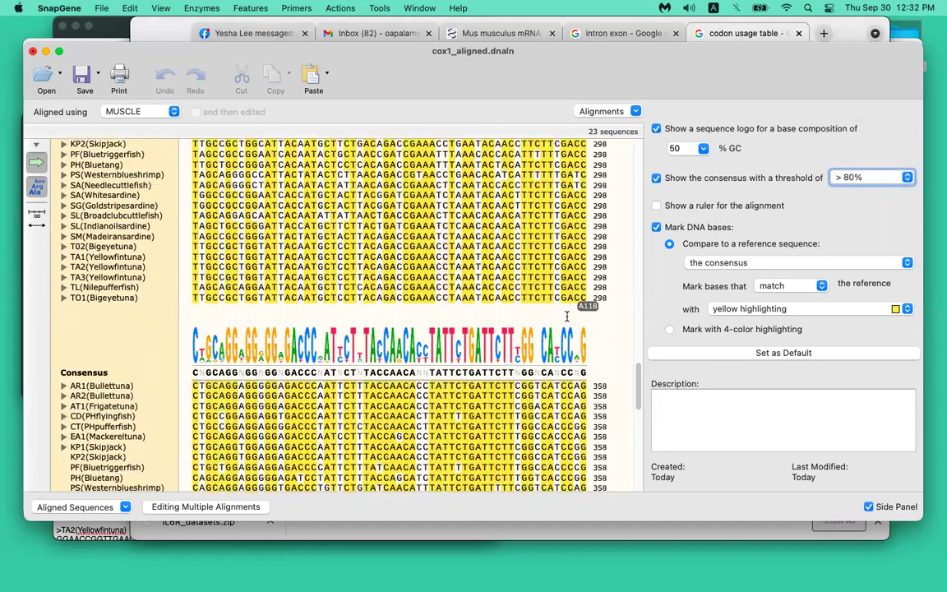
pyautogui.scroll(-10, 566, 315)
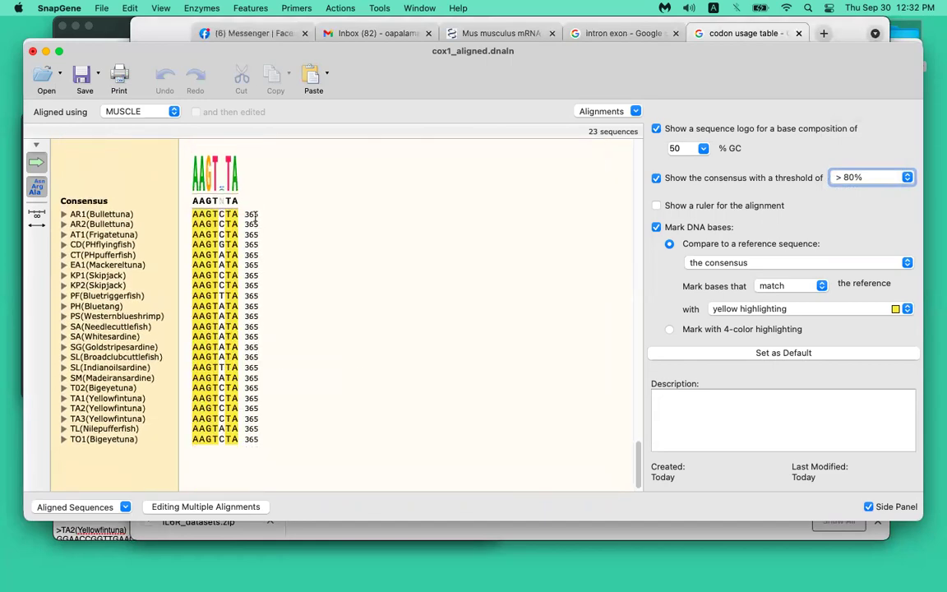
pyautogui.scroll(1, 198, 212)
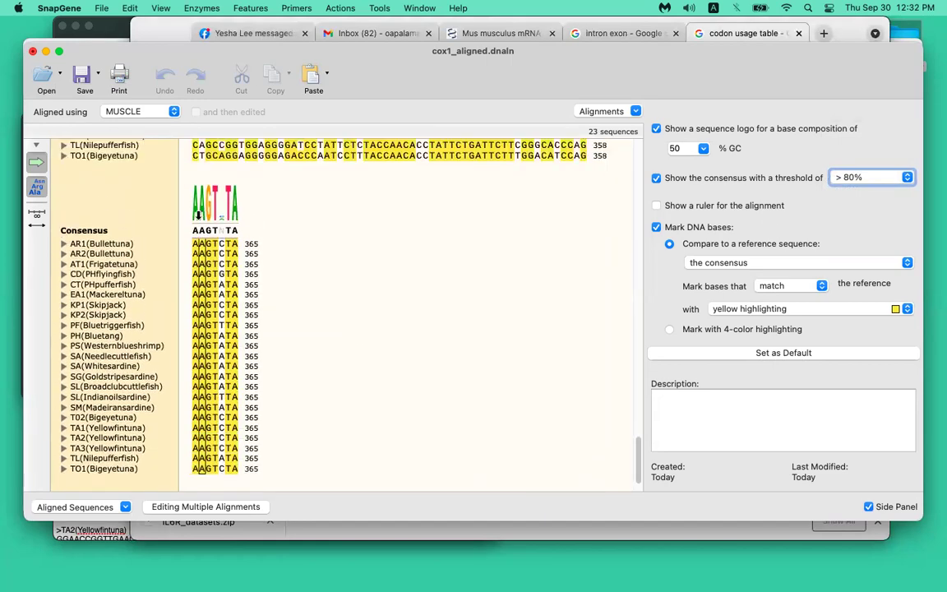
pyautogui.scroll(9, 198, 212)
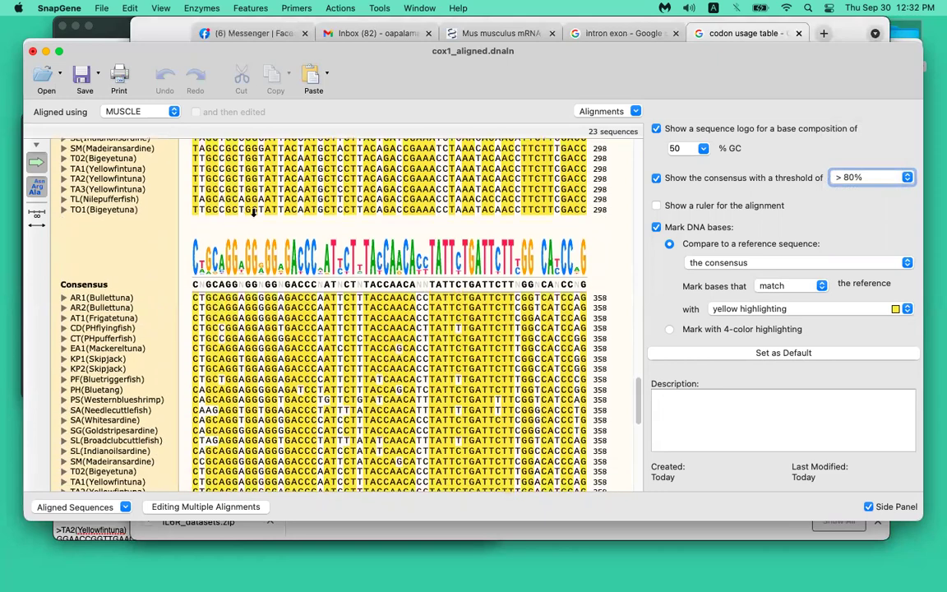
pyautogui.scroll(-1, 253, 212)
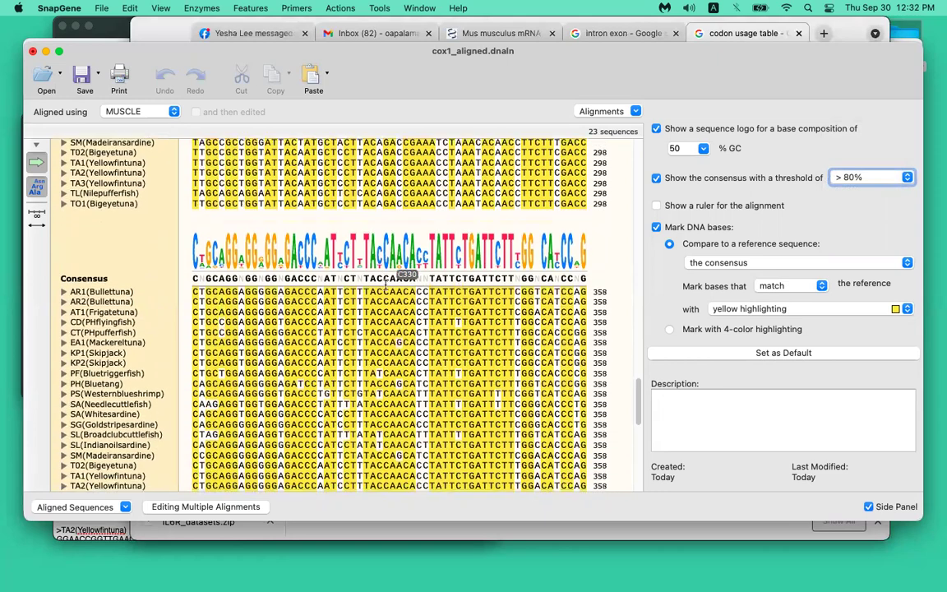
# - Try blue and pink highlighting for the bases that match the consensus, and finish with orange highlighting
pyautogui.click(894, 309)
pyautogui.click(838, 335)
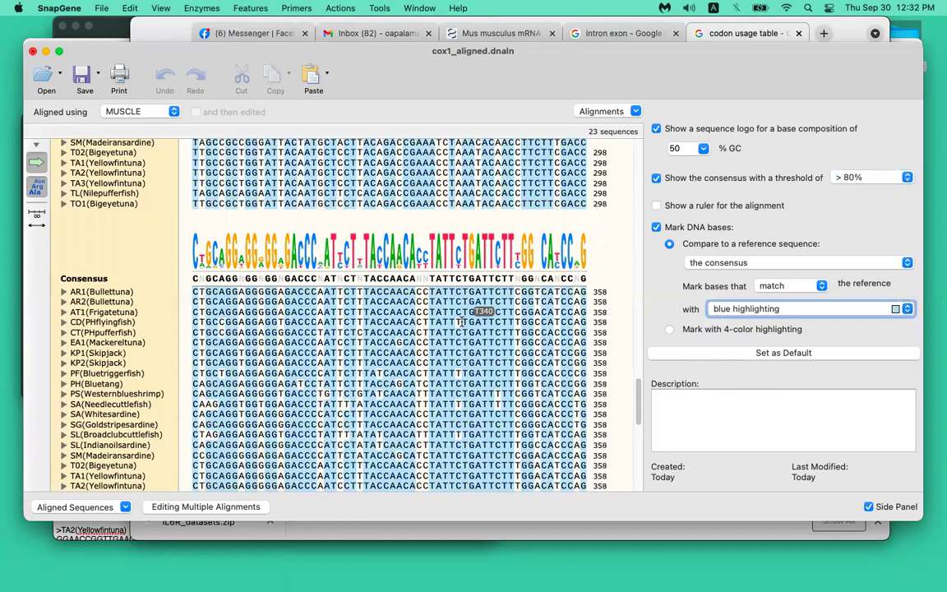
pyautogui.click(898, 309)
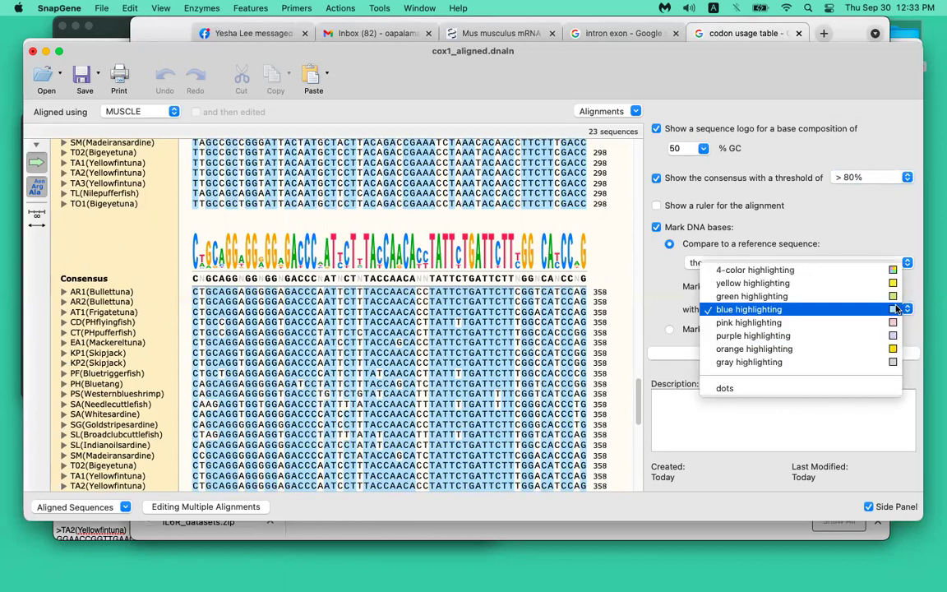
pyautogui.click(893, 323)
pyautogui.click(897, 309)
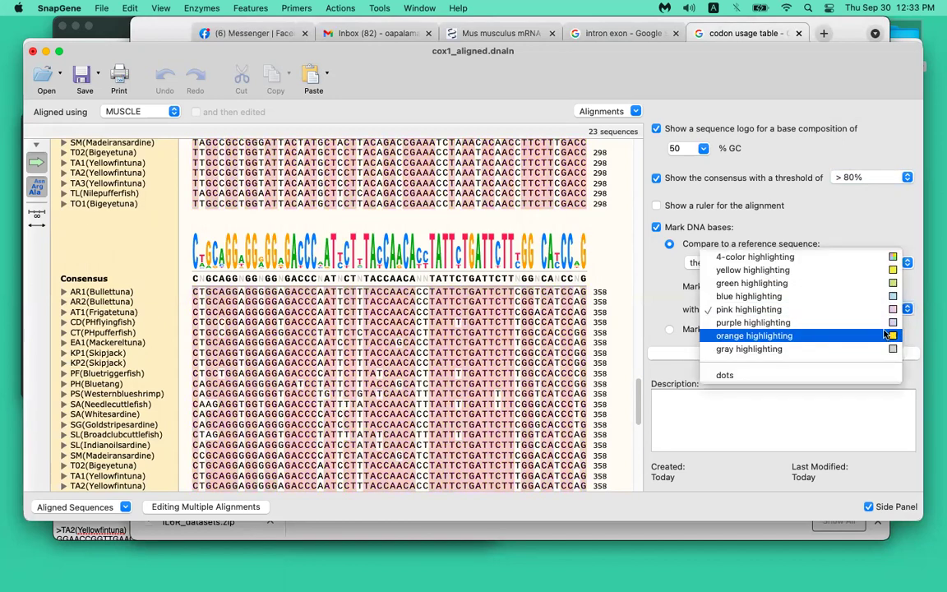
pyautogui.click(886, 335)
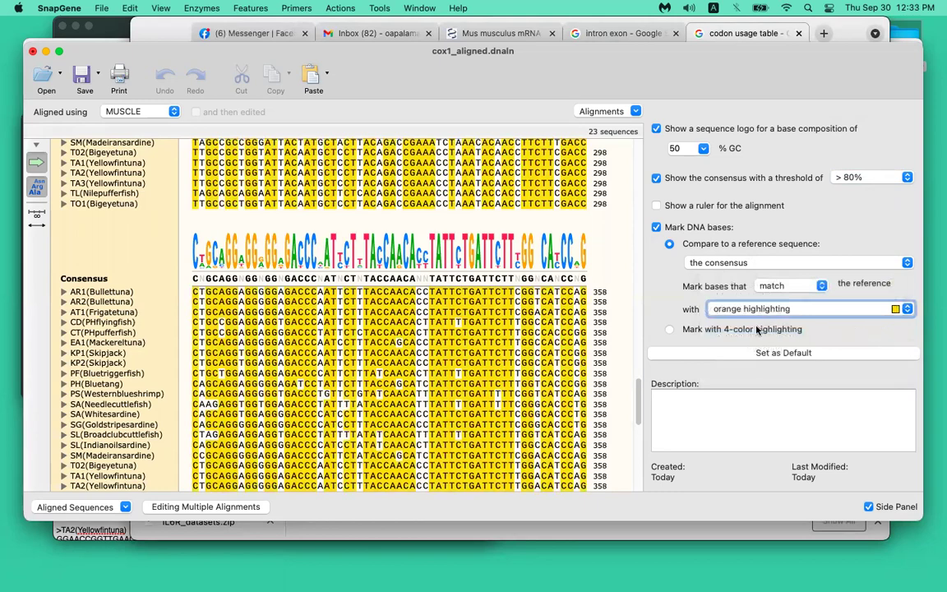
# - Mark the DNA bases with 4-color highlighting and inspect the recolored alignment blocks
pyautogui.click(758, 330)
pyautogui.scroll(10, 517, 324)
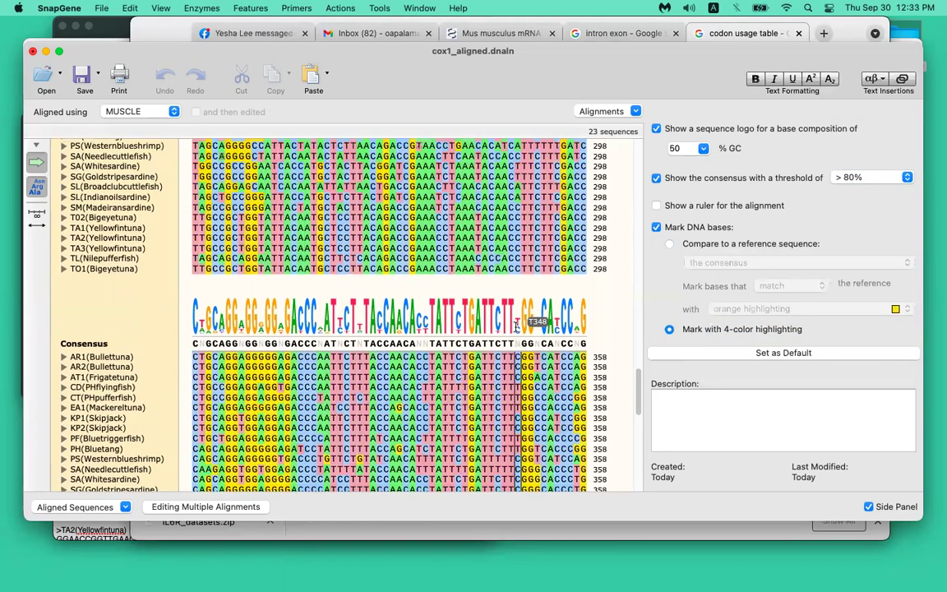
pyautogui.scroll(3, 517, 325)
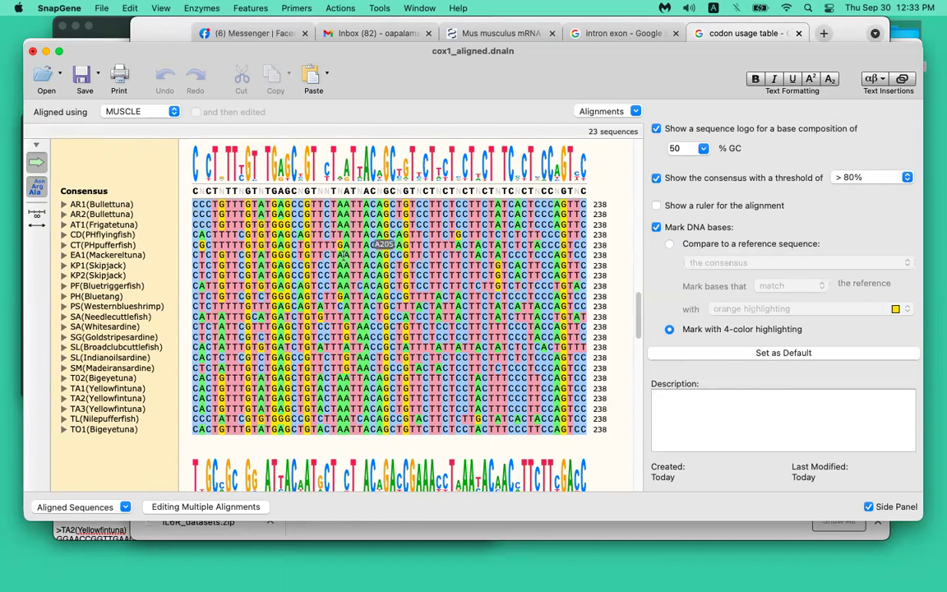
pyautogui.click(341, 7)
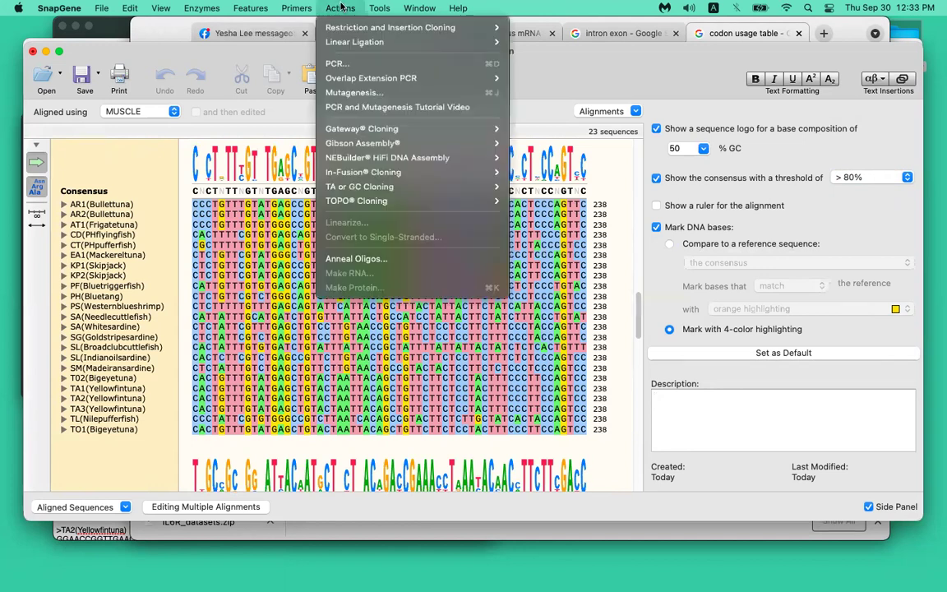
pyautogui.moveTo(380, 7)
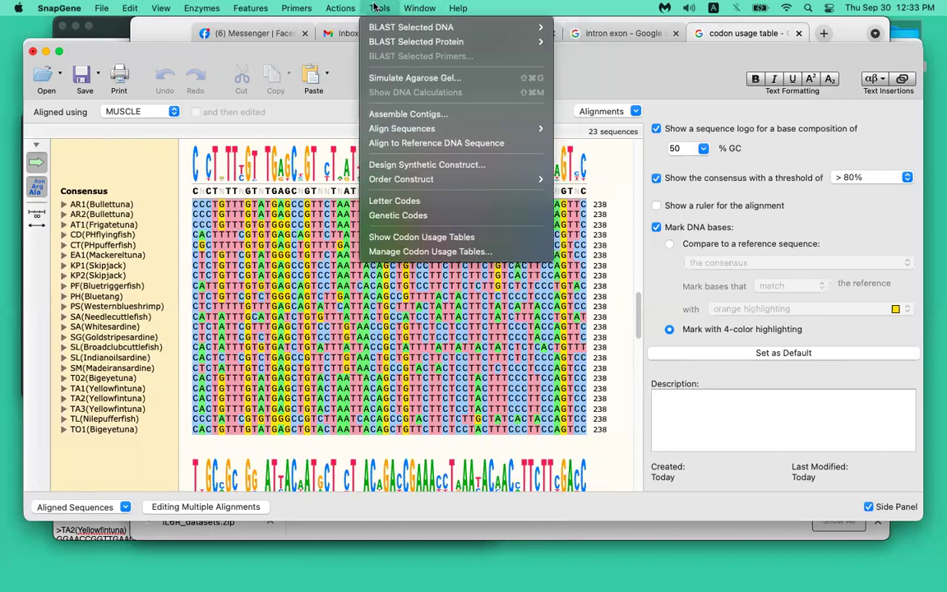
pyautogui.moveTo(348, 7)
pyautogui.moveTo(344, 7)
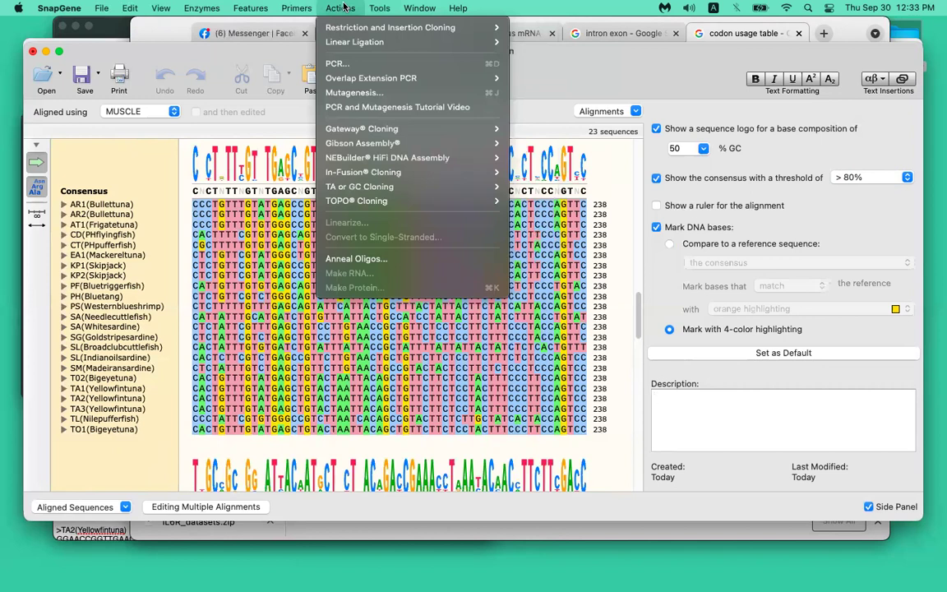
pyautogui.moveTo(286, 7)
pyautogui.moveTo(252, 7)
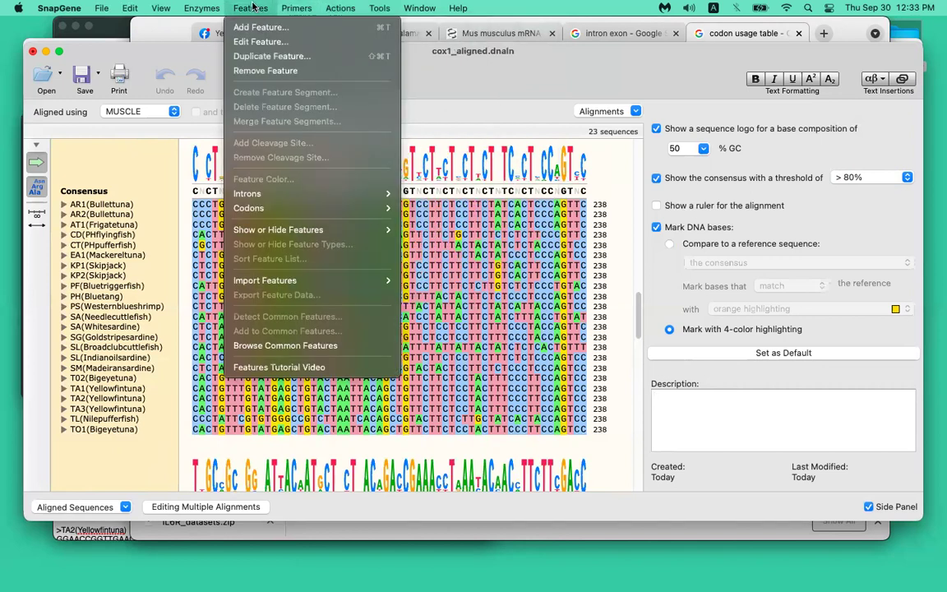
pyautogui.moveTo(213, 6)
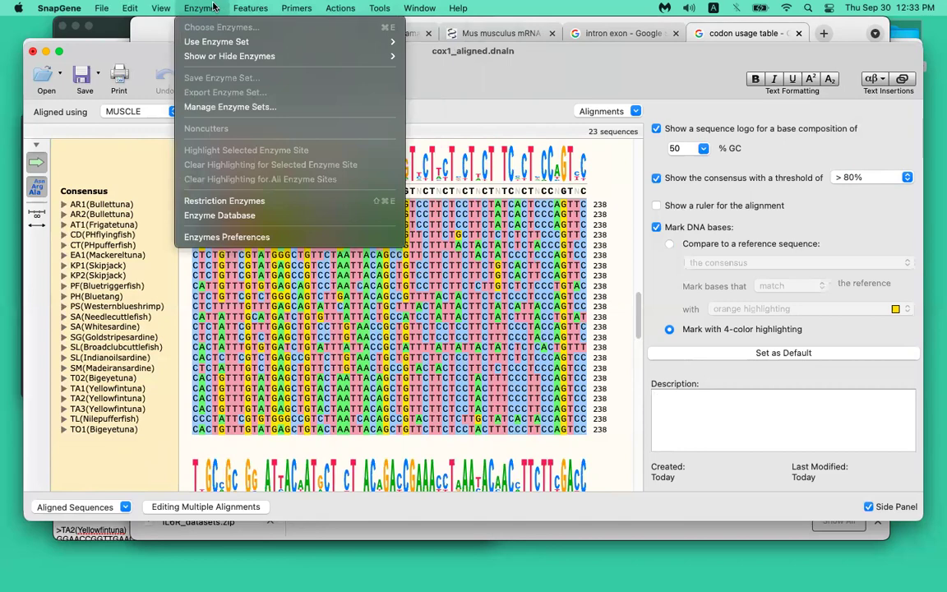
pyautogui.click(214, 7)
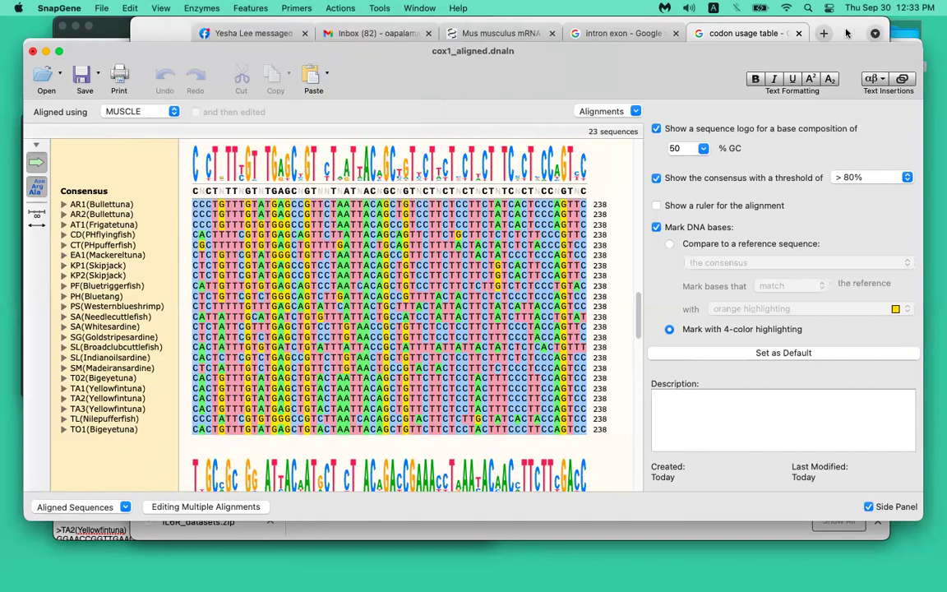
# - Switch to Chrome and open the genome.jp CLUSTALW multiple sequence alignment page in a new tab
pyautogui.click(845, 31)
pyautogui.click(824, 34)
pyautogui.write('a')
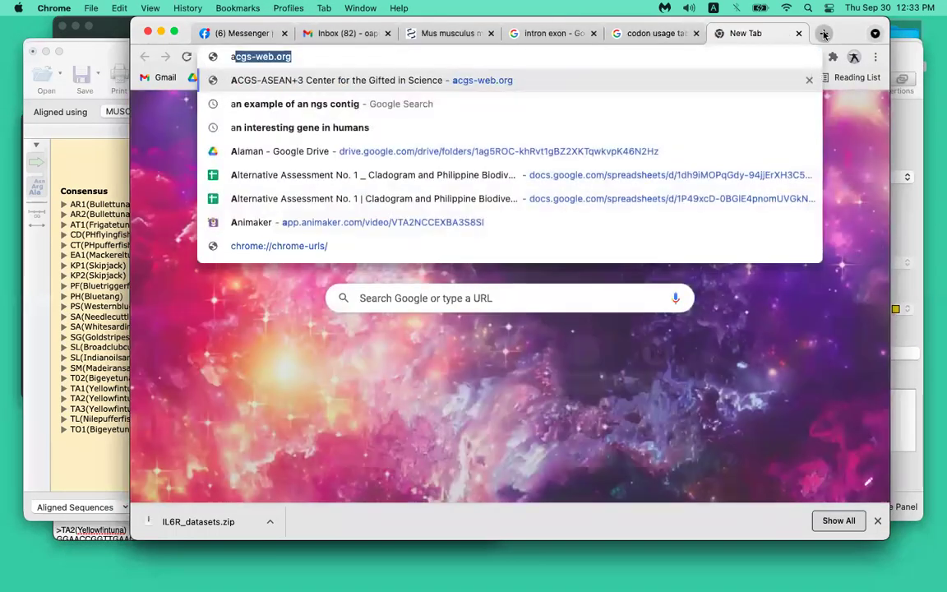
pyautogui.press('BackSpace')
pyautogui.press('BackSpace')
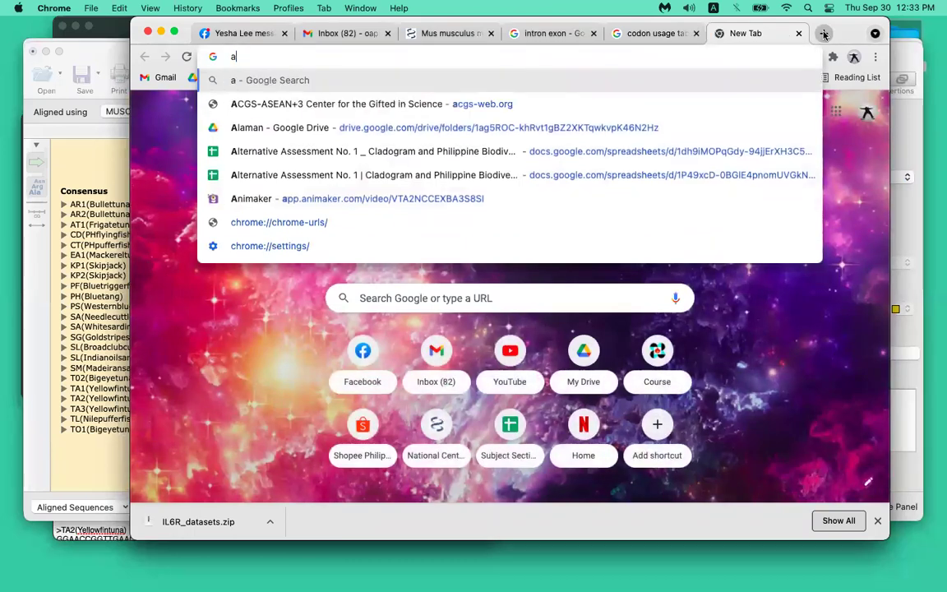
pyautogui.write('clusta')
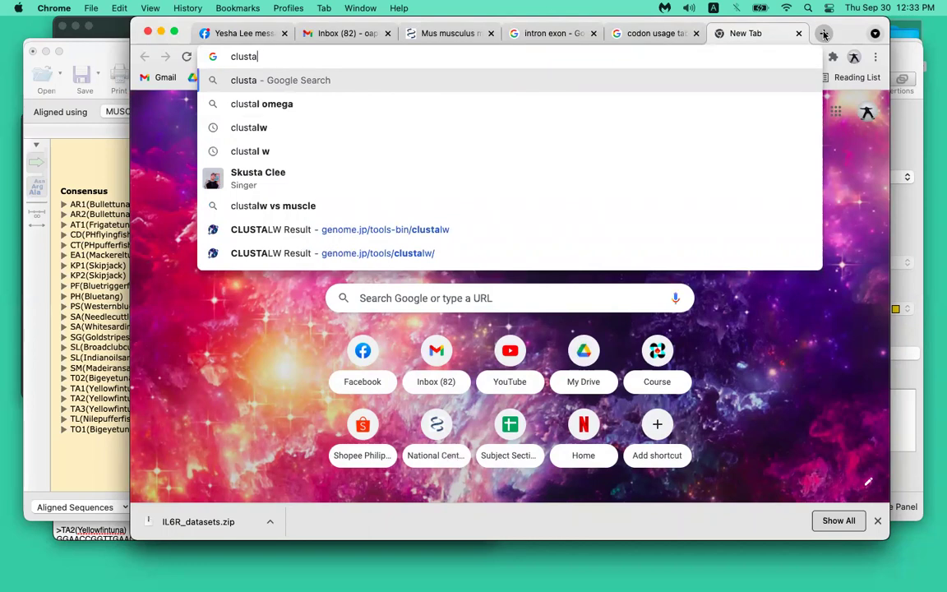
pyautogui.click(547, 240)
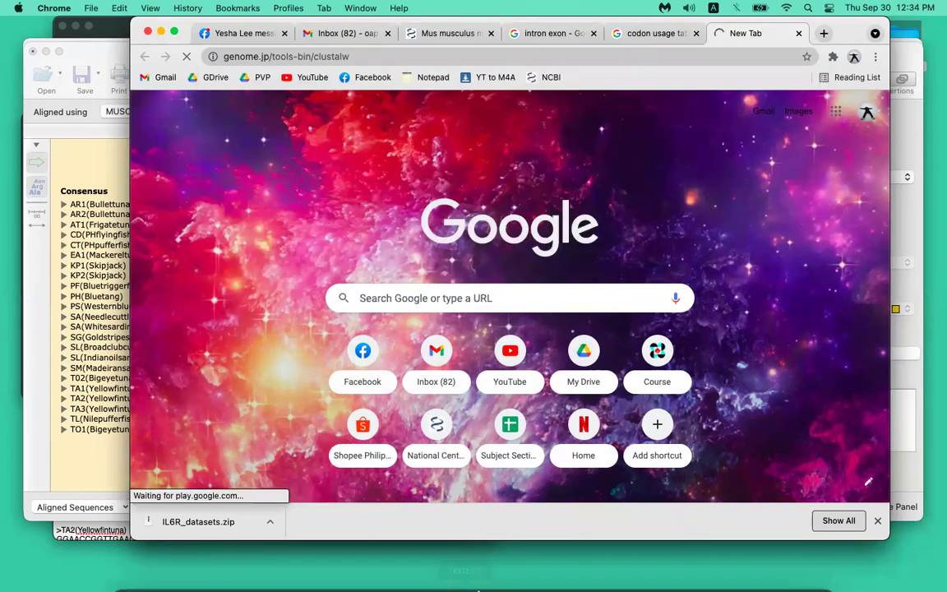
pyautogui.moveTo(517, 576)
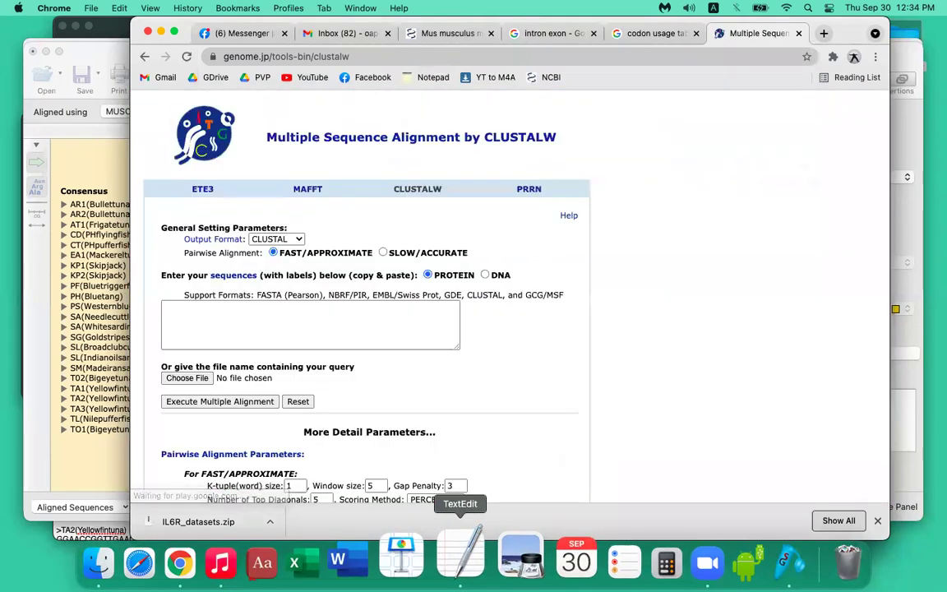
# - Copy all sequences from the TextEdit file "cox1 in tuna and its diet.rtf" and paste them into the CLUSTALW sequence box in Chrome
pyautogui.click(461, 561)
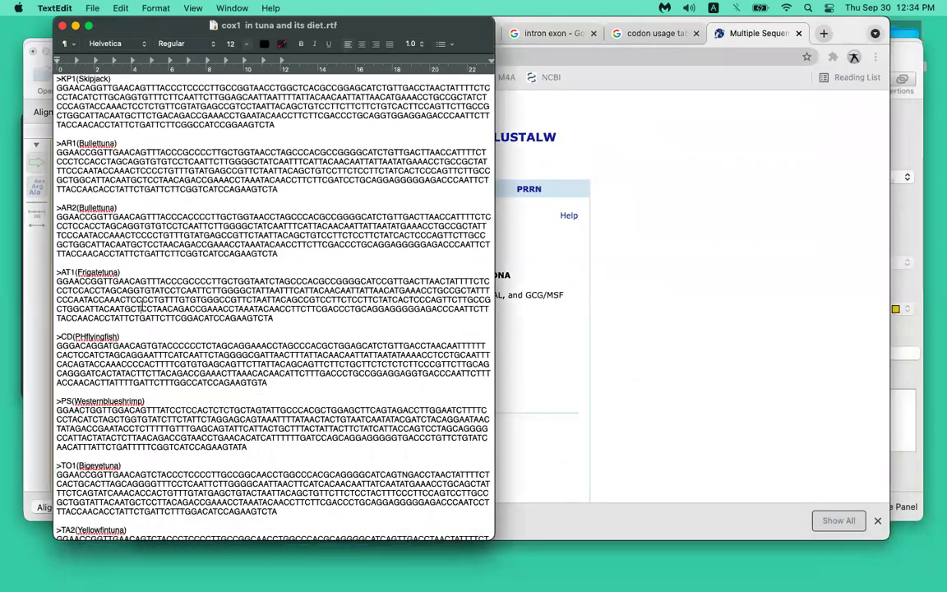
pyautogui.press('super+a')
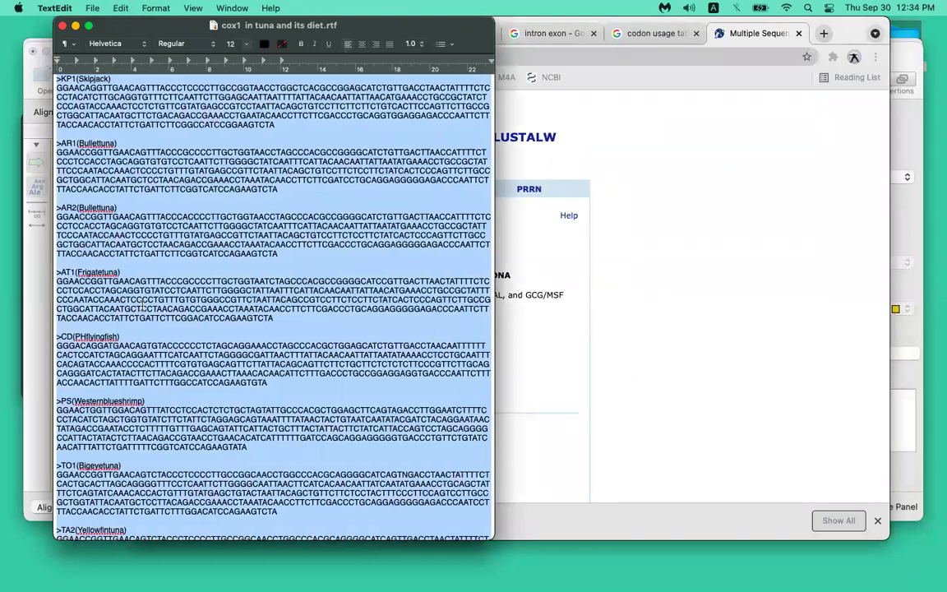
pyautogui.moveTo(365, 19); pyautogui.dragTo(251, 239)
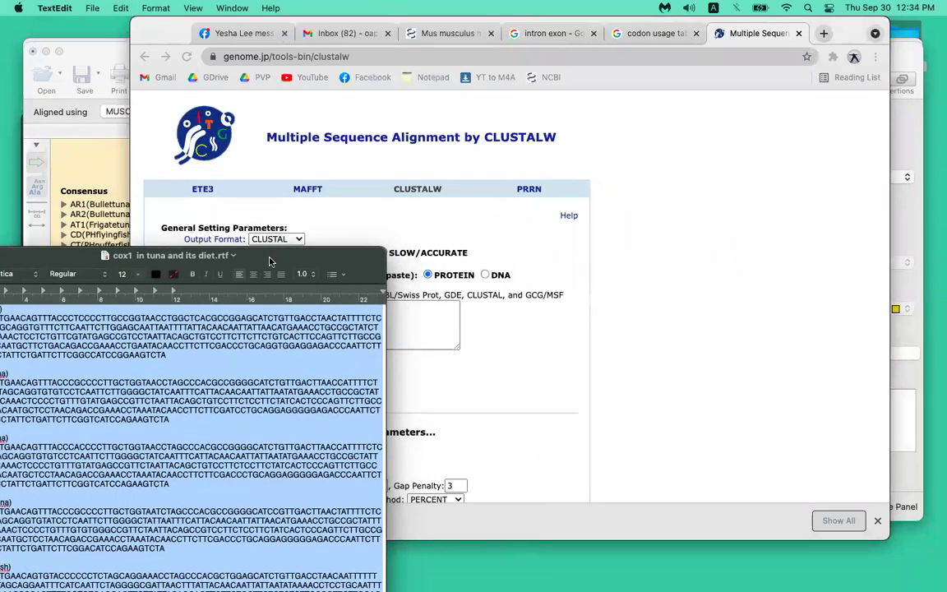
pyautogui.click(454, 326)
pyautogui.click(352, 323)
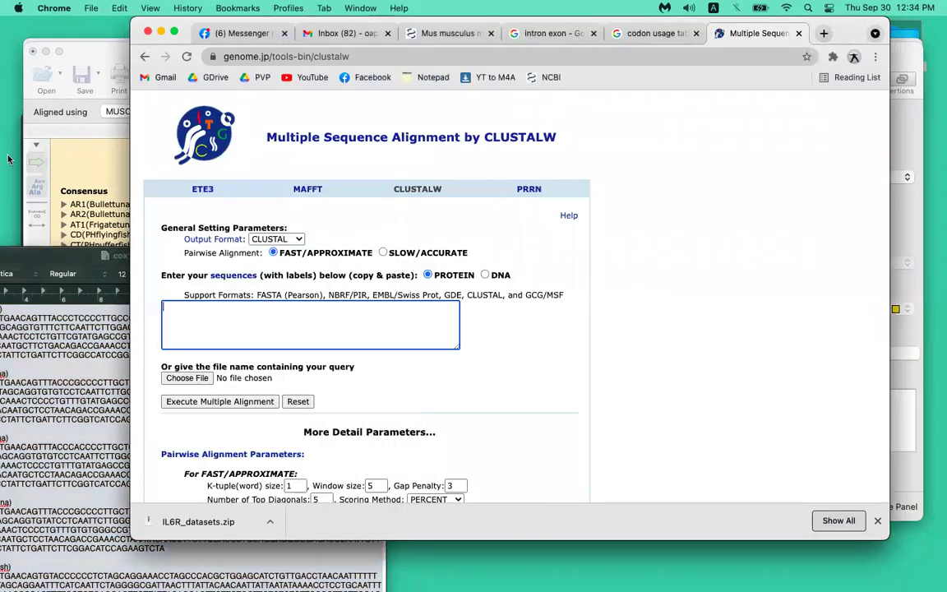
pyautogui.click(78, 169)
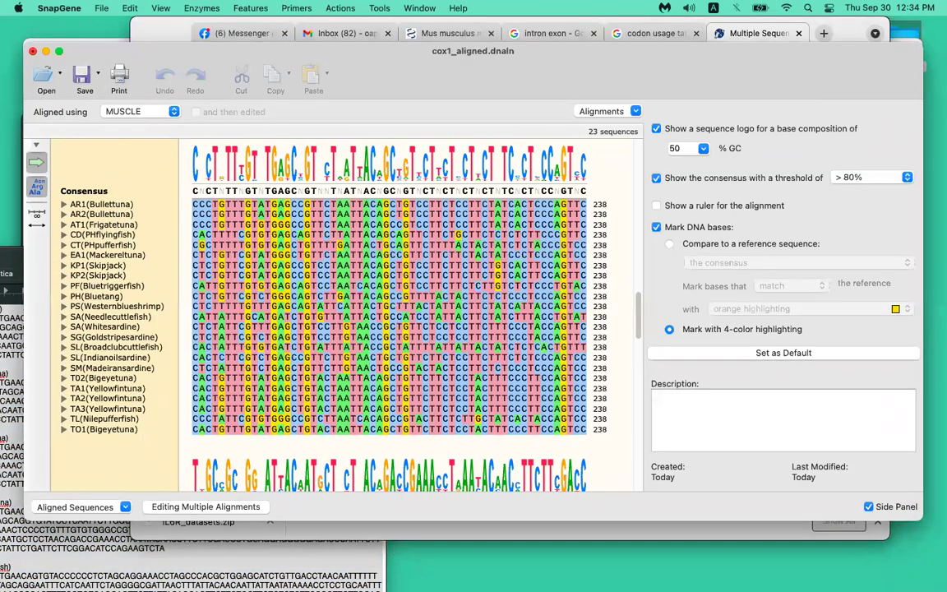
pyautogui.click(765, 529)
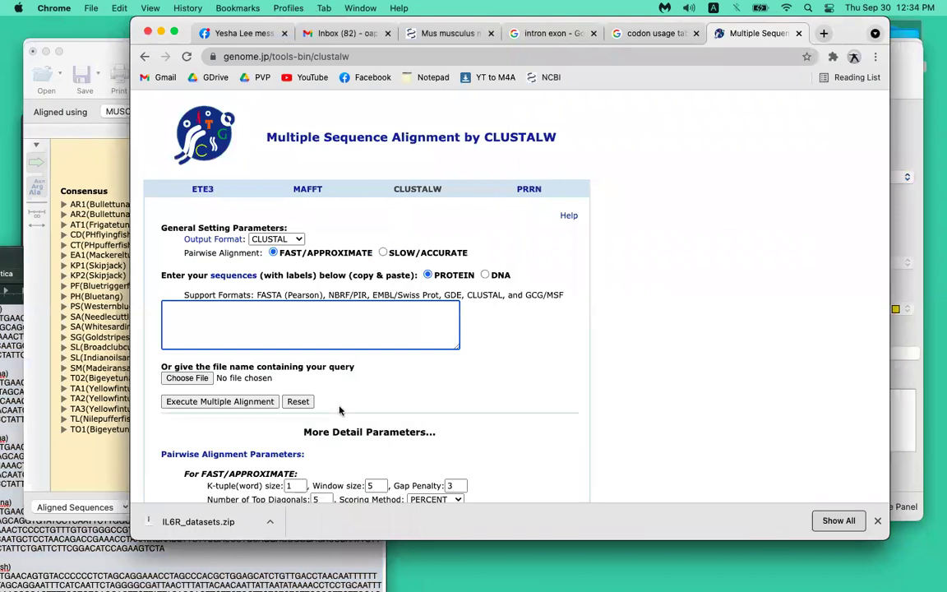
pyautogui.press('super+v')
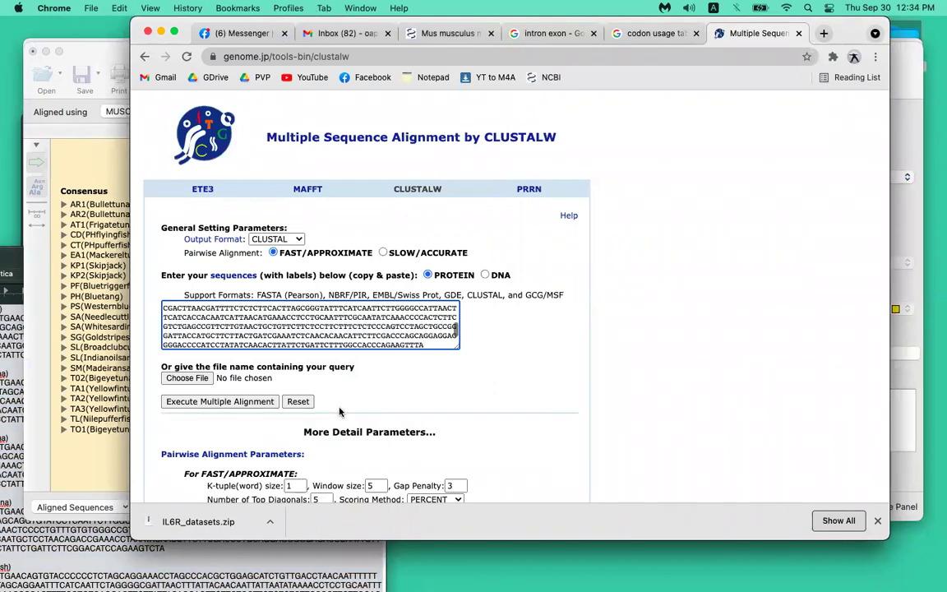
# - Set the pairwise alignment to SLOW/ACCURATE and the sequence type to DNA, and execute the multiple alignment
pyautogui.click(383, 253)
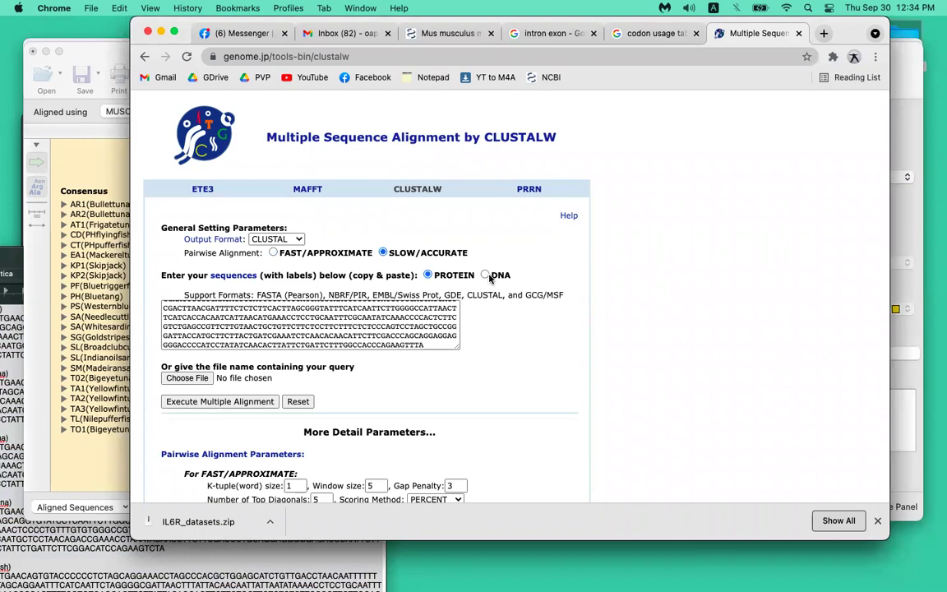
pyautogui.scroll(-1, 254, 351)
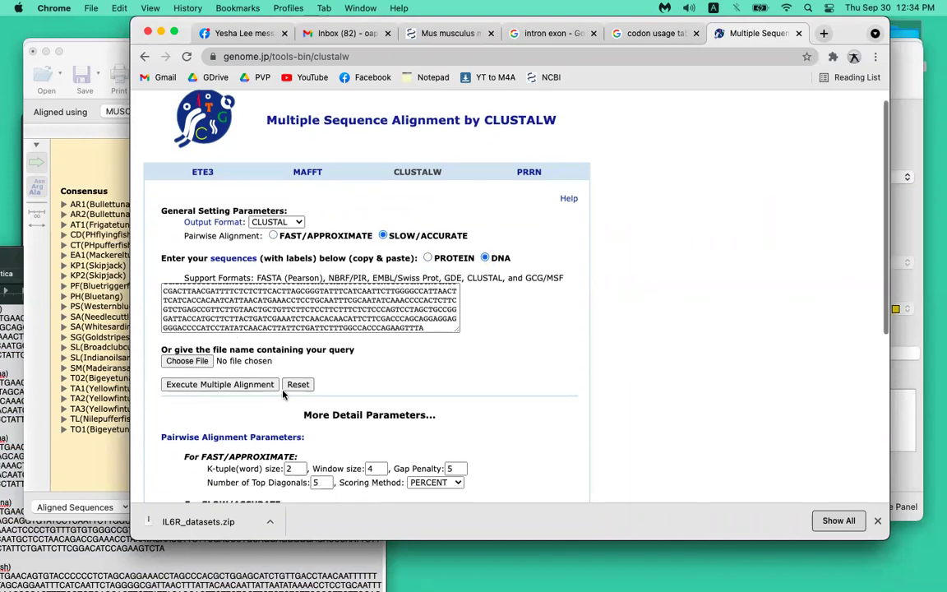
pyautogui.scroll(-4, 243, 390)
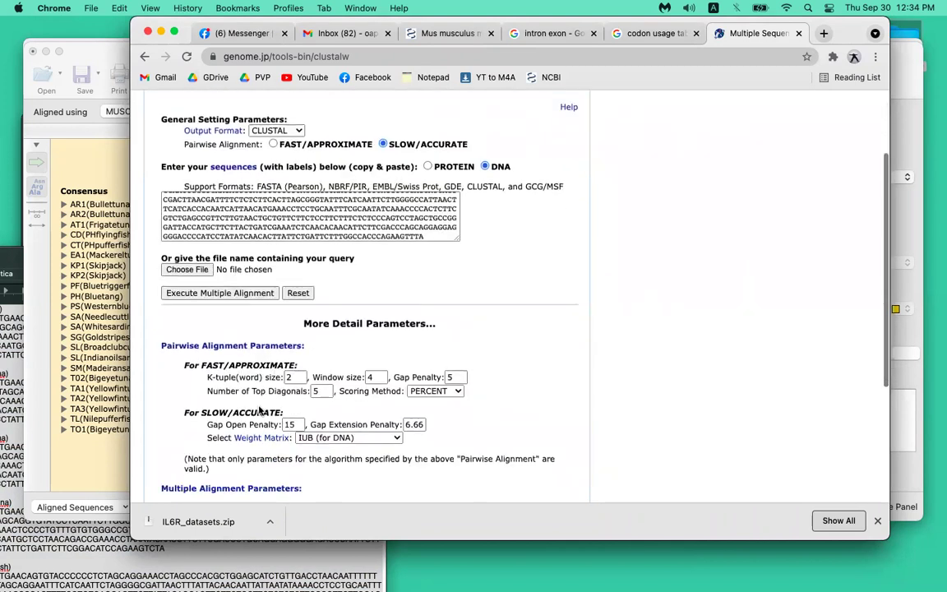
pyautogui.click(242, 278)
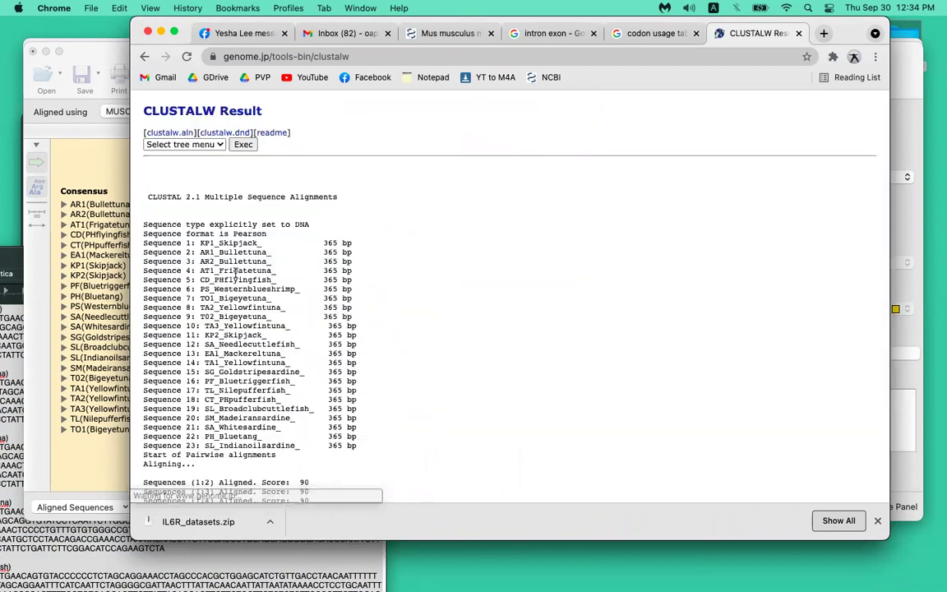
# - Examine the list of input sequences and their pairwise alignment scores in the CLUSTALW result
pyautogui.scroll(-10, 242, 298)
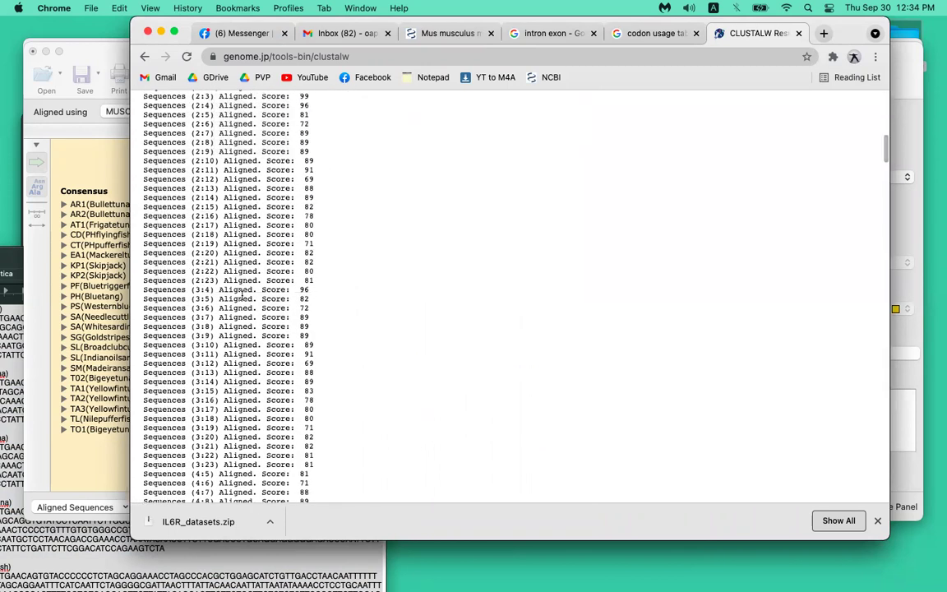
pyautogui.scroll(5, 242, 296)
pyautogui.scroll(-1, 240, 294)
pyautogui.scroll(-3, 241, 295)
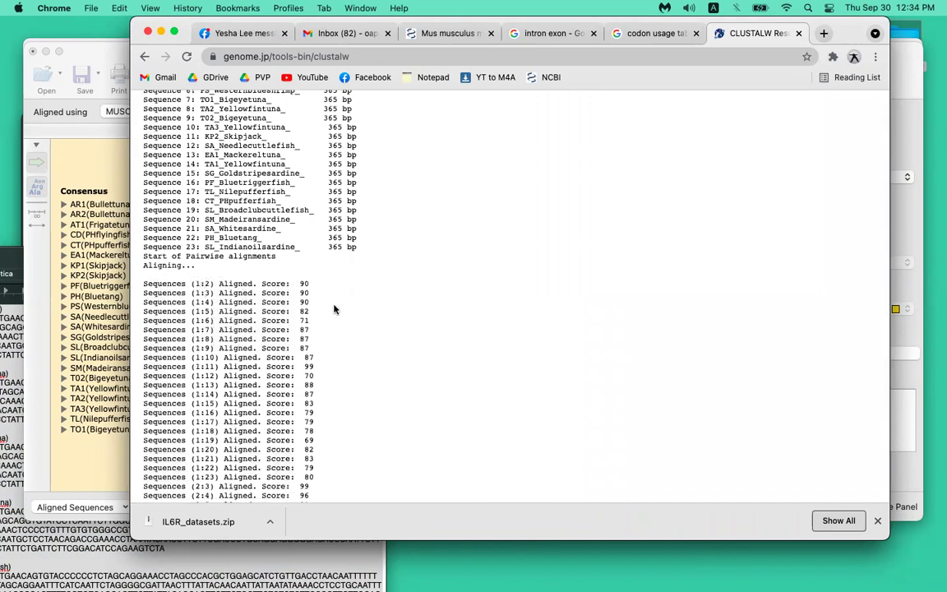
pyautogui.doubleClick(302, 283)
pyautogui.scroll(5, 302, 282)
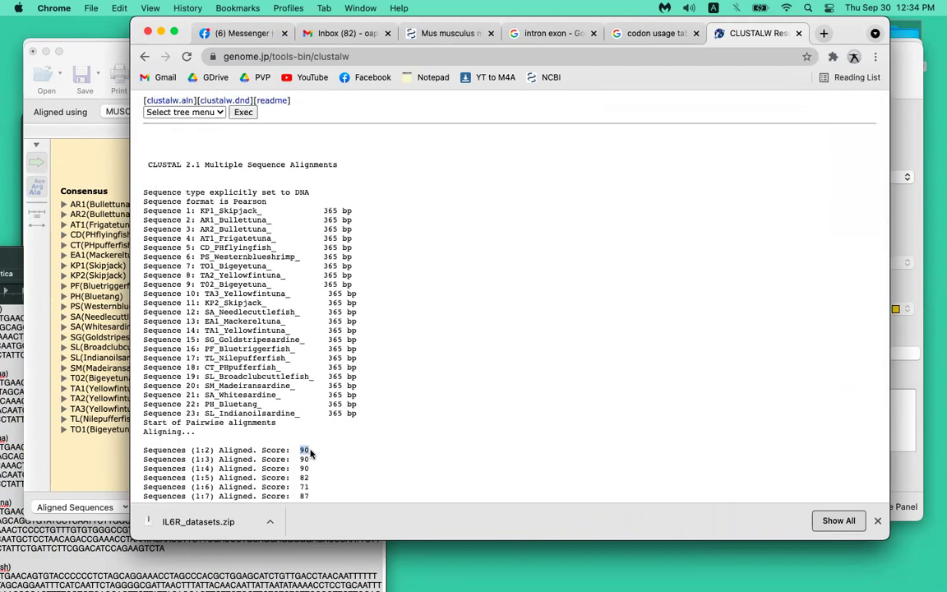
# - Inspect the first CLUSTALW alignment block and its asterisk marks, and compare it with the cox1 alignment in SnapGene
pyautogui.scroll(-20, 310, 451)
pyautogui.scroll(-15, 310, 451)
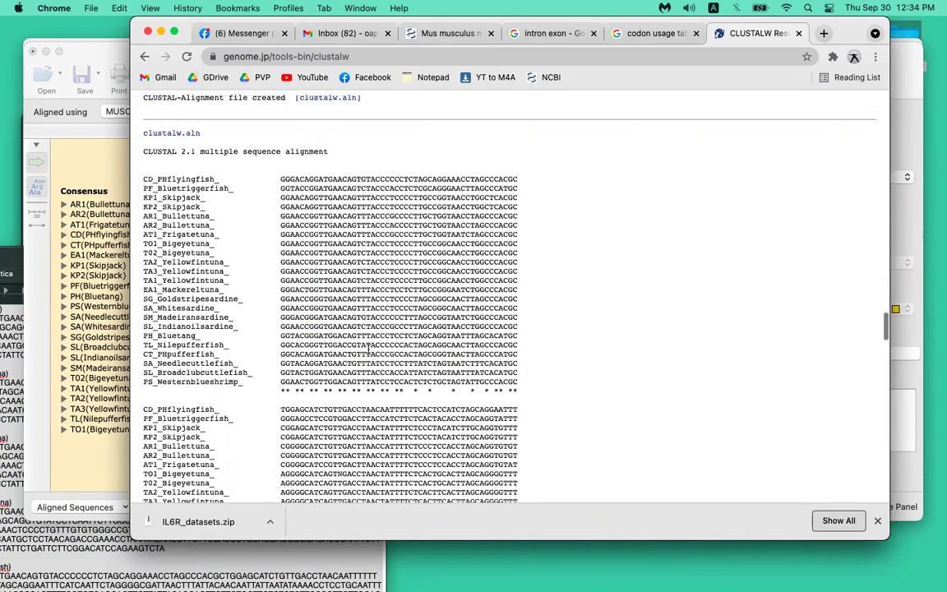
pyautogui.scroll(5, 369, 349)
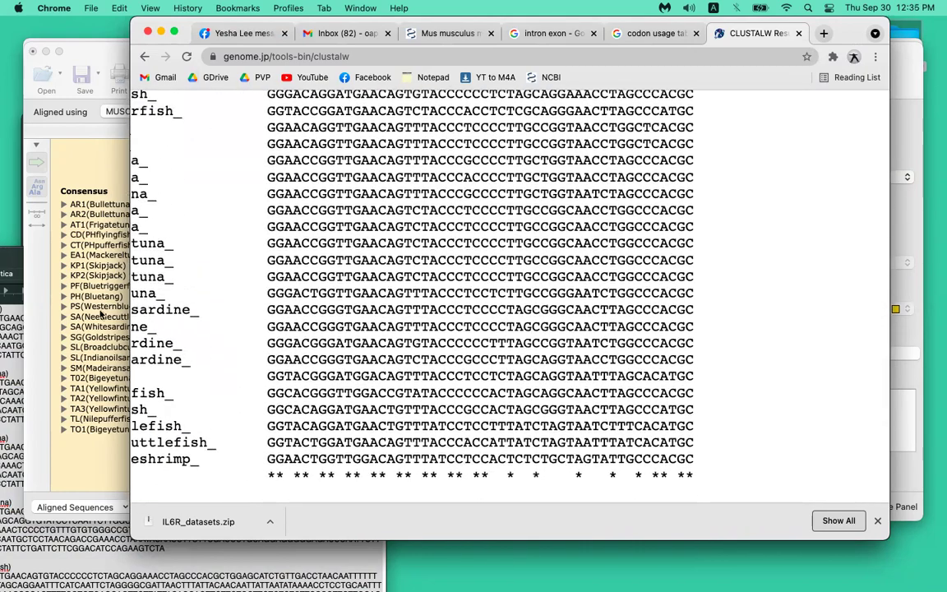
pyautogui.click(100, 316)
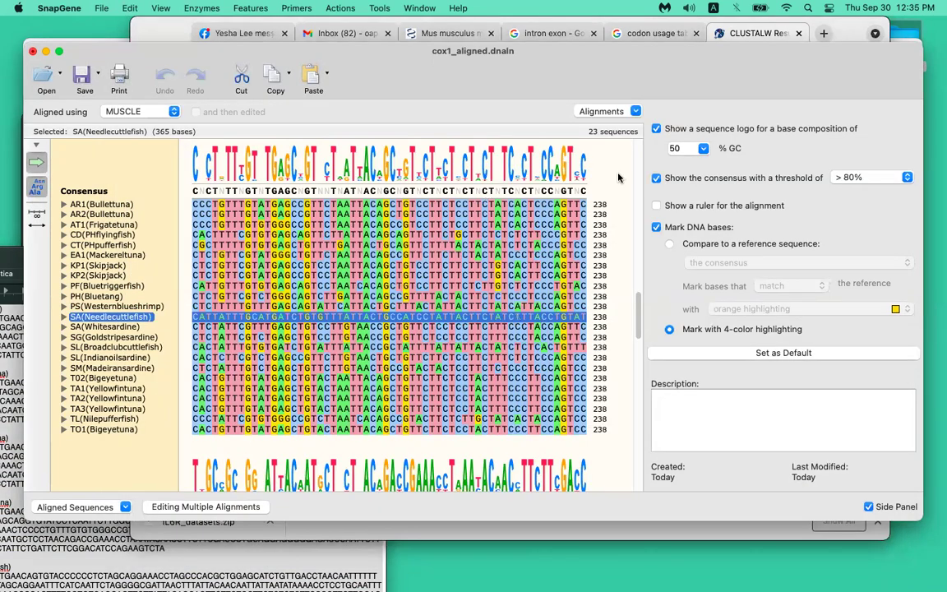
pyautogui.hotkey('ctrl', 'Up')
pyautogui.click(781, 381)
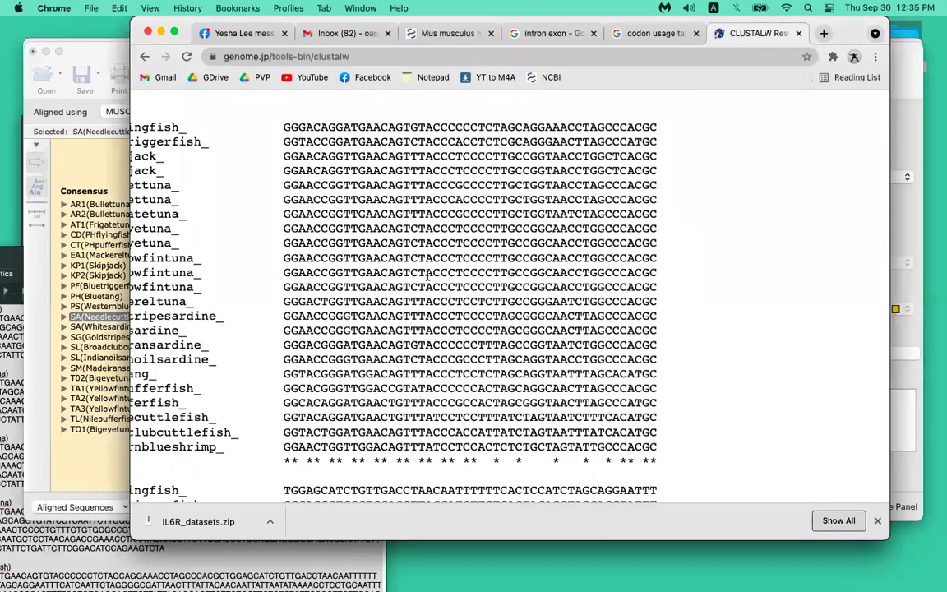
# - Examine the remaining CLUSTALW alignment blocks and the clustalw.dnd tree data through to the end of the results
pyautogui.scroll(-10, 427, 278)
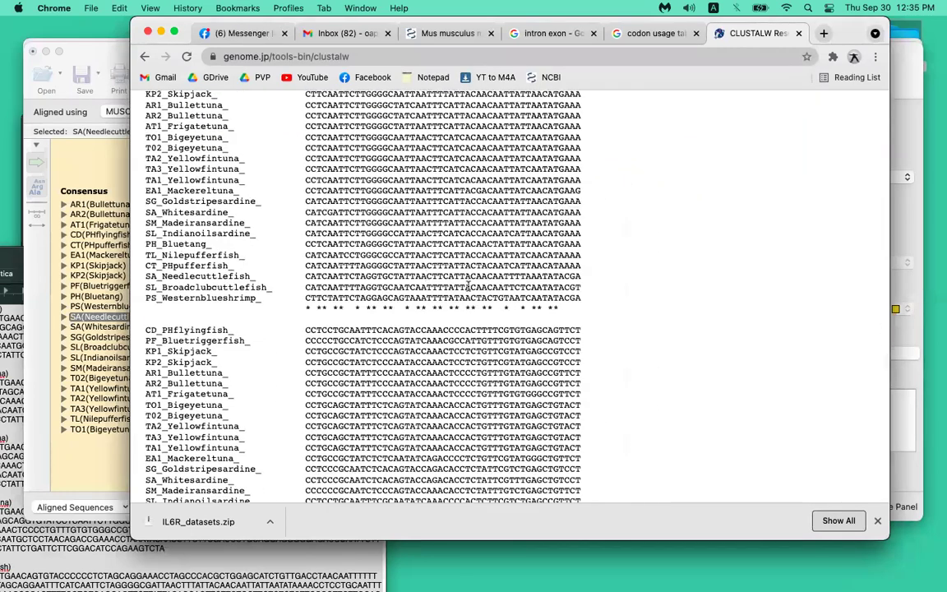
pyautogui.scroll(-6, 469, 288)
pyautogui.scroll(-15, 440, 314)
pyautogui.scroll(-8, 441, 318)
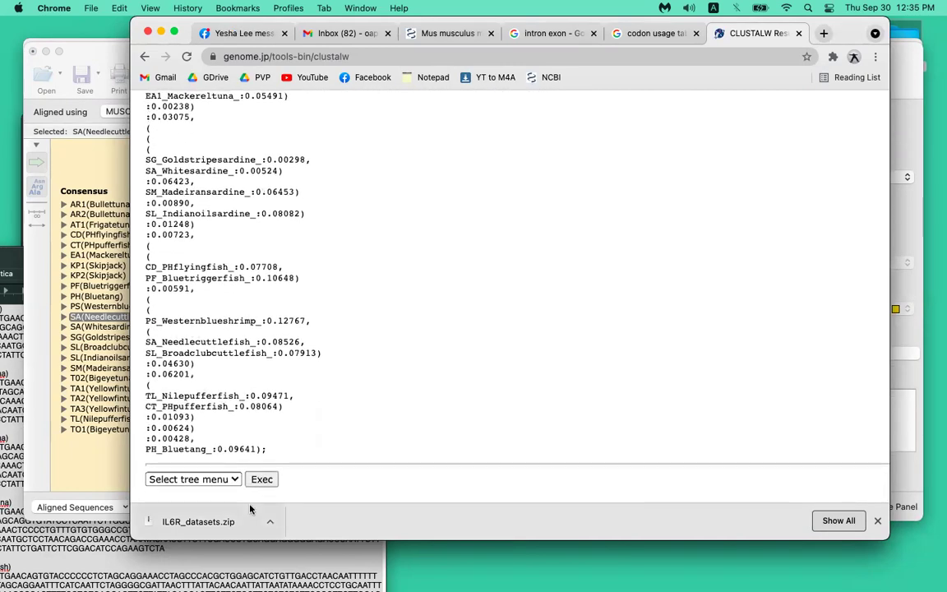
pyautogui.scroll(15, 349, 338)
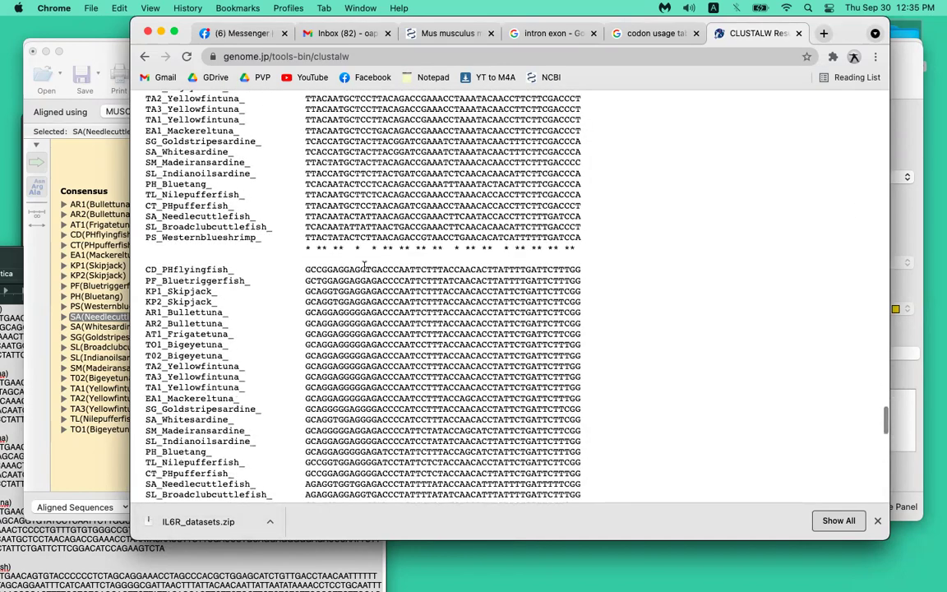
pyautogui.scroll(-15, 322, 274)
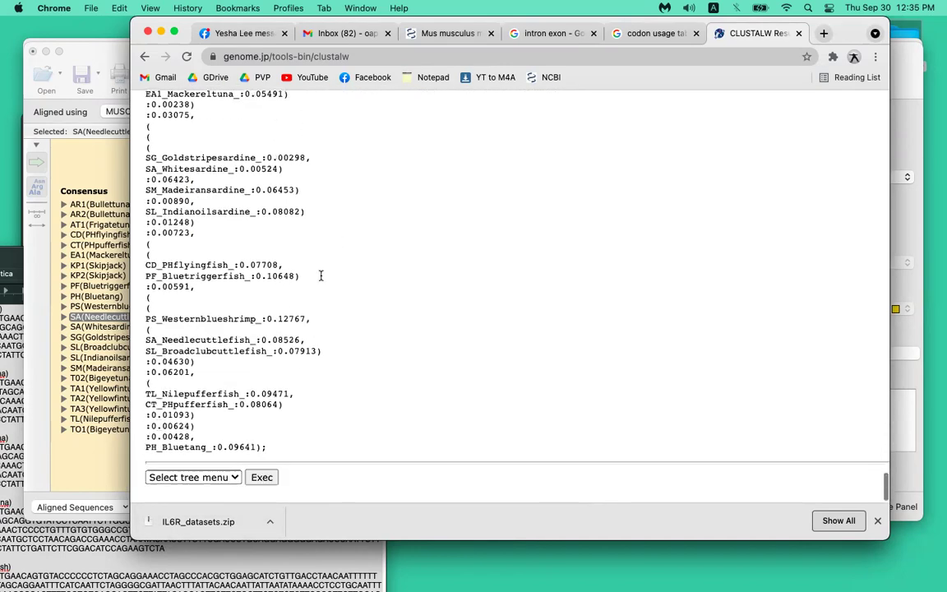
# - Choose BIONJ as the tree method and execute the phylogenetic tree construction from the CLUSTALW alignment
pyautogui.click(237, 478)
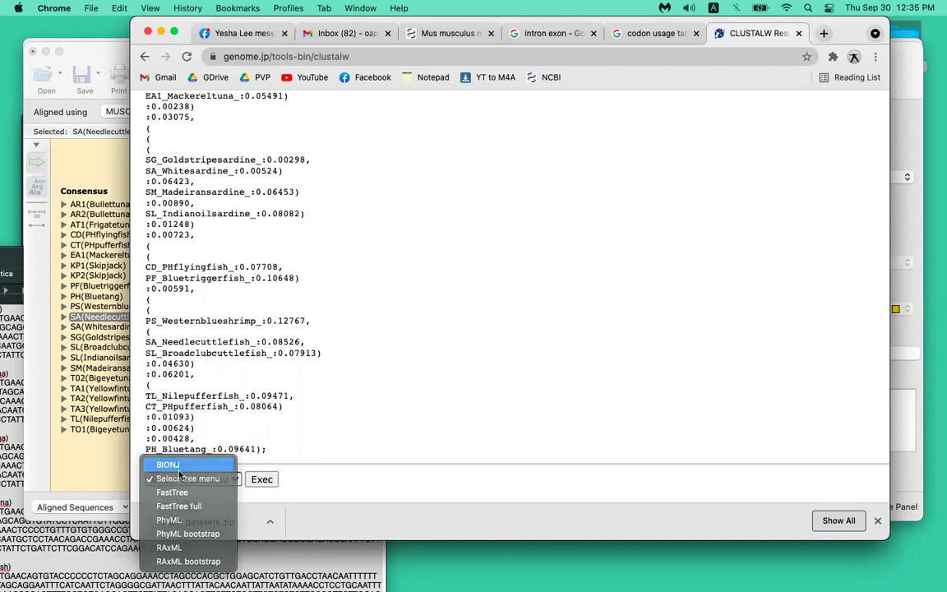
pyautogui.click(178, 470)
pyautogui.click(181, 478)
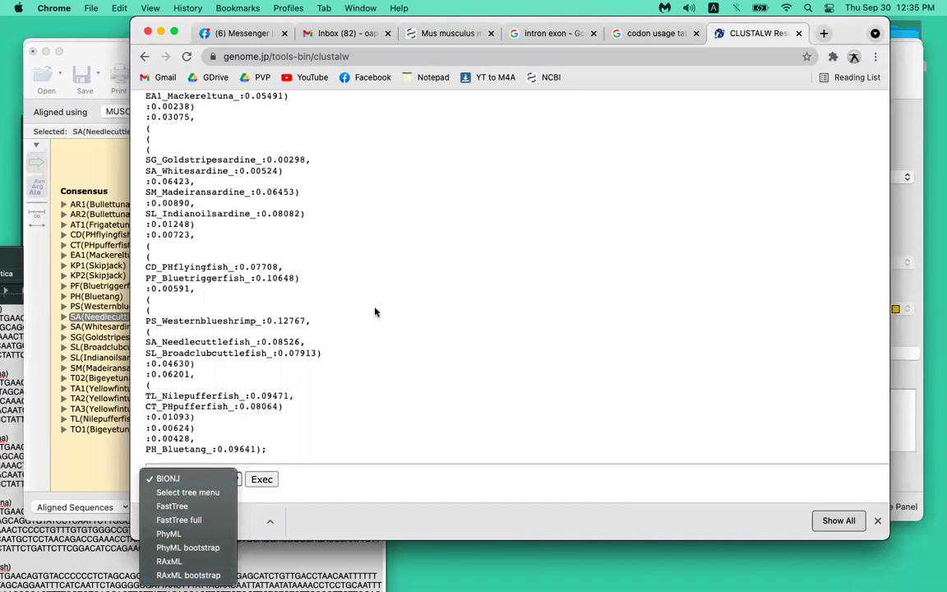
pyautogui.press('Escape')
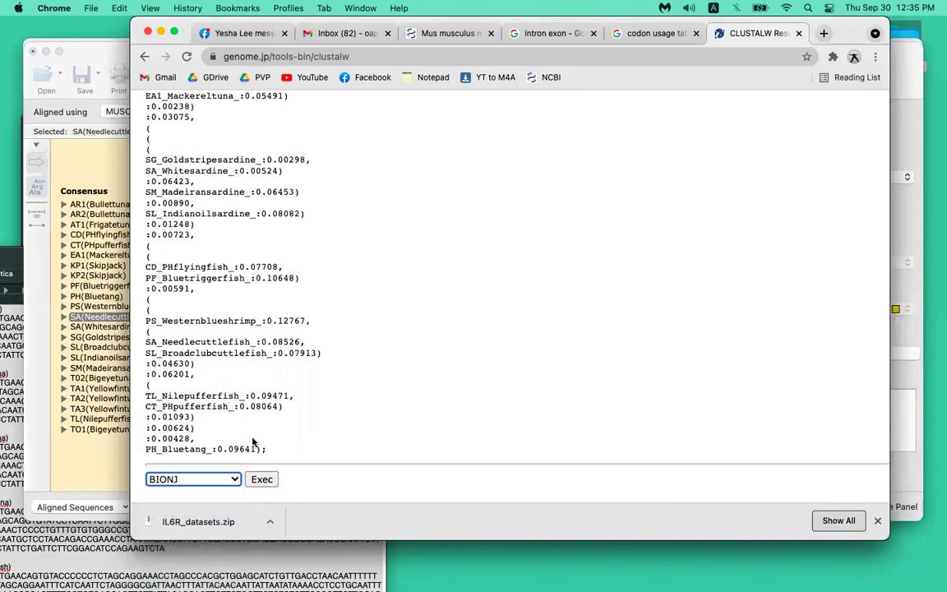
pyautogui.click(262, 479)
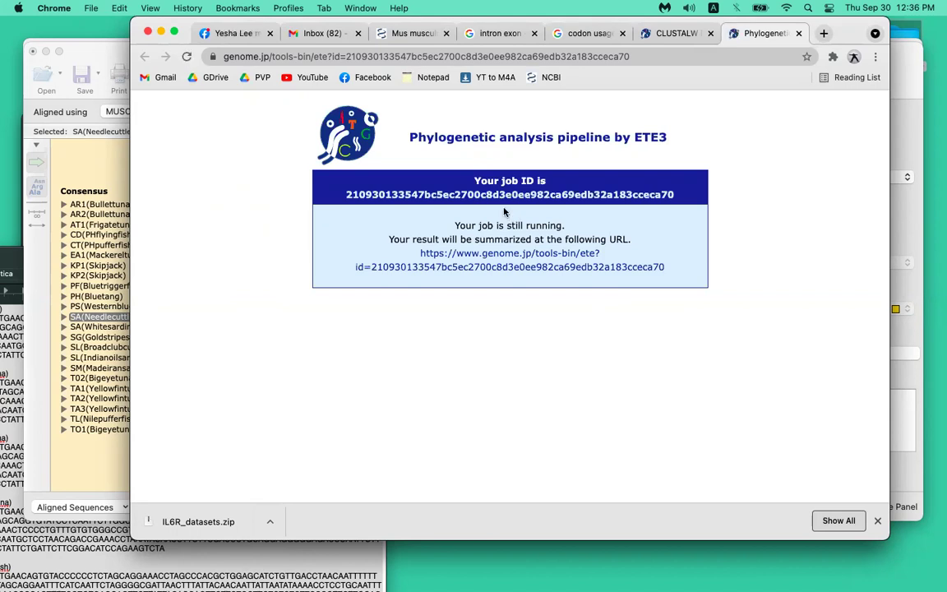
# - Switch to SnapGene and mark the DNA bases that match the consensus with pink highlighting
pyautogui.click(93, 131)
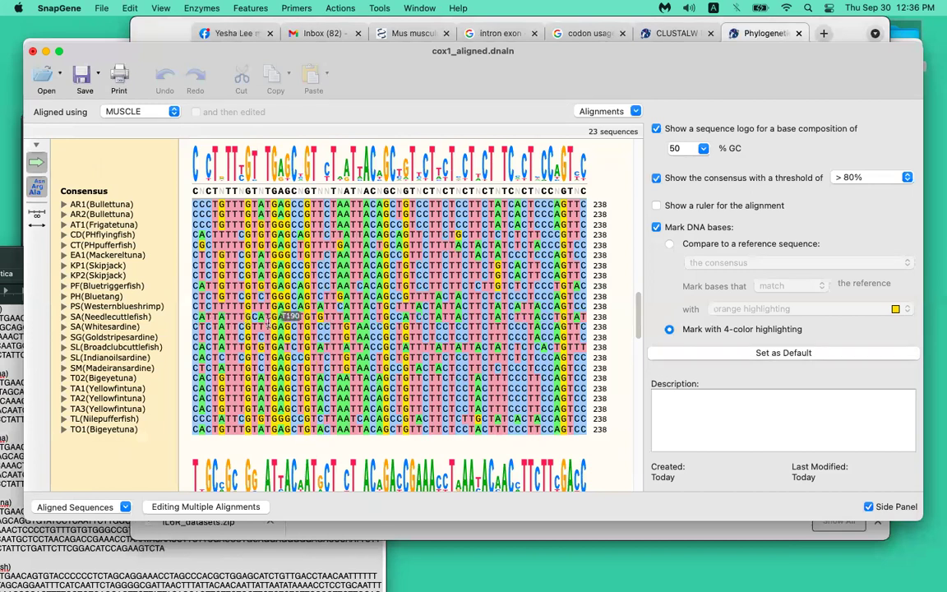
pyautogui.click(725, 227)
pyautogui.click(726, 226)
pyautogui.click(729, 245)
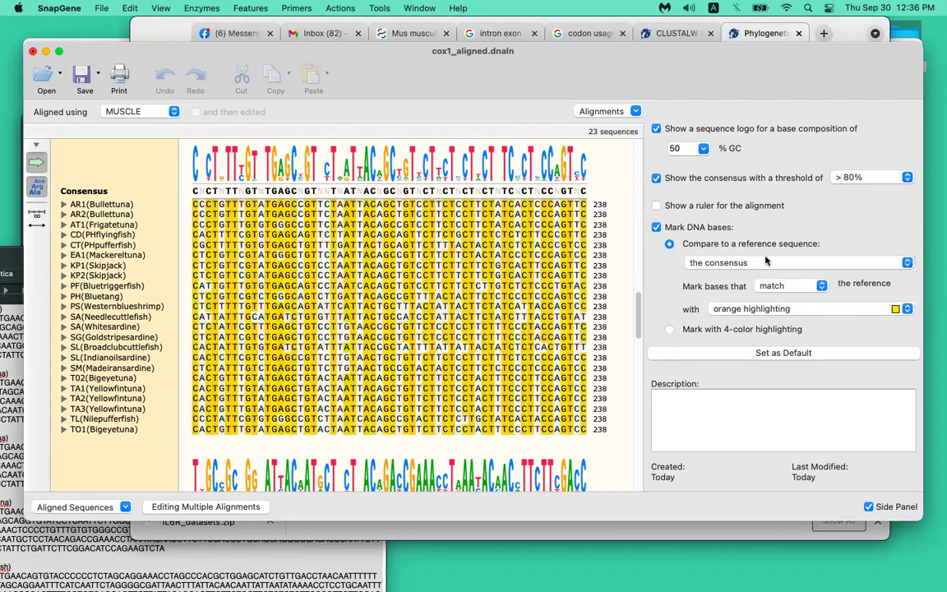
pyautogui.click(839, 306)
pyautogui.click(831, 279)
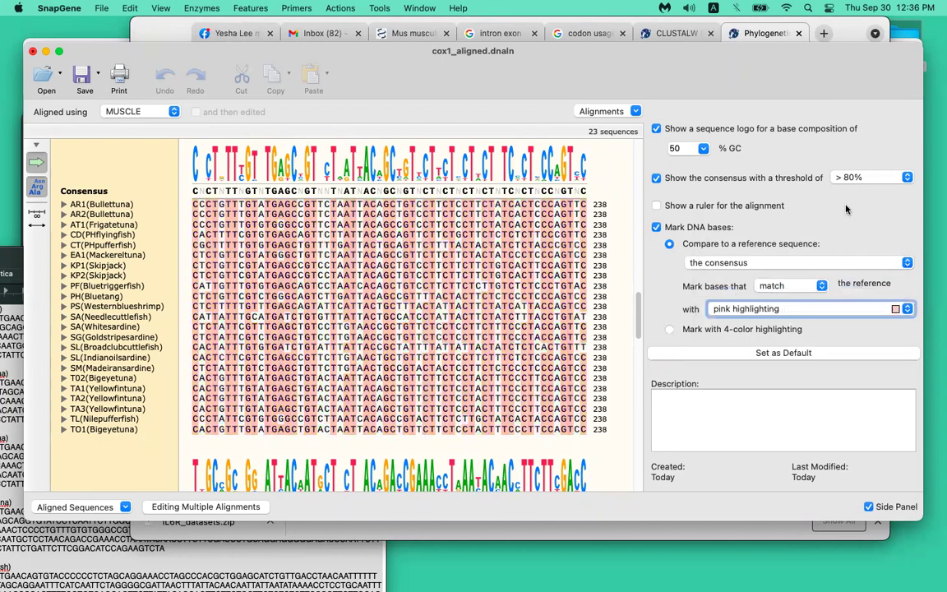
# - Try a consensus threshold of > 85% for the cox1 alignment, and finish with > 65%
pyautogui.click(854, 178)
pyautogui.click(855, 175)
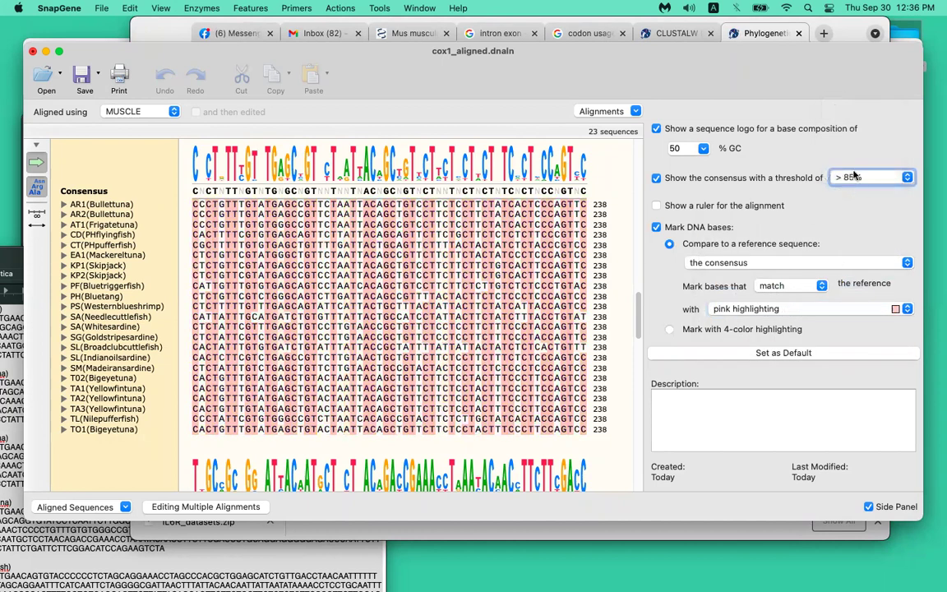
pyautogui.click(855, 175)
pyautogui.click(855, 127)
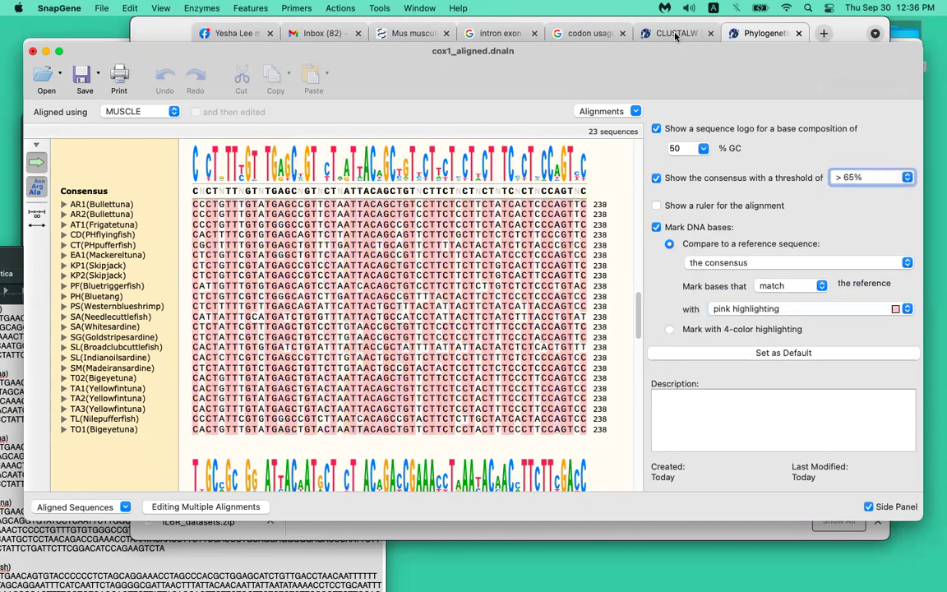
# - Return to Chrome, review the asterisk marks under the CLUSTALW alignment blocks, and open the ETE3 phylogenetic analysis results
pyautogui.click(676, 36)
pyautogui.scroll(15, 645, 186)
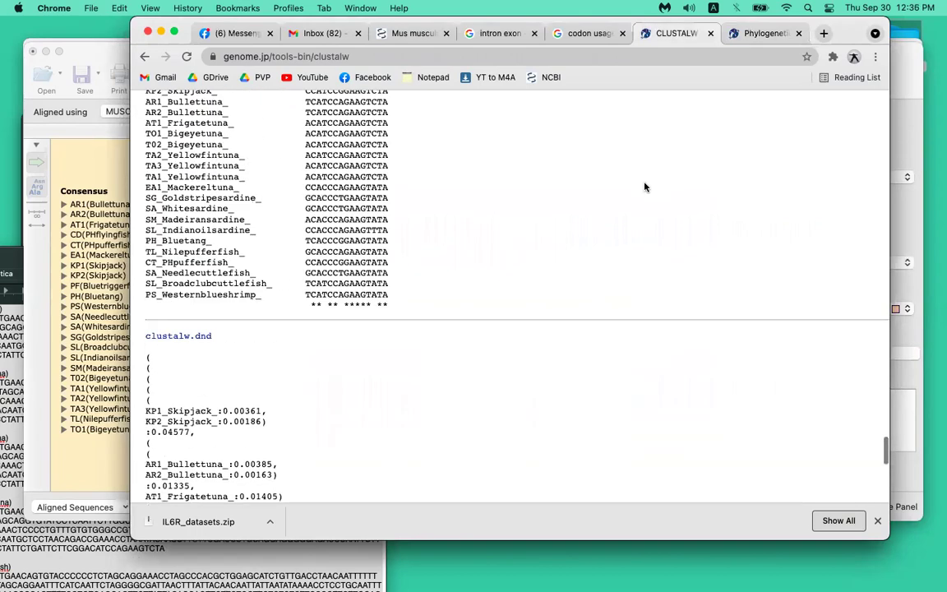
pyautogui.scroll(5, 461, 185)
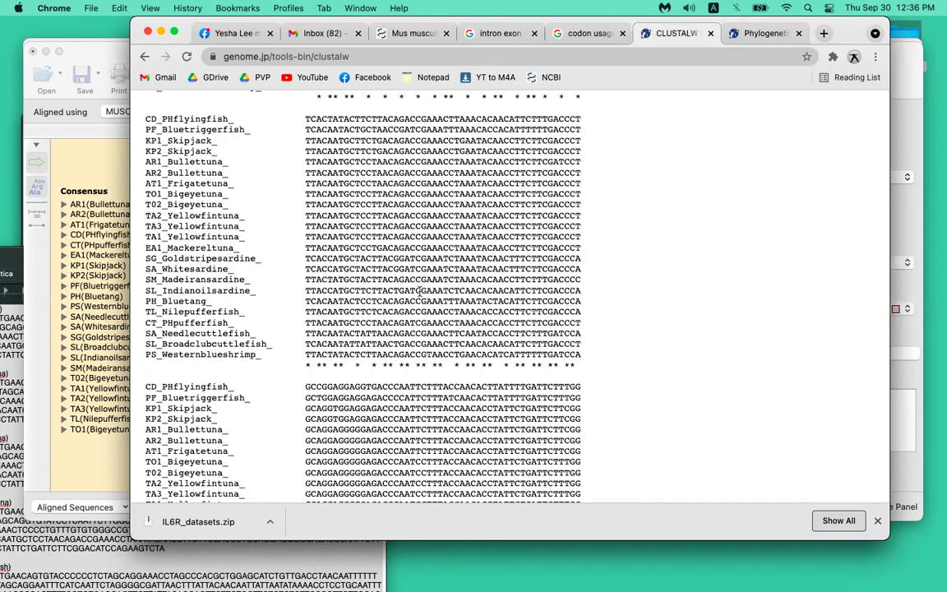
pyautogui.scroll(-5, 420, 312)
pyautogui.scroll(8, 418, 369)
pyautogui.scroll(10, 418, 369)
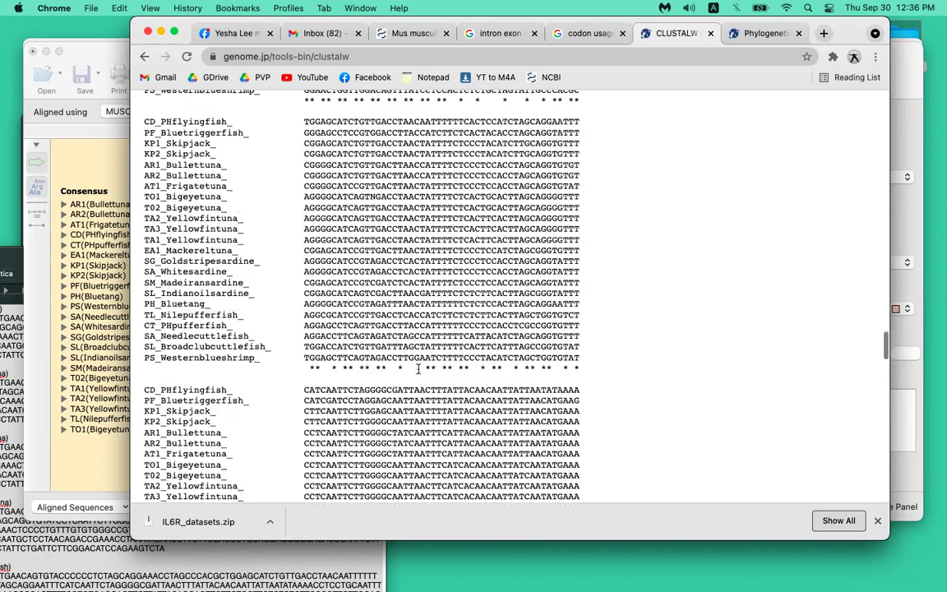
pyautogui.scroll(3, 417, 369)
pyautogui.click(757, 34)
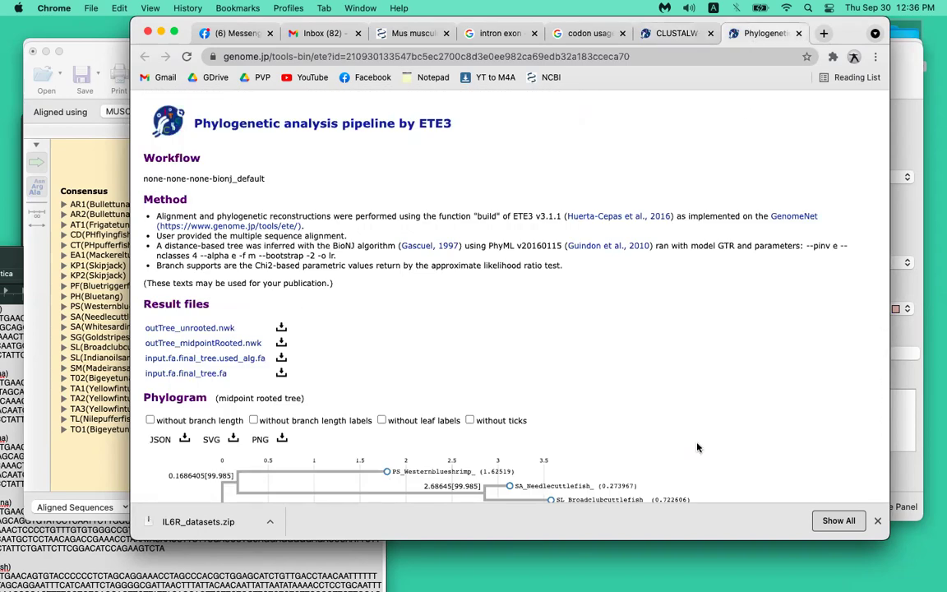
# - Display the midpoint rooted phylogram without branch length labels
pyautogui.scroll(-7, 697, 447)
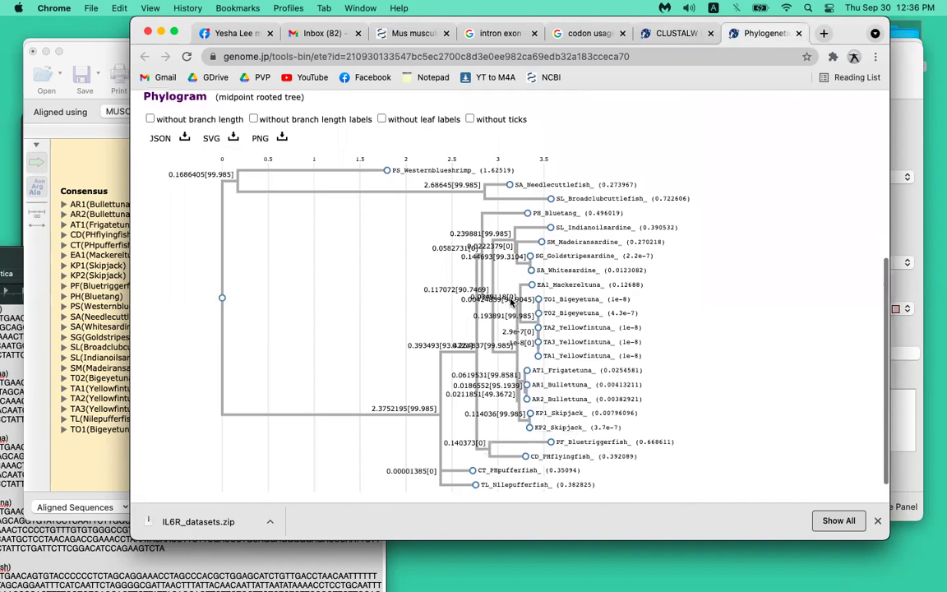
pyautogui.scroll(1, 509, 303)
pyautogui.click(354, 155)
pyautogui.click(353, 155)
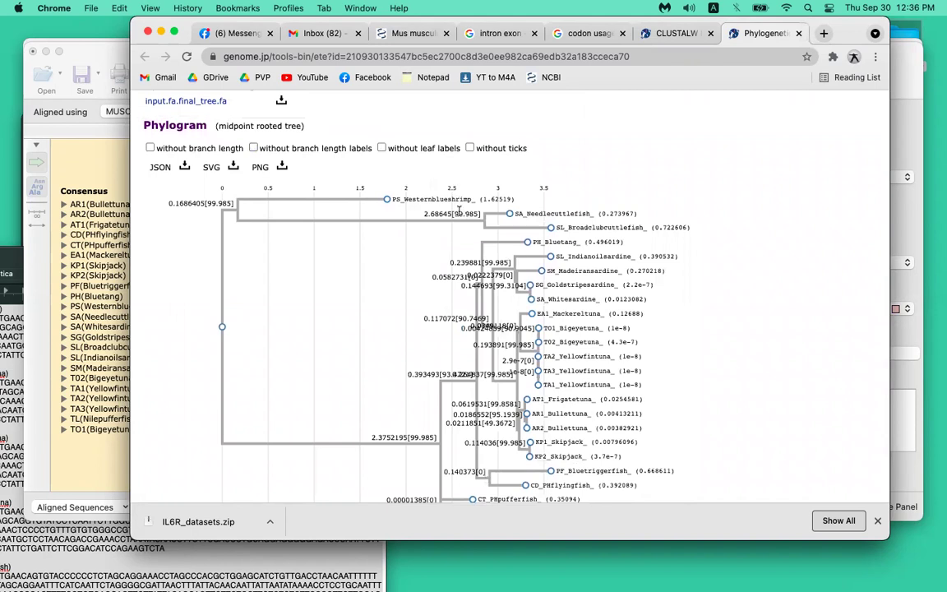
pyautogui.click(355, 148)
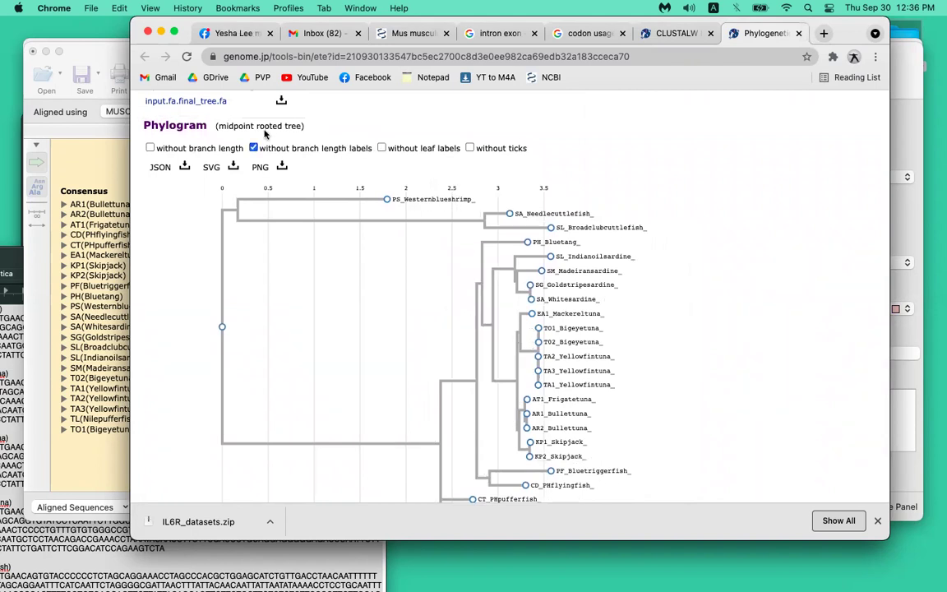
# - Compare the phylogram with and without branch length, and finish with the tree drawn without branch length
pyautogui.click(229, 149)
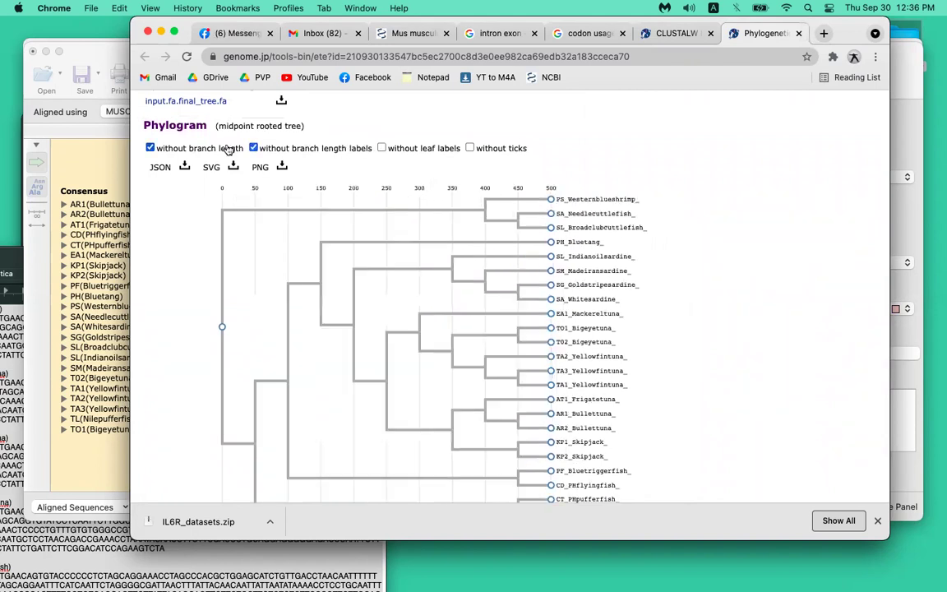
pyautogui.click(229, 149)
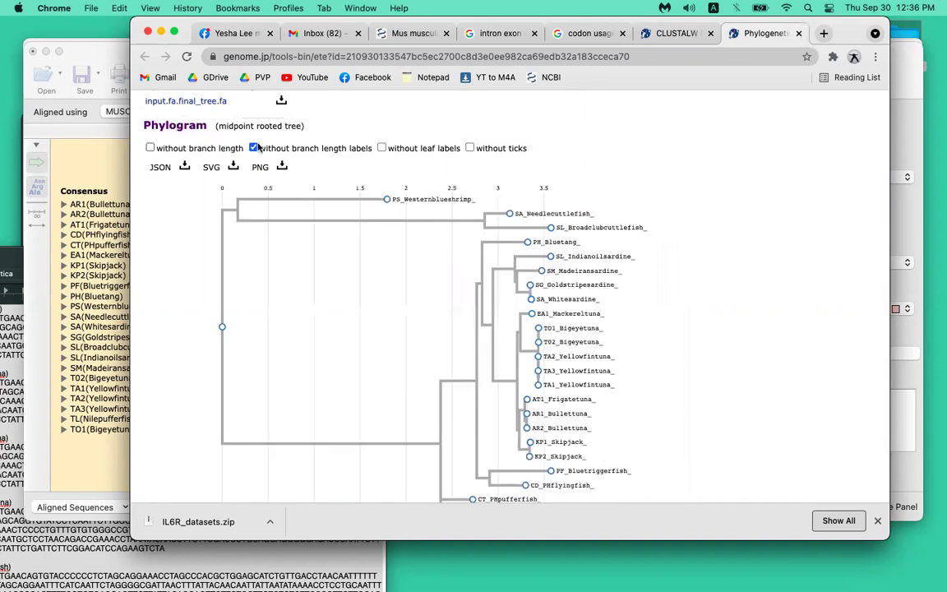
pyautogui.scroll(-1, 504, 257)
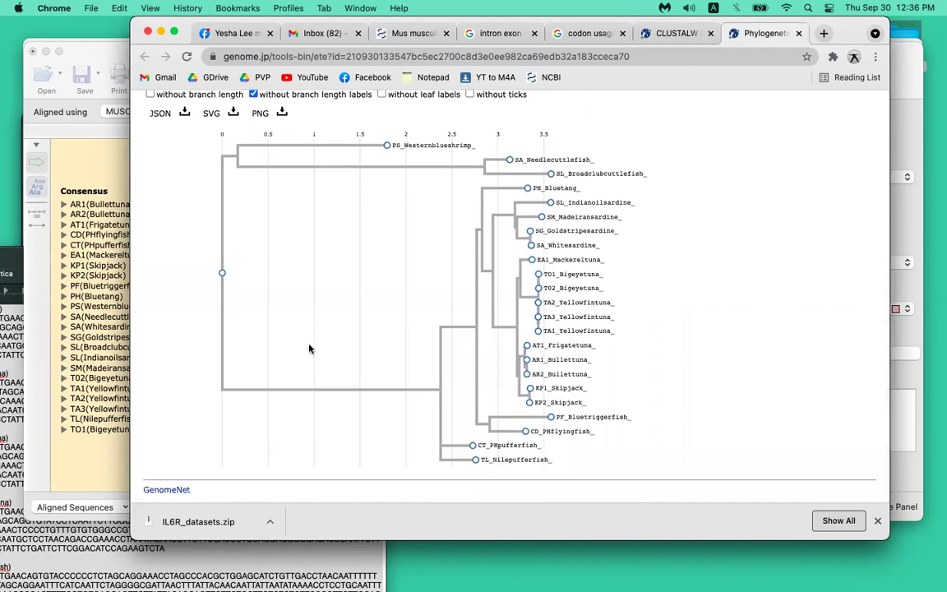
pyautogui.scroll(2, 292, 337)
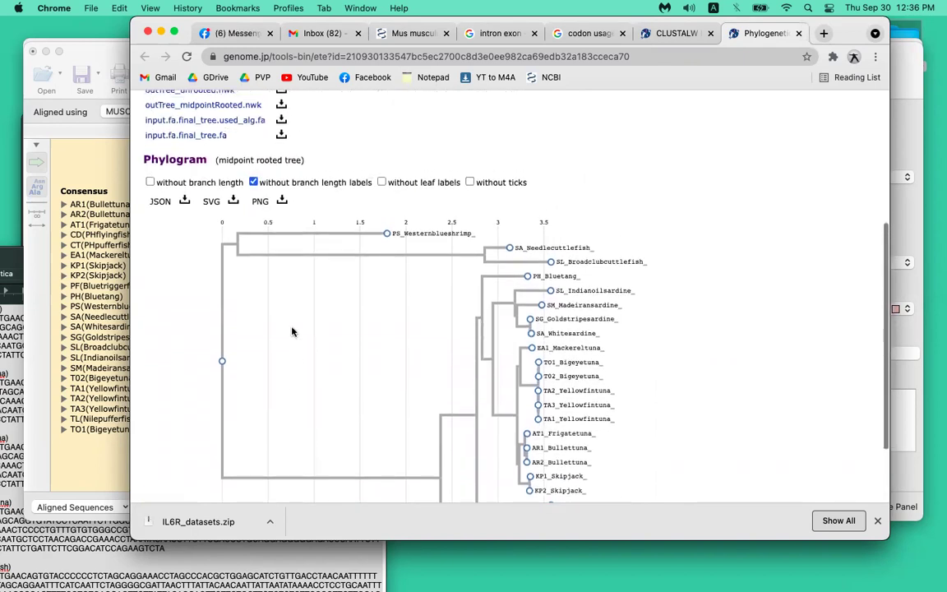
pyautogui.click(230, 186)
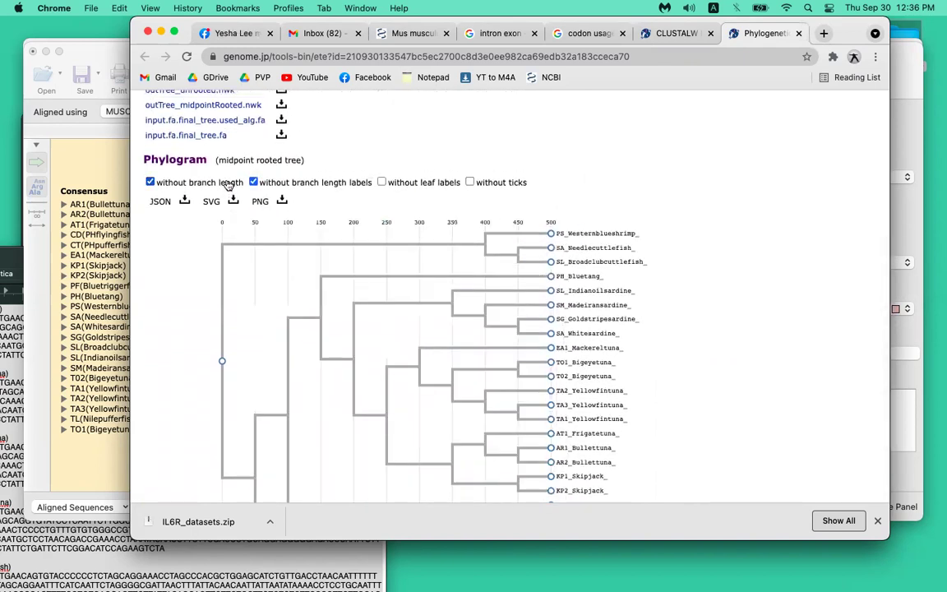
pyautogui.scroll(-2, 498, 263)
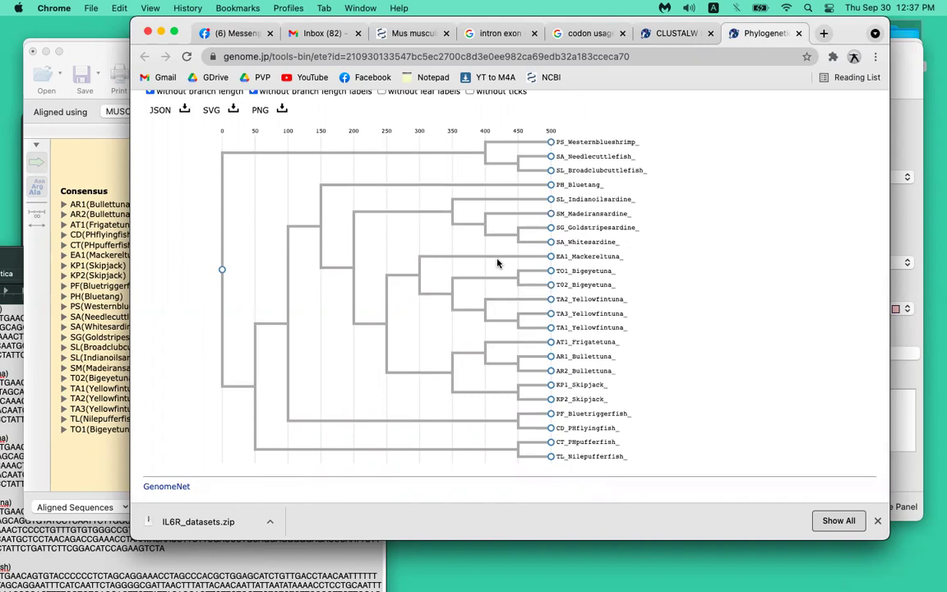
# - Examine the sardine clade in the phylogram, highlighting the Madeiran, goldstripe and white sardine leaf names and comparing them with the neighbouring groups
pyautogui.scroll(5, 496, 263)
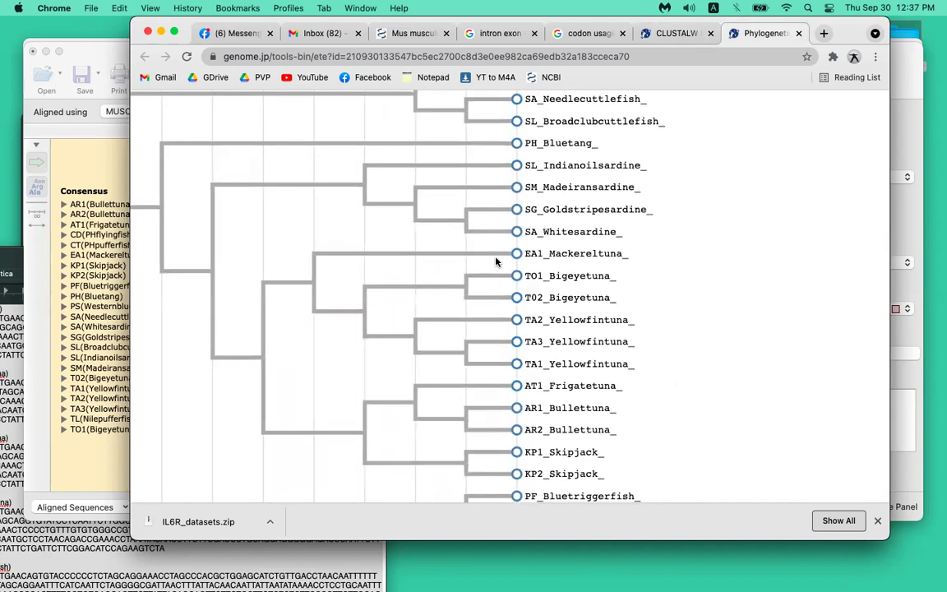
pyautogui.scroll(1, 496, 261)
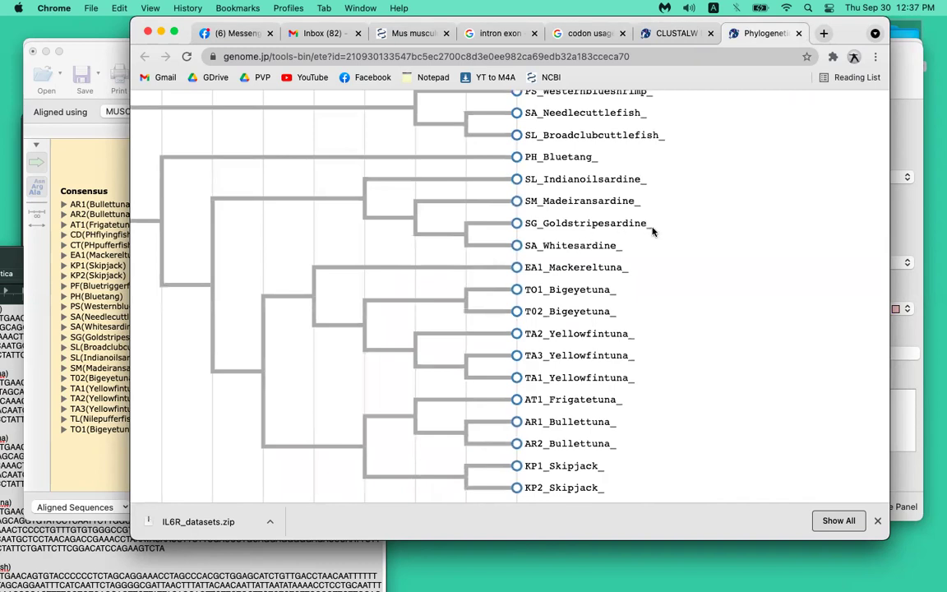
pyautogui.moveTo(657, 229); pyautogui.dragTo(604, 223)
pyautogui.click(613, 226)
pyautogui.click(530, 181)
pyautogui.moveTo(530, 181); pyautogui.dragTo(639, 201)
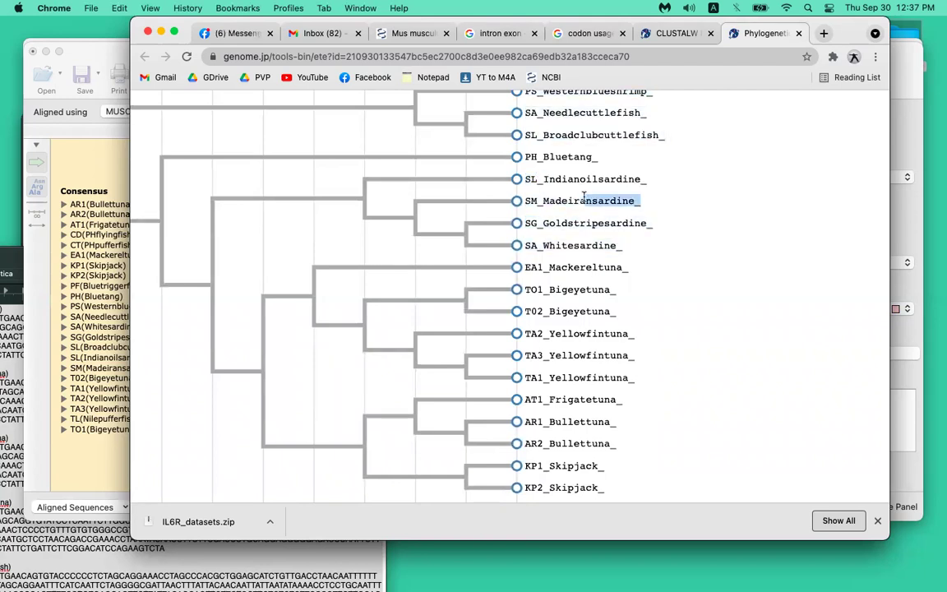
pyautogui.click(630, 247)
pyautogui.moveTo(535, 182); pyautogui.dragTo(625, 245)
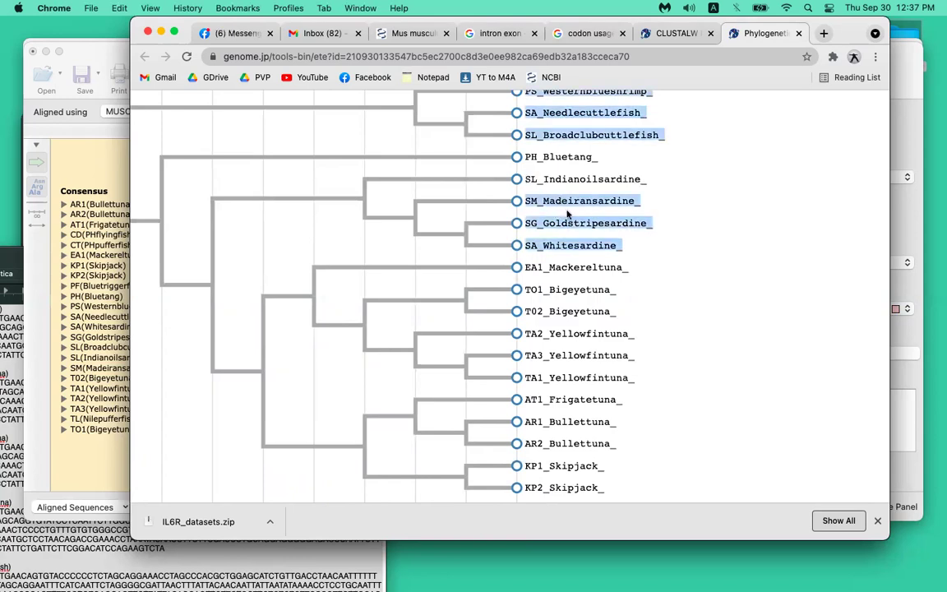
pyautogui.scroll(-2, 568, 343)
pyautogui.scroll(-4, 567, 344)
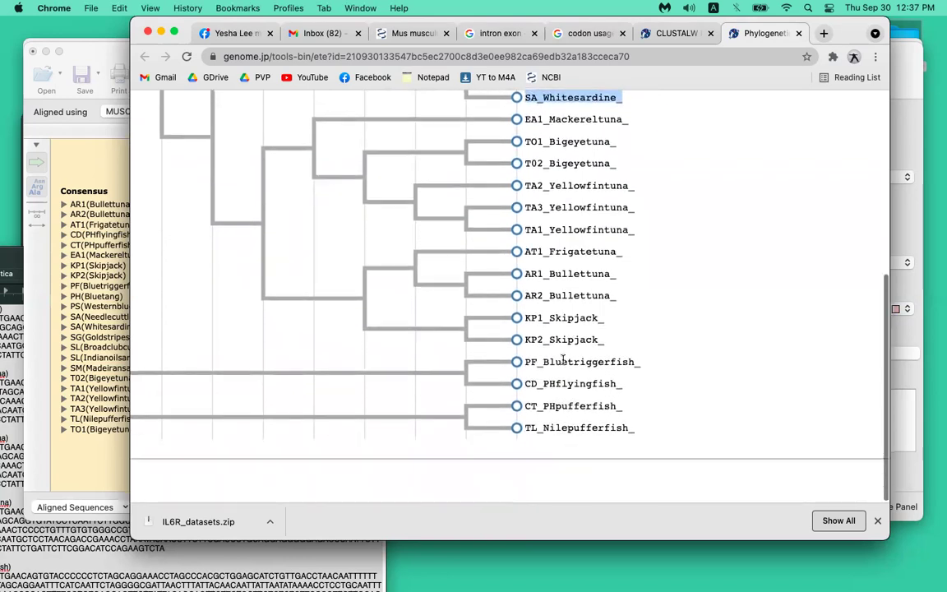
pyautogui.scroll(12, 564, 359)
pyautogui.scroll(-3, 564, 359)
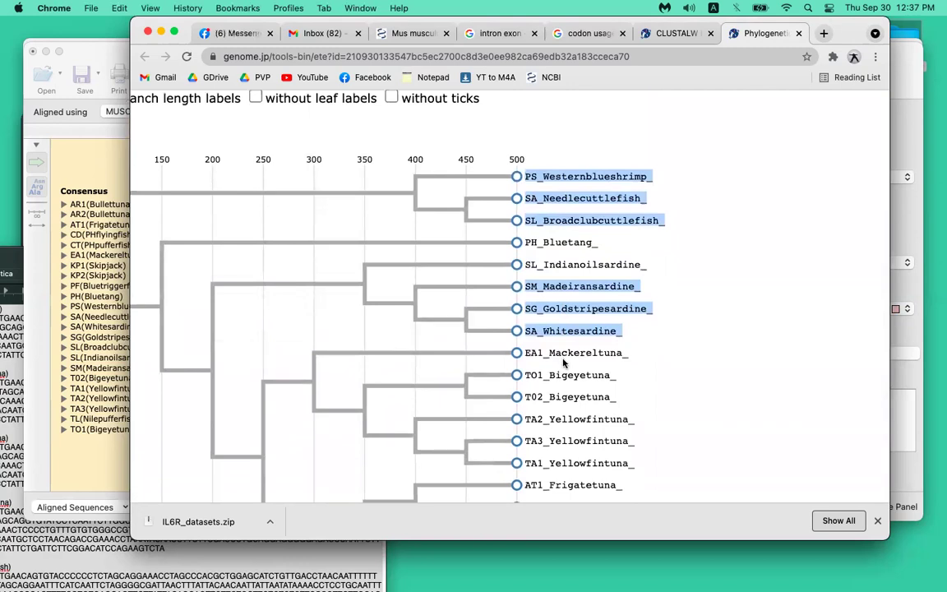
pyautogui.moveTo(563, 362); pyautogui.dragTo(560, 274)
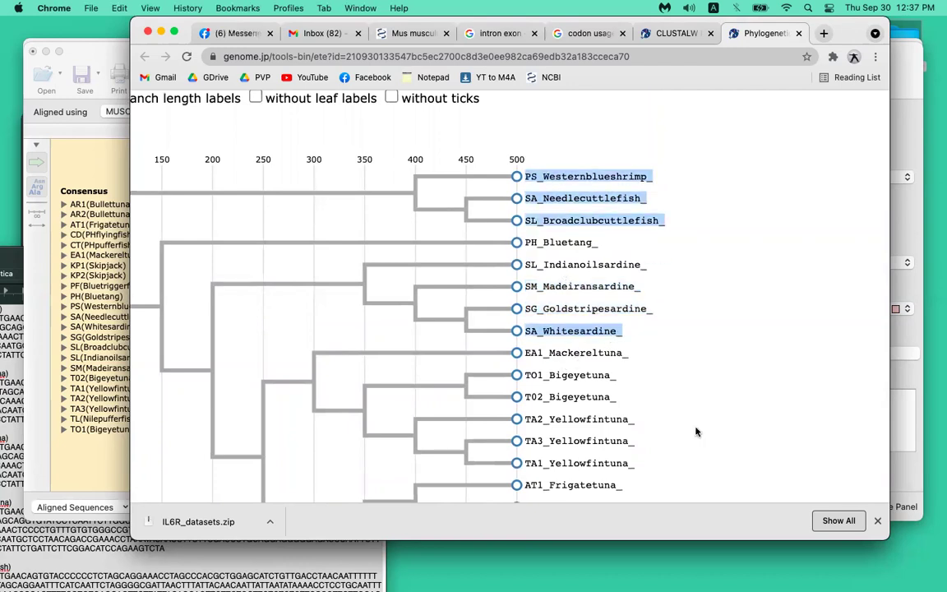
# - Examine how the western blue shrimp and the two cuttlefish species branch off from the fish in the tree
pyautogui.scroll(2, 695, 459)
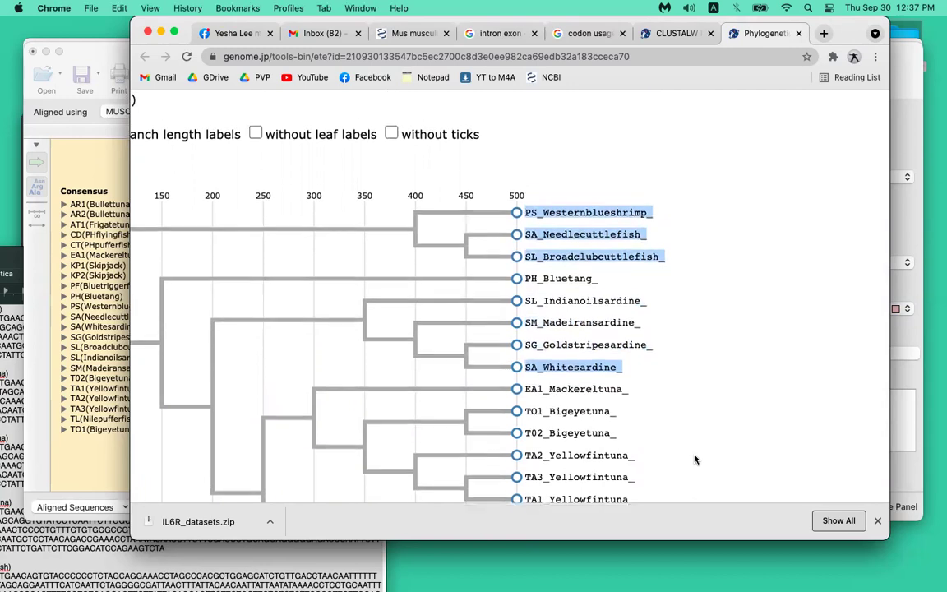
pyautogui.click(617, 249)
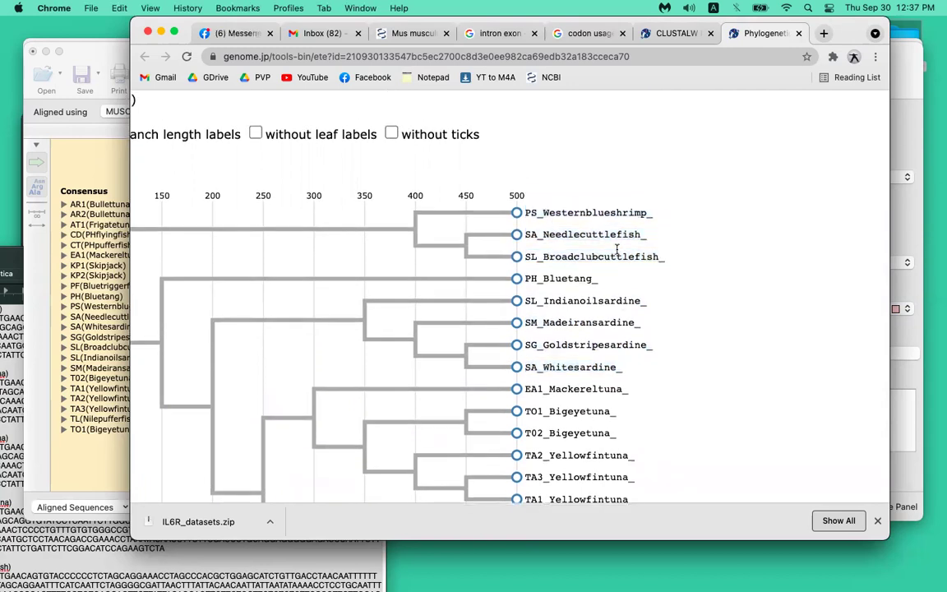
pyautogui.doubleClick(666, 257)
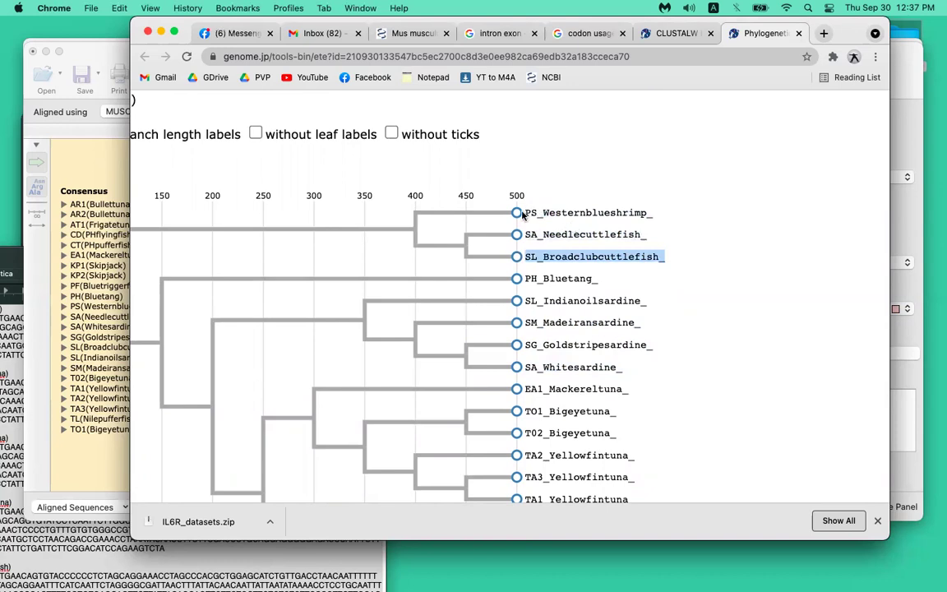
pyautogui.hscroll(-5, 477, 247)
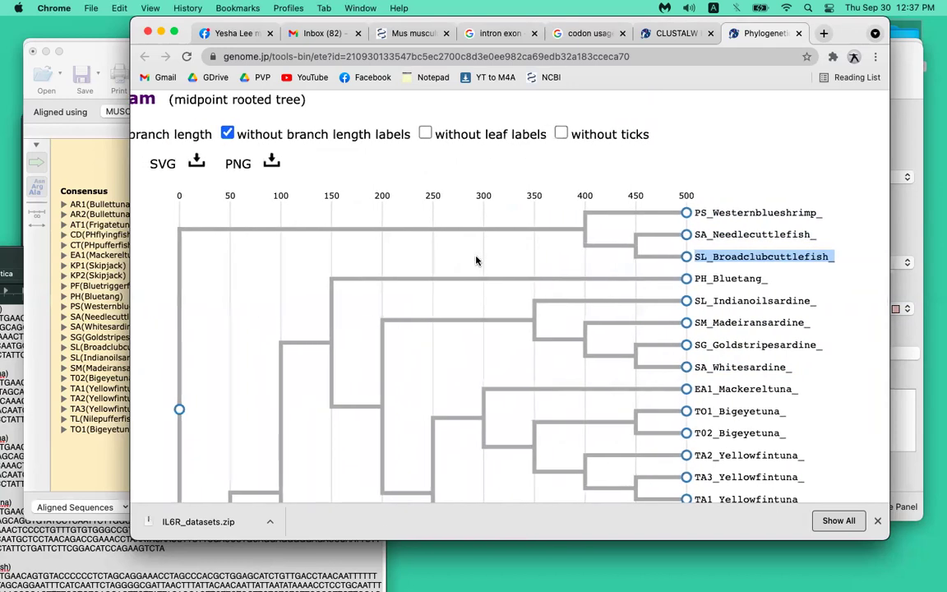
pyautogui.scroll(-2, 475, 260)
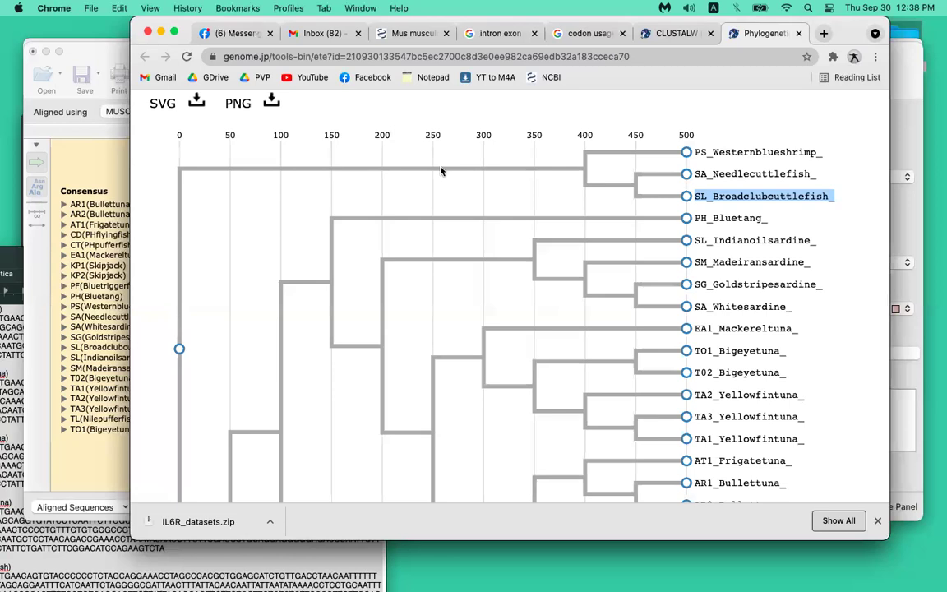
pyautogui.click(788, 174)
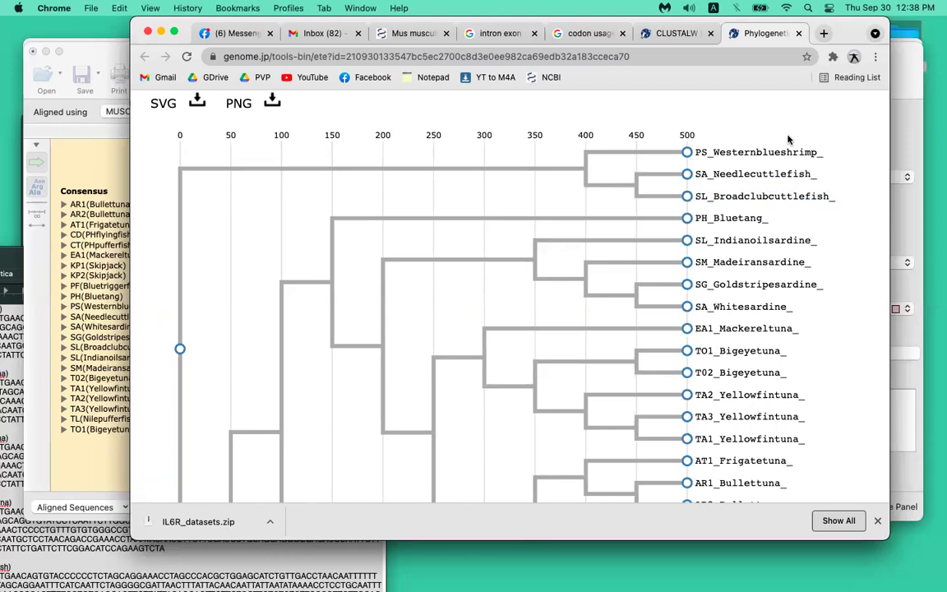
# - Examine the sardine, tuna, triggerfish, flyingfish and pufferfish clusters in the phylogram, and return to the full tree
pyautogui.scroll(-5, 787, 140)
pyautogui.scroll(4, 463, 116)
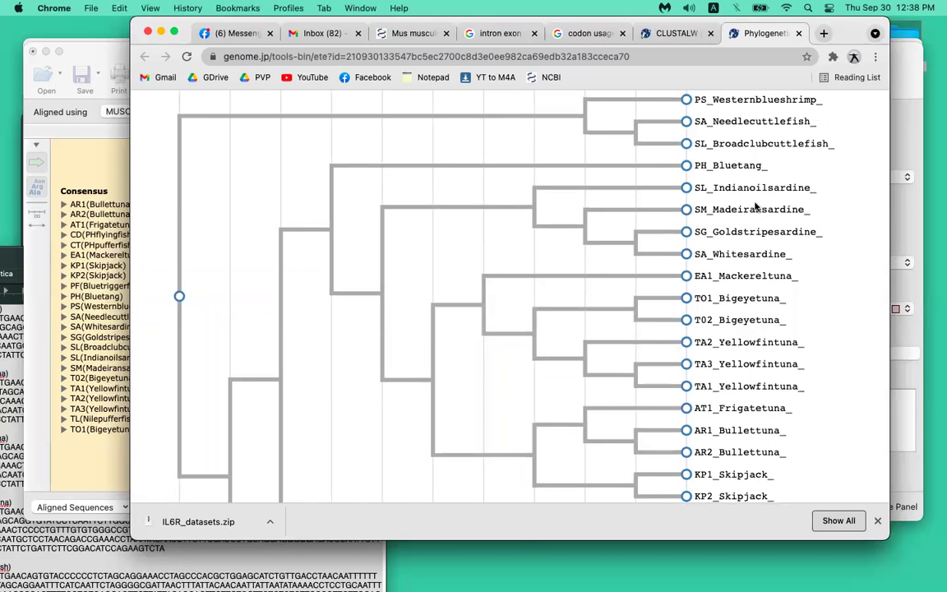
pyautogui.hscroll(5, 755, 207)
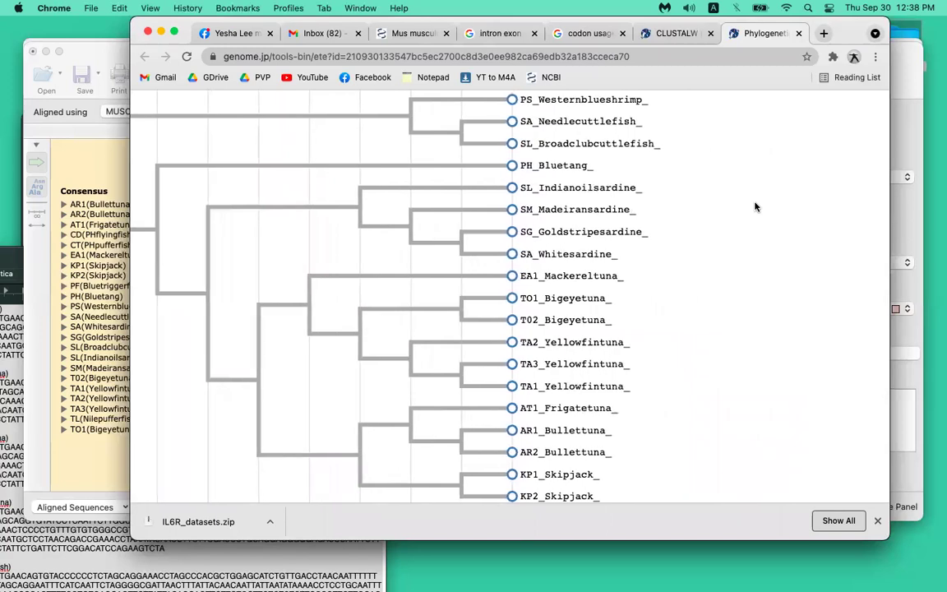
pyautogui.scroll(2, 755, 207)
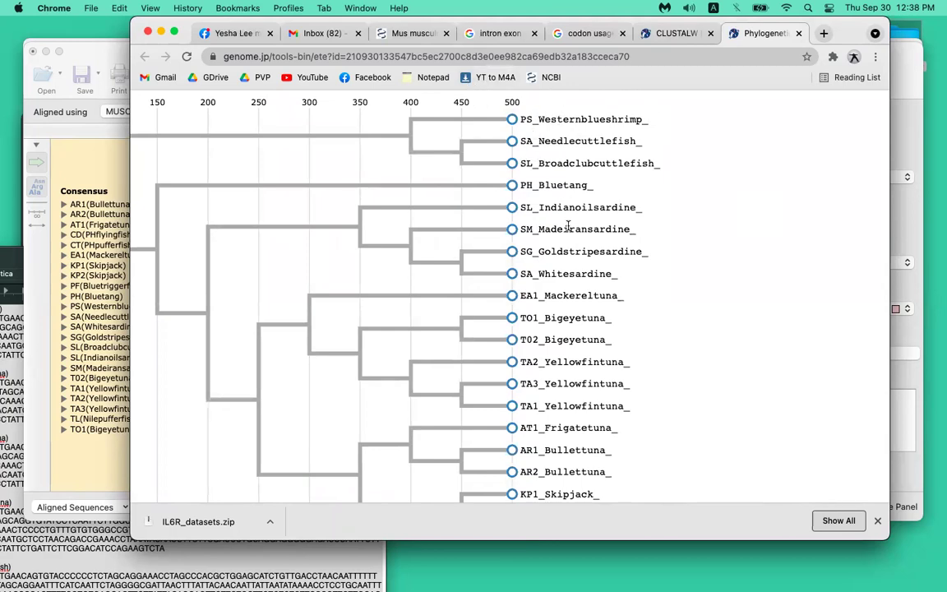
pyautogui.scroll(-2, 550, 249)
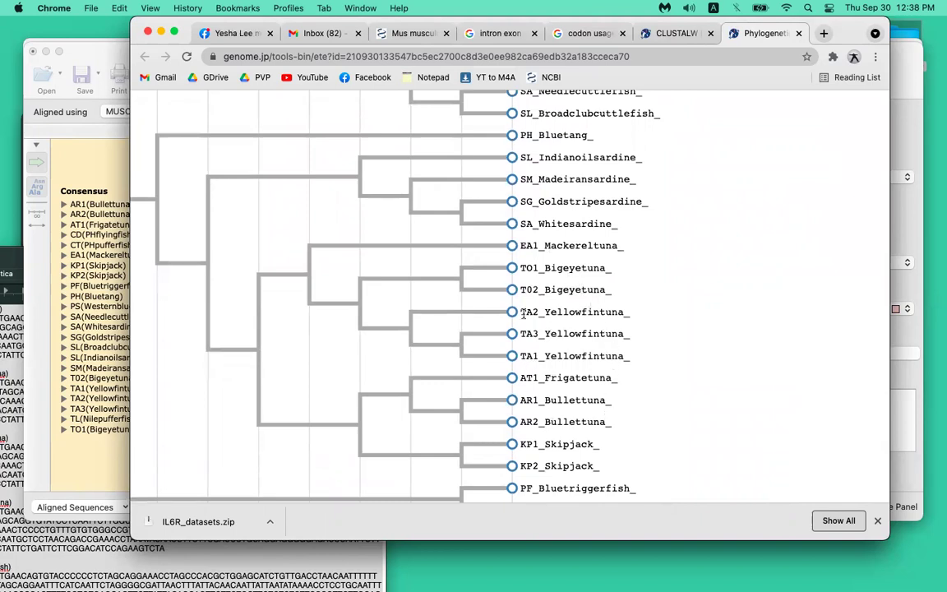
pyautogui.scroll(-2, 586, 306)
pyautogui.scroll(-2, 586, 305)
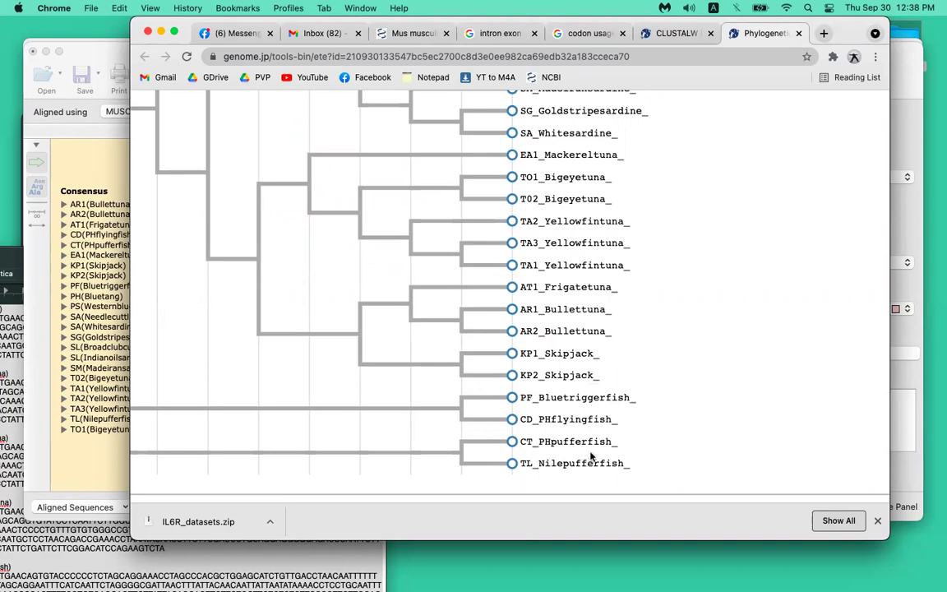
pyautogui.scroll(-5, 590, 456)
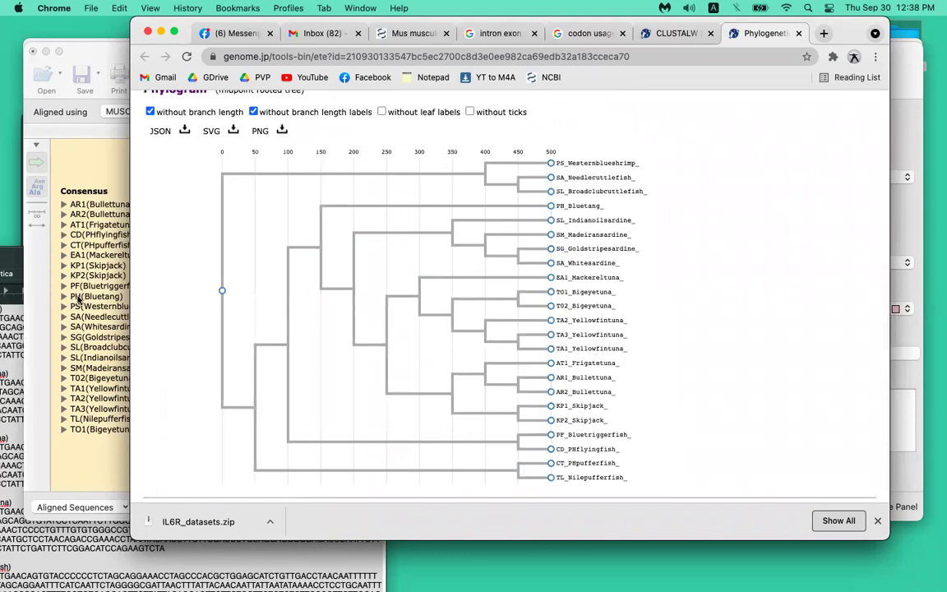
# - Switch to the cox1_aligned.dnaln alignment in SnapGene with the PH(Bluetang) sequence selected, and reposition its window
pyautogui.click(70, 269)
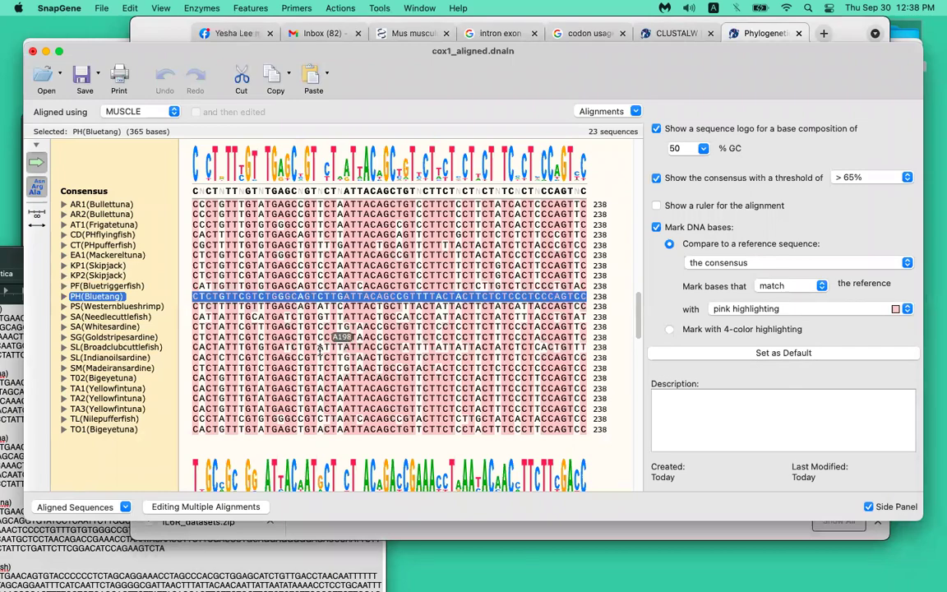
pyautogui.moveTo(560, 89); pyautogui.dragTo(575, 138)
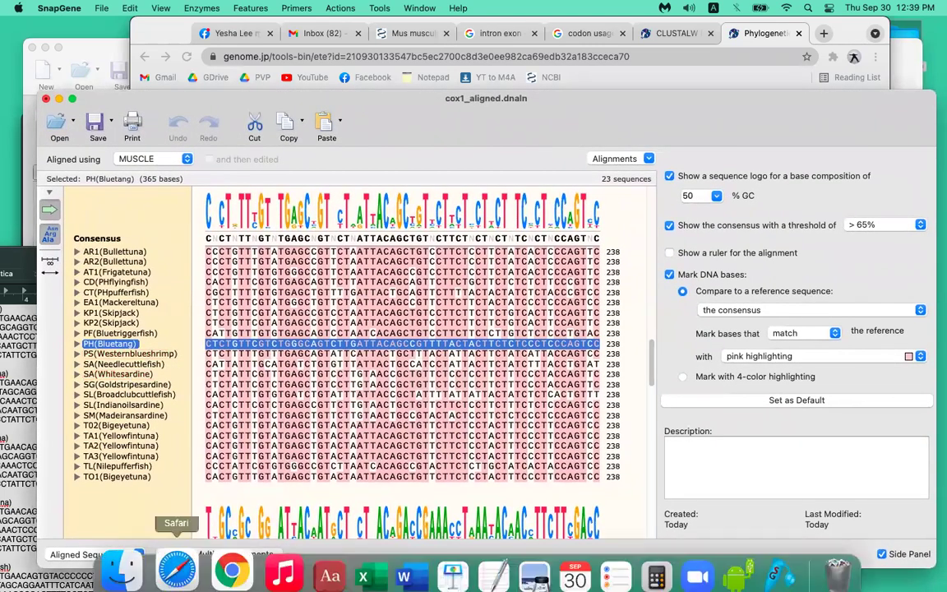
# - Return to Chrome and open the NCBI home page from the Mus musculus olfactory receptor record
pyautogui.click(226, 575)
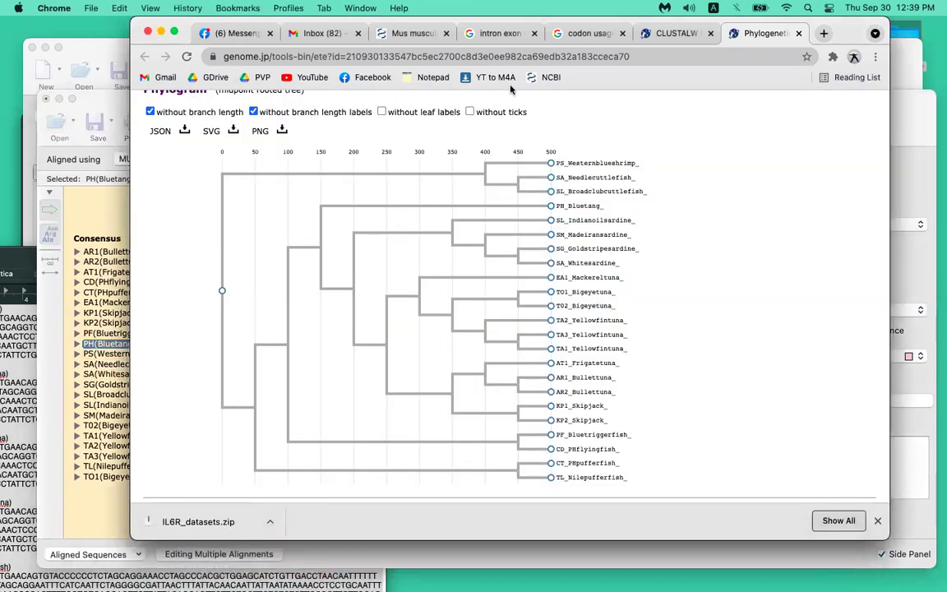
pyautogui.click(374, 33)
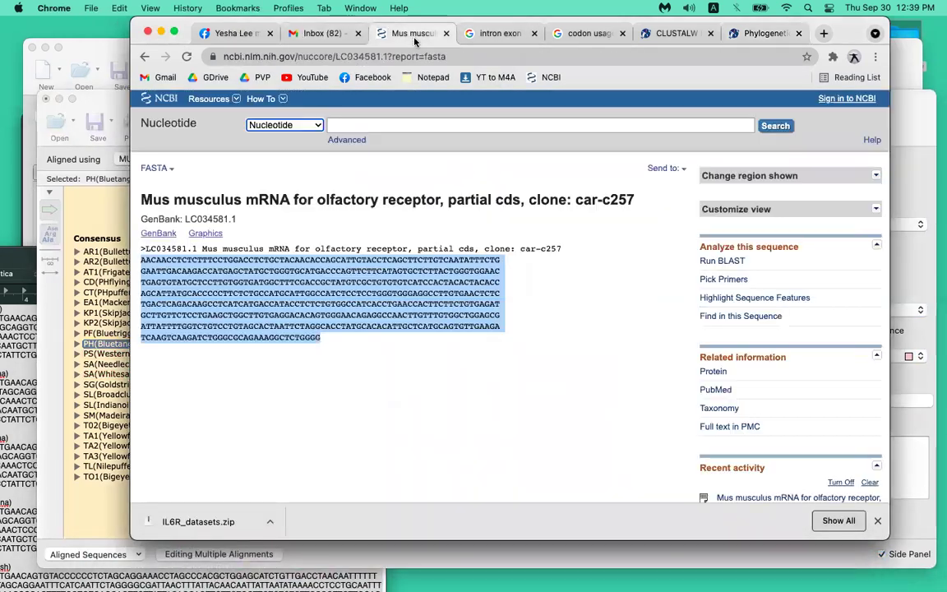
pyautogui.click(161, 94)
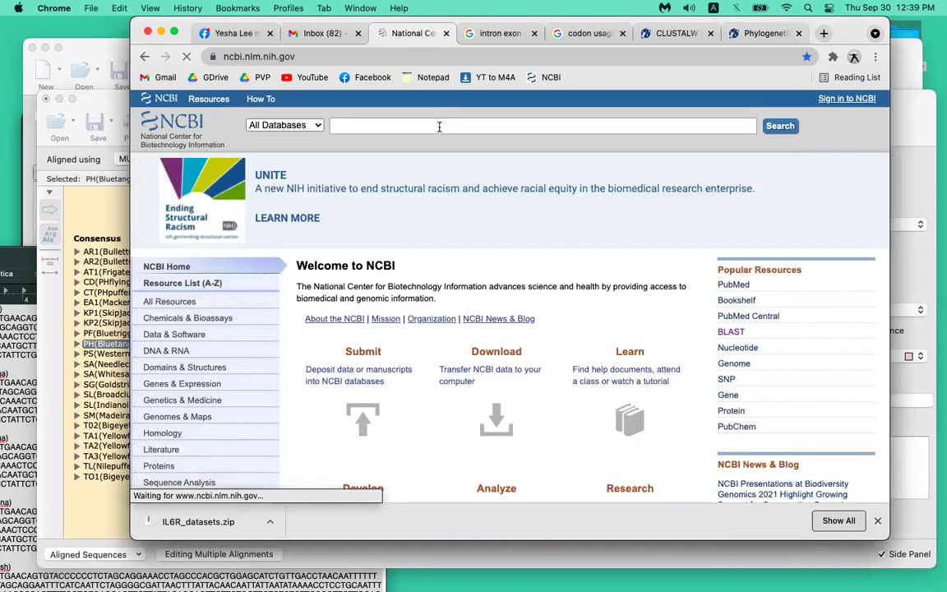
# - Switch to TextEdit, bring the cox1 FASTA document fully into view, and highlight the sequences from KP1(Skipjack) through PS(Westernblueshrimp)
pyautogui.press('super+Tab')
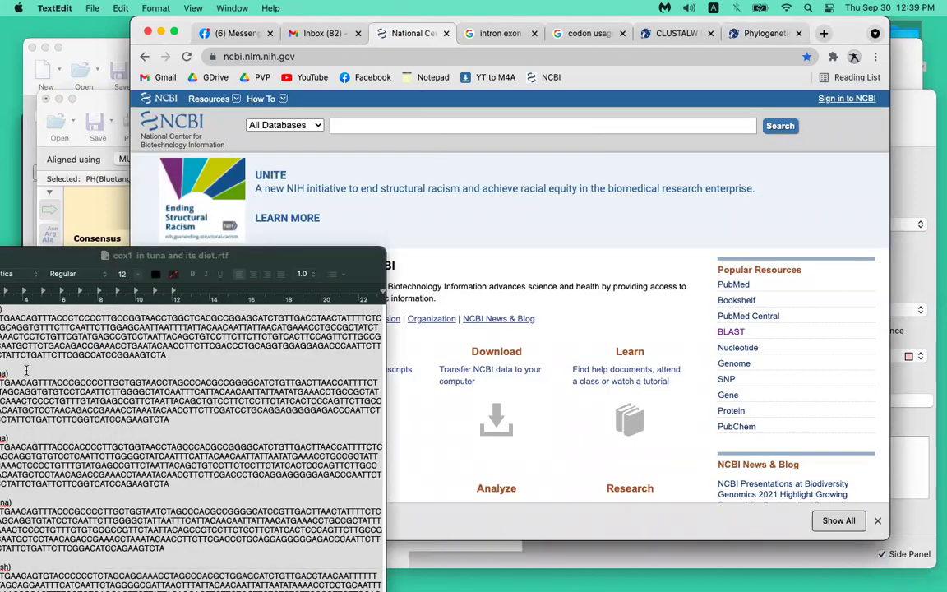
pyautogui.moveTo(114, 240); pyautogui.dragTo(375, 53)
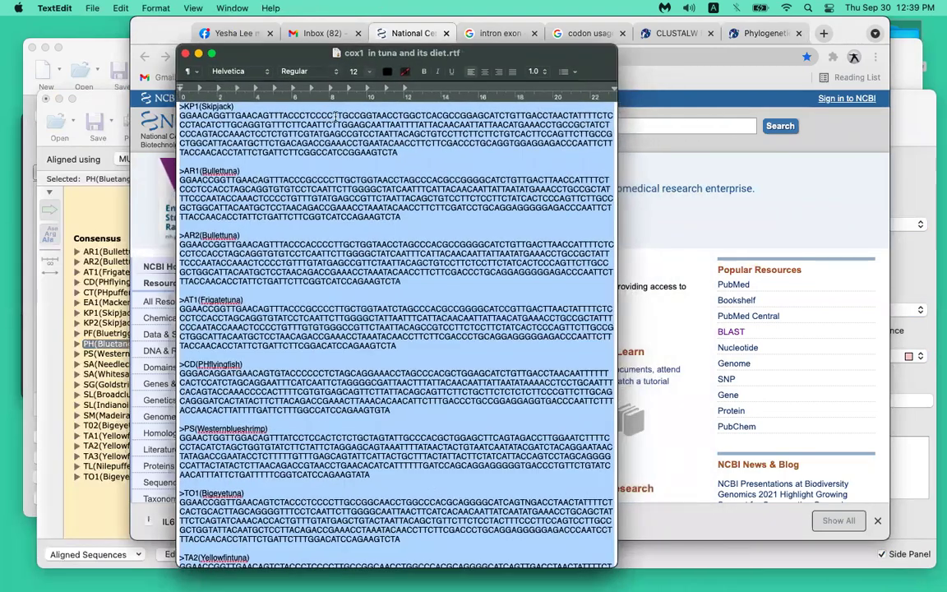
pyautogui.click(419, 152)
pyautogui.moveTo(355, 115); pyautogui.dragTo(426, 512)
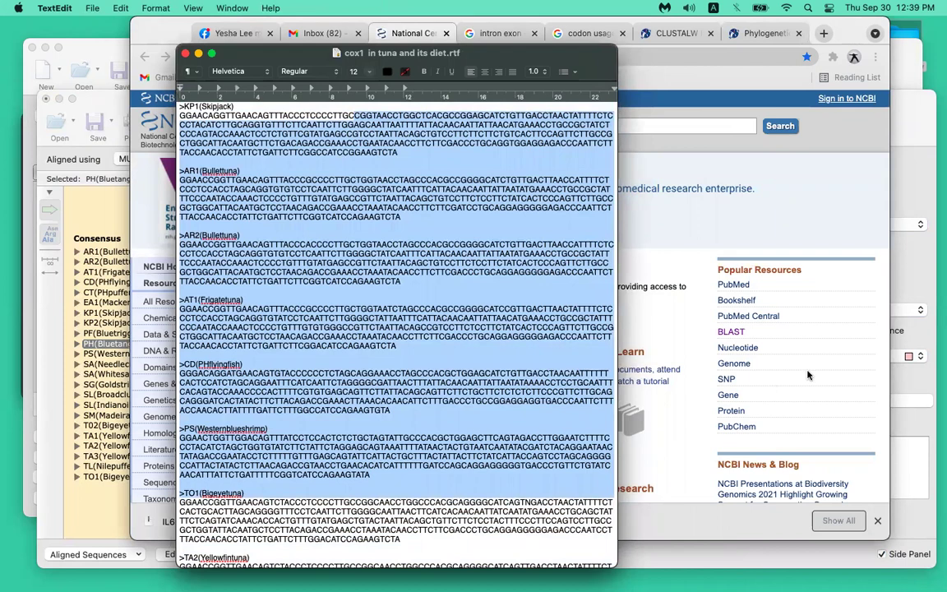